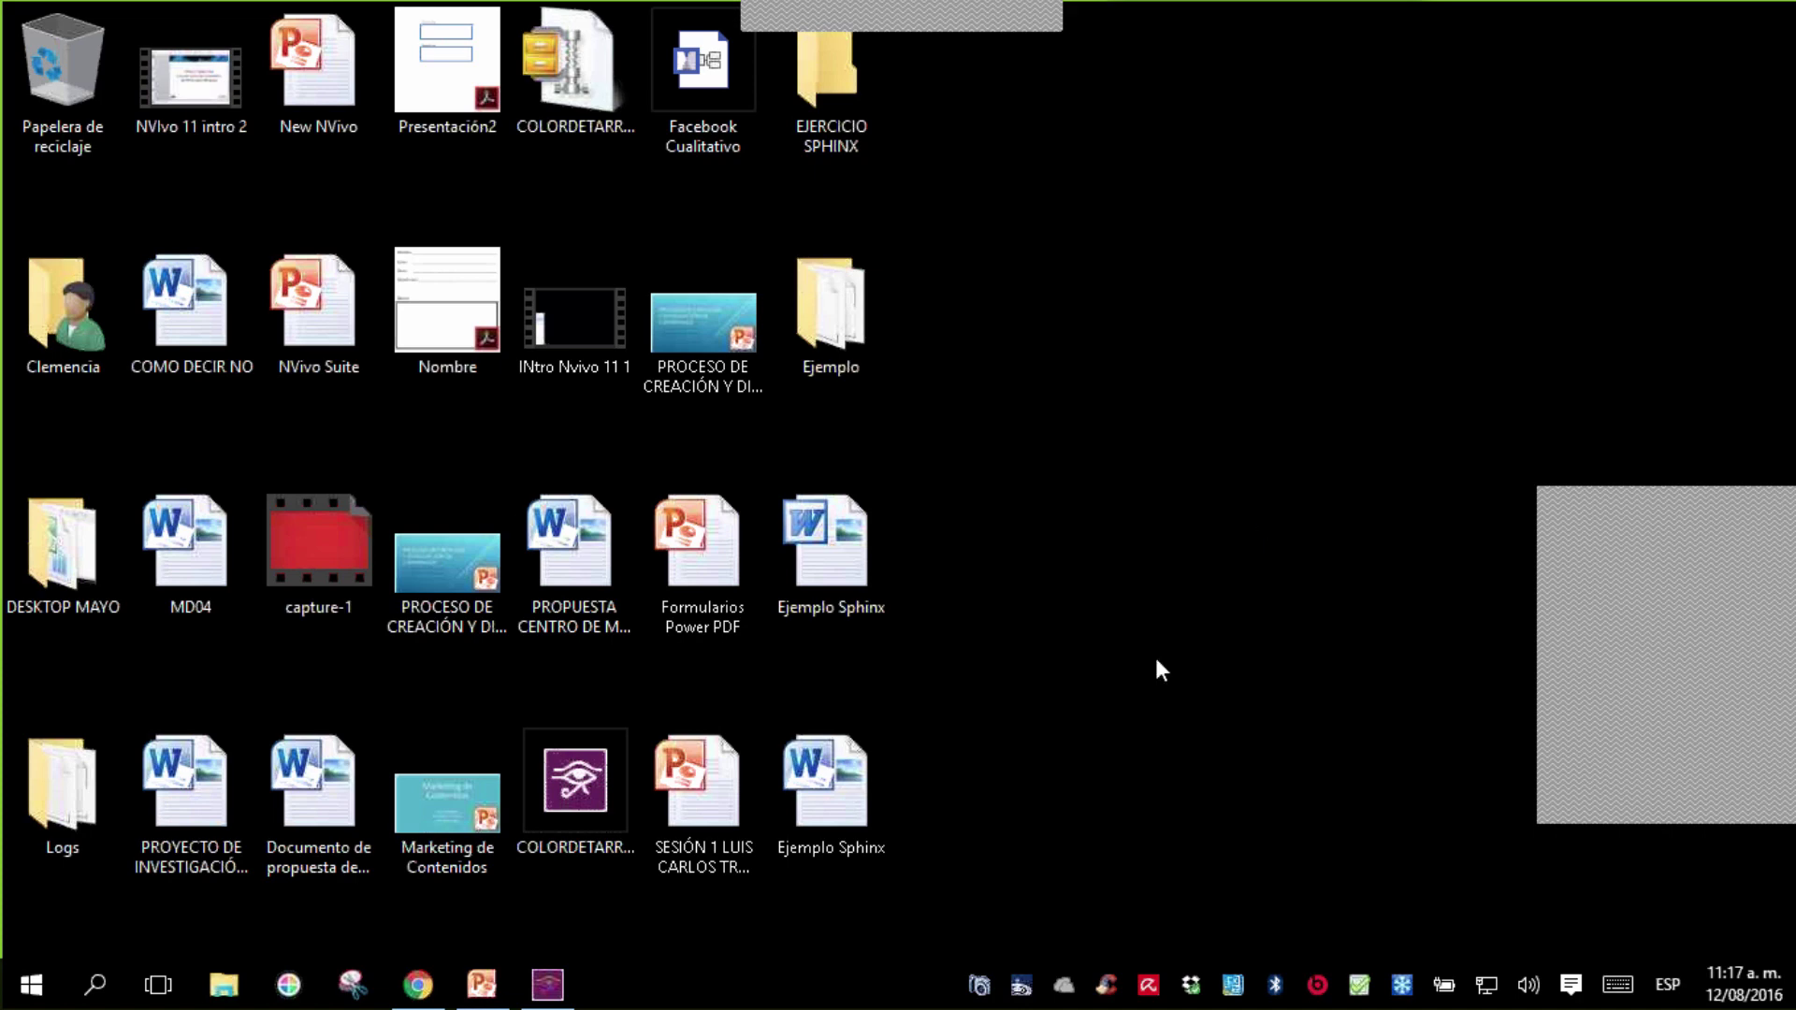
# - Launch Word 2010 from the Start menu, check the recent documents list and return to the blank document
pyautogui.click(43, 974)
pyautogui.click(164, 362)
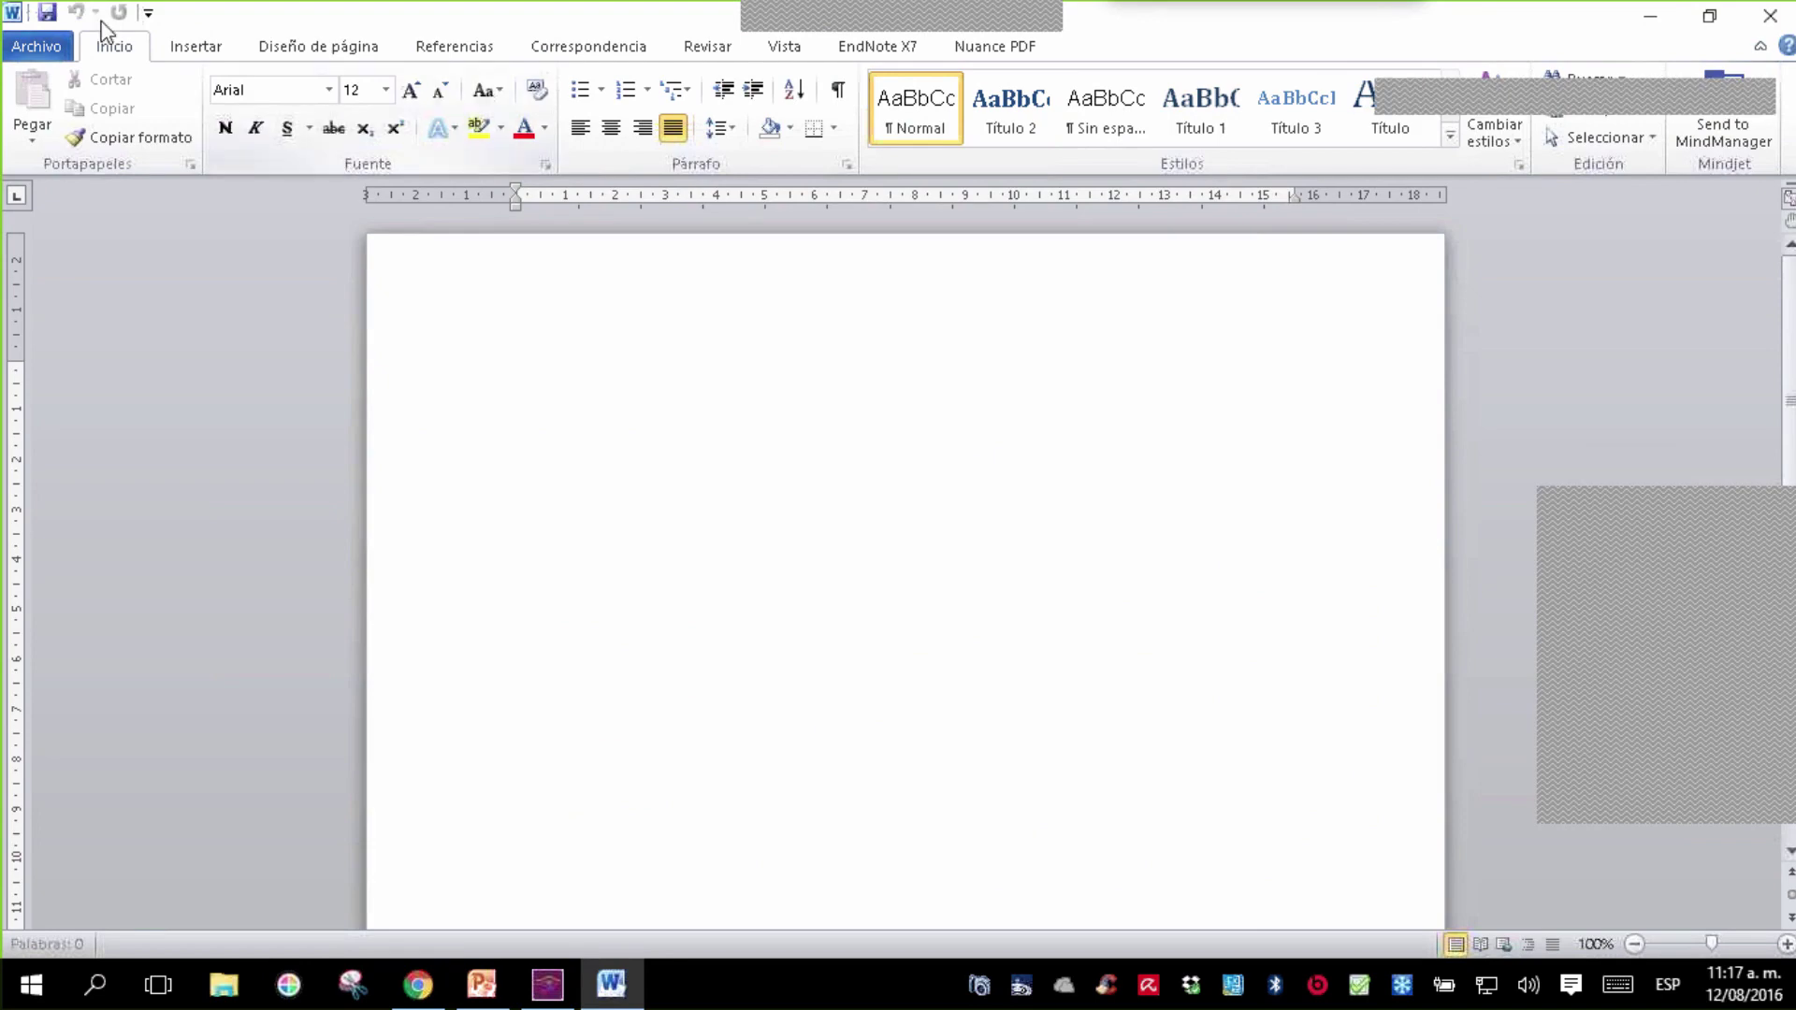
pyautogui.click(38, 47)
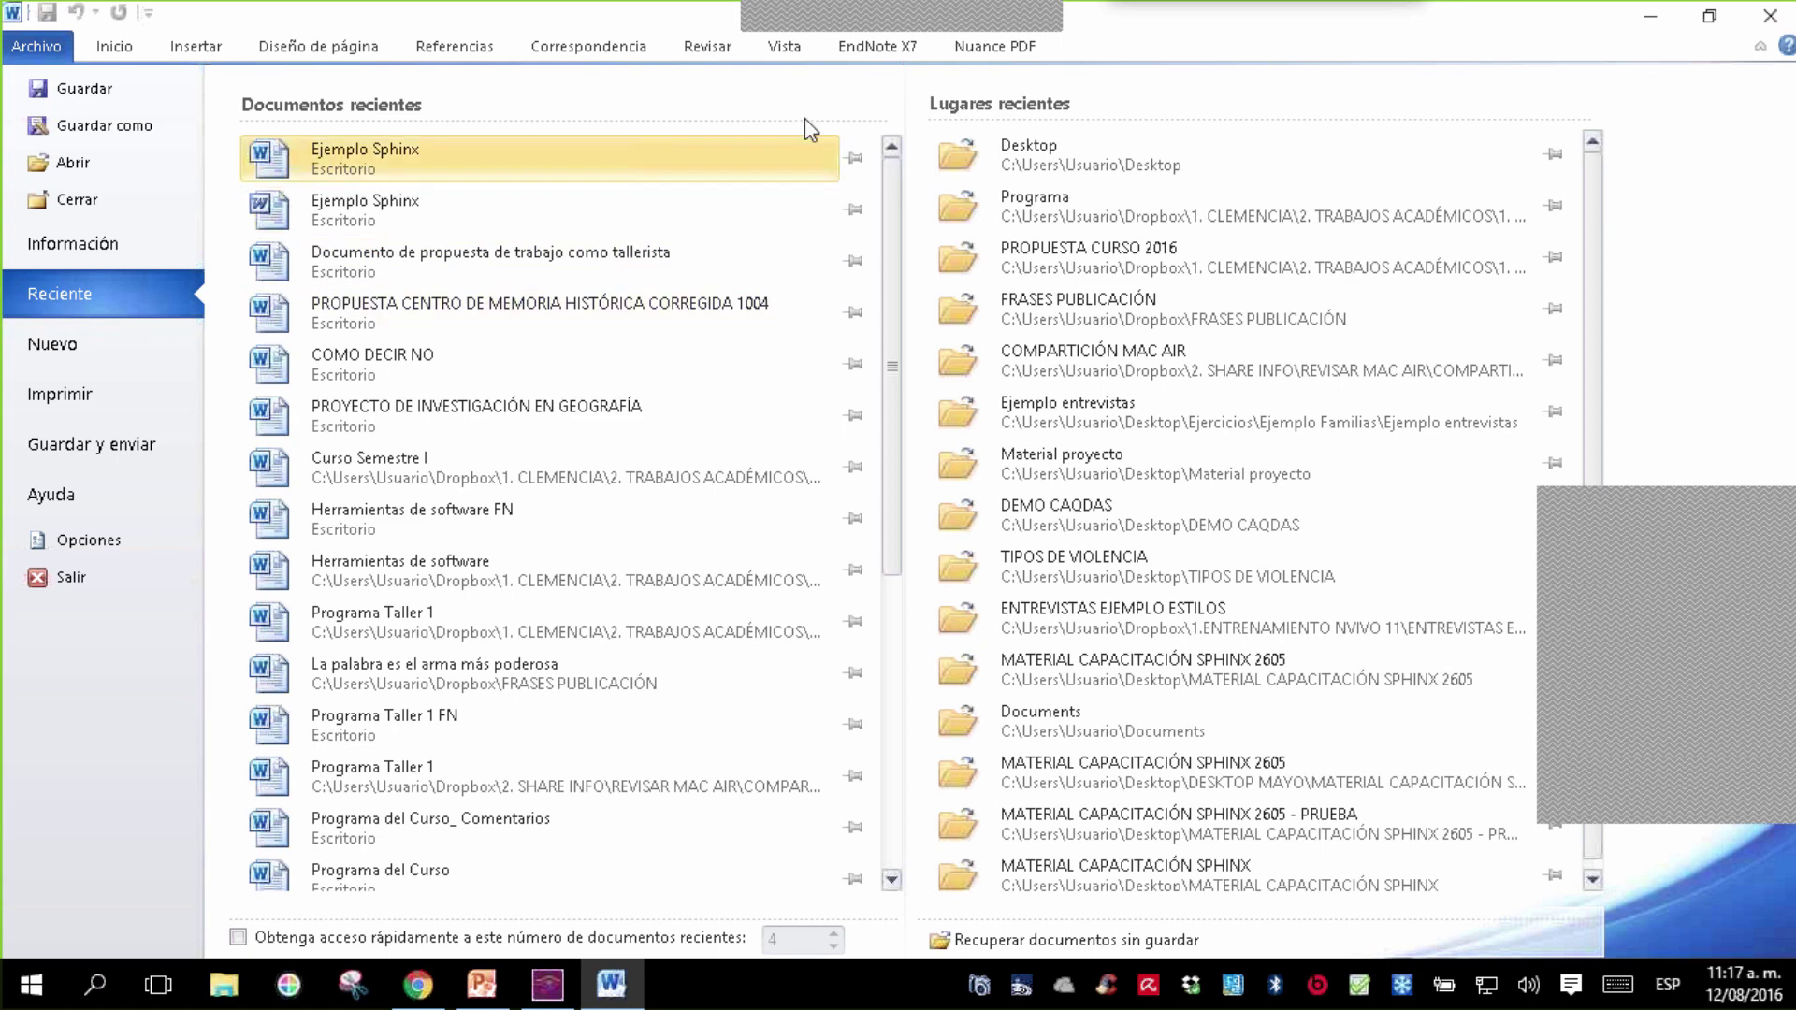
pyautogui.press('Escape')
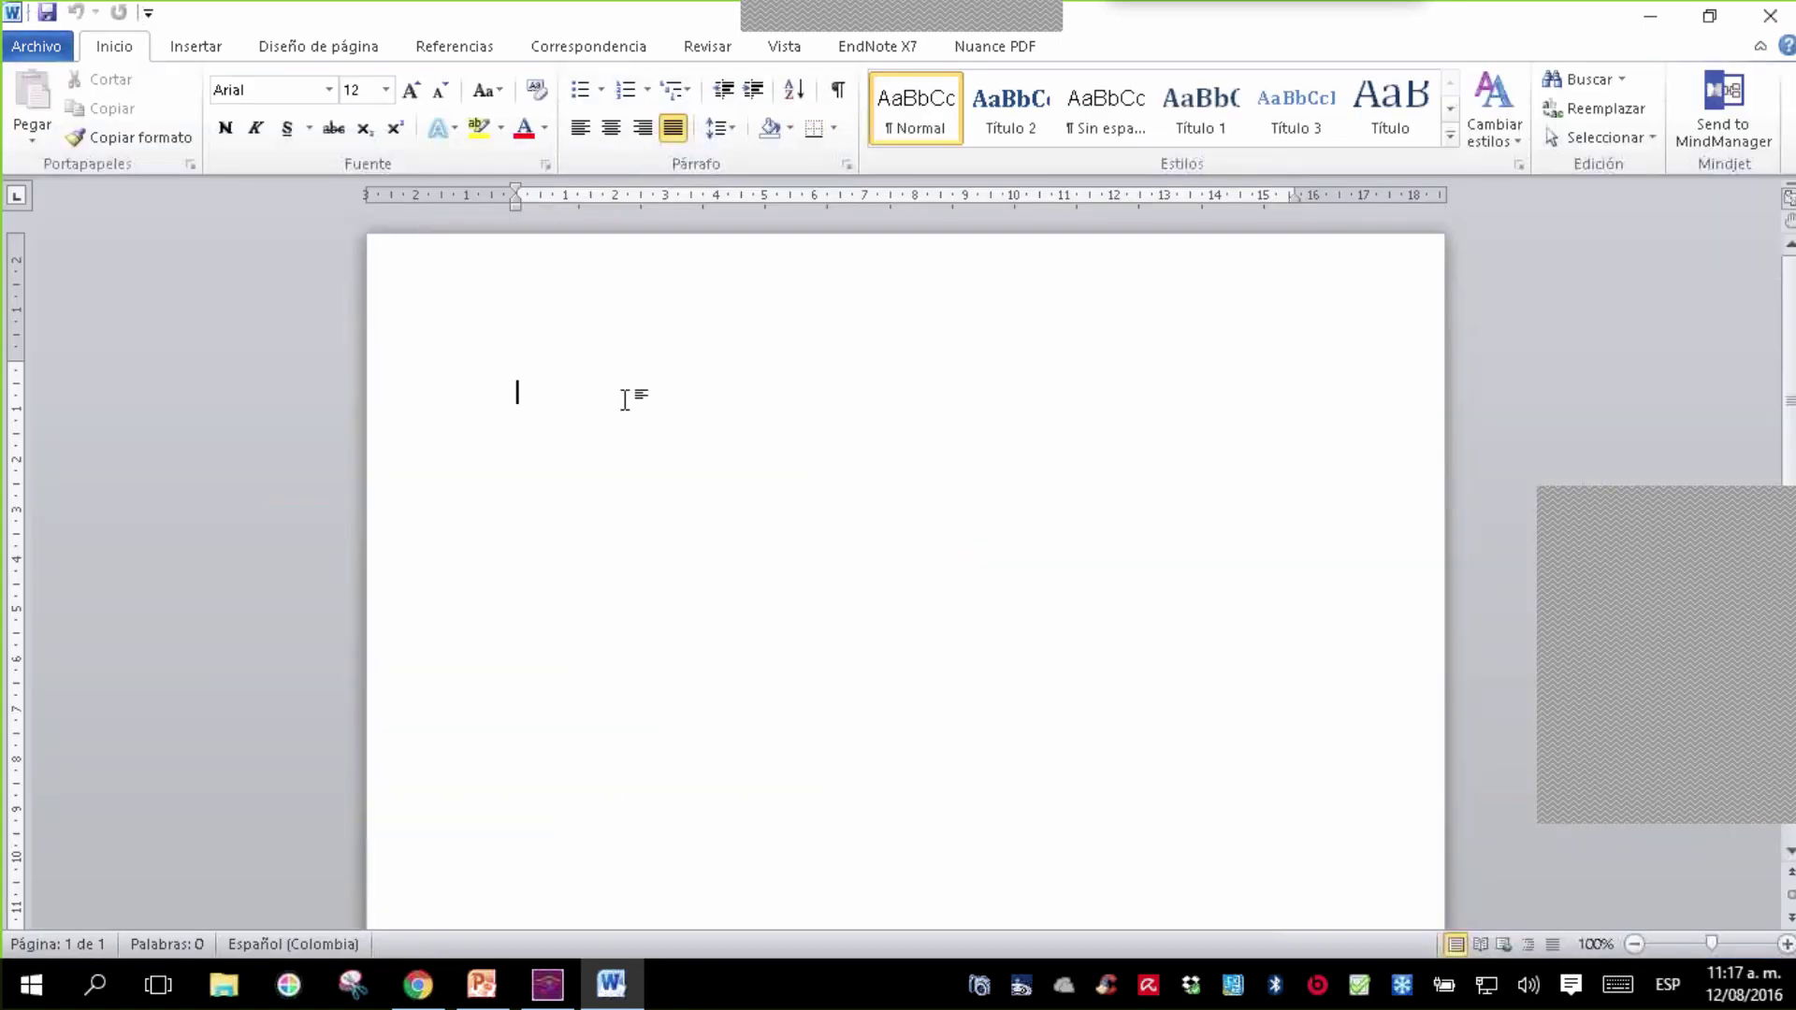
# - Type a test 'Nombre ____' line, then erase it to leave the document empty
pyautogui.write('Nombre')
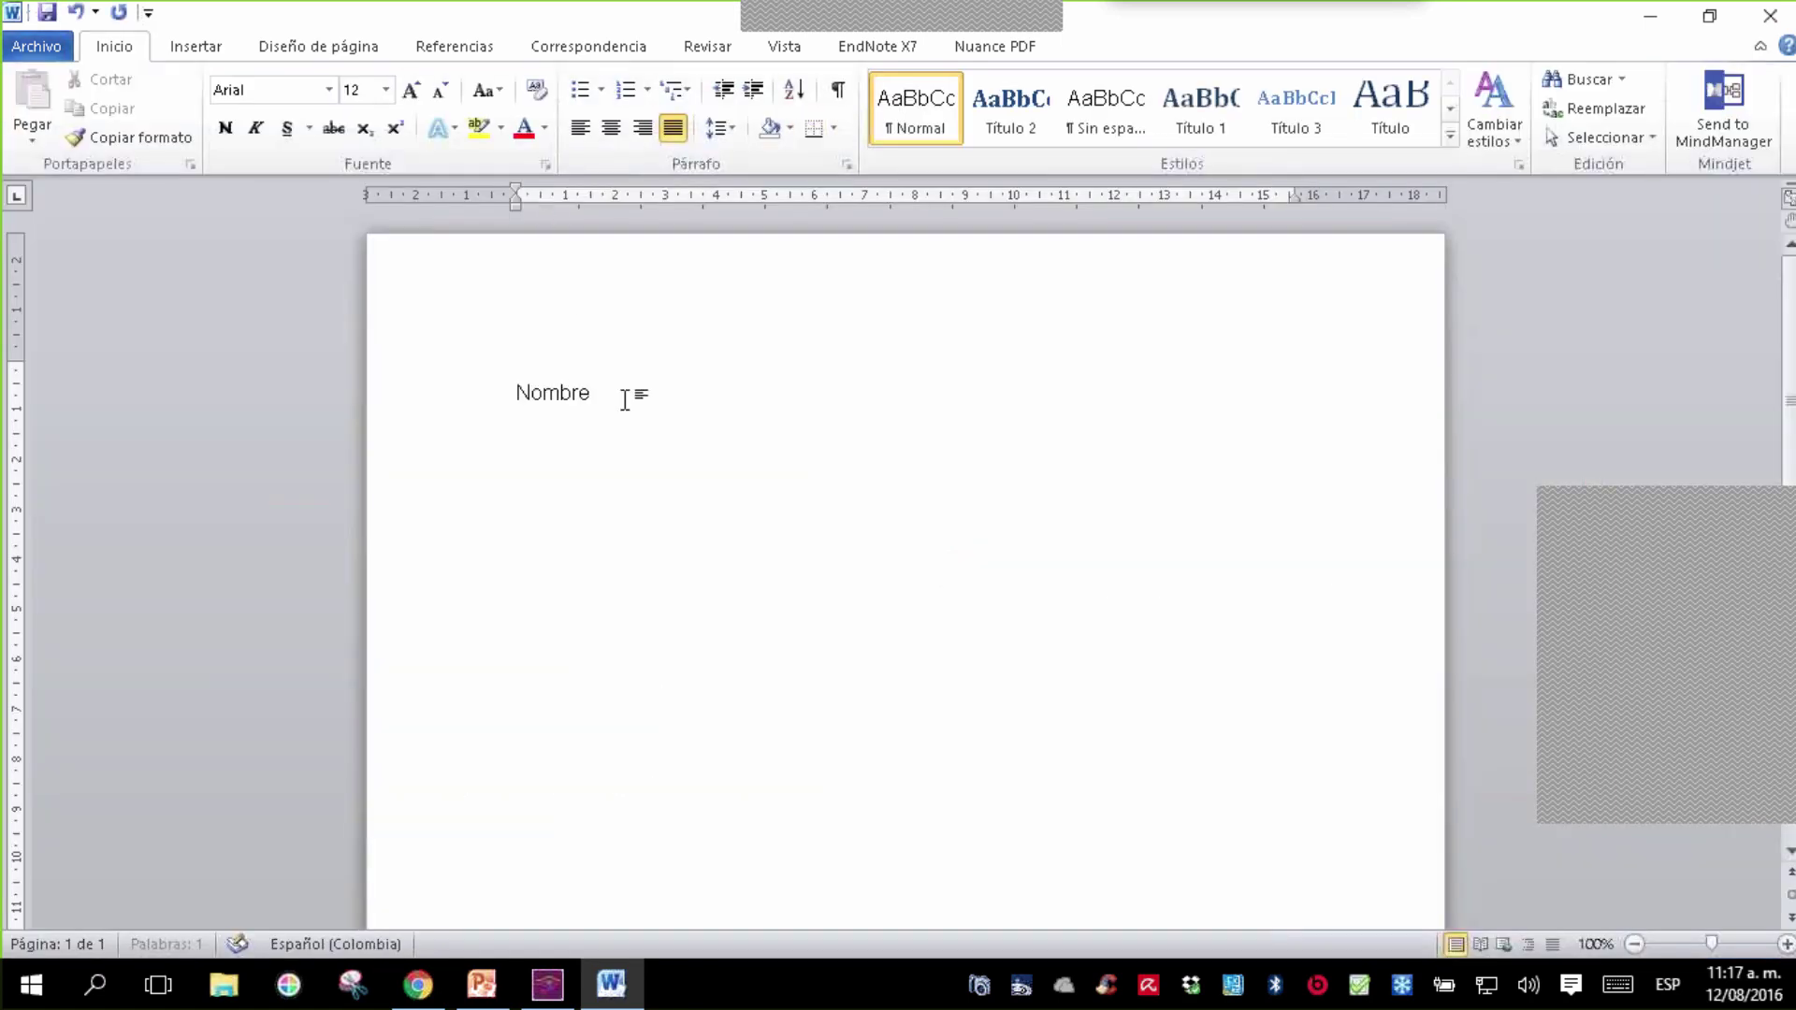
pyautogui.write(' __________')
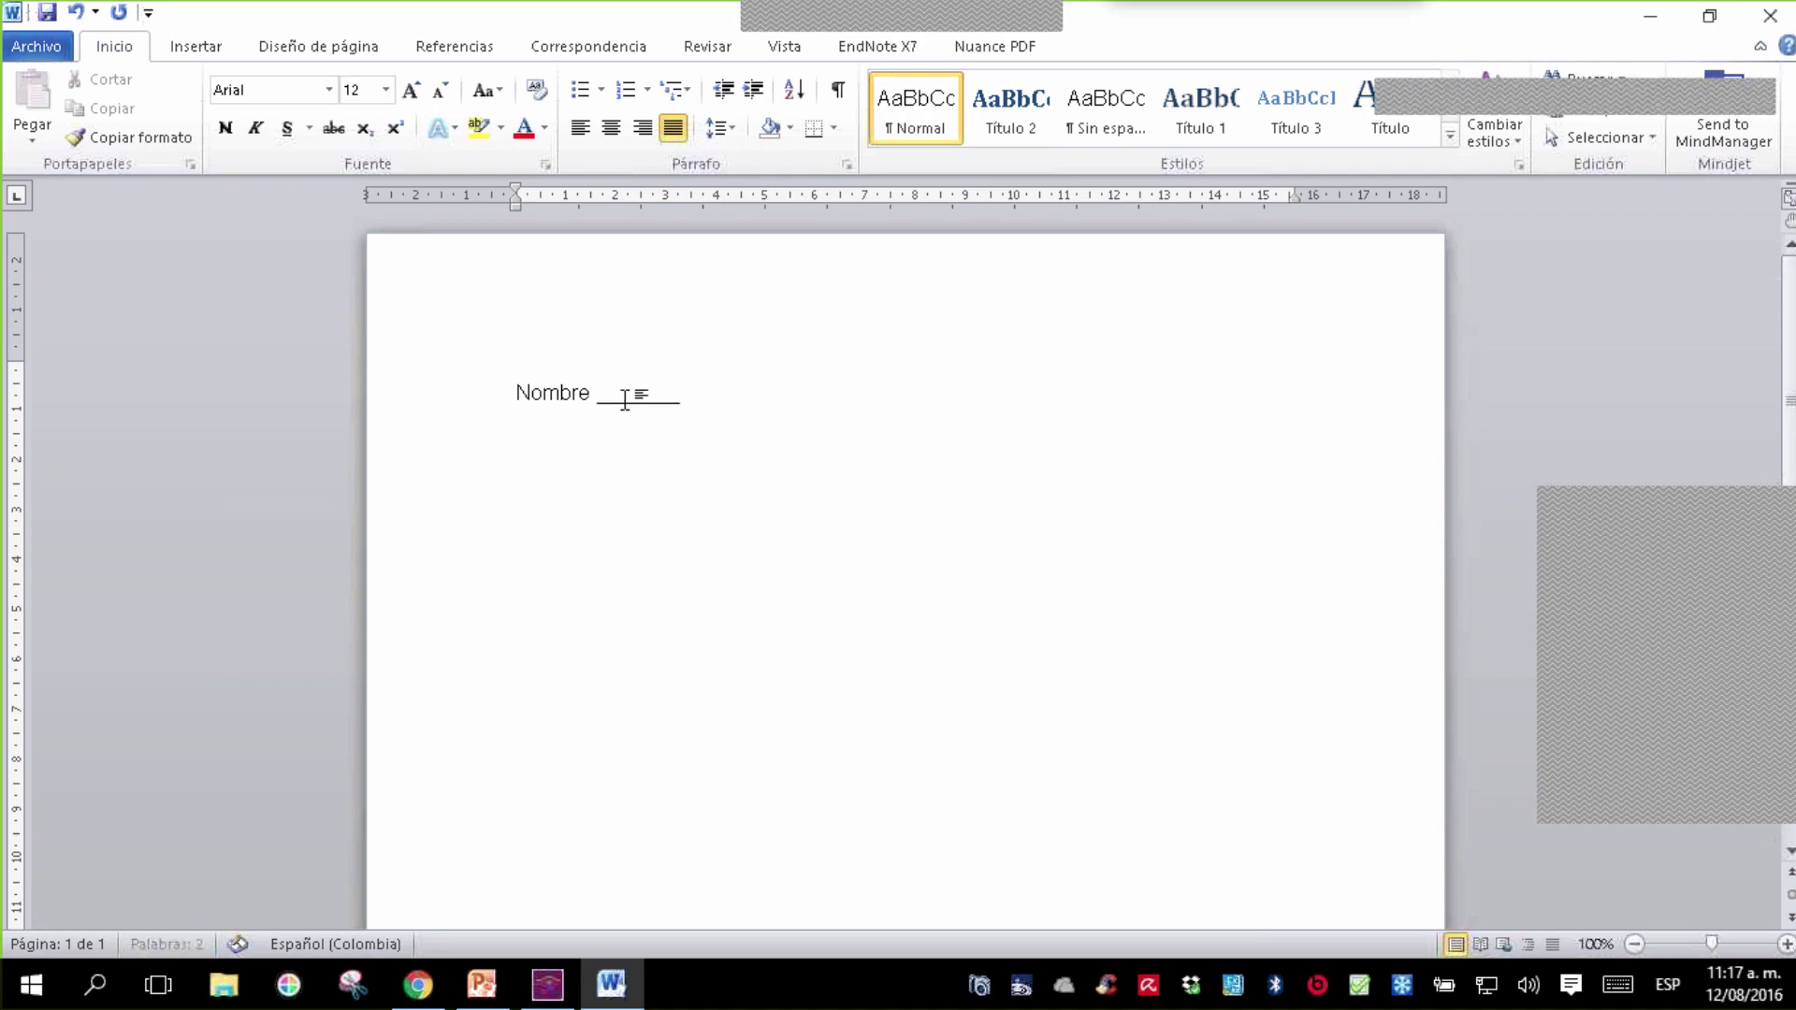
pyautogui.write('___________________________________________')
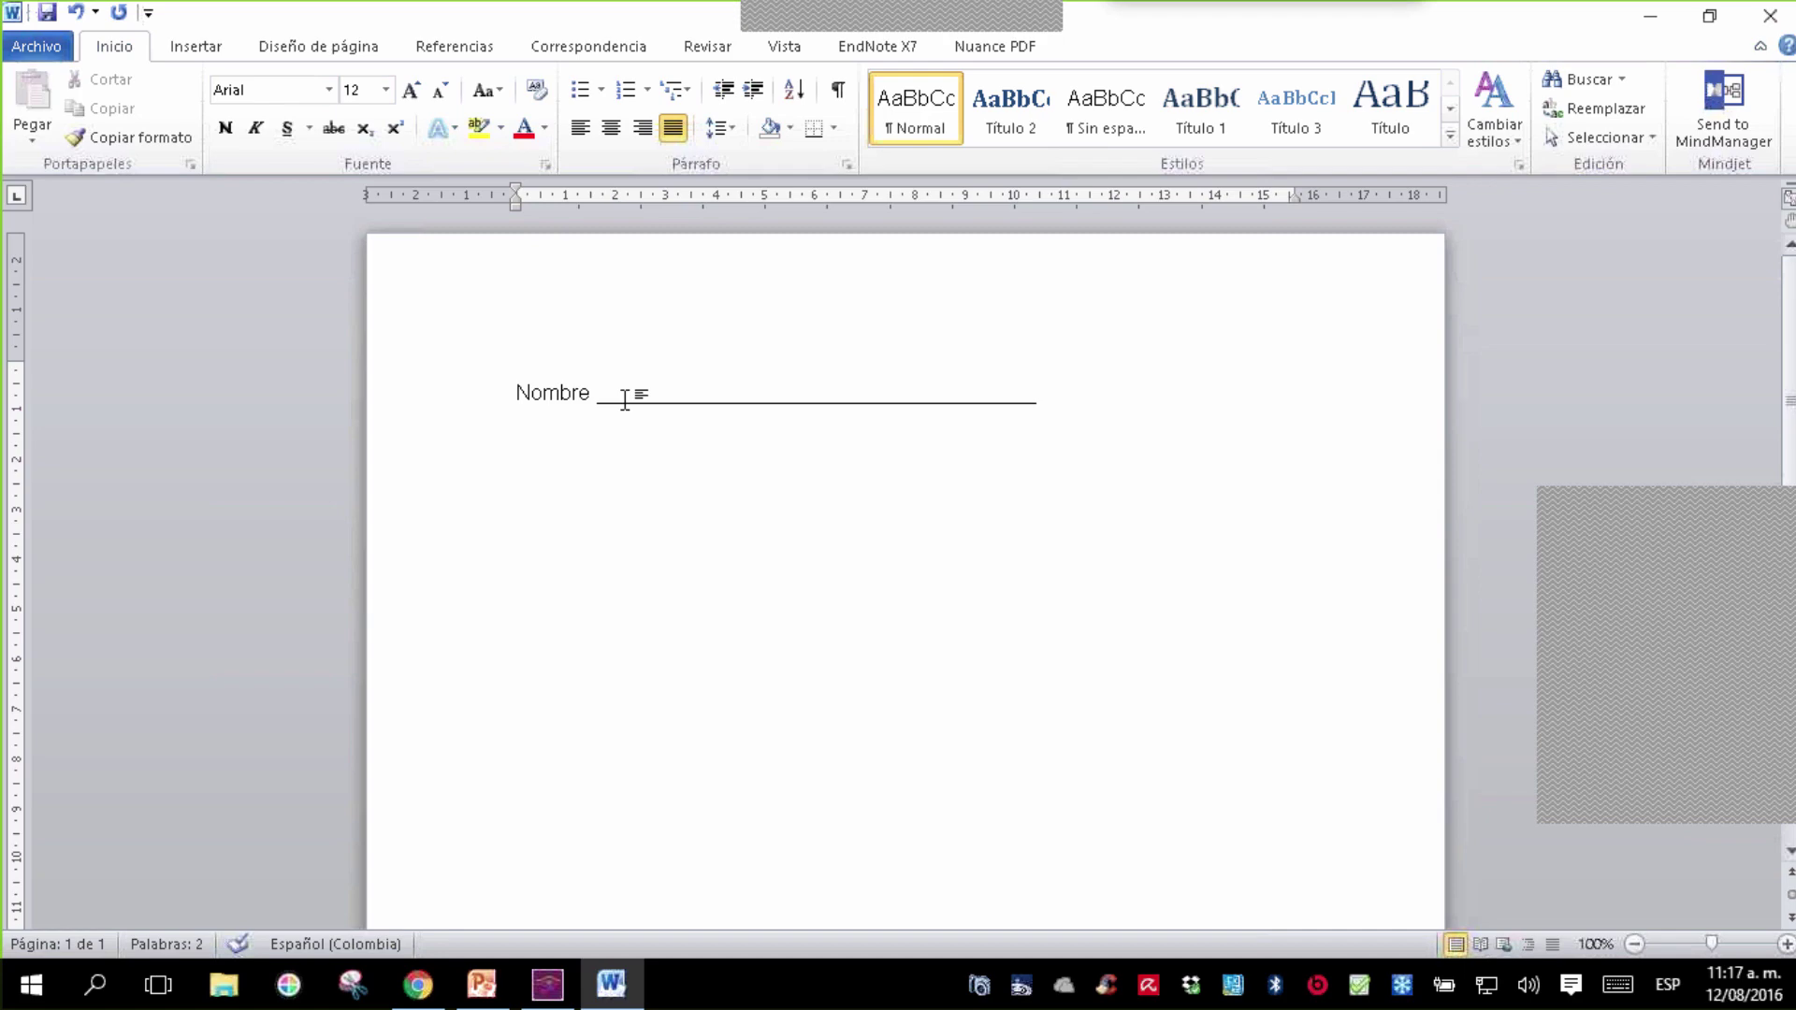
pyautogui.press('Return')
pyautogui.press('BackSpace')
pyautogui.press('BackSpace')
pyautogui.press('BackSpace')
pyautogui.press('BackSpace')
pyautogui.press('BackSpace')
pyautogui.press('BackSpace')
pyautogui.press('BackSpace')
pyautogui.press('BackSpace')
pyautogui.press('BackSpace')
pyautogui.press('BackSpace')
pyautogui.press('BackSpace')
pyautogui.press('BackSpace')
pyautogui.press('BackSpace')
pyautogui.press('BackSpace')
pyautogui.press('BackSpace')
pyautogui.press('BackSpace')
pyautogui.press('BackSpace')
pyautogui.press('BackSpace')
pyautogui.press('BackSpace')
pyautogui.press('BackSpace')
pyautogui.press('BackSpace')
pyautogui.press('BackSpace')
pyautogui.press('BackSpace')
pyautogui.press('BackSpace')
pyautogui.press('BackSpace')
pyautogui.press('BackSpace')
pyautogui.press('BackSpace')
pyautogui.press('BackSpace')
pyautogui.press('BackSpace')
pyautogui.press('BackSpace')
pyautogui.press('BackSpace')
pyautogui.press('BackSpace')
pyautogui.press('BackSpace')
pyautogui.press('BackSpace')
pyautogui.press('BackSpace')
pyautogui.press('BackSpace')
pyautogui.press('BackSpace')
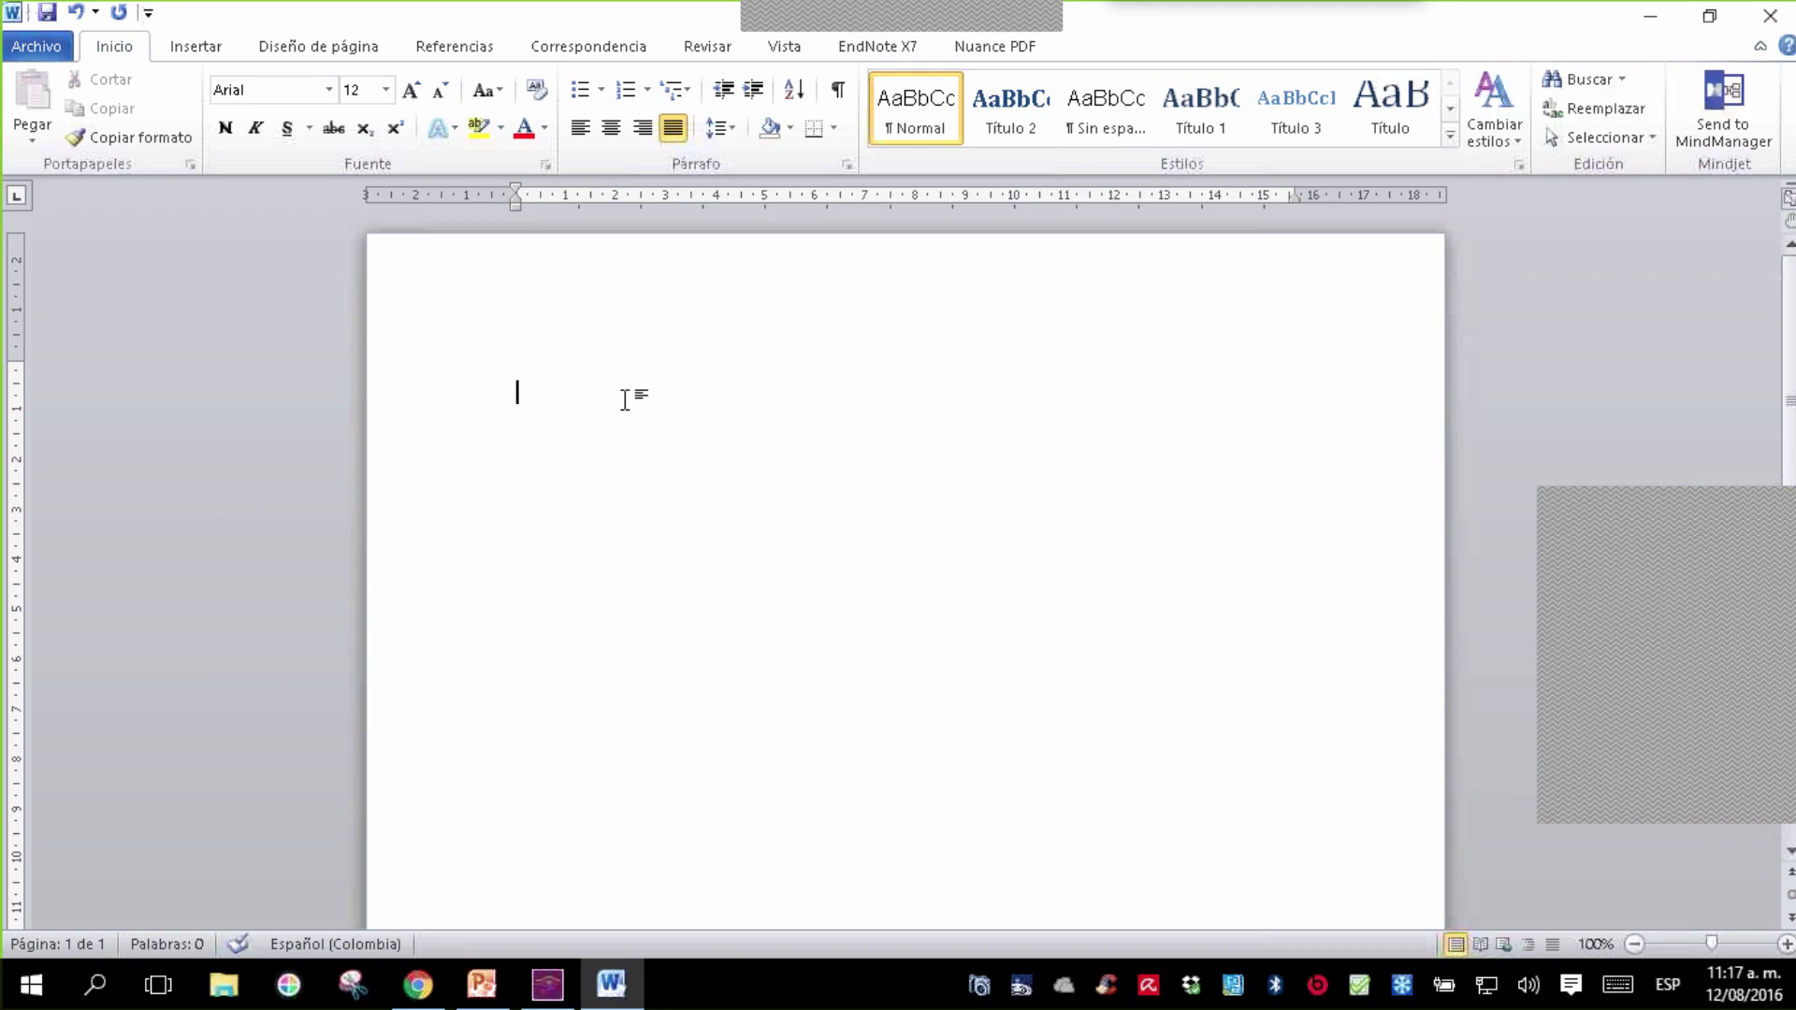
# - Type the heading 'DATOS BÁSICOS' and make it bold
pyautogui.write('DATOS BÁSICOS')
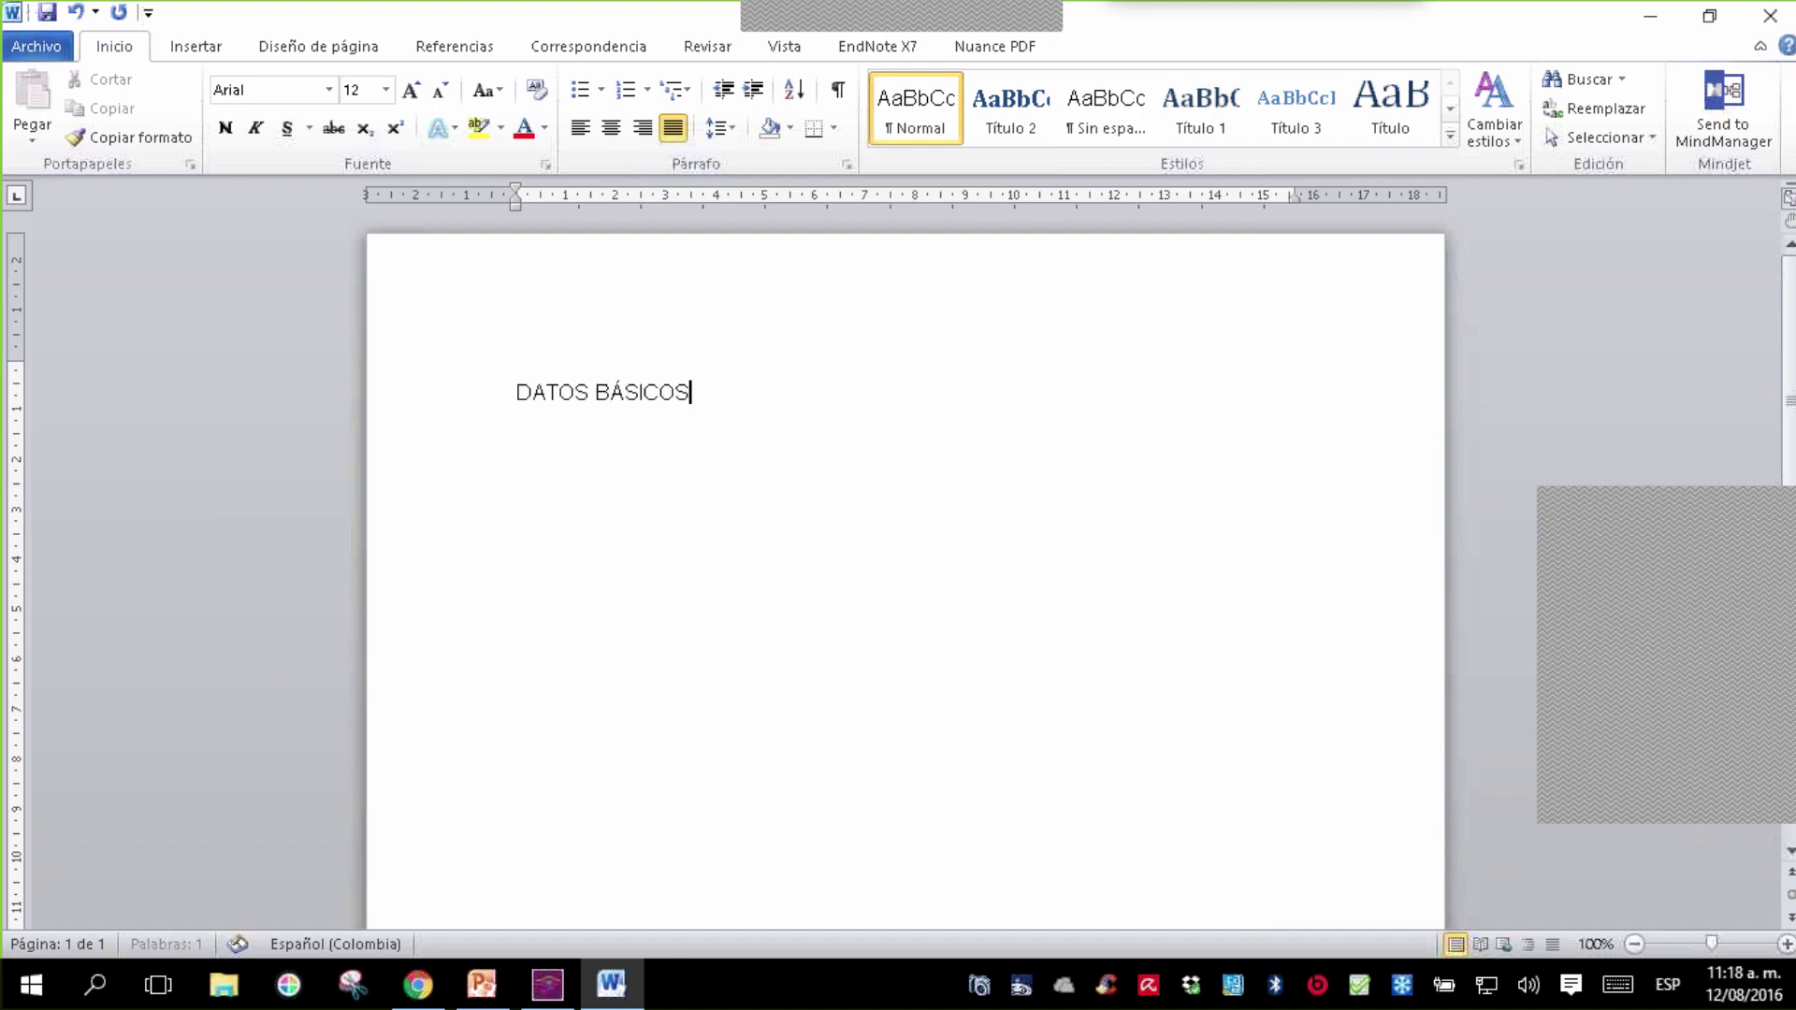
pyautogui.moveTo(754, 389); pyautogui.dragTo(391, 407)
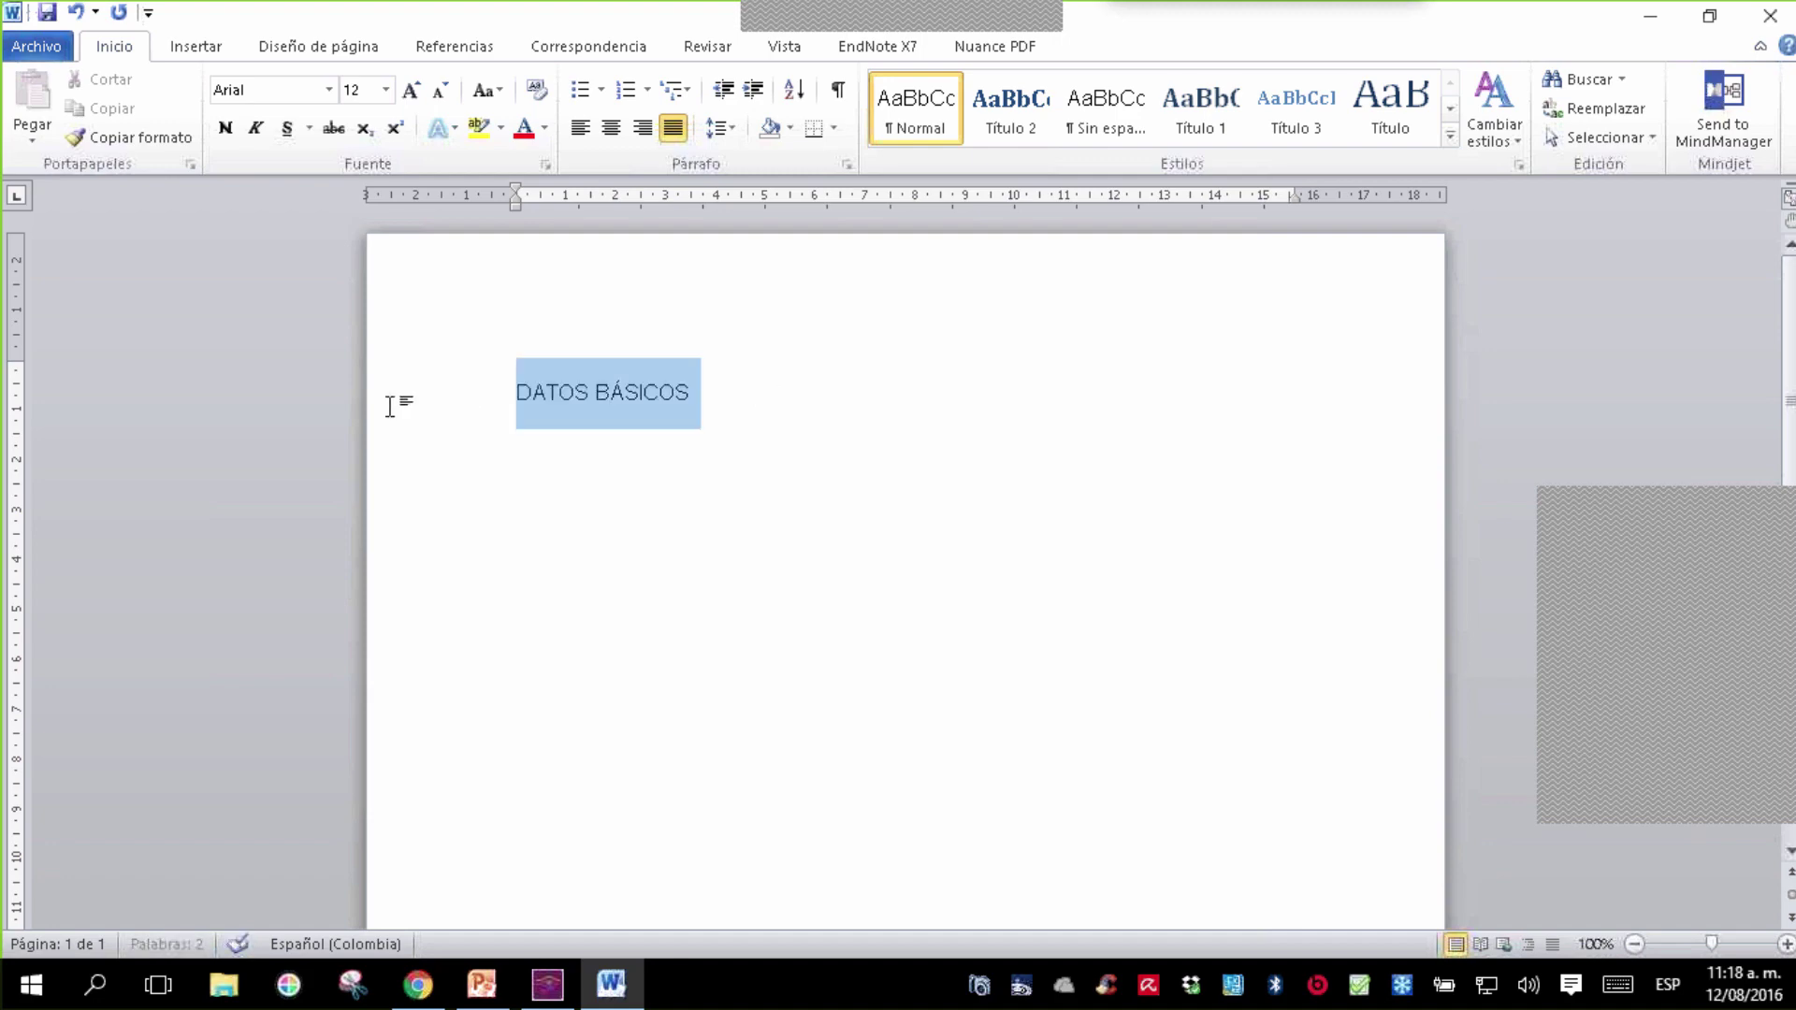
pyautogui.click(225, 128)
pyautogui.press('End')
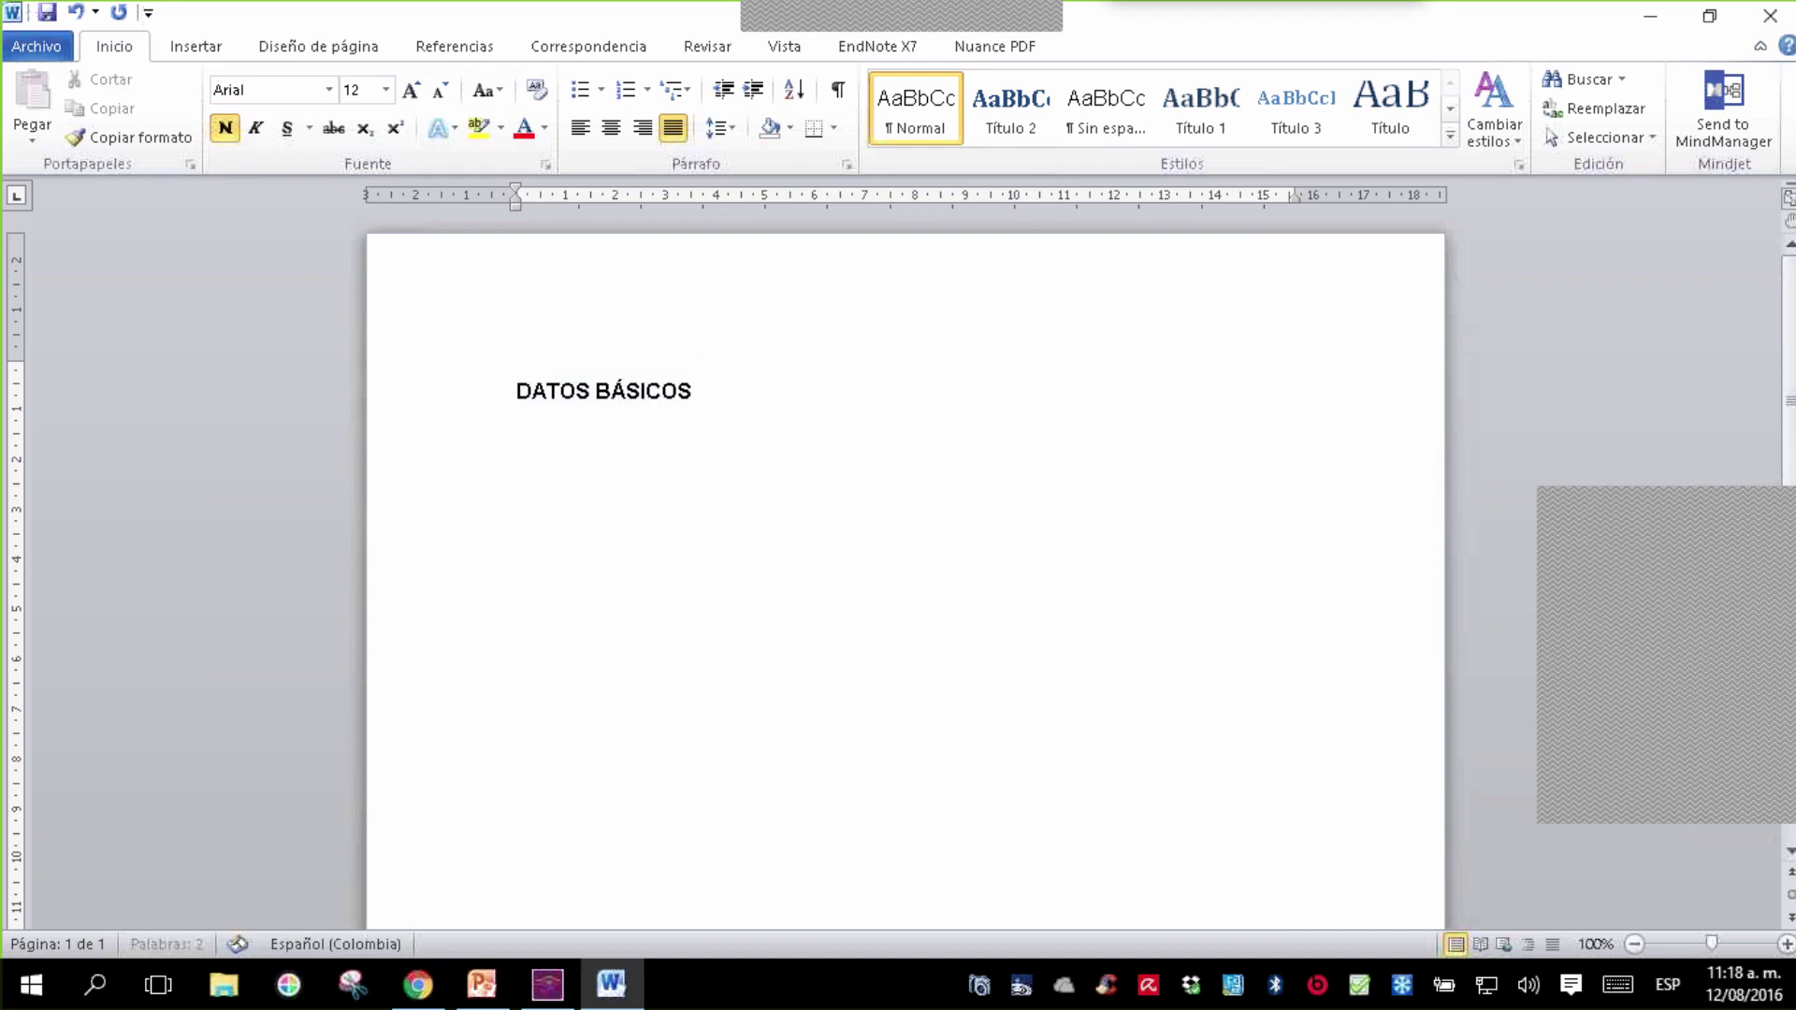
# - Add the 'Universidad ____' and 'Sede ____' fill-in lines under the heading
pyautogui.write('uNIVERS')
pyautogui.press('BackSpace')
pyautogui.press('BackSpace')
pyautogui.press('BackSpace')
pyautogui.press('BackSpace')
pyautogui.press('BackSpace')
pyautogui.press('BackSpace')
pyautogui.press('BackSpace')
pyautogui.write('Universidad')
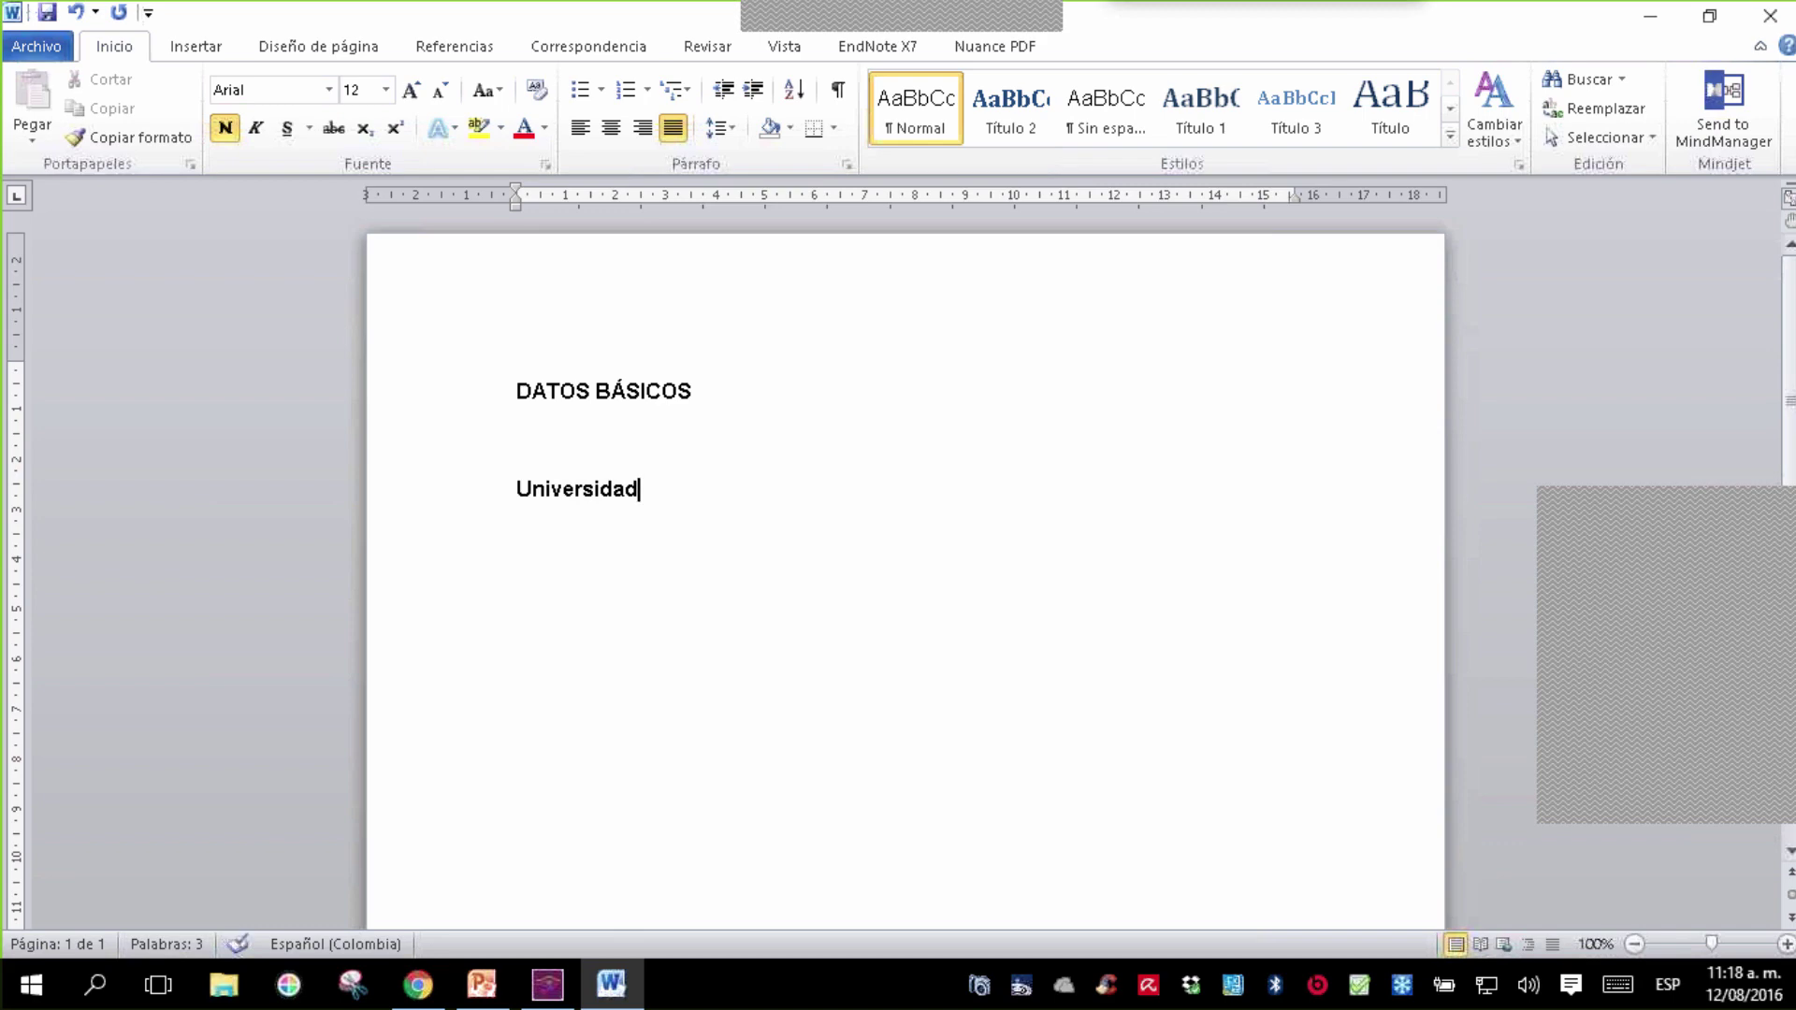
pyautogui.write(' ________________________________________')
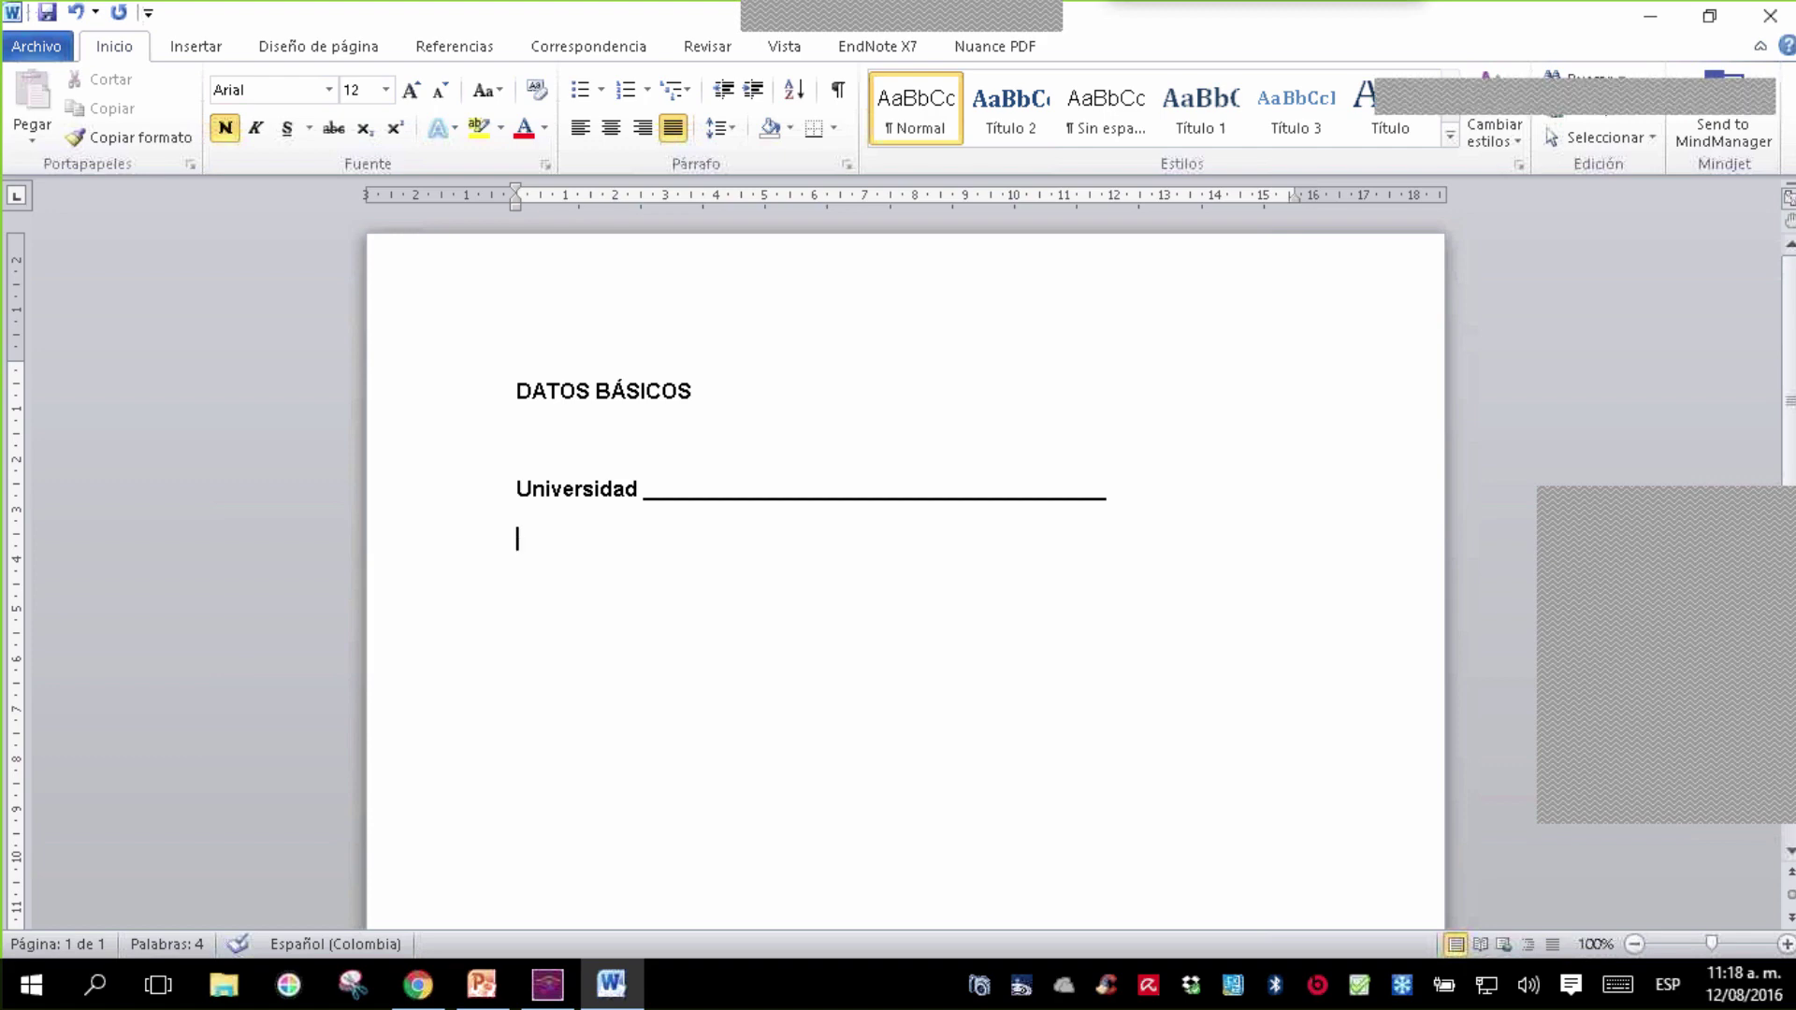
pyautogui.write('_____ Sede _____________________________________________')
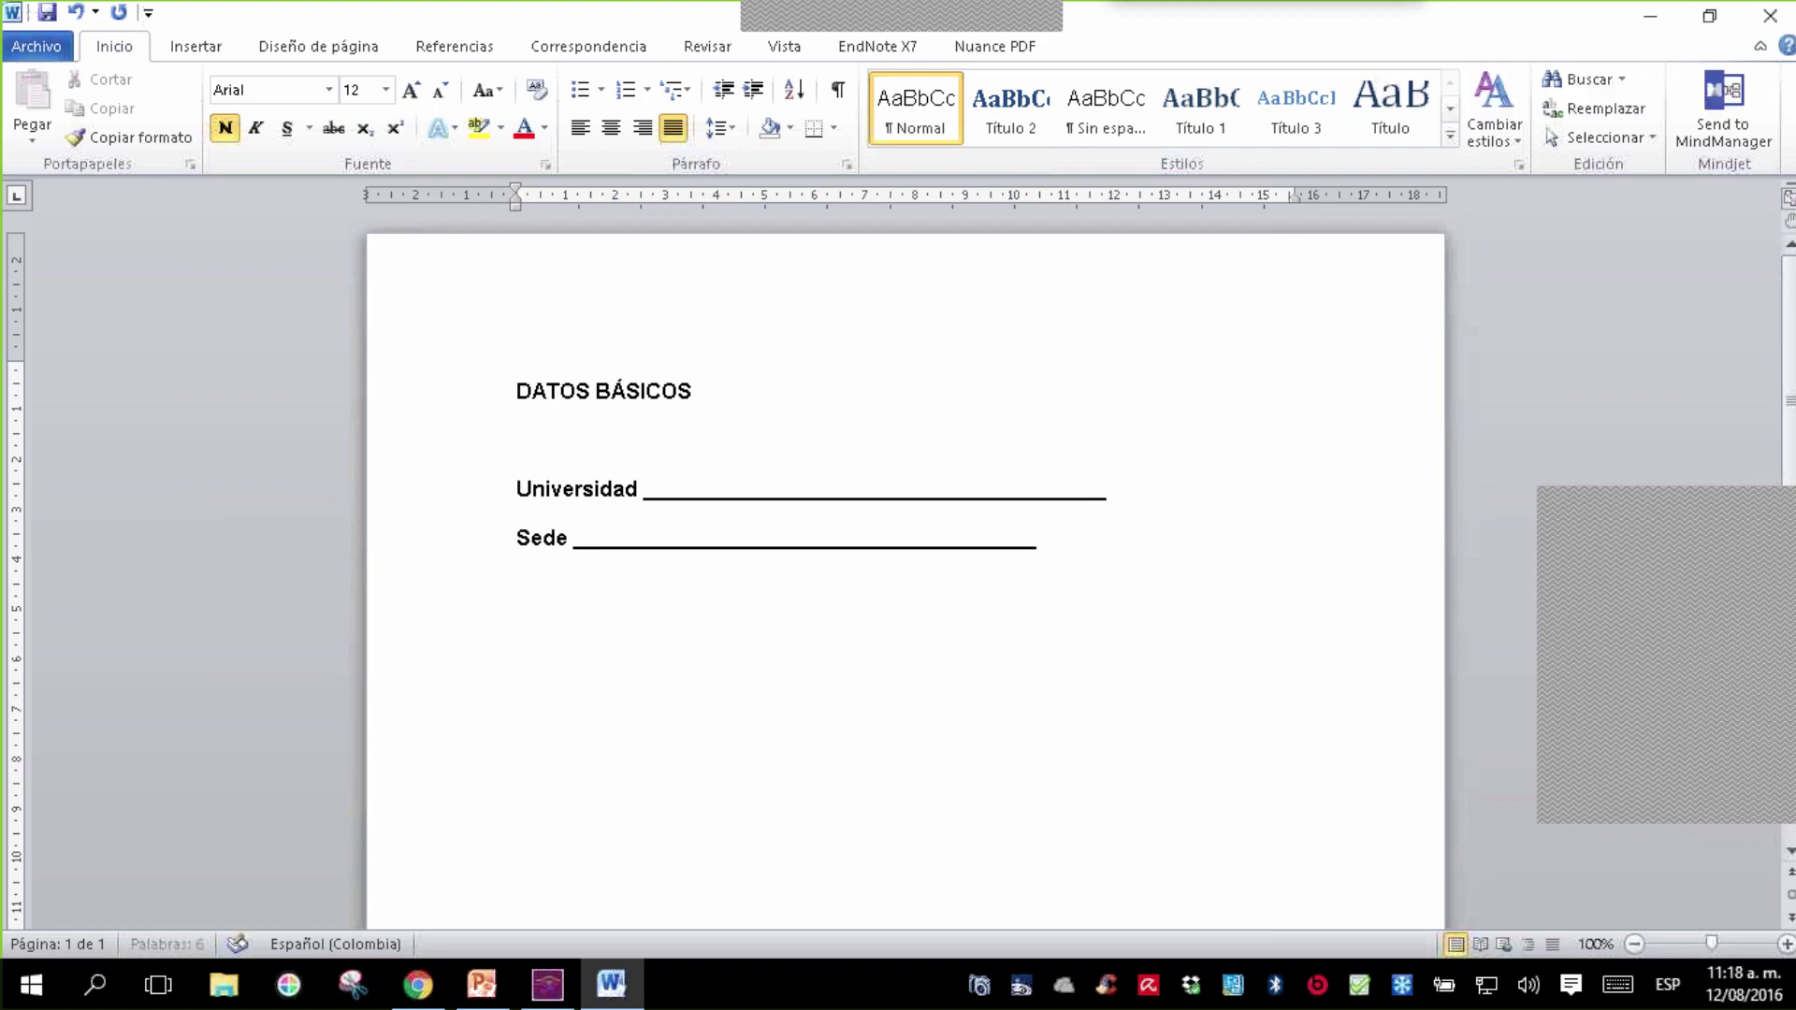
pyautogui.write('_______')
pyautogui.press('Return')
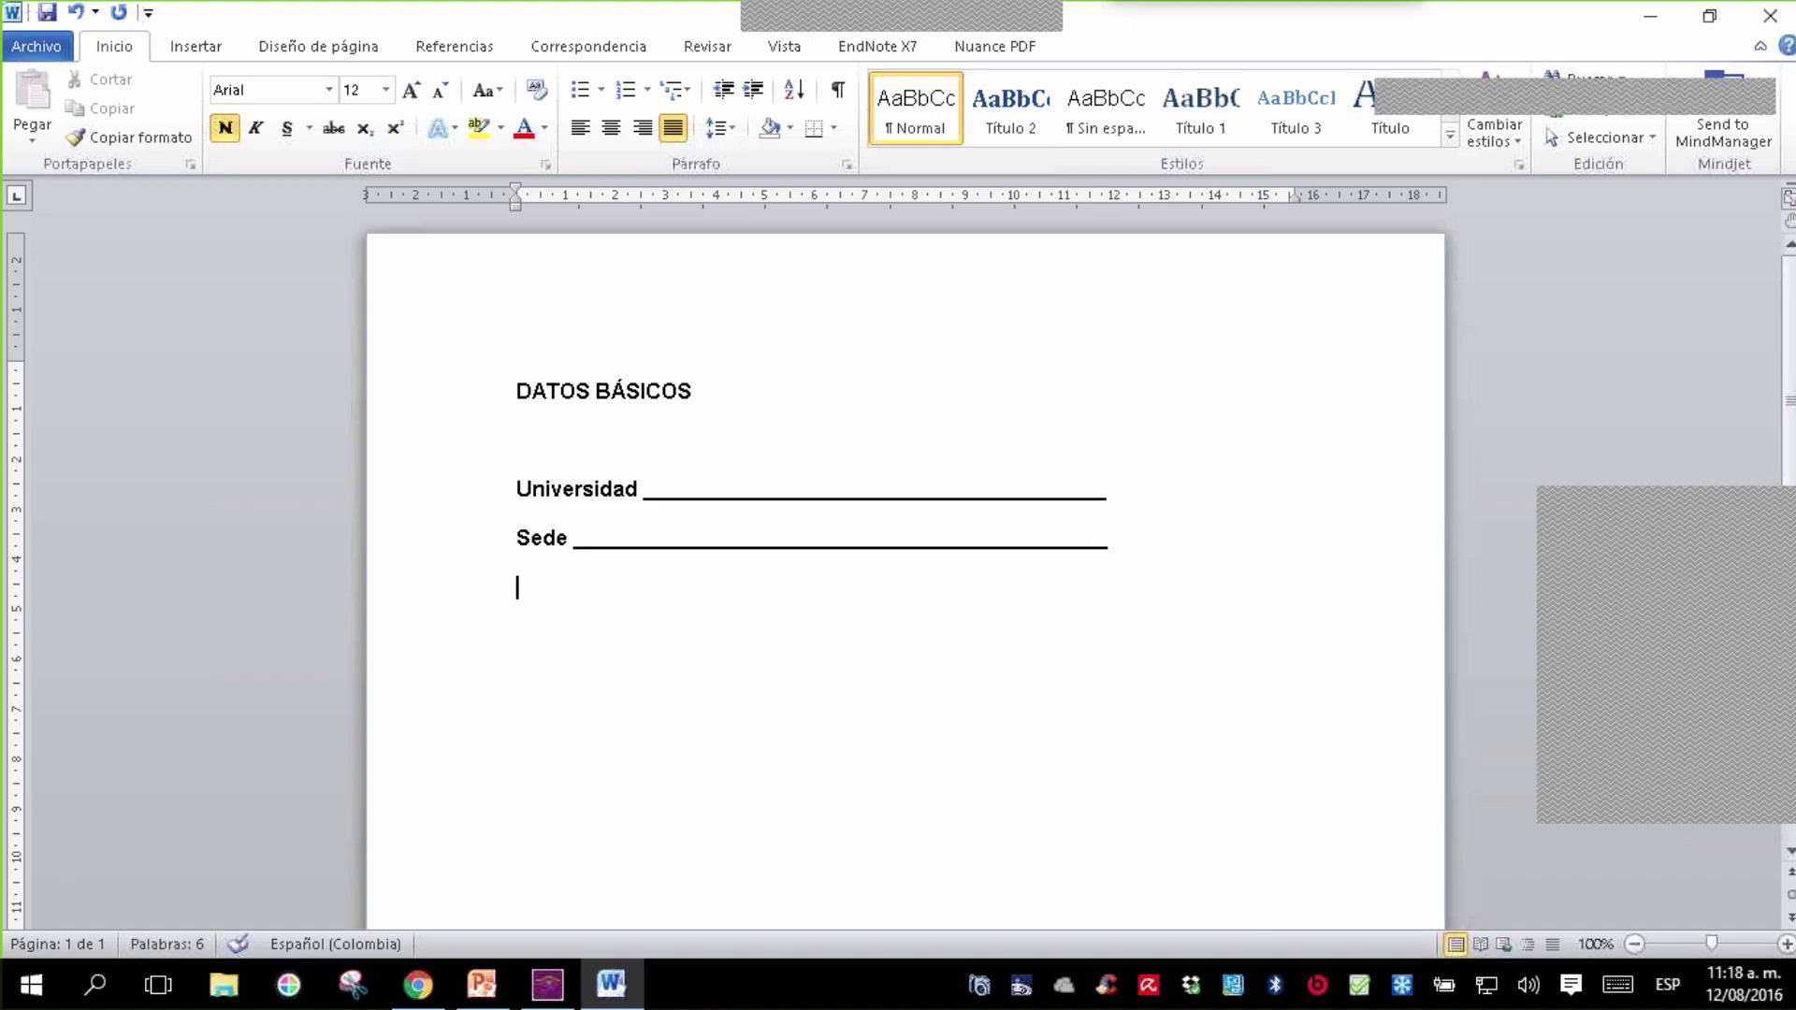
# - Add a 'Nombre ____' fill-in line followed by a 'Comentarios' label
pyautogui.write('Nombfr')
pyautogui.press('BackSpace')
pyautogui.press('BackSpace')
pyautogui.write('r')
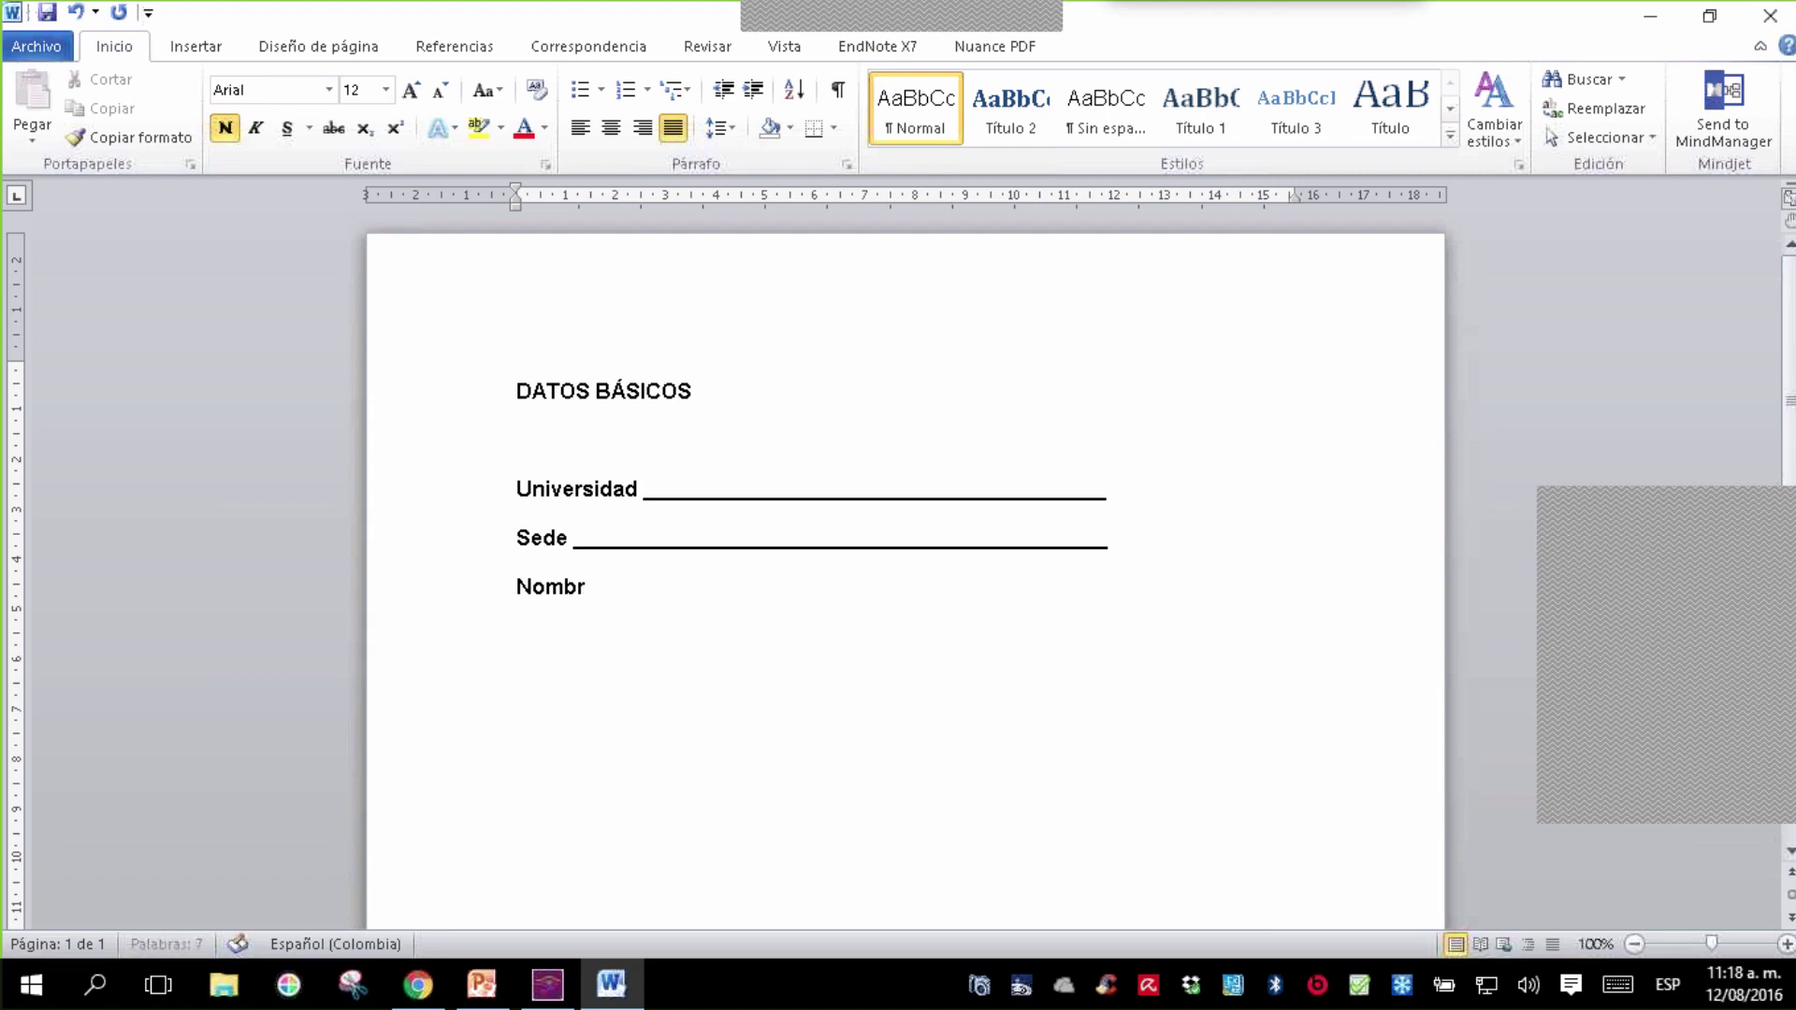
pyautogui.write('e ________________________________________________')
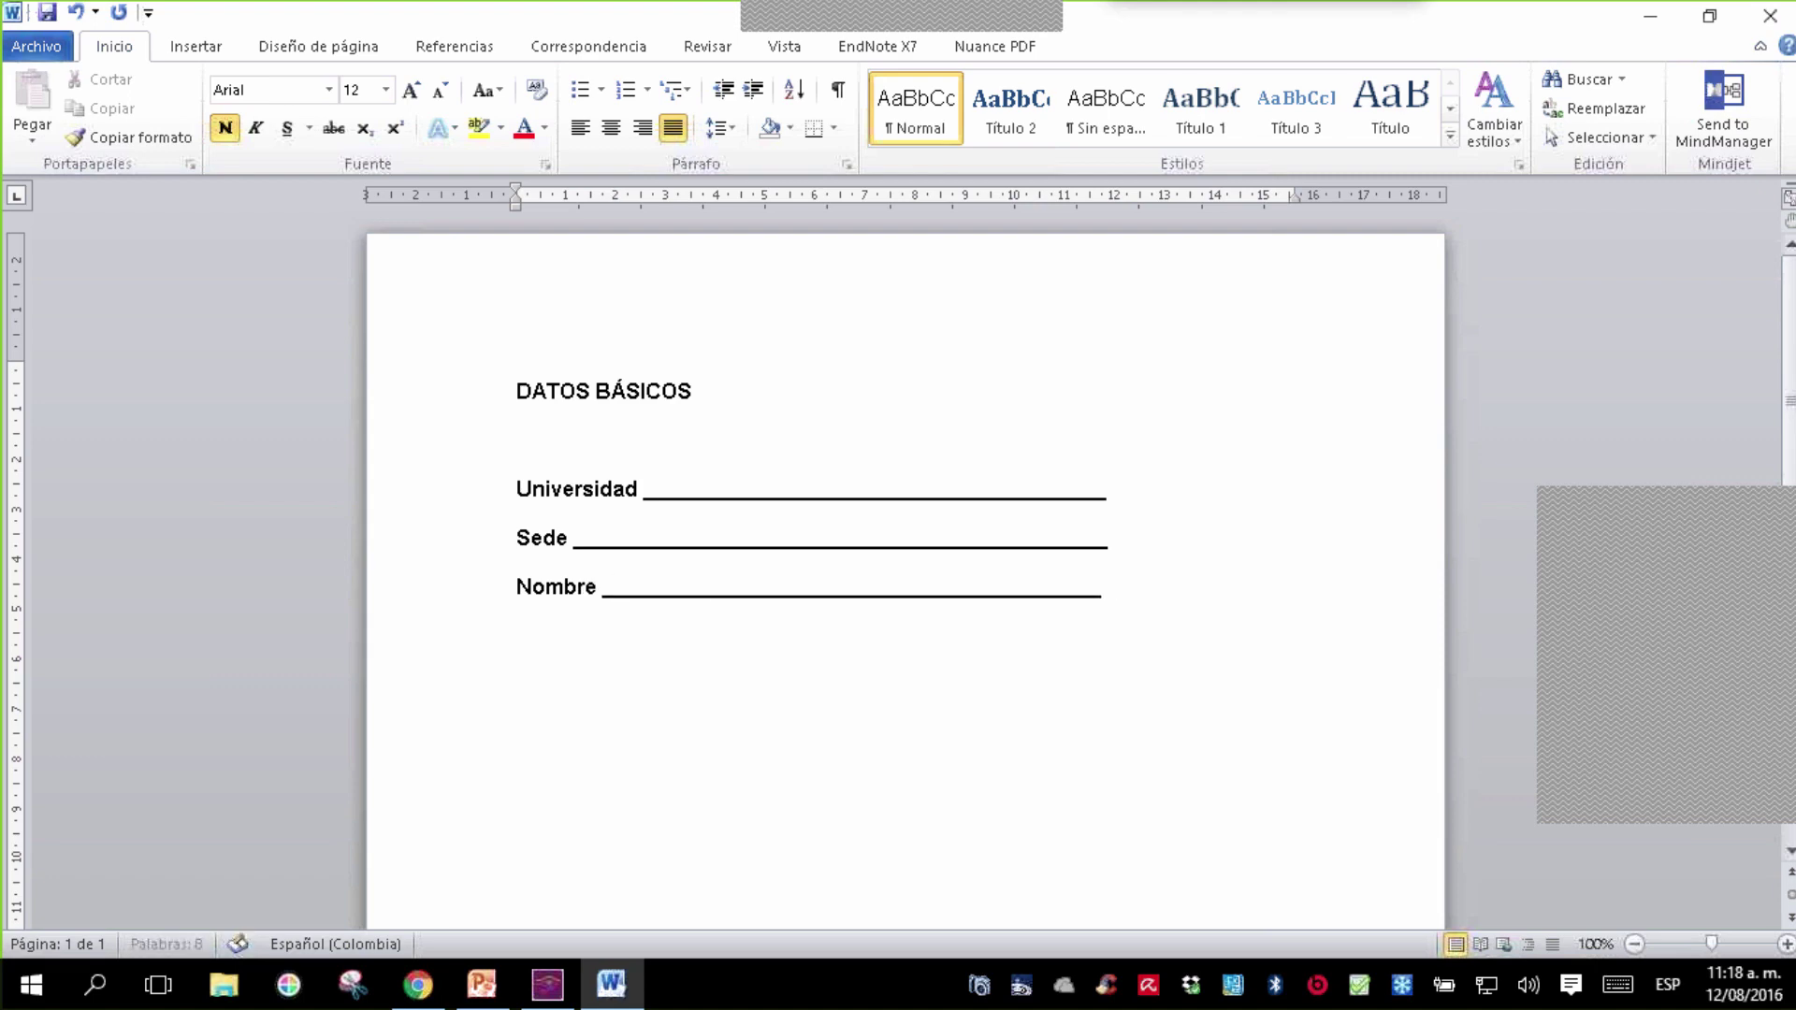
pyautogui.press('Return')
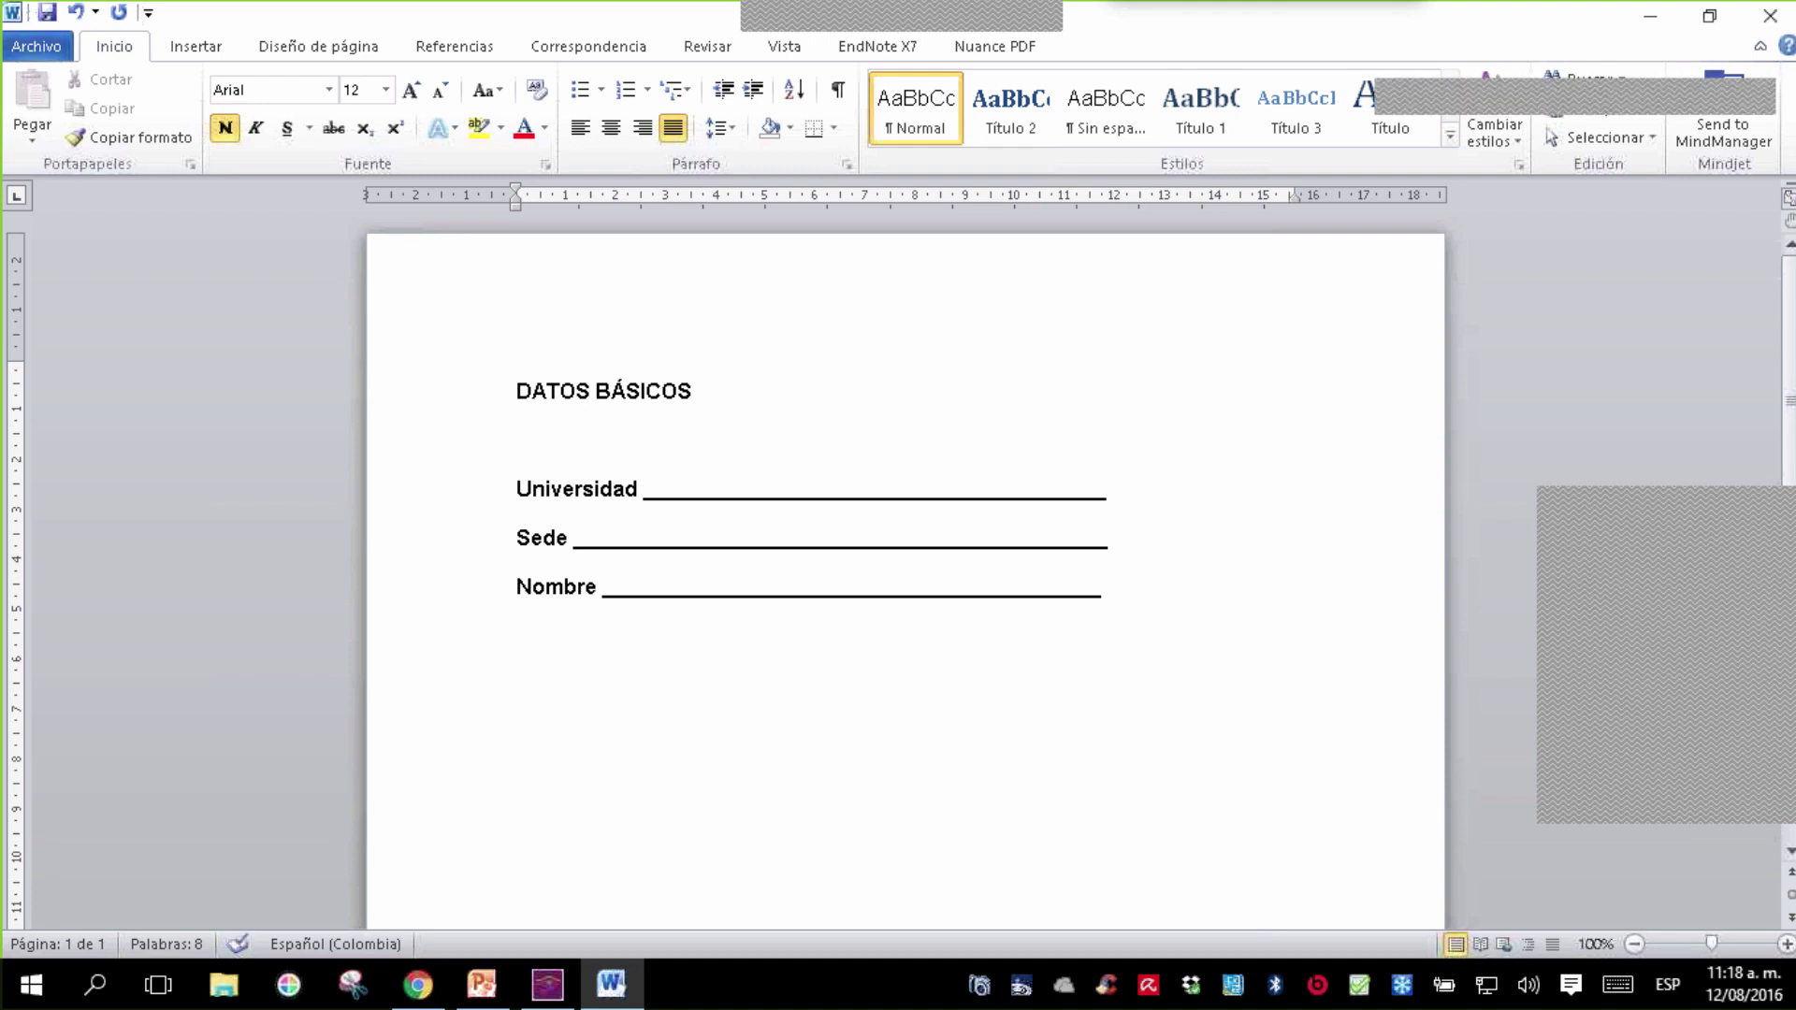
pyautogui.write('Comenta')
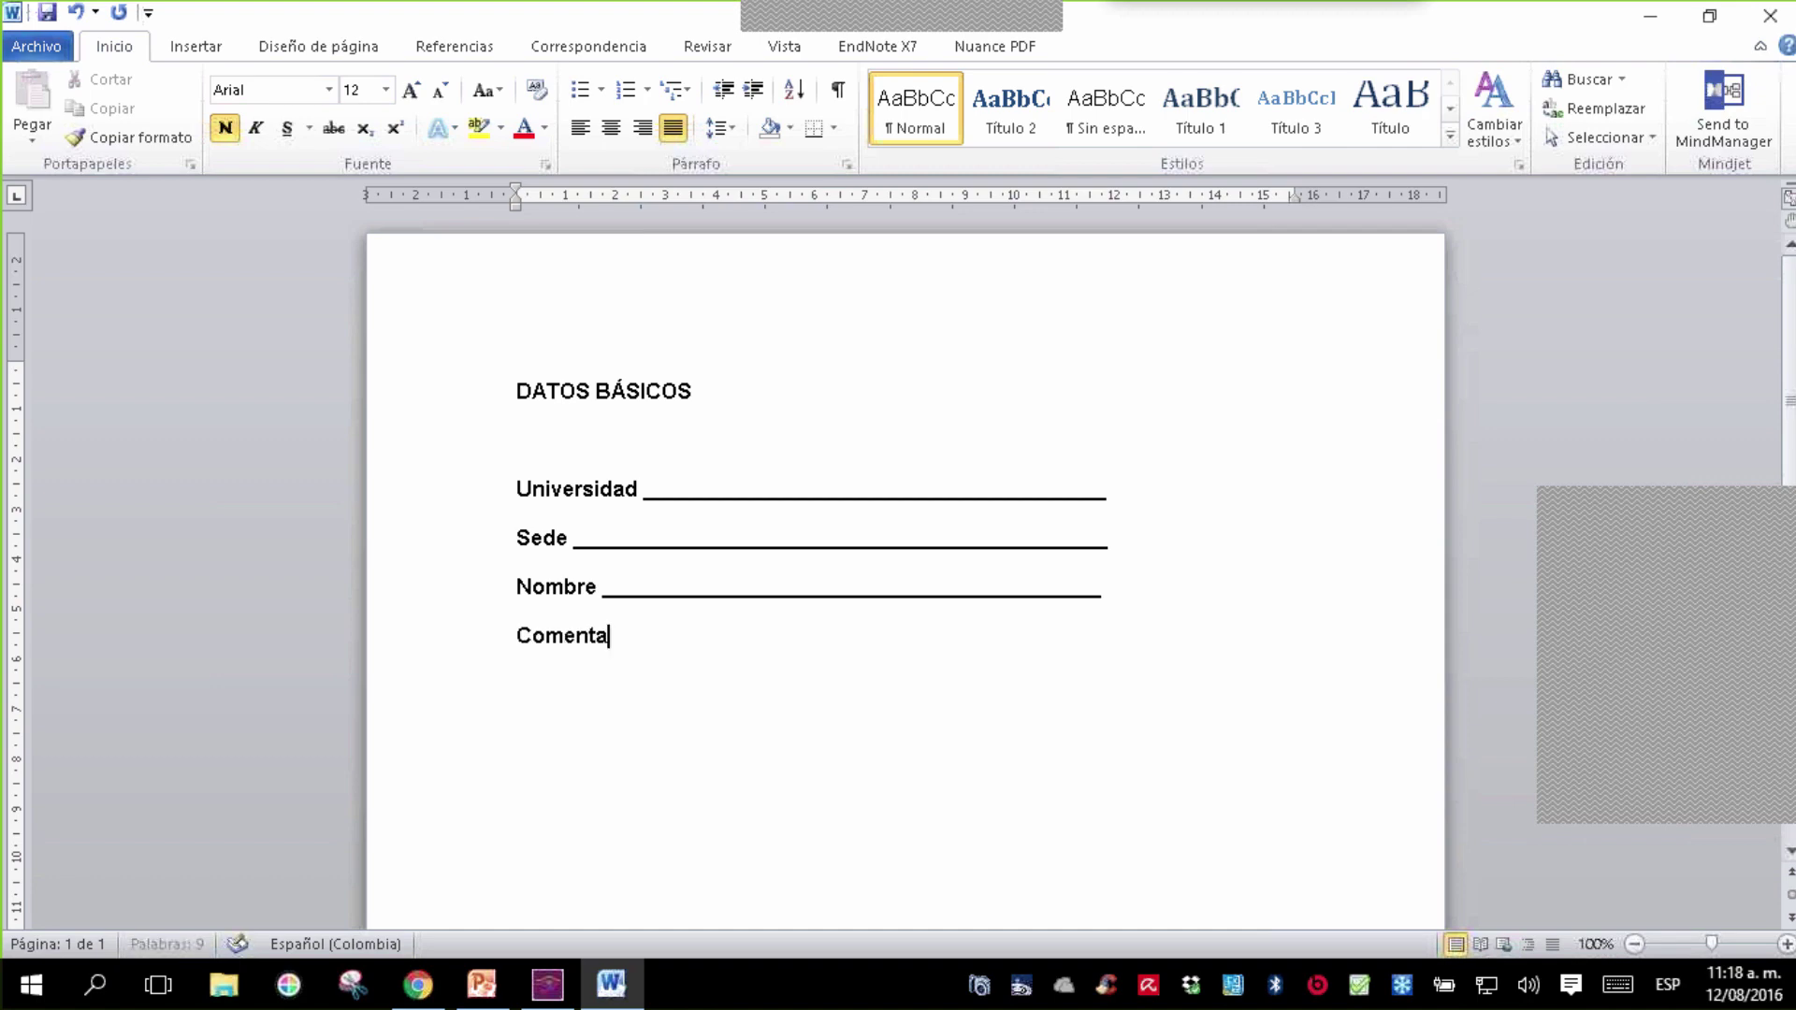
pyautogui.write('rios')
pyautogui.press('Return')
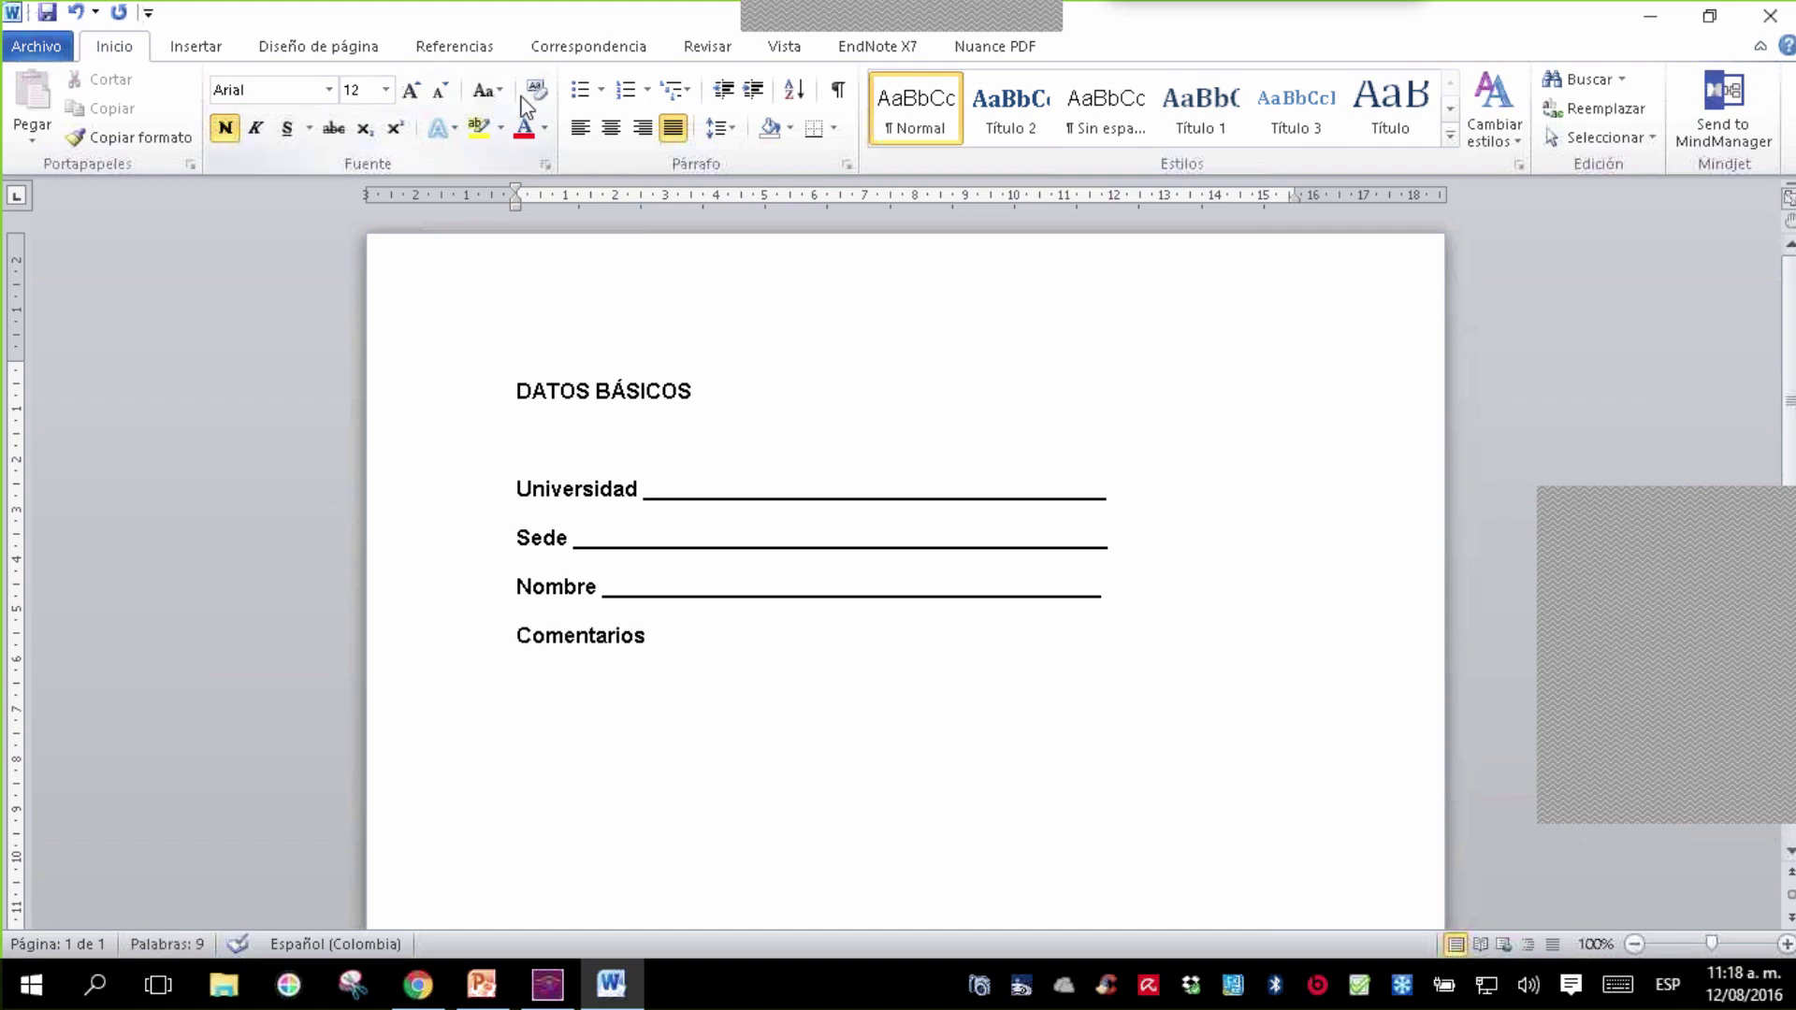
# - Insert a simple text box and clear its placeholder text
pyautogui.click(211, 48)
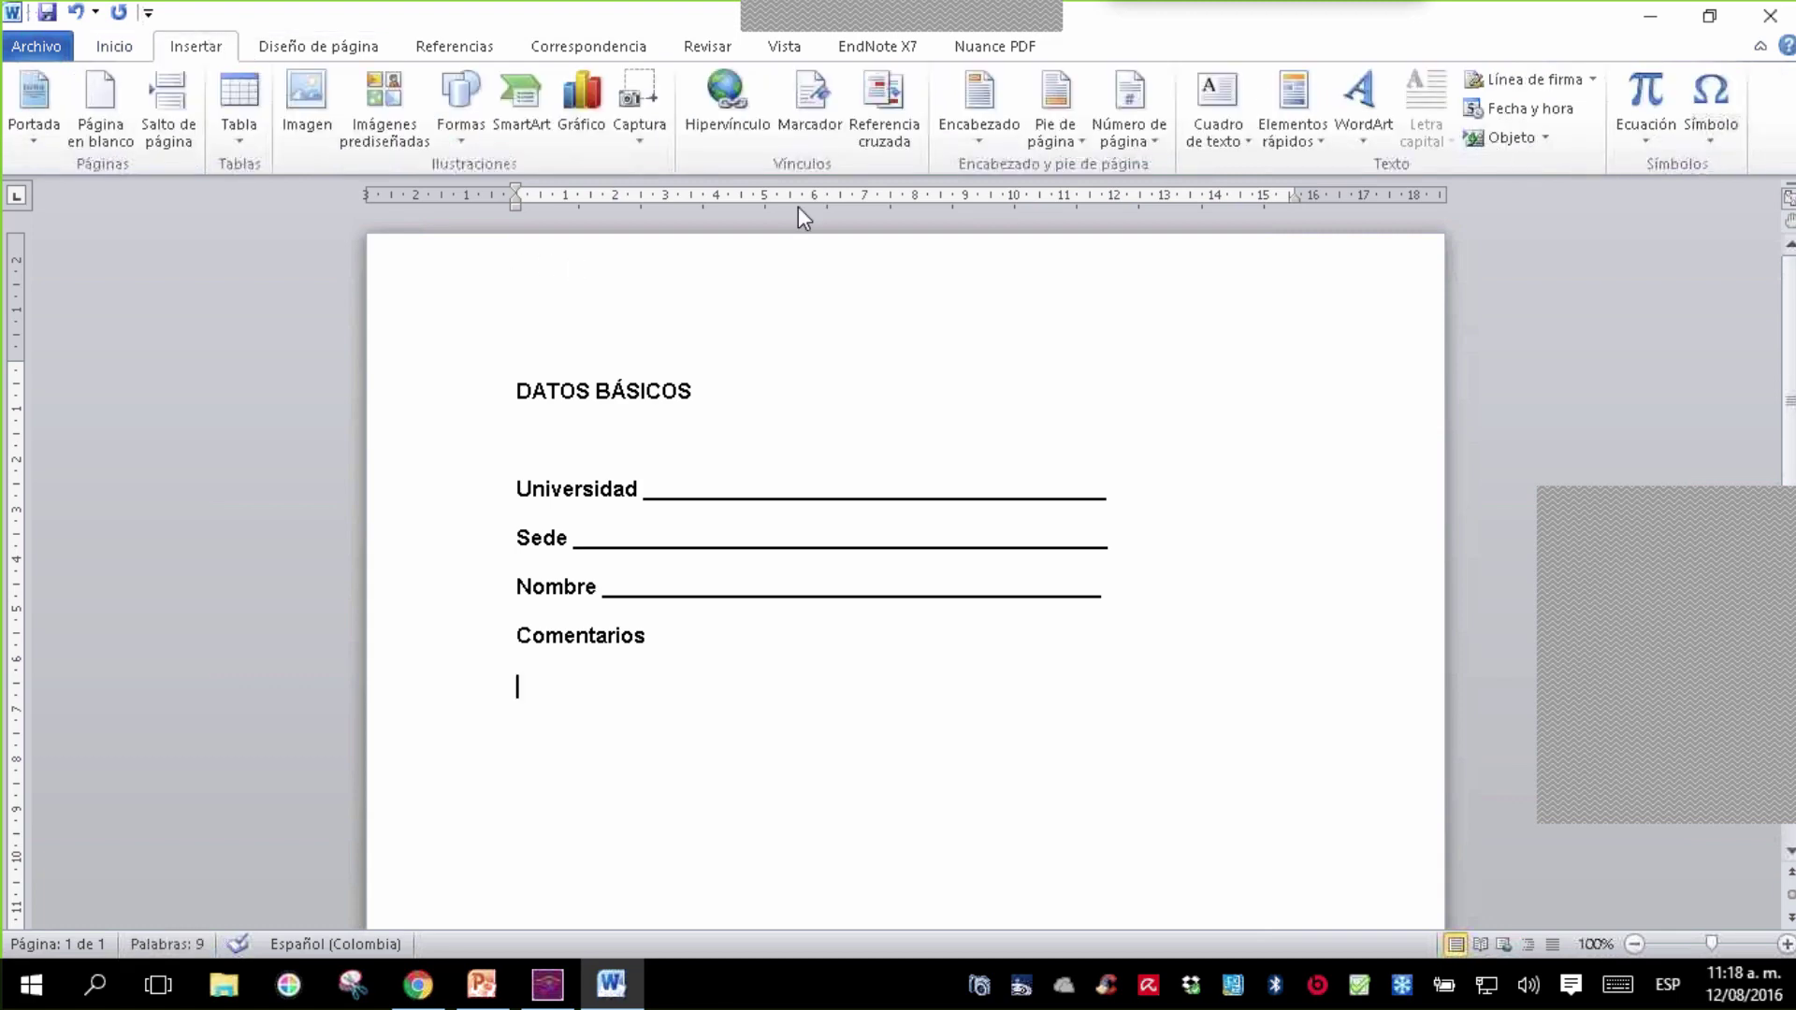
pyautogui.click(1216, 97)
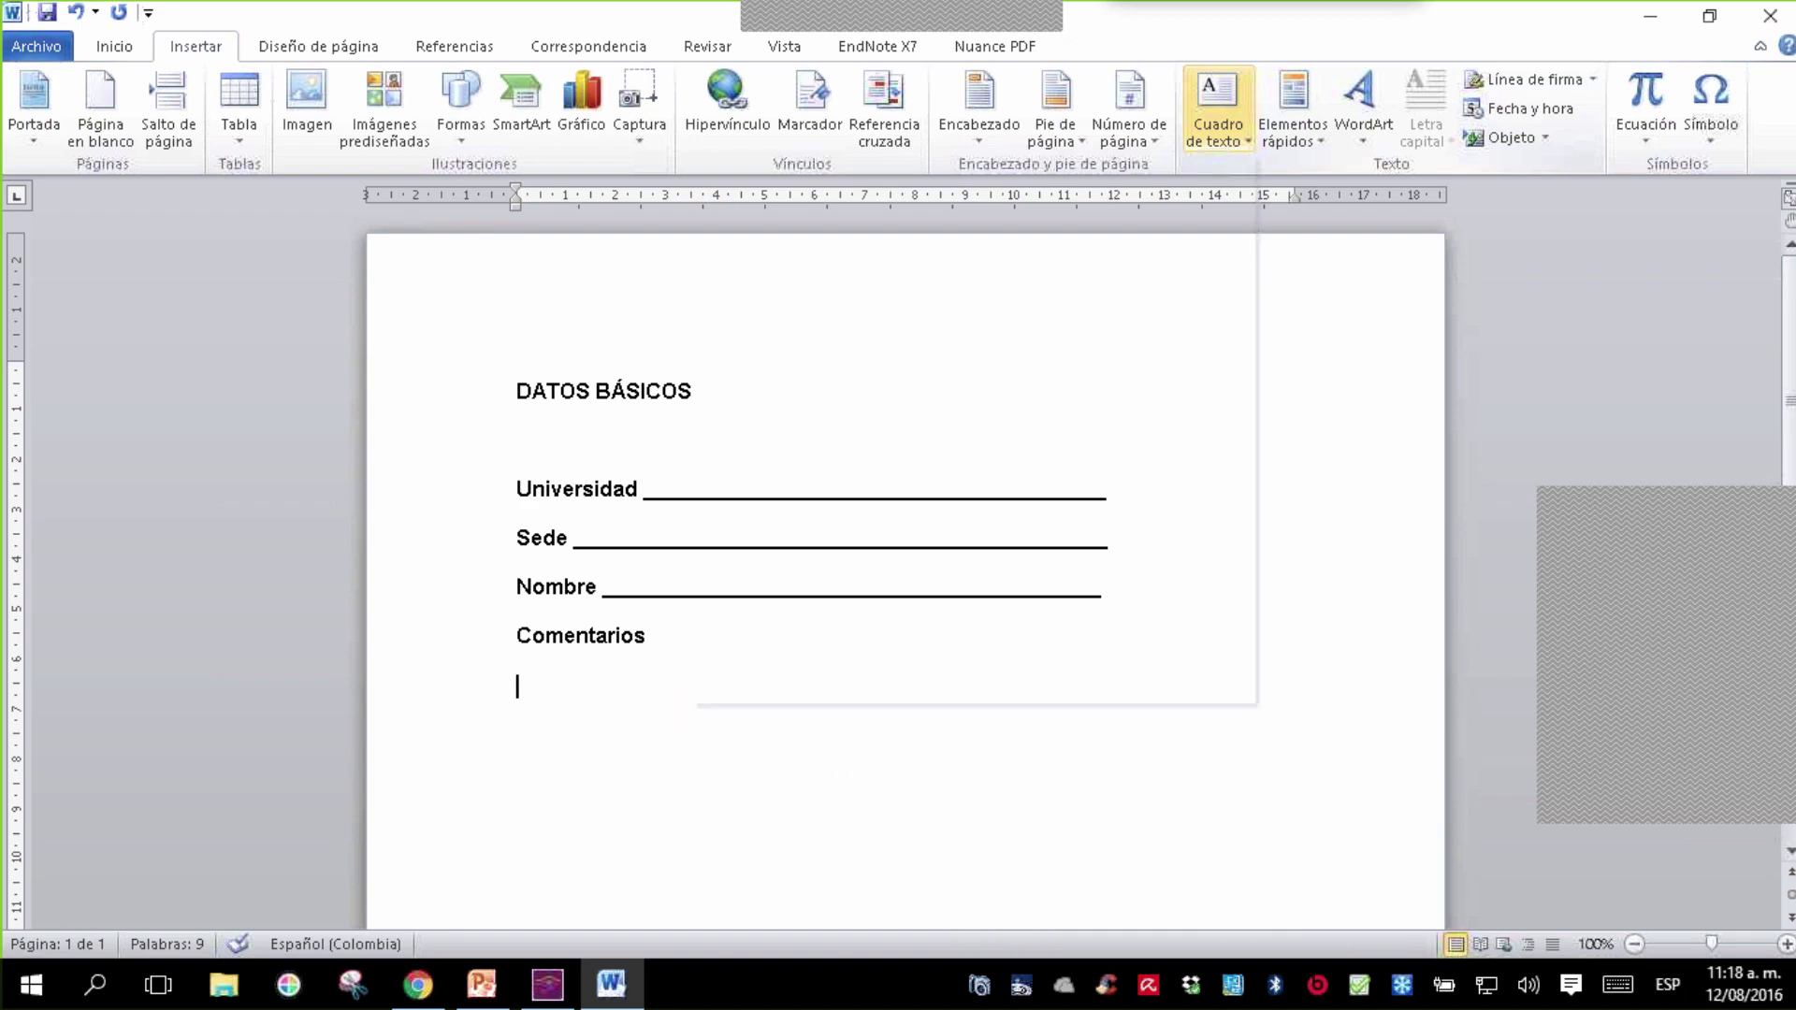
pyautogui.click(780, 283)
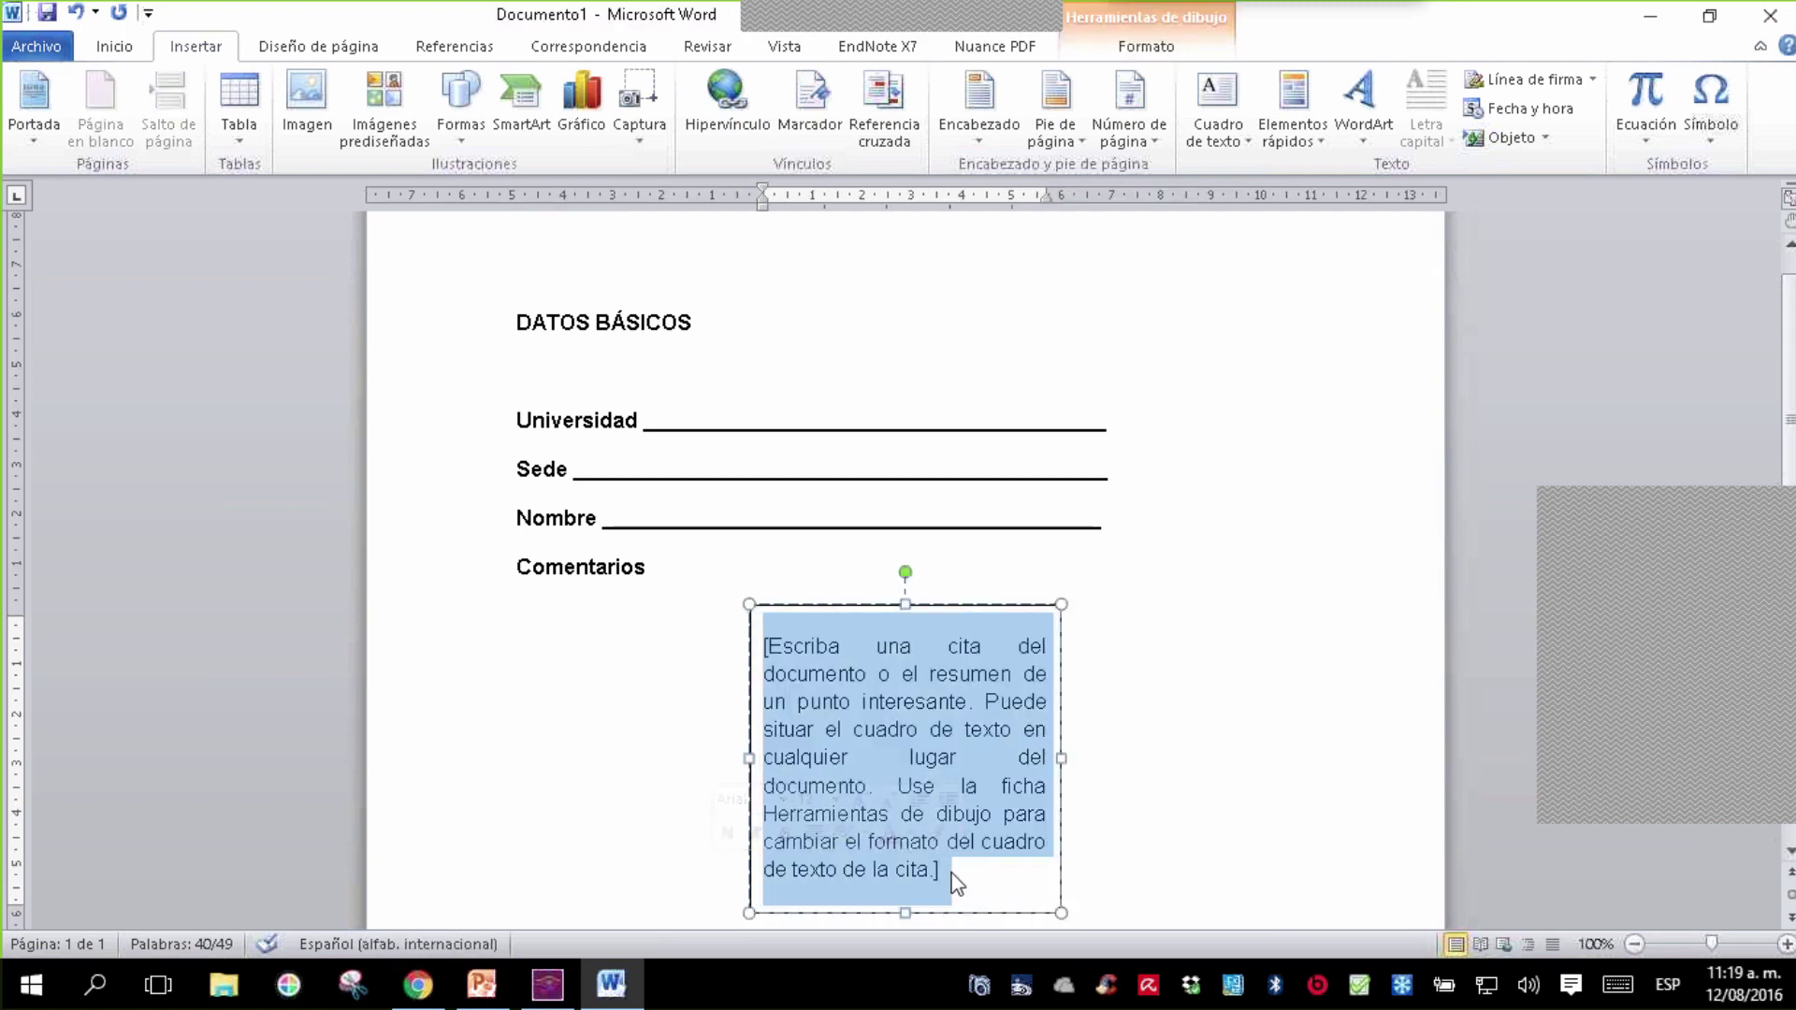
pyautogui.press('Delete')
# - Move and enlarge the box under Comentarios, then save the document as DATOS BÁSICOS
pyautogui.click(1069, 826)
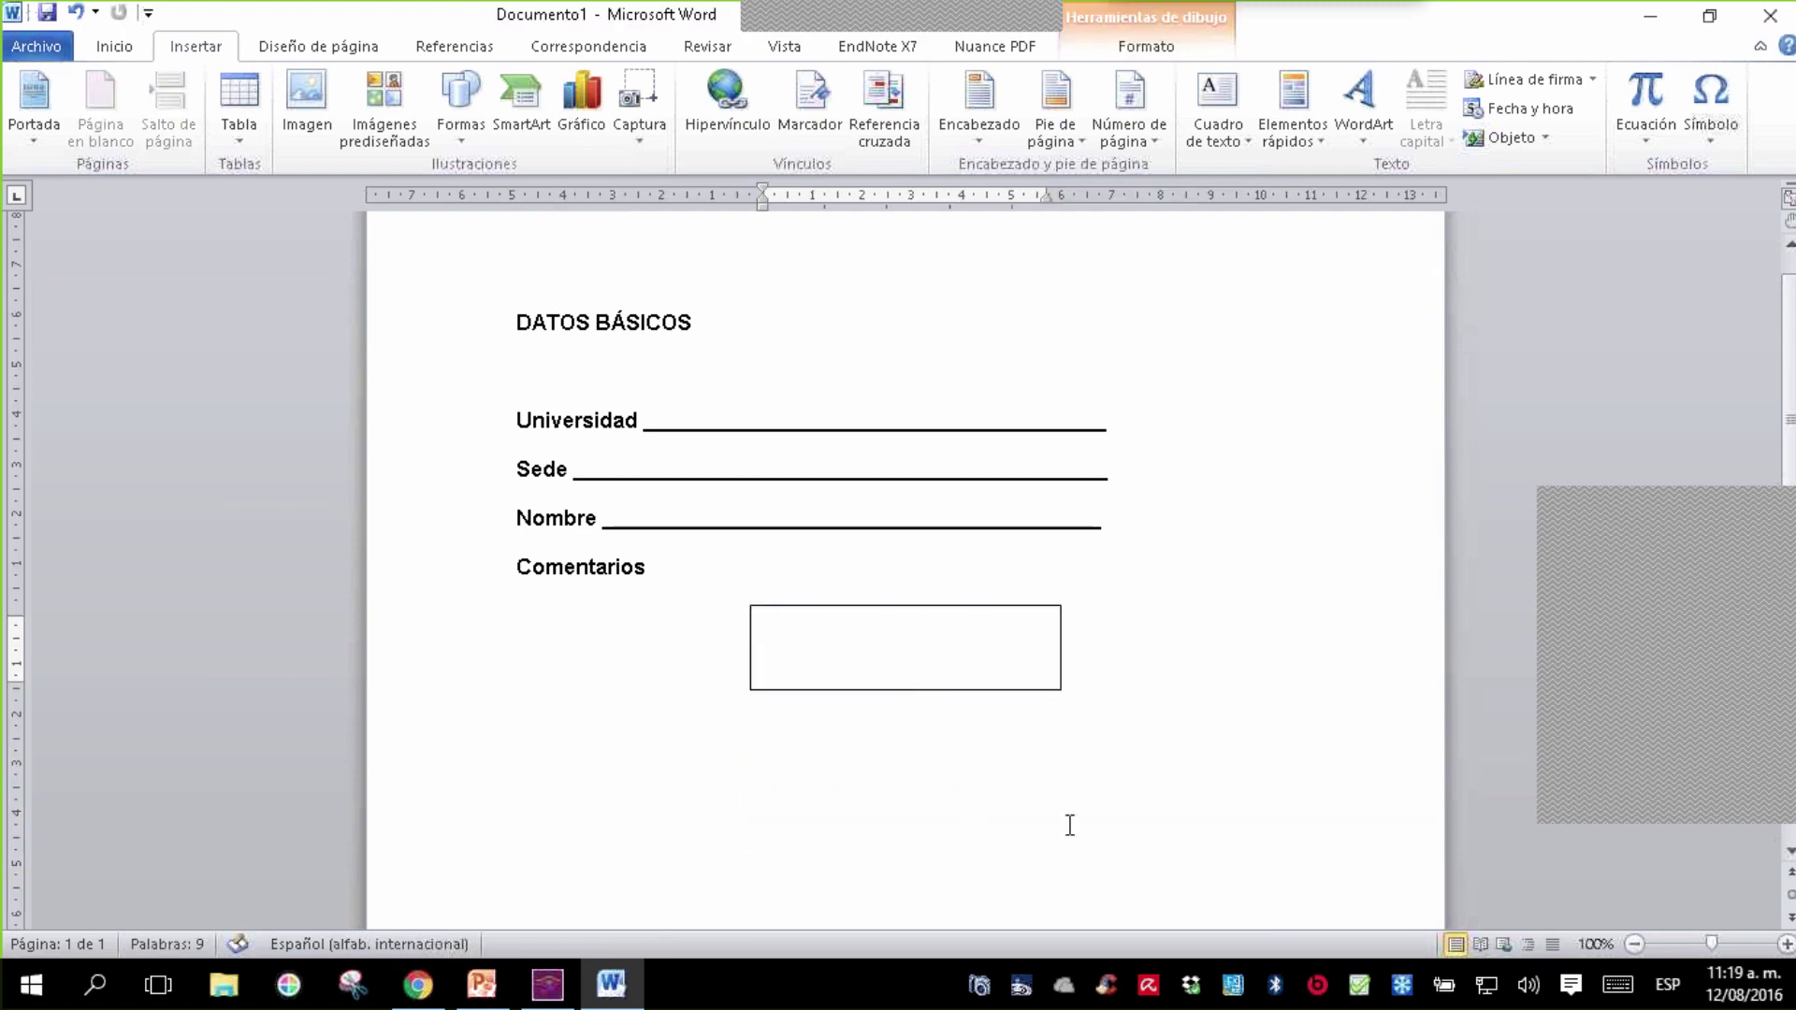
pyautogui.click(968, 694)
pyautogui.moveTo(967, 694); pyautogui.dragTo(1126, 855)
pyautogui.press('Escape')
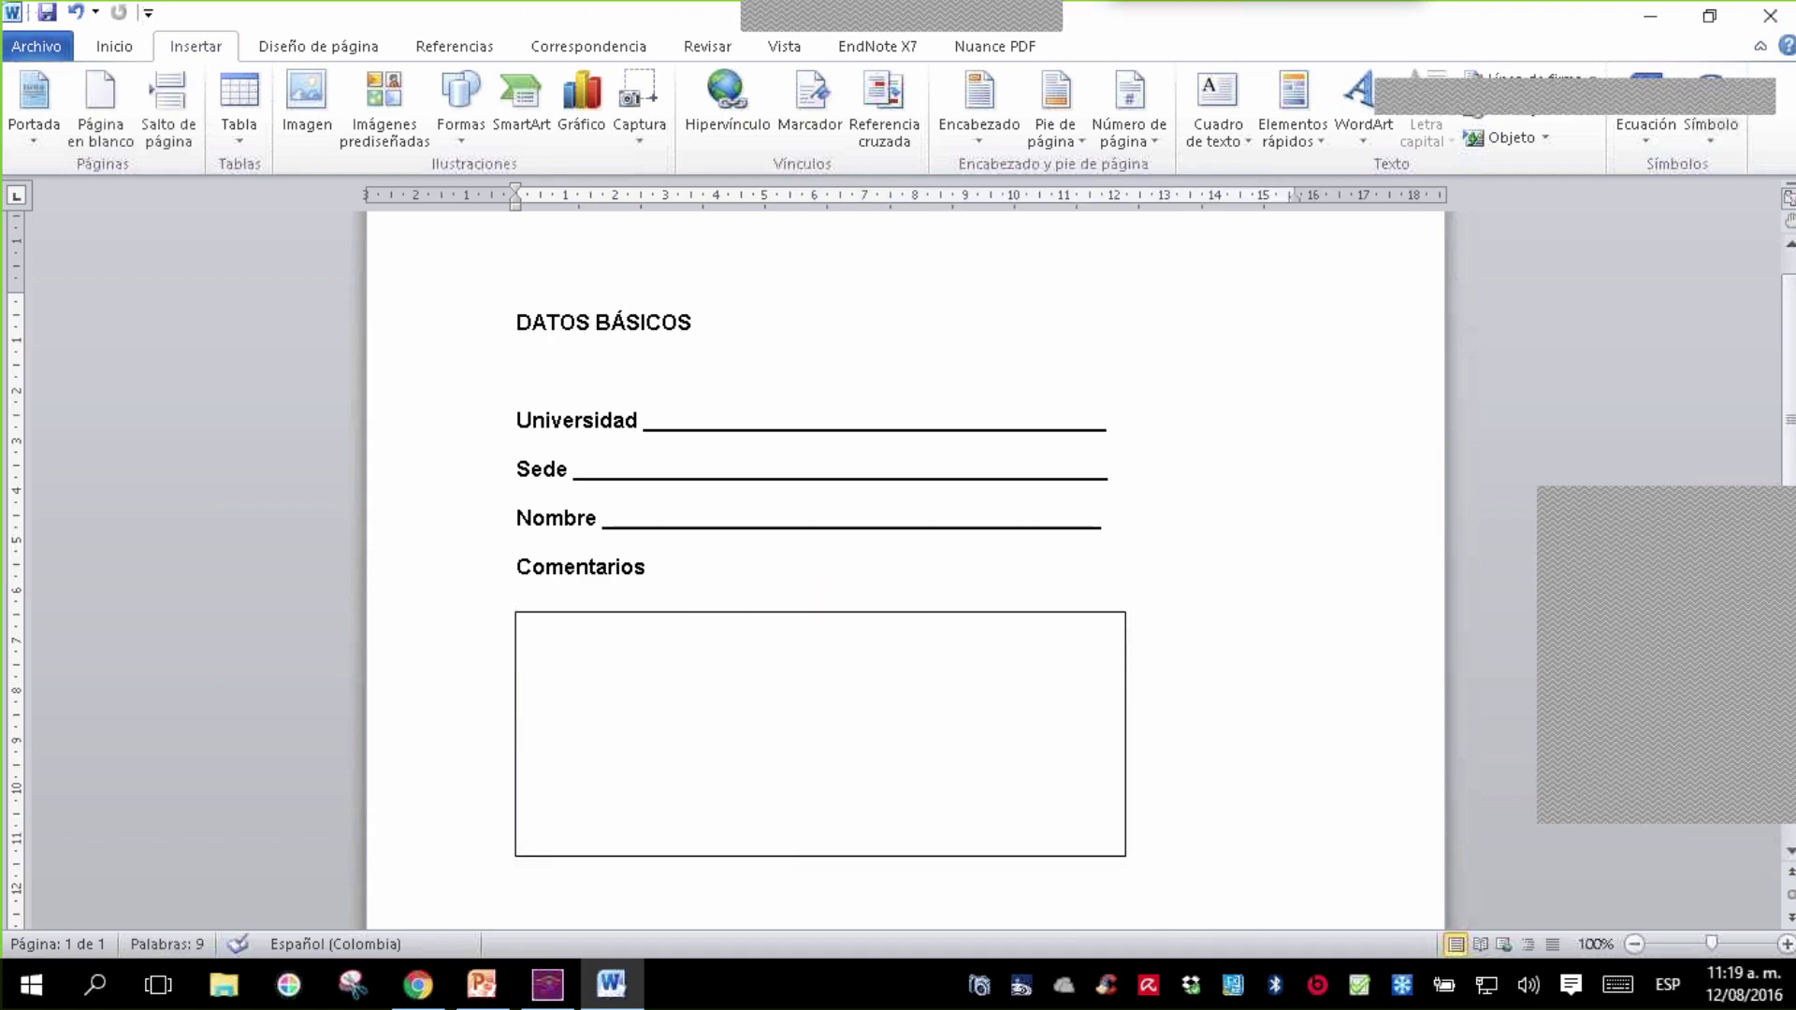
pyautogui.hotkey('ctrl', 's')
pyautogui.click(601, 622)
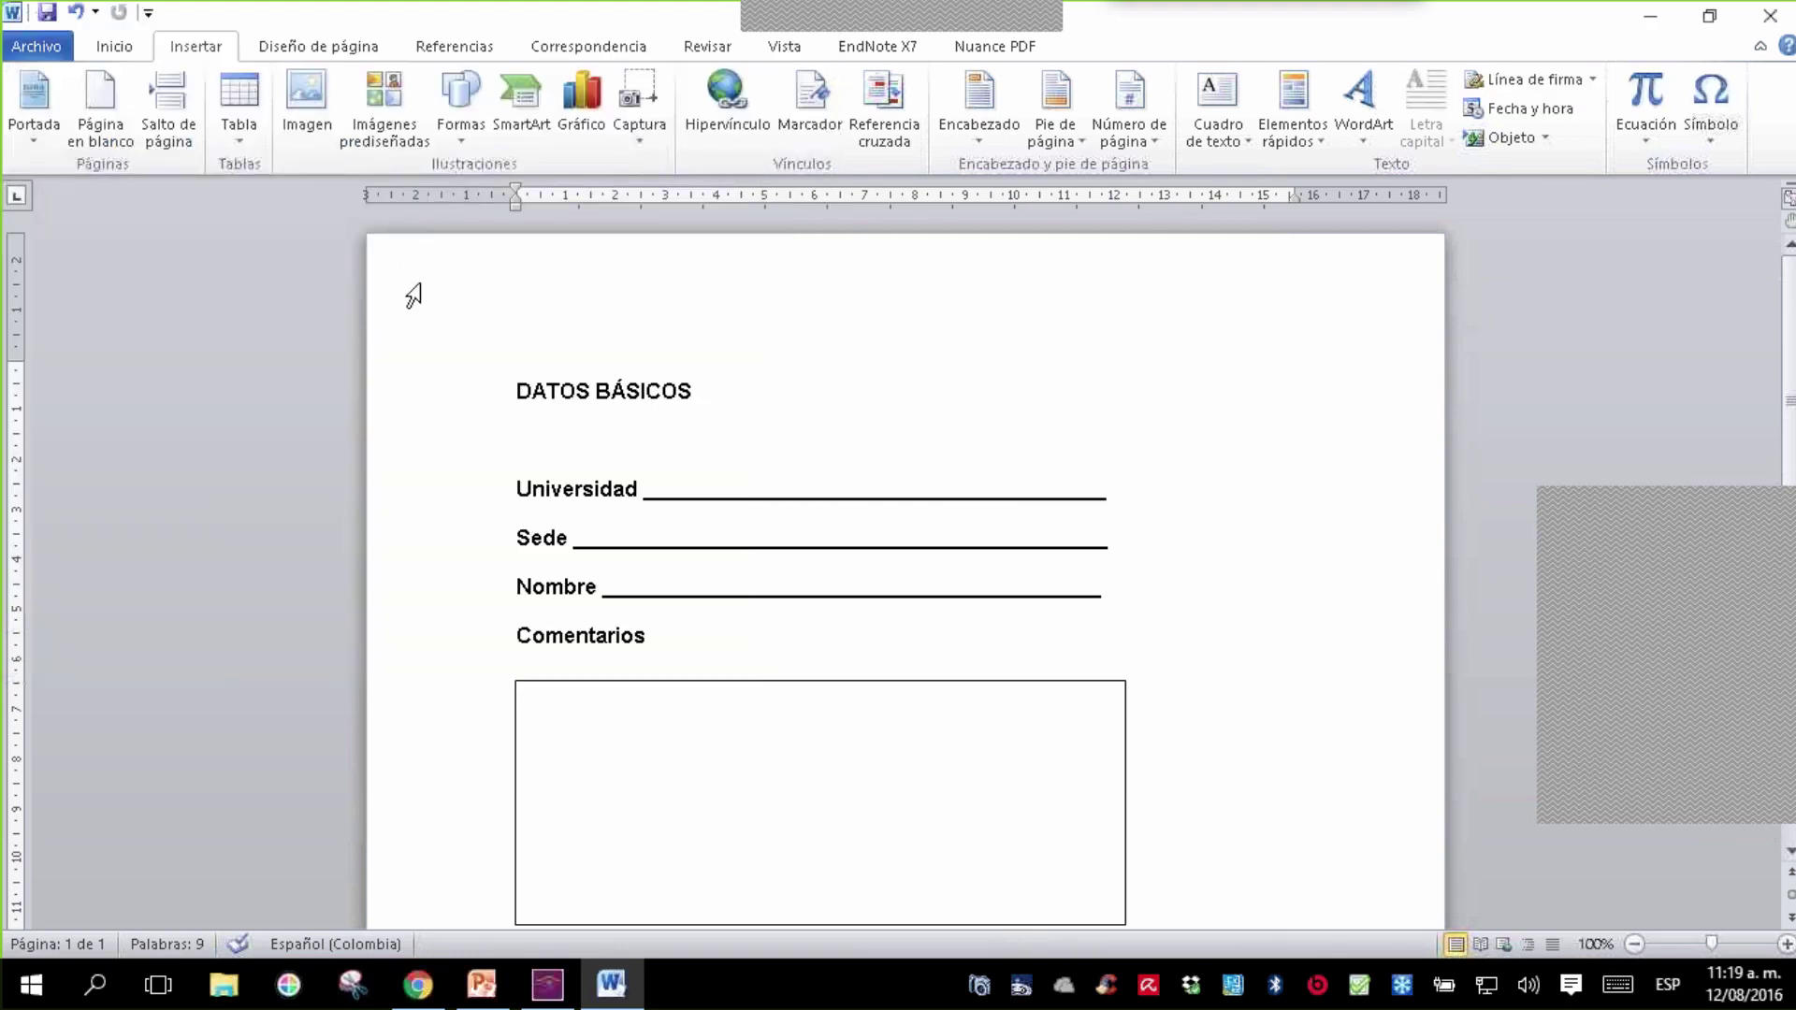
# - Save a copy to the Desktop as 'FORMULARIO DE PRUEBA 1' and close Word
pyautogui.click(34, 43)
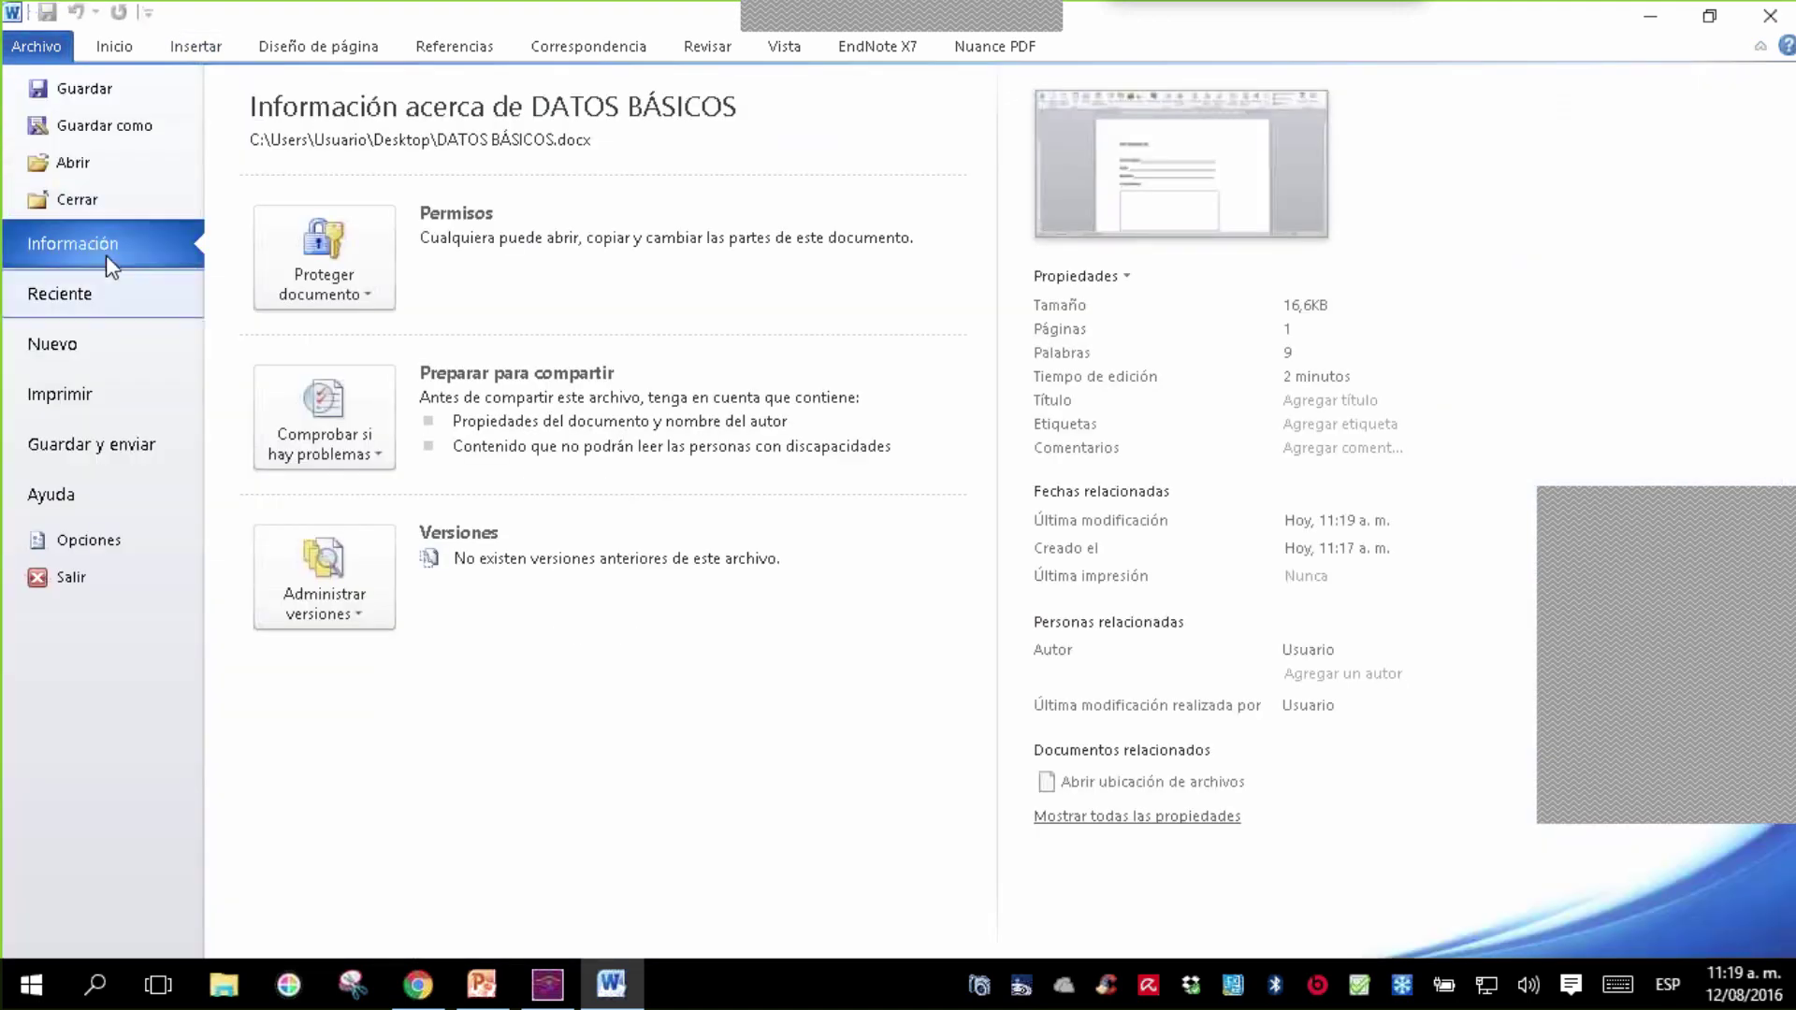
pyautogui.click(108, 133)
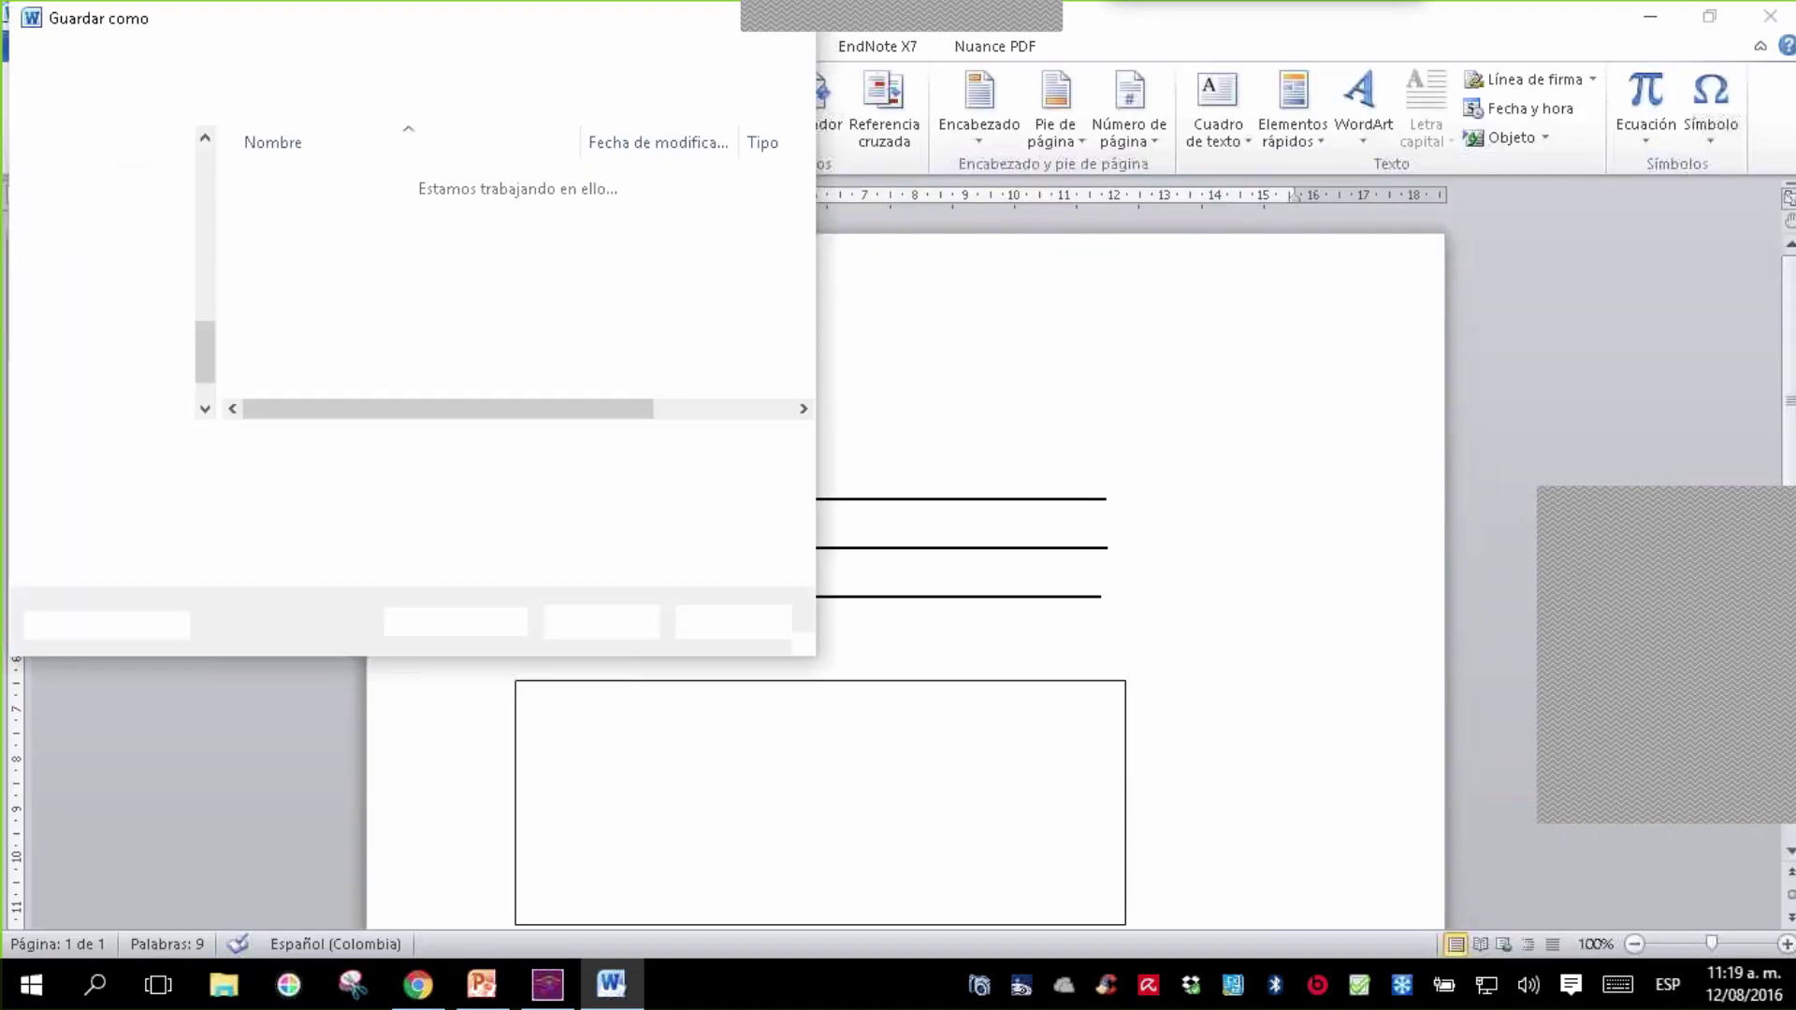
pyautogui.click(131, 246)
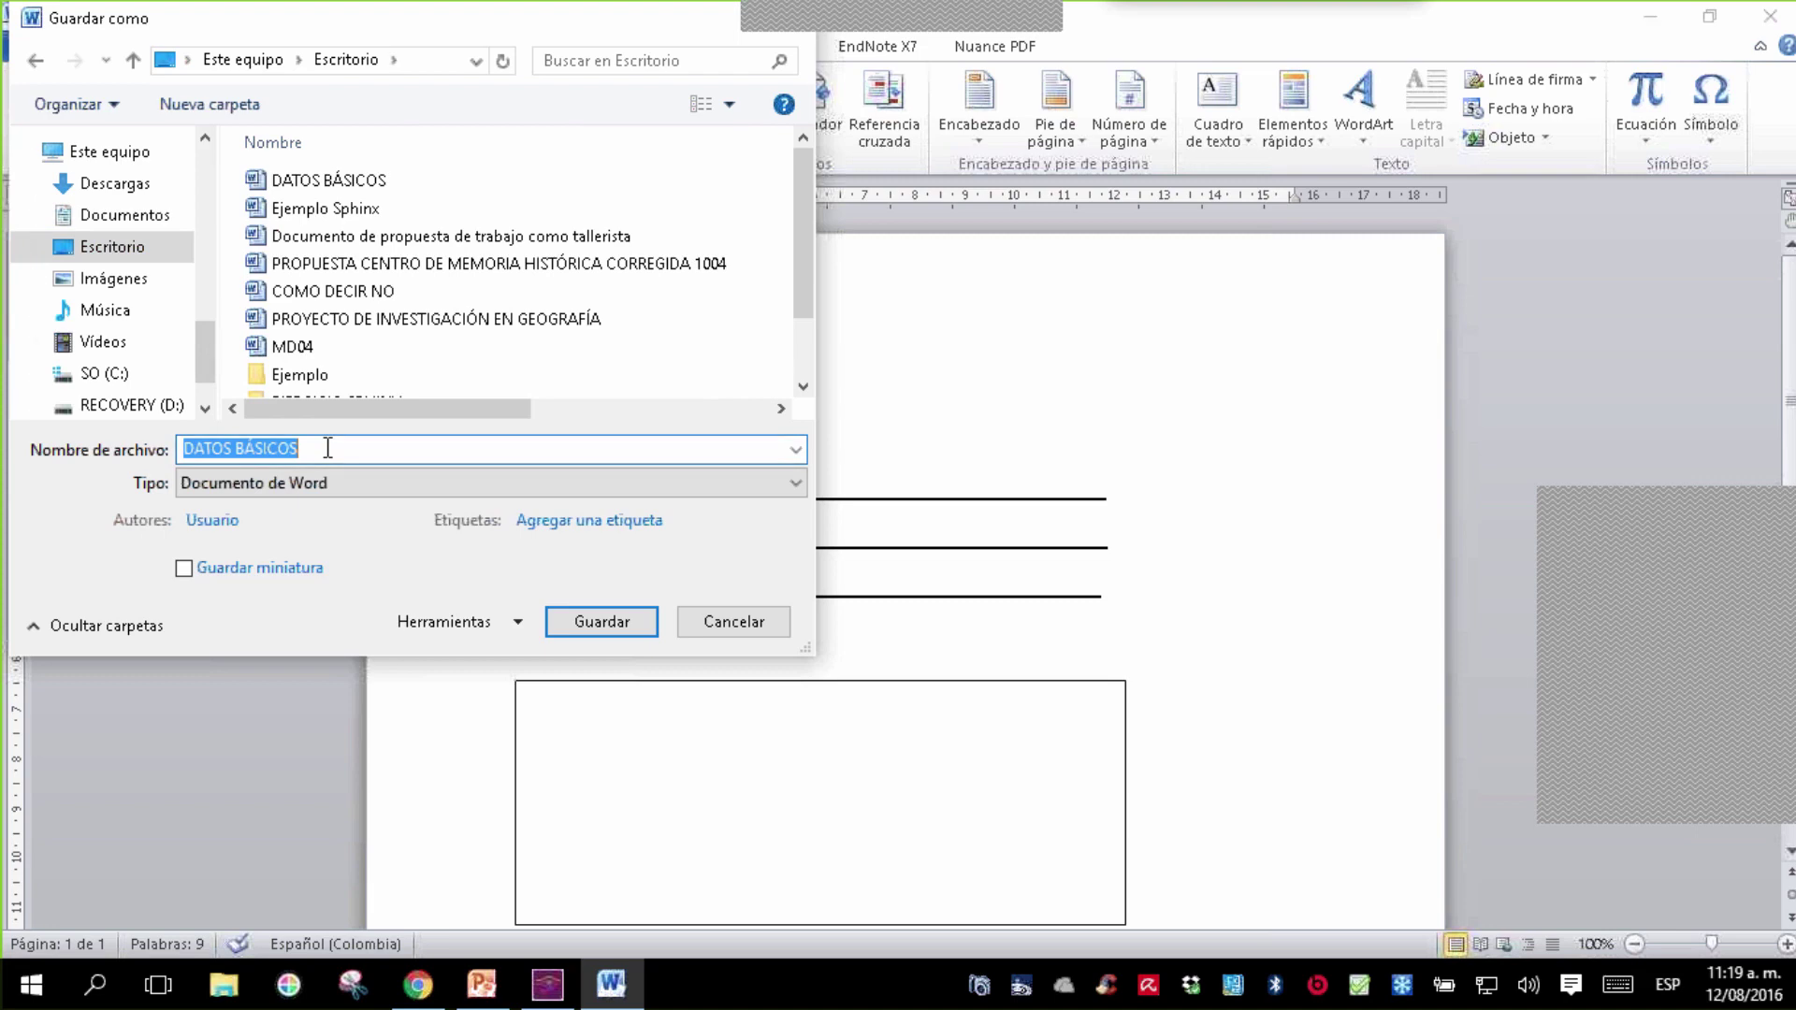
pyautogui.write('FORMULAR')
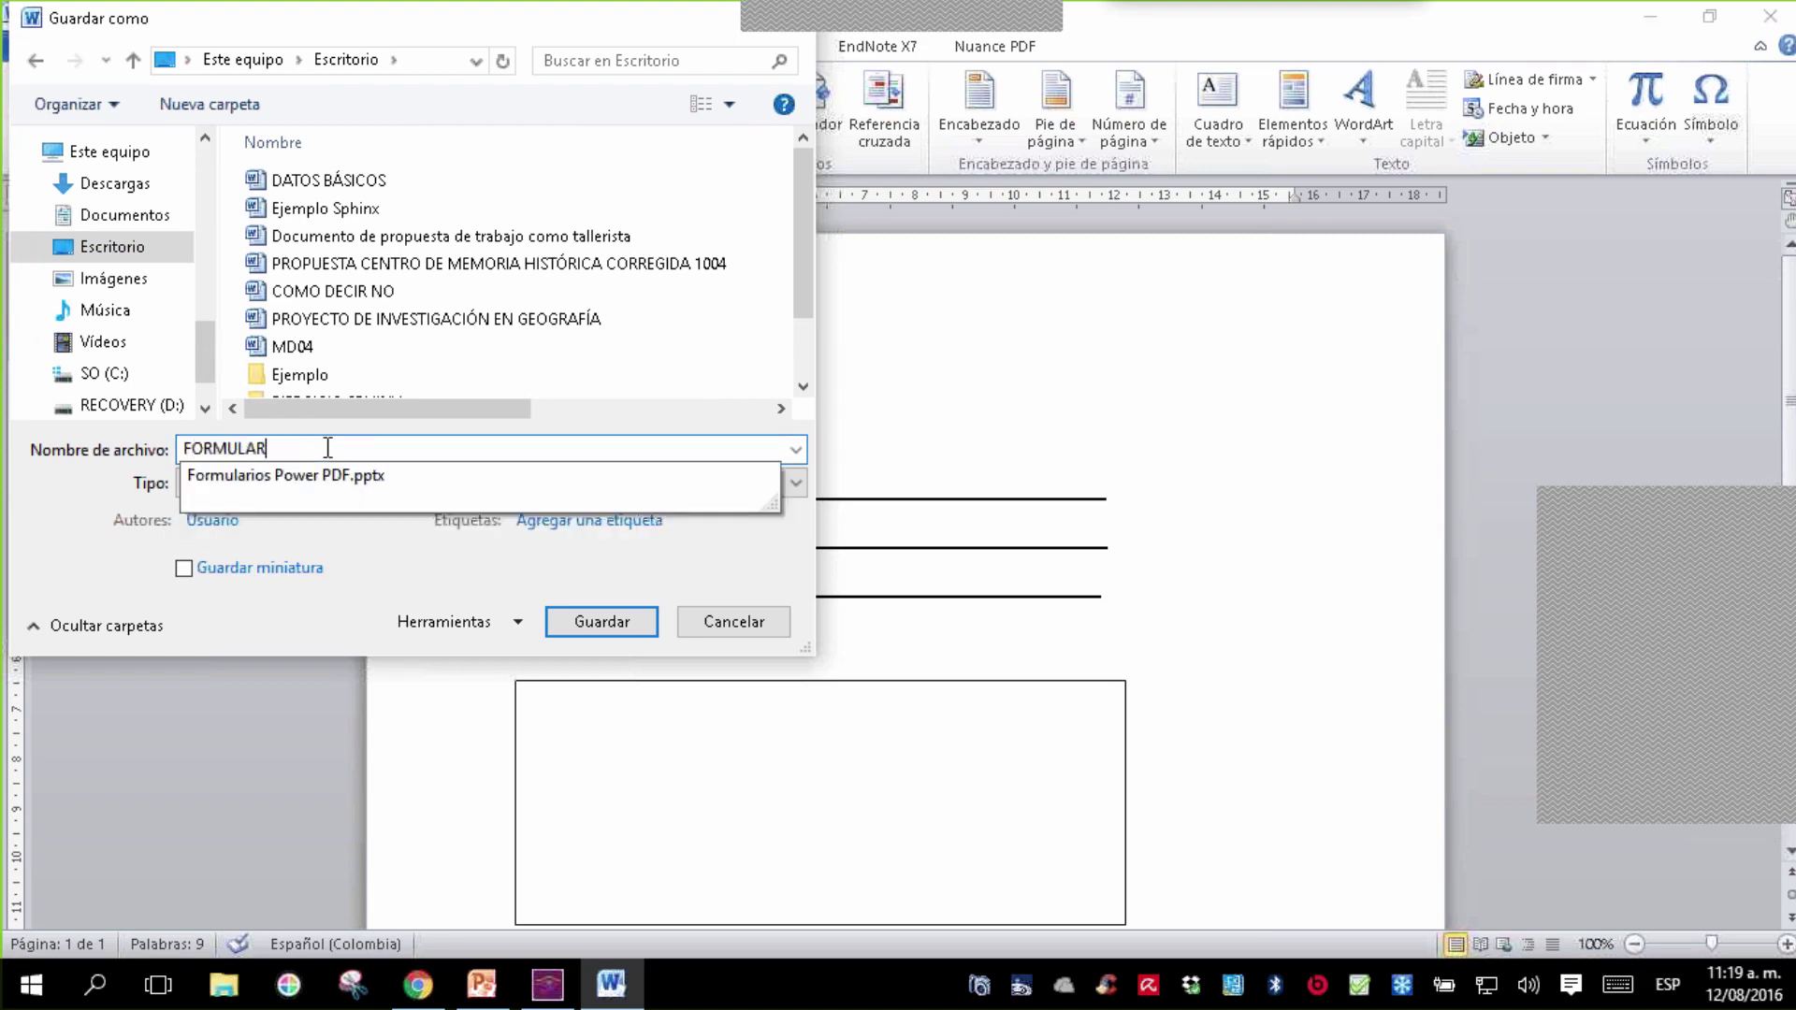
pyautogui.write('IO DE PRUEBA 1')
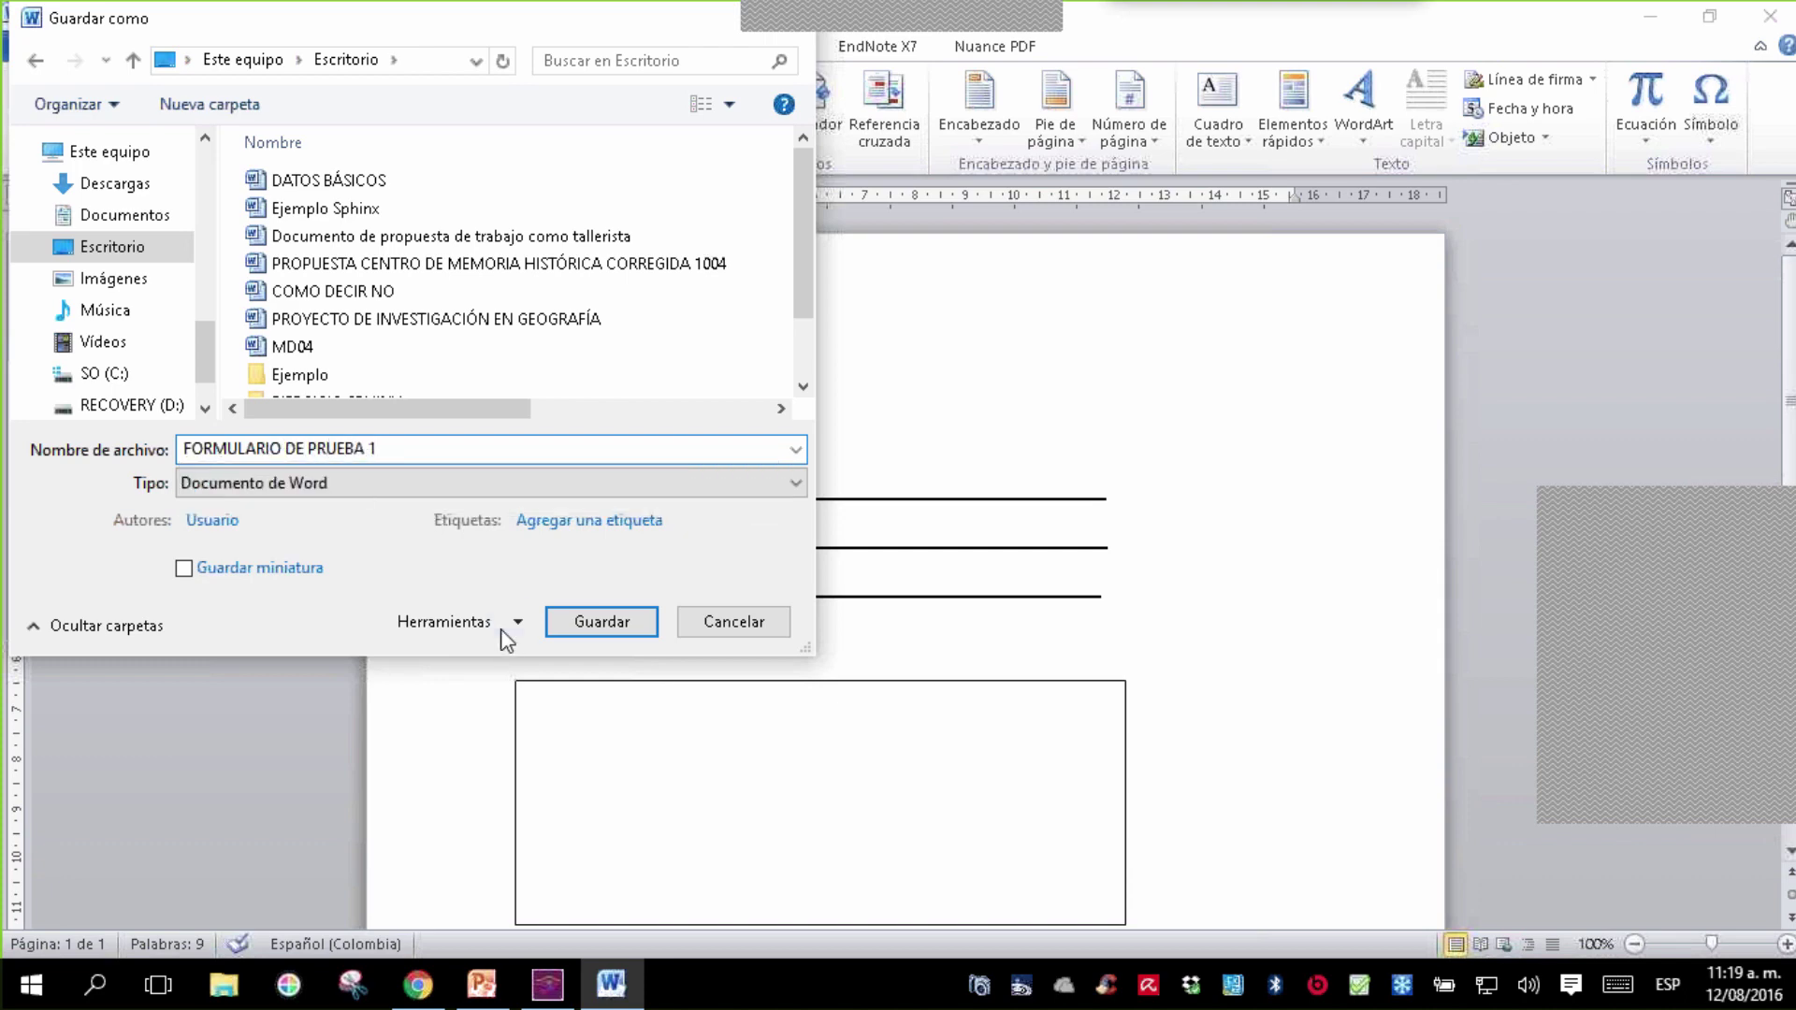
pyautogui.click(600, 625)
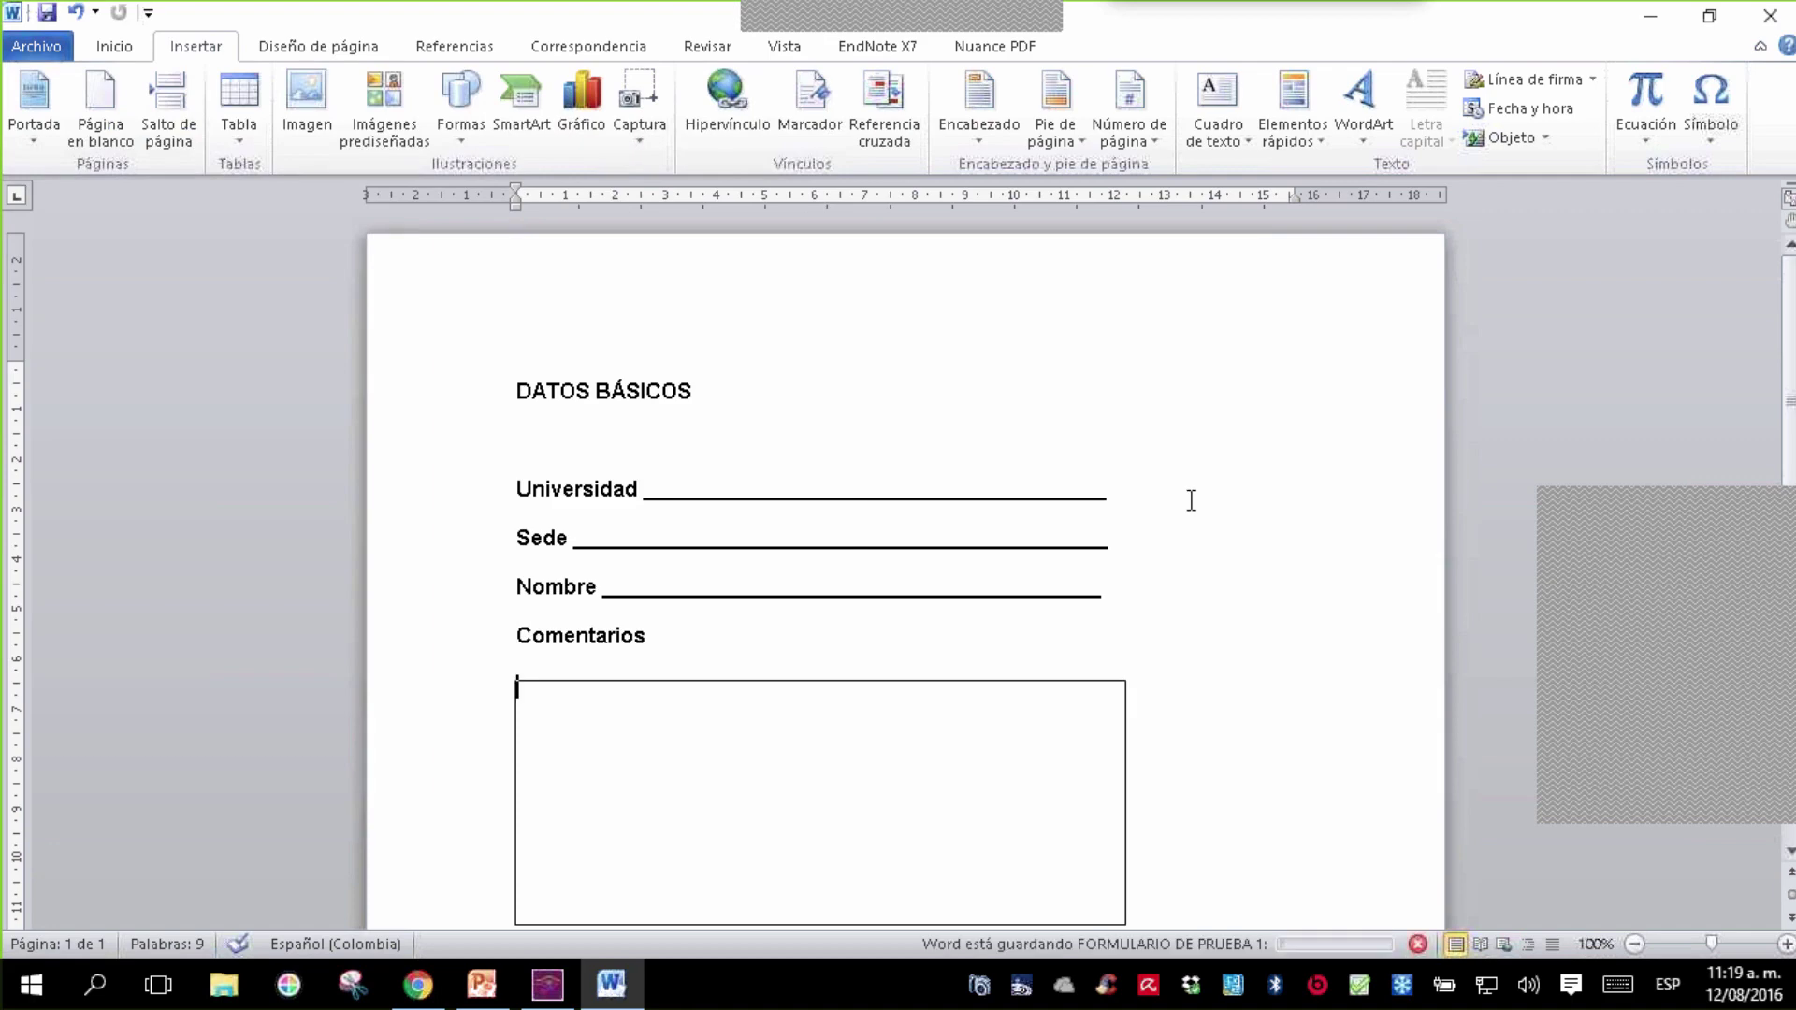
pyautogui.click(1774, 20)
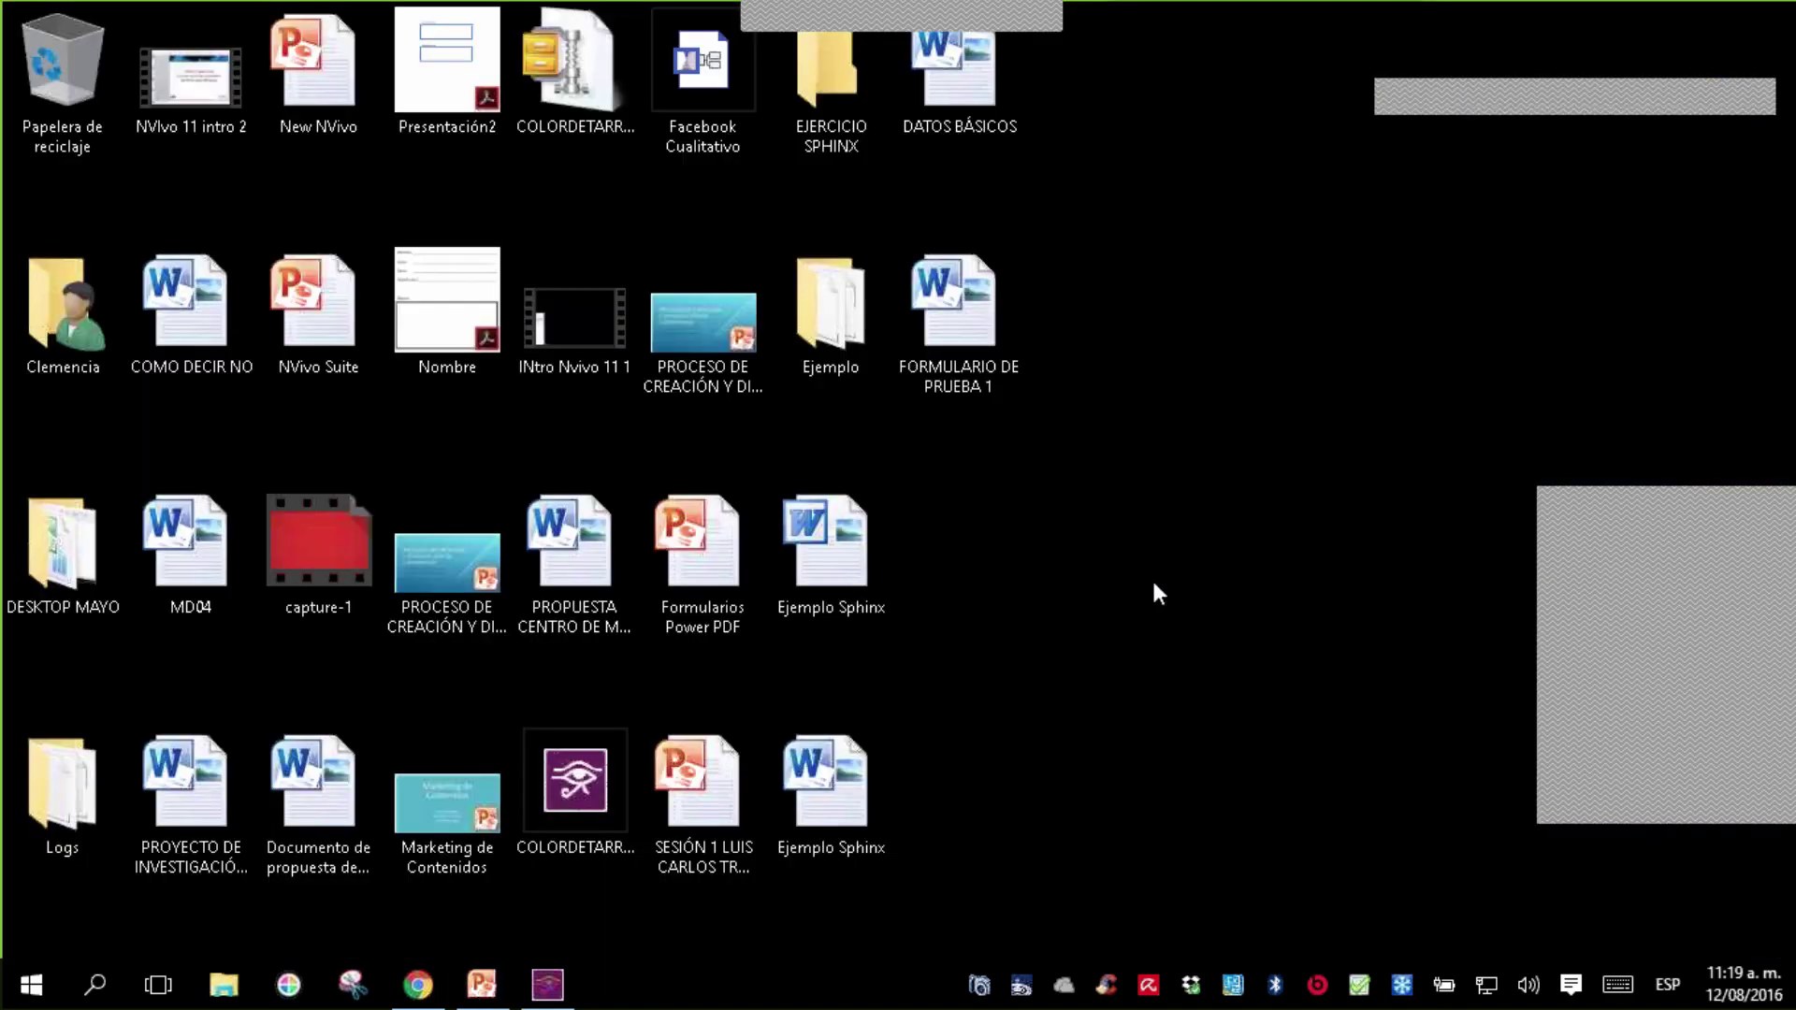
# - Search the Start menu for 'POWER' to find Power PDF Advanced
pyautogui.press('super')
pyautogui.write('POW')
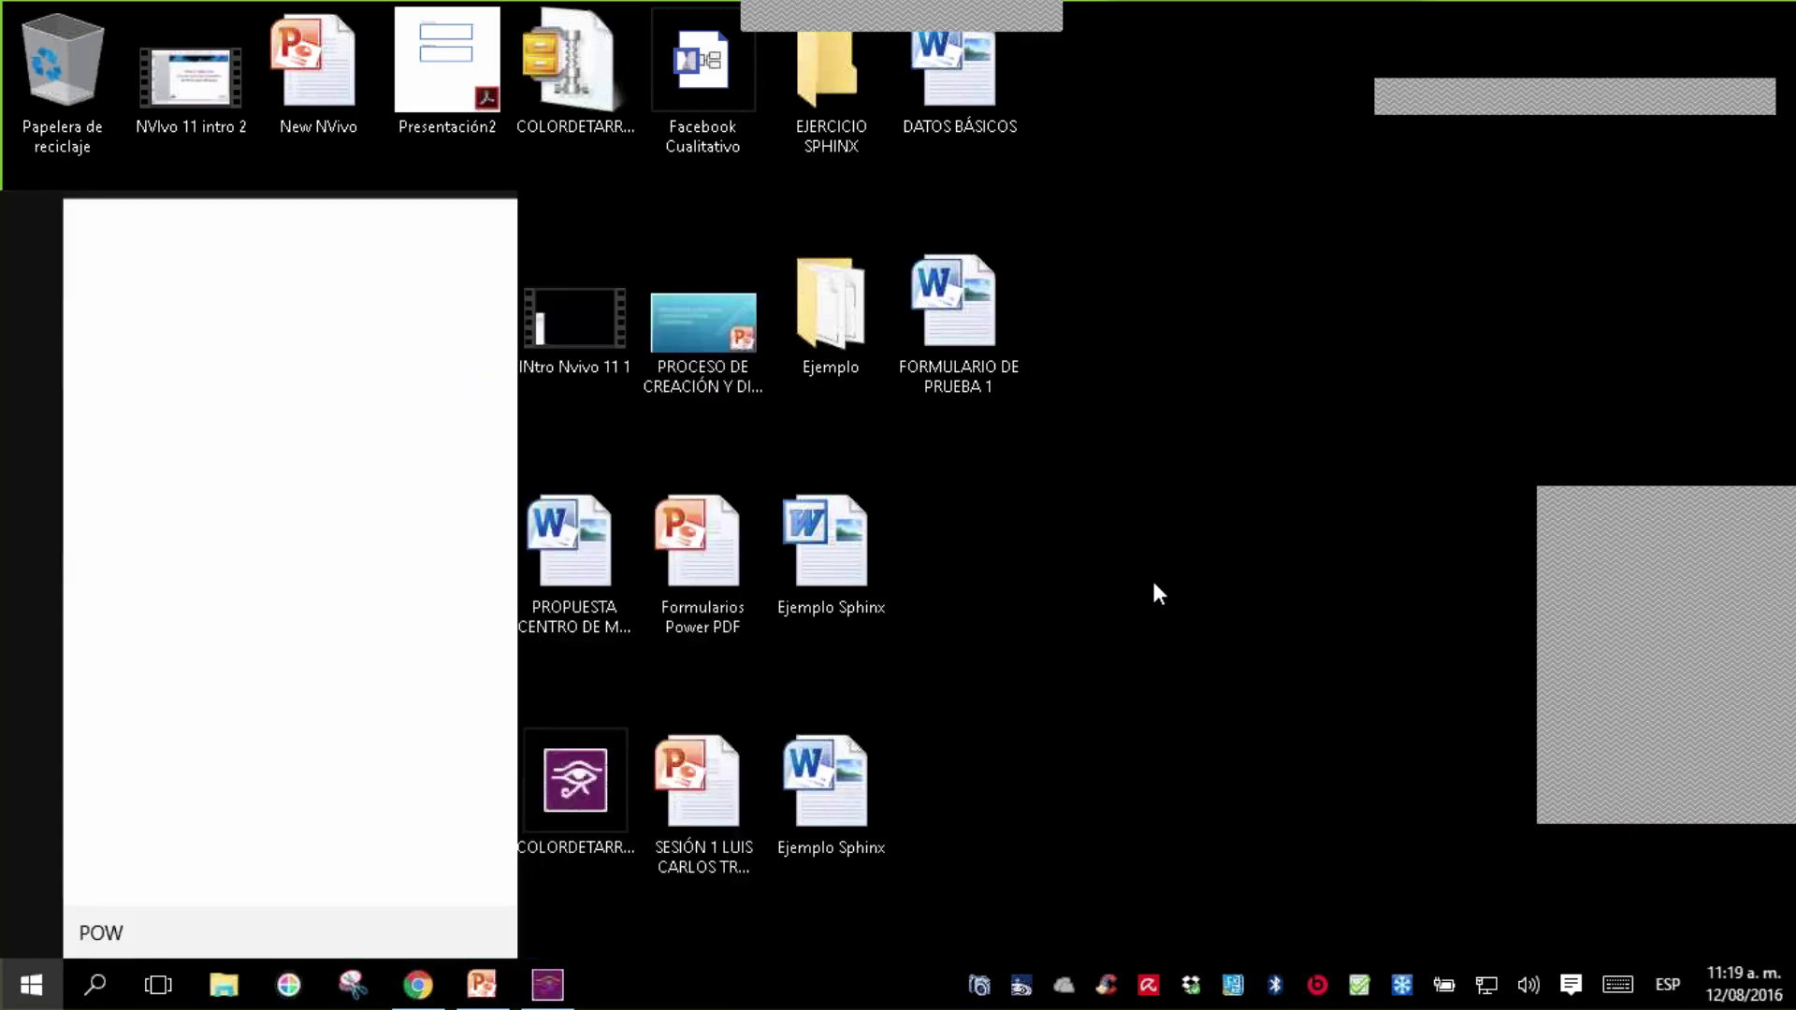
pyautogui.write('ER')
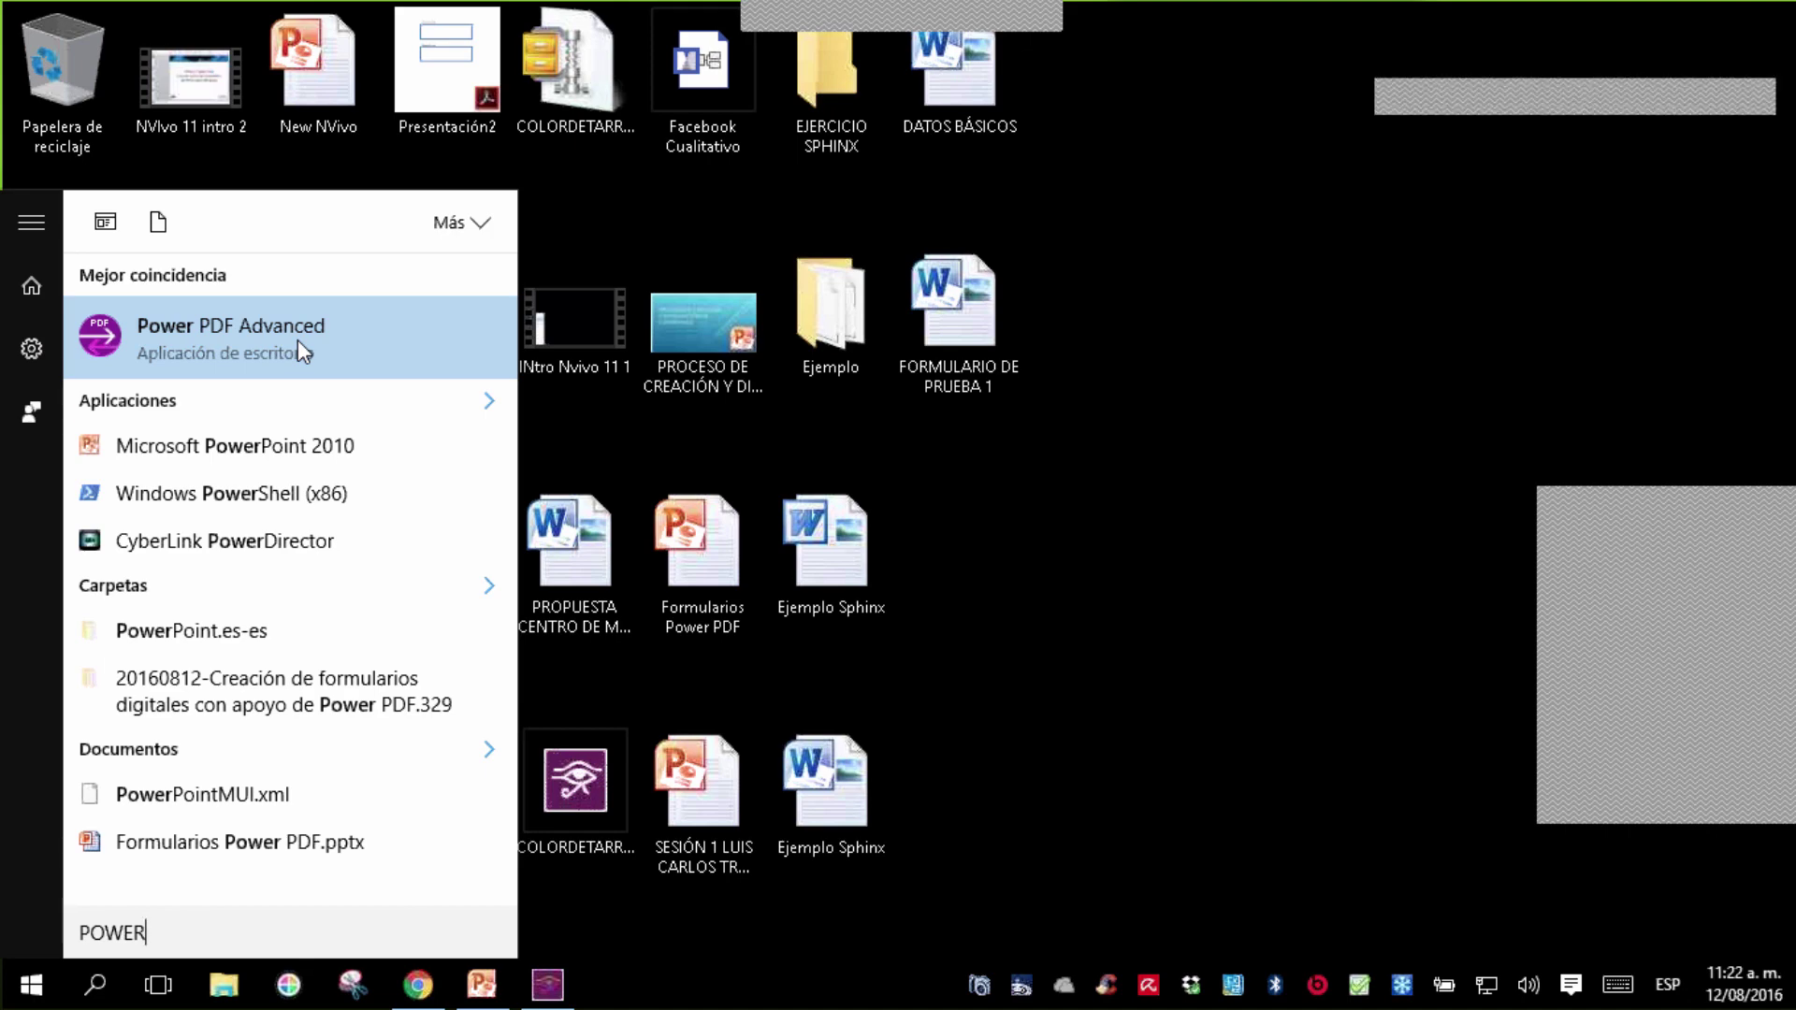
# - Launch Power PDF Advanced from the Start menu's best-match result
pyautogui.click(272, 340)
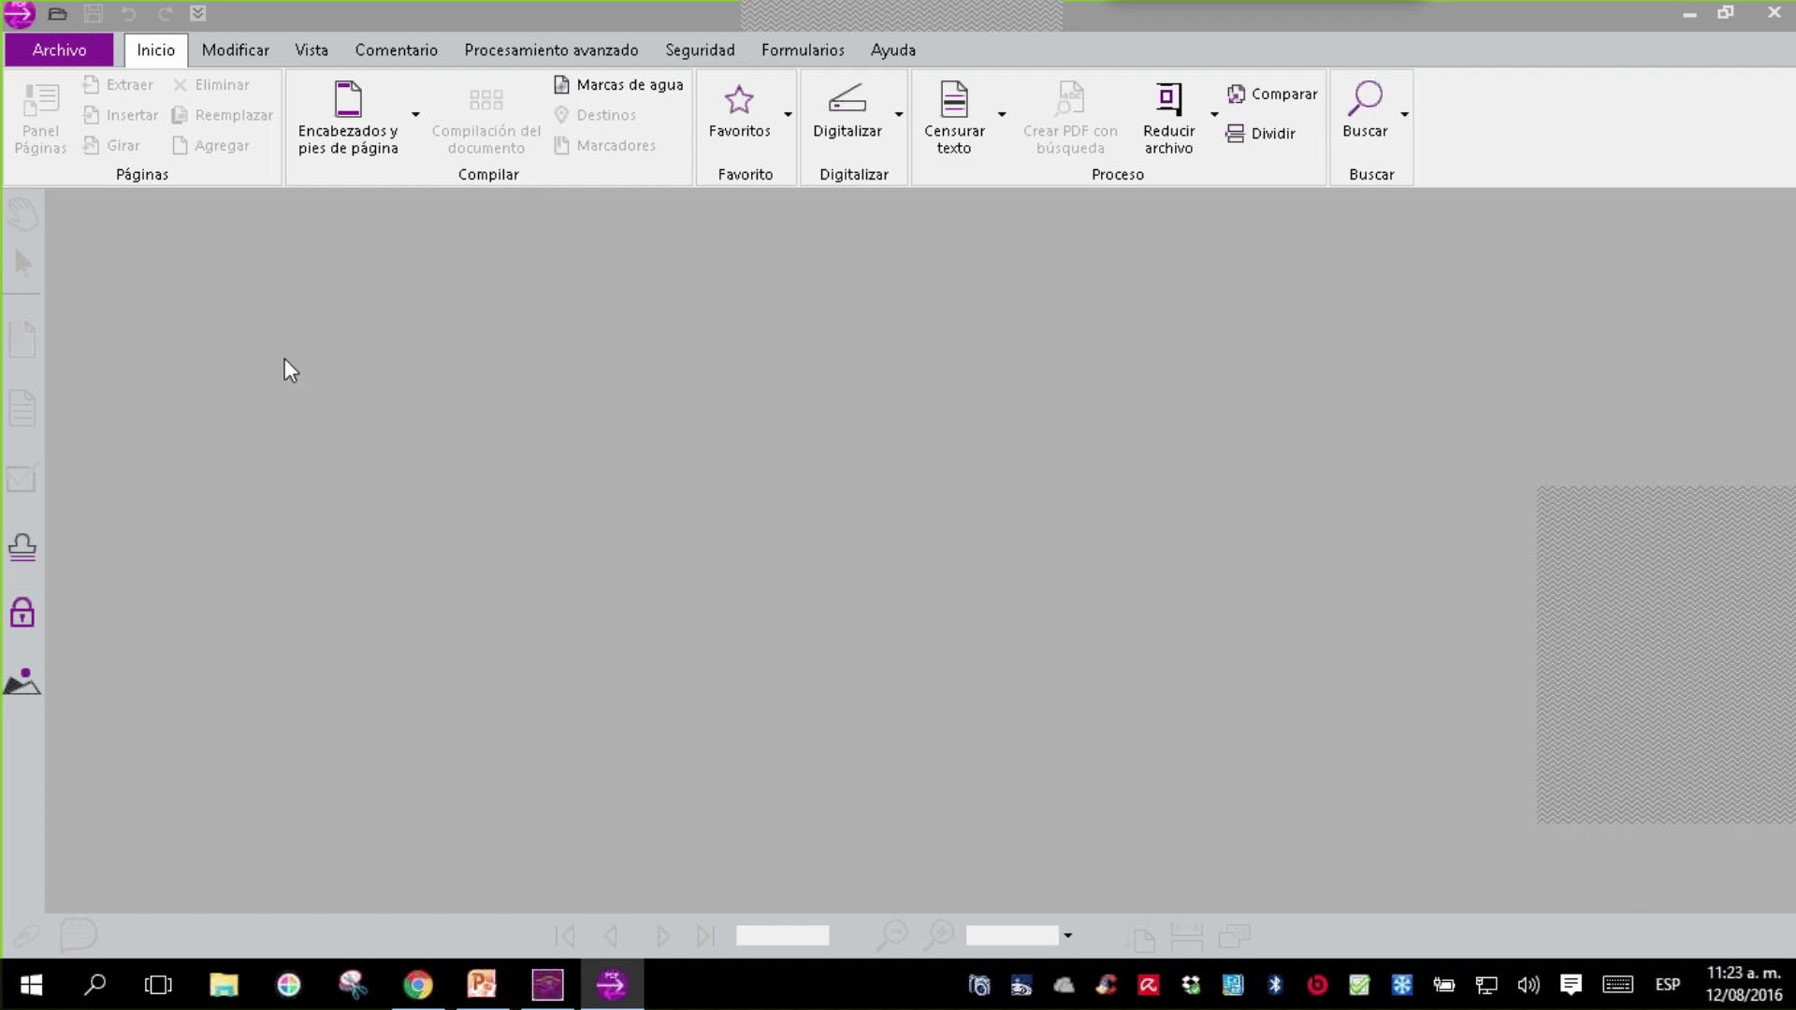
pyautogui.click(83, 60)
pyautogui.click(95, 226)
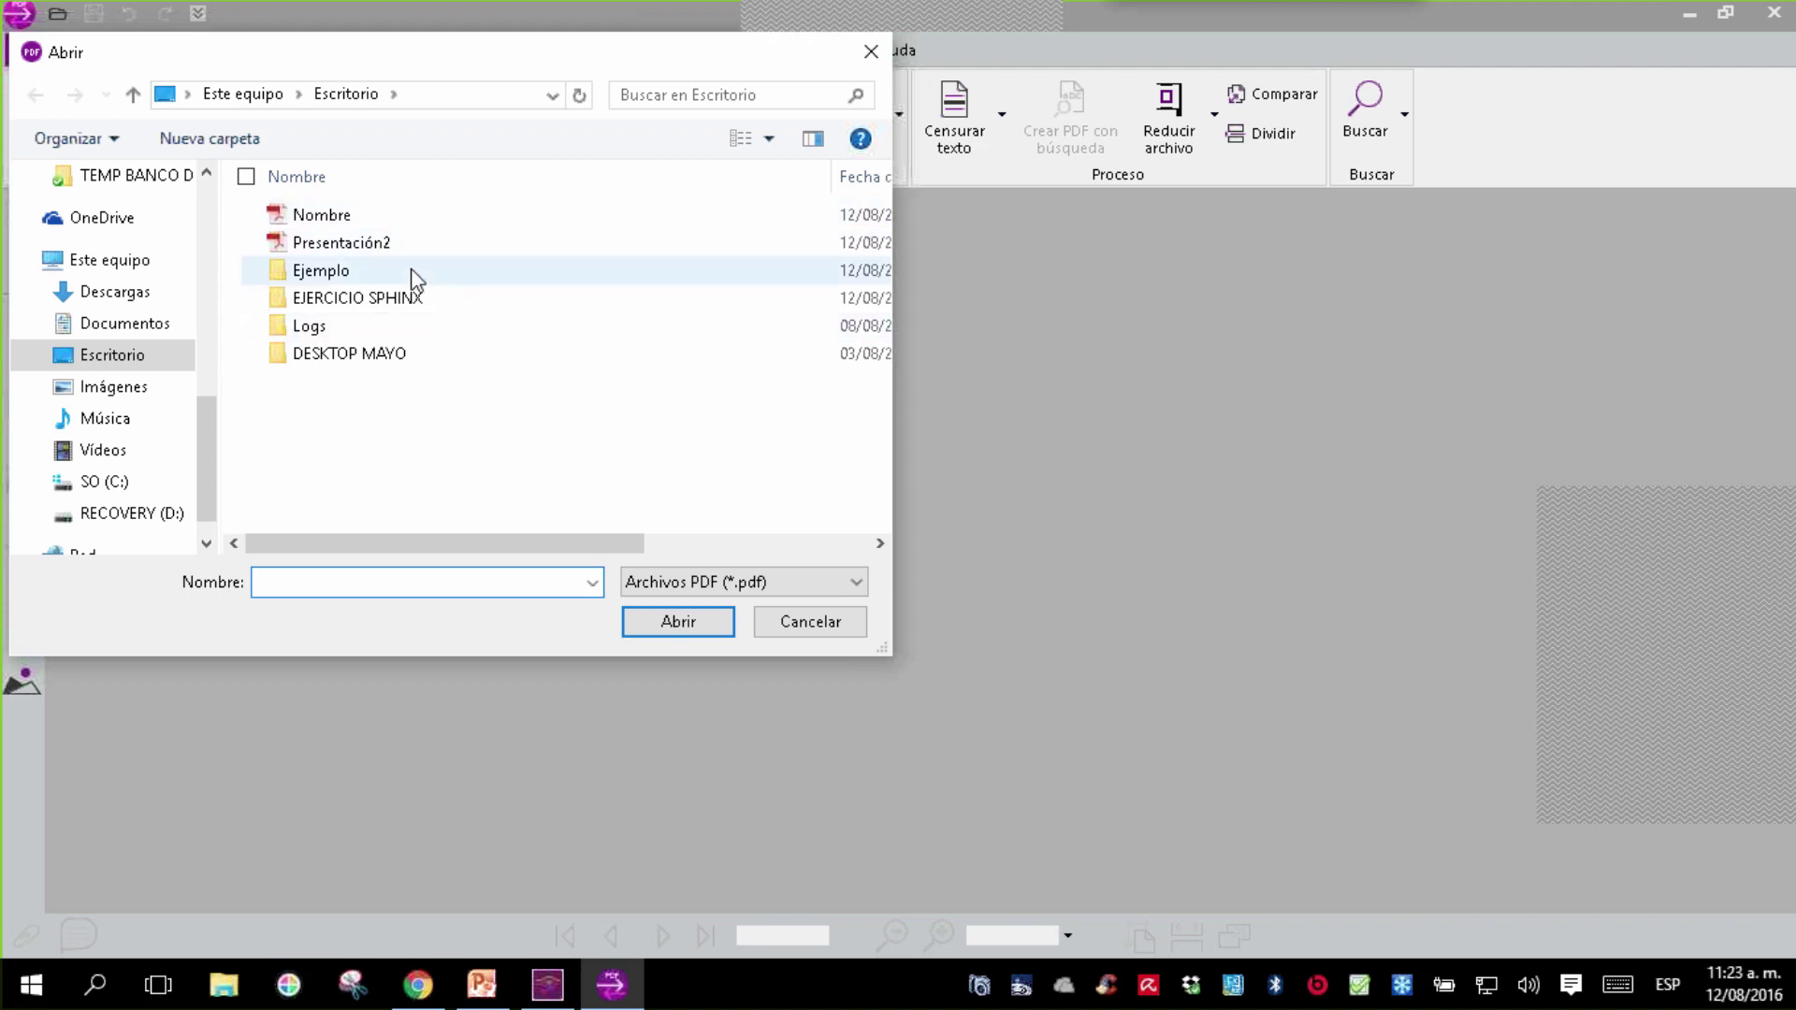
pyautogui.click(141, 356)
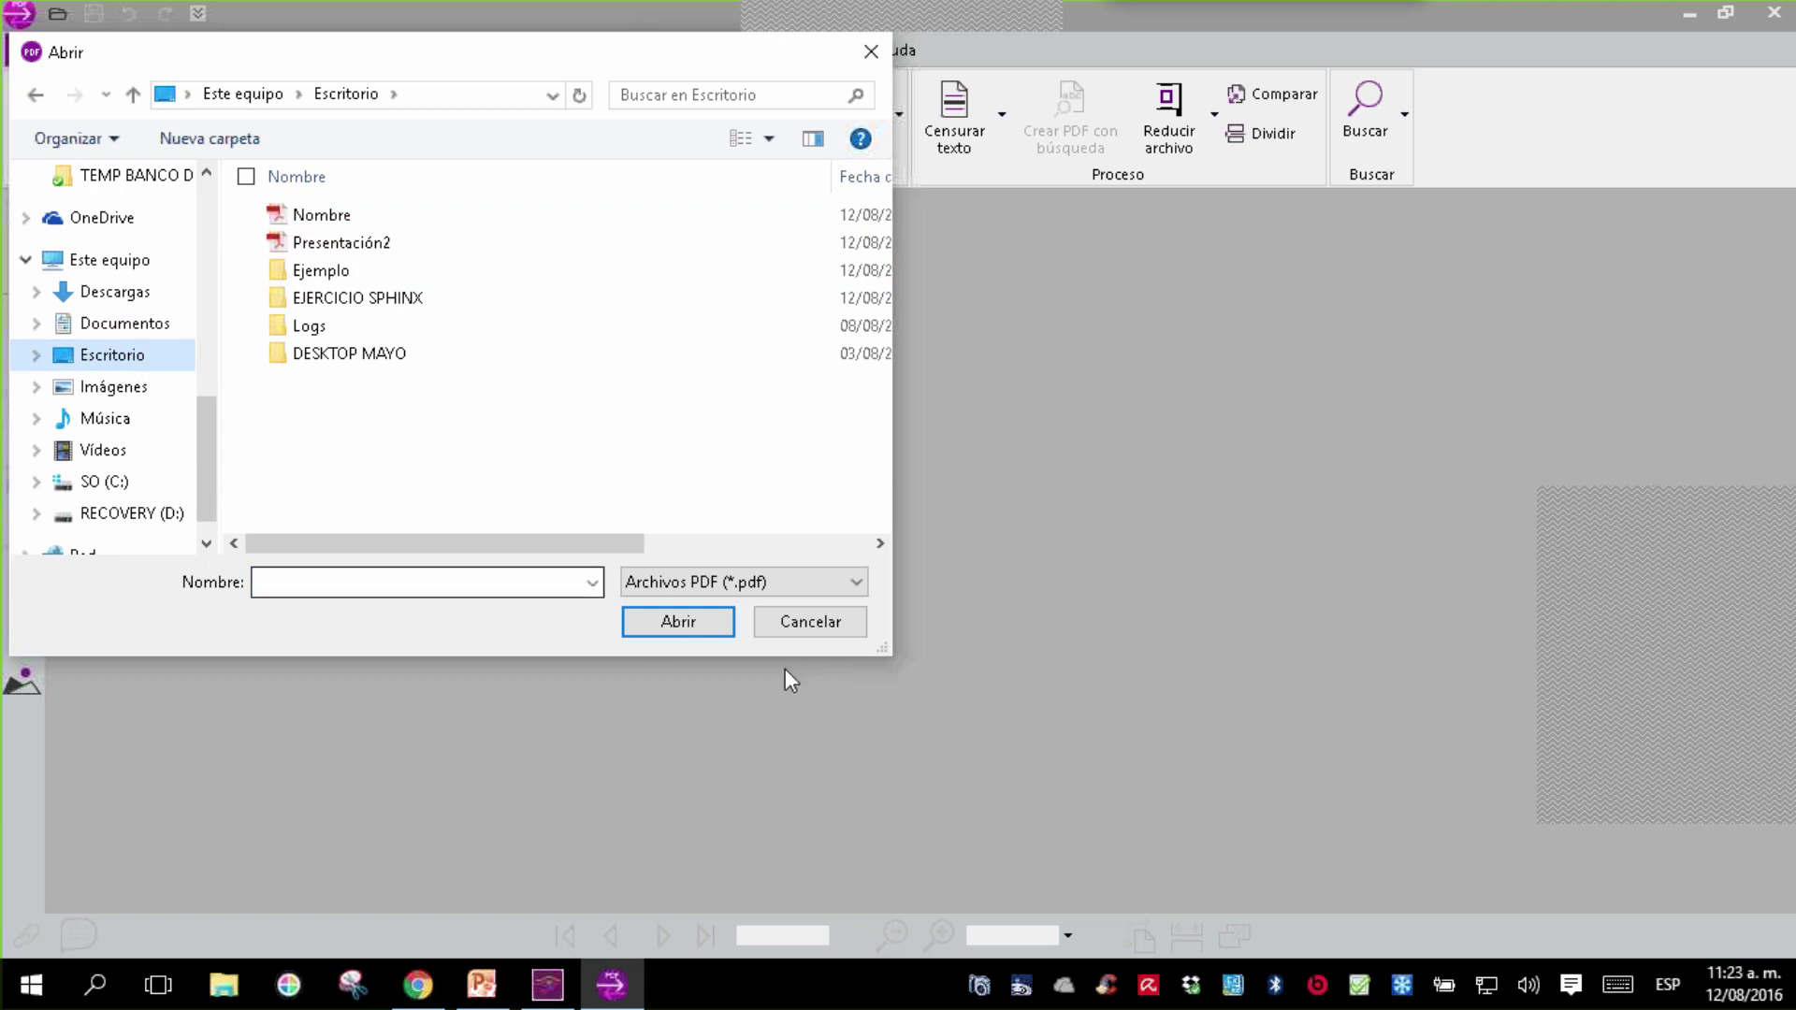
pyautogui.click(810, 622)
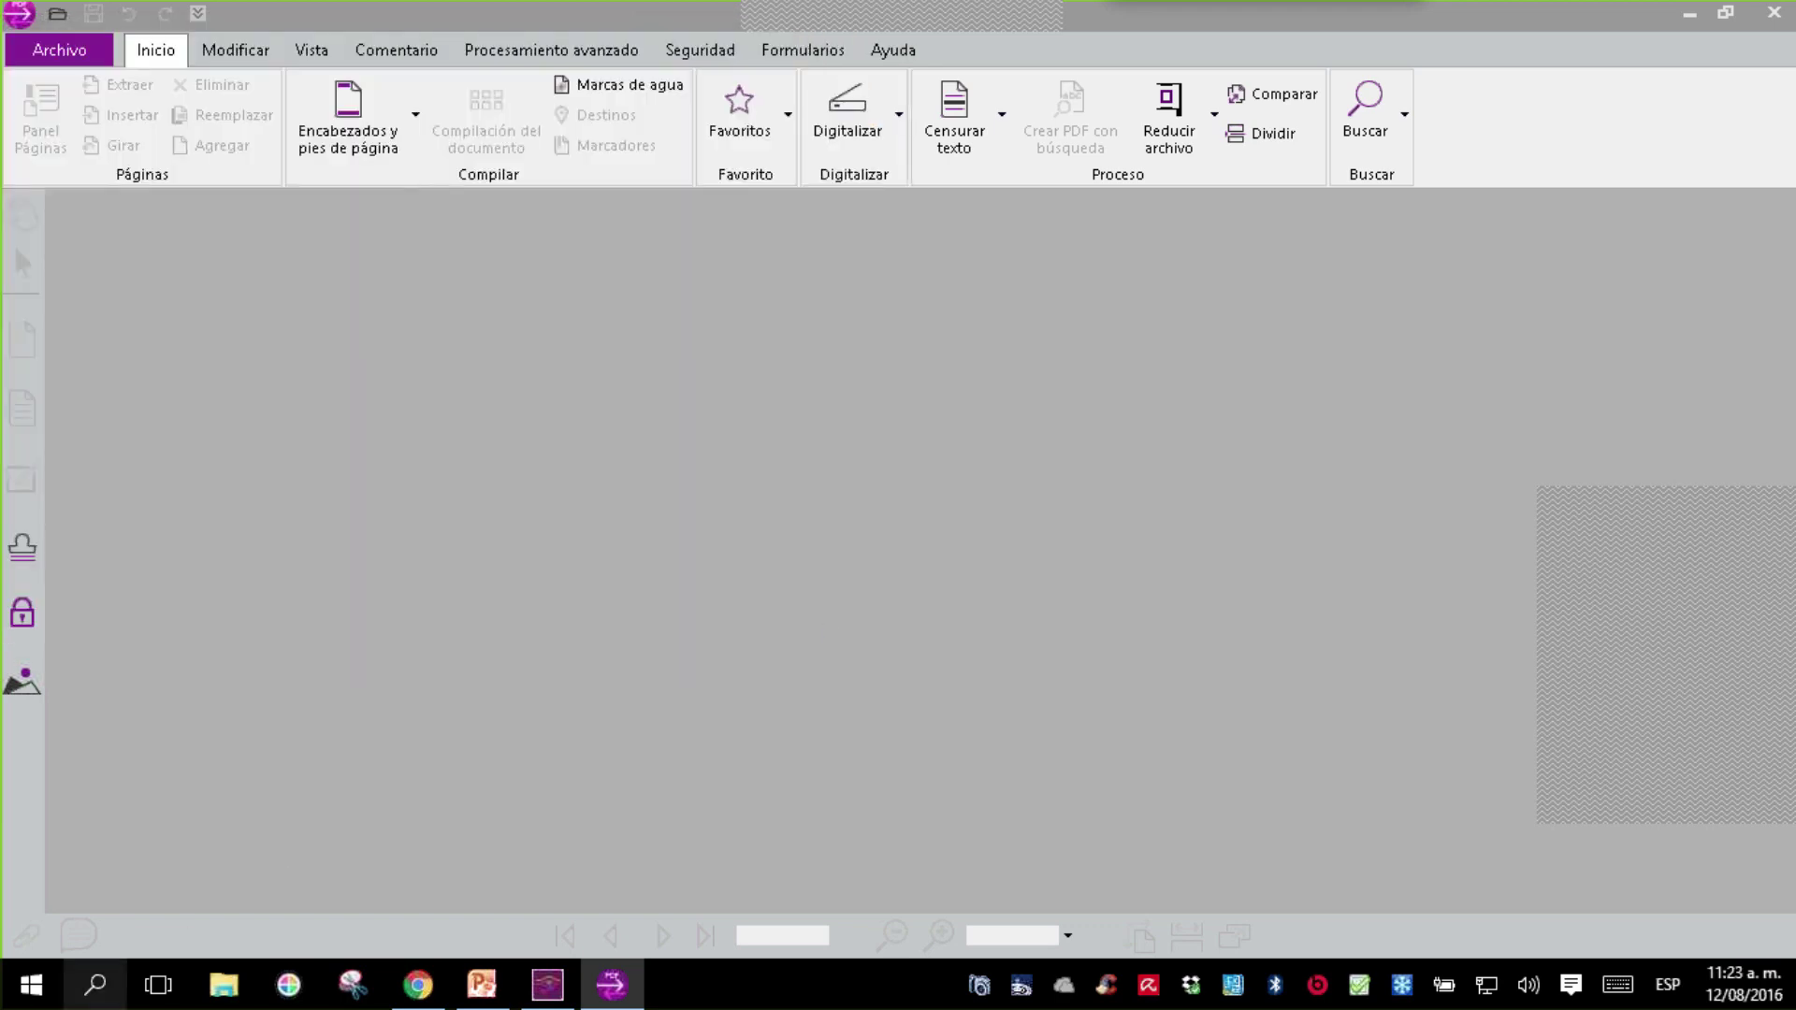
# - Start Word 2010 and reopen FORMULARIO DE PRUEBA 1 from the recent documents list
pyautogui.click(33, 999)
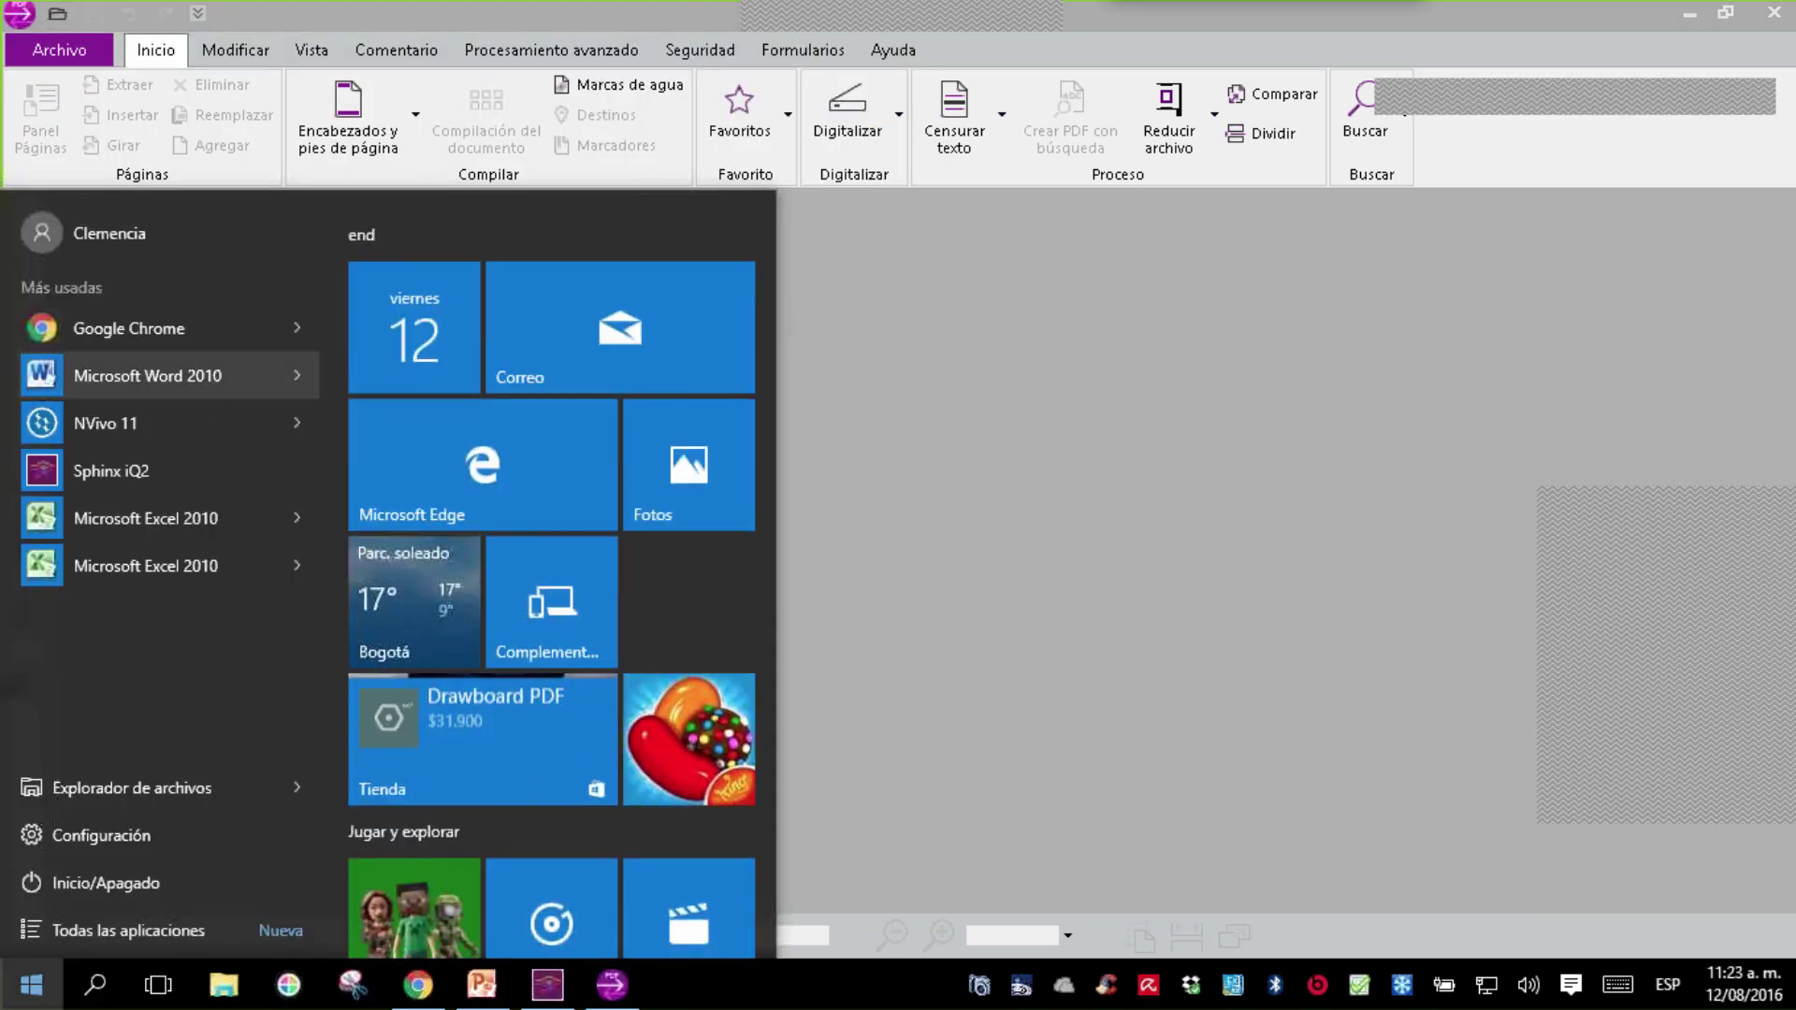
pyautogui.click(211, 389)
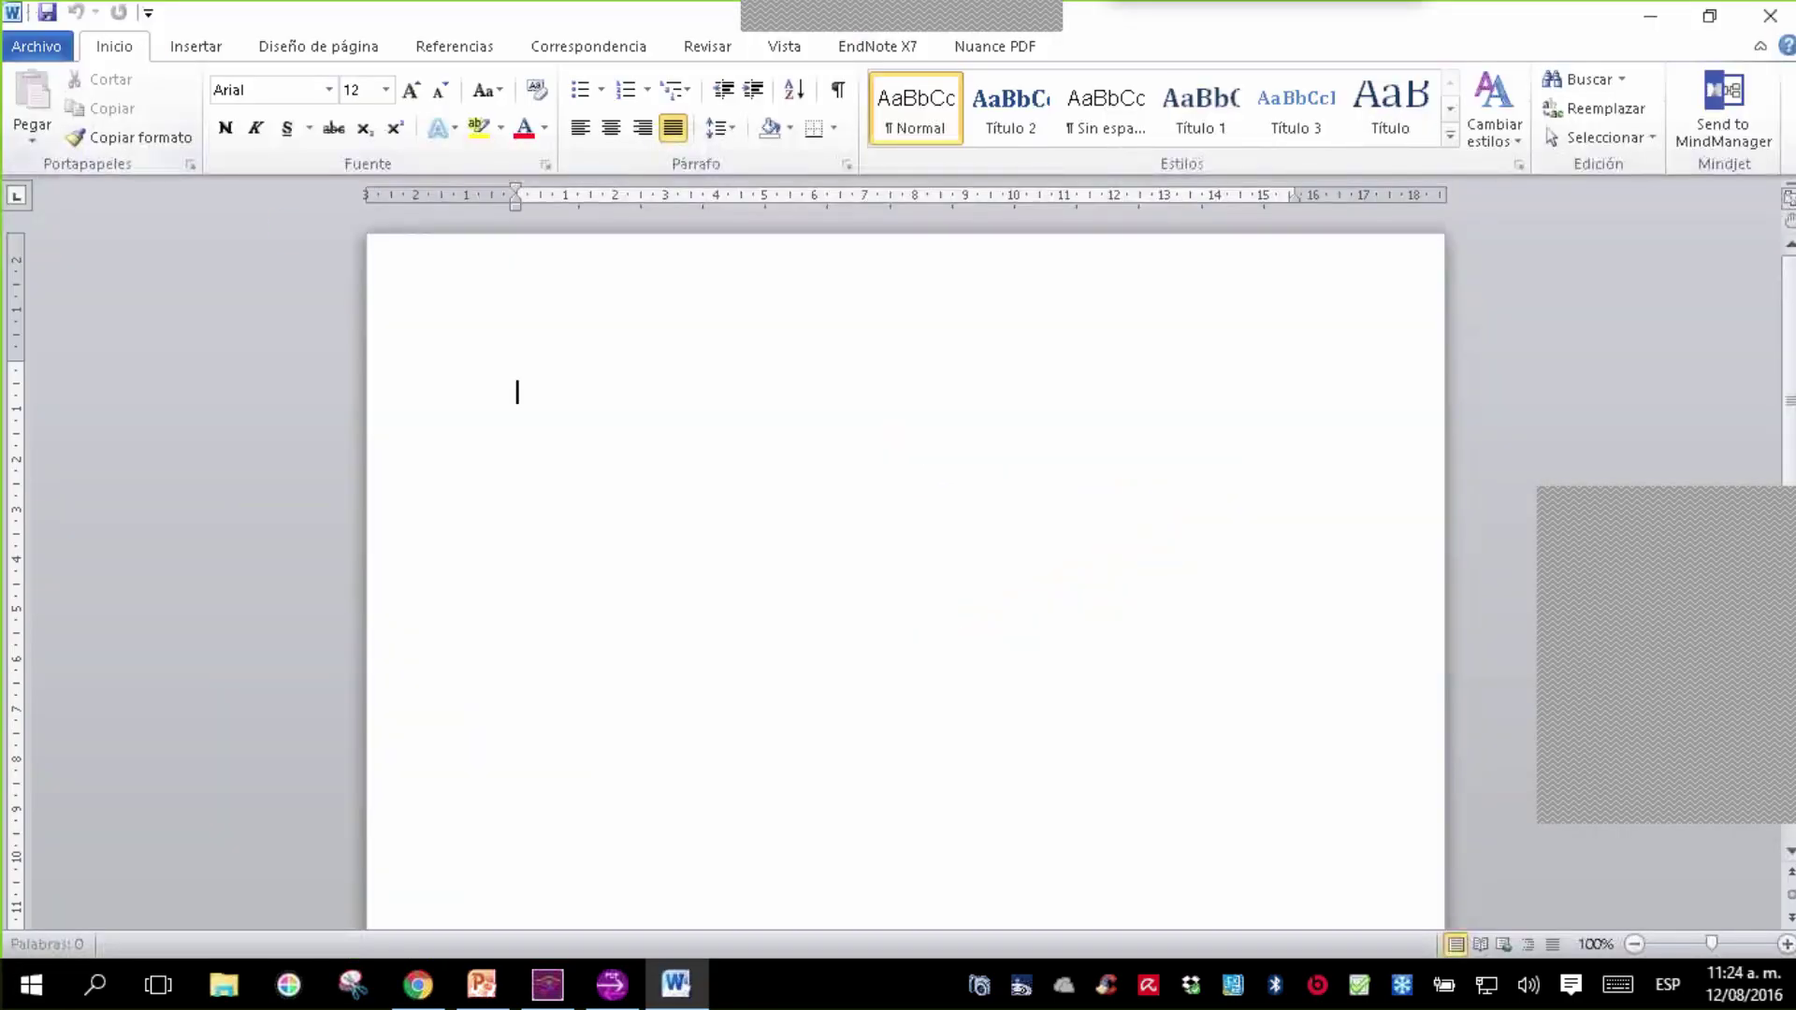
pyautogui.click(36, 46)
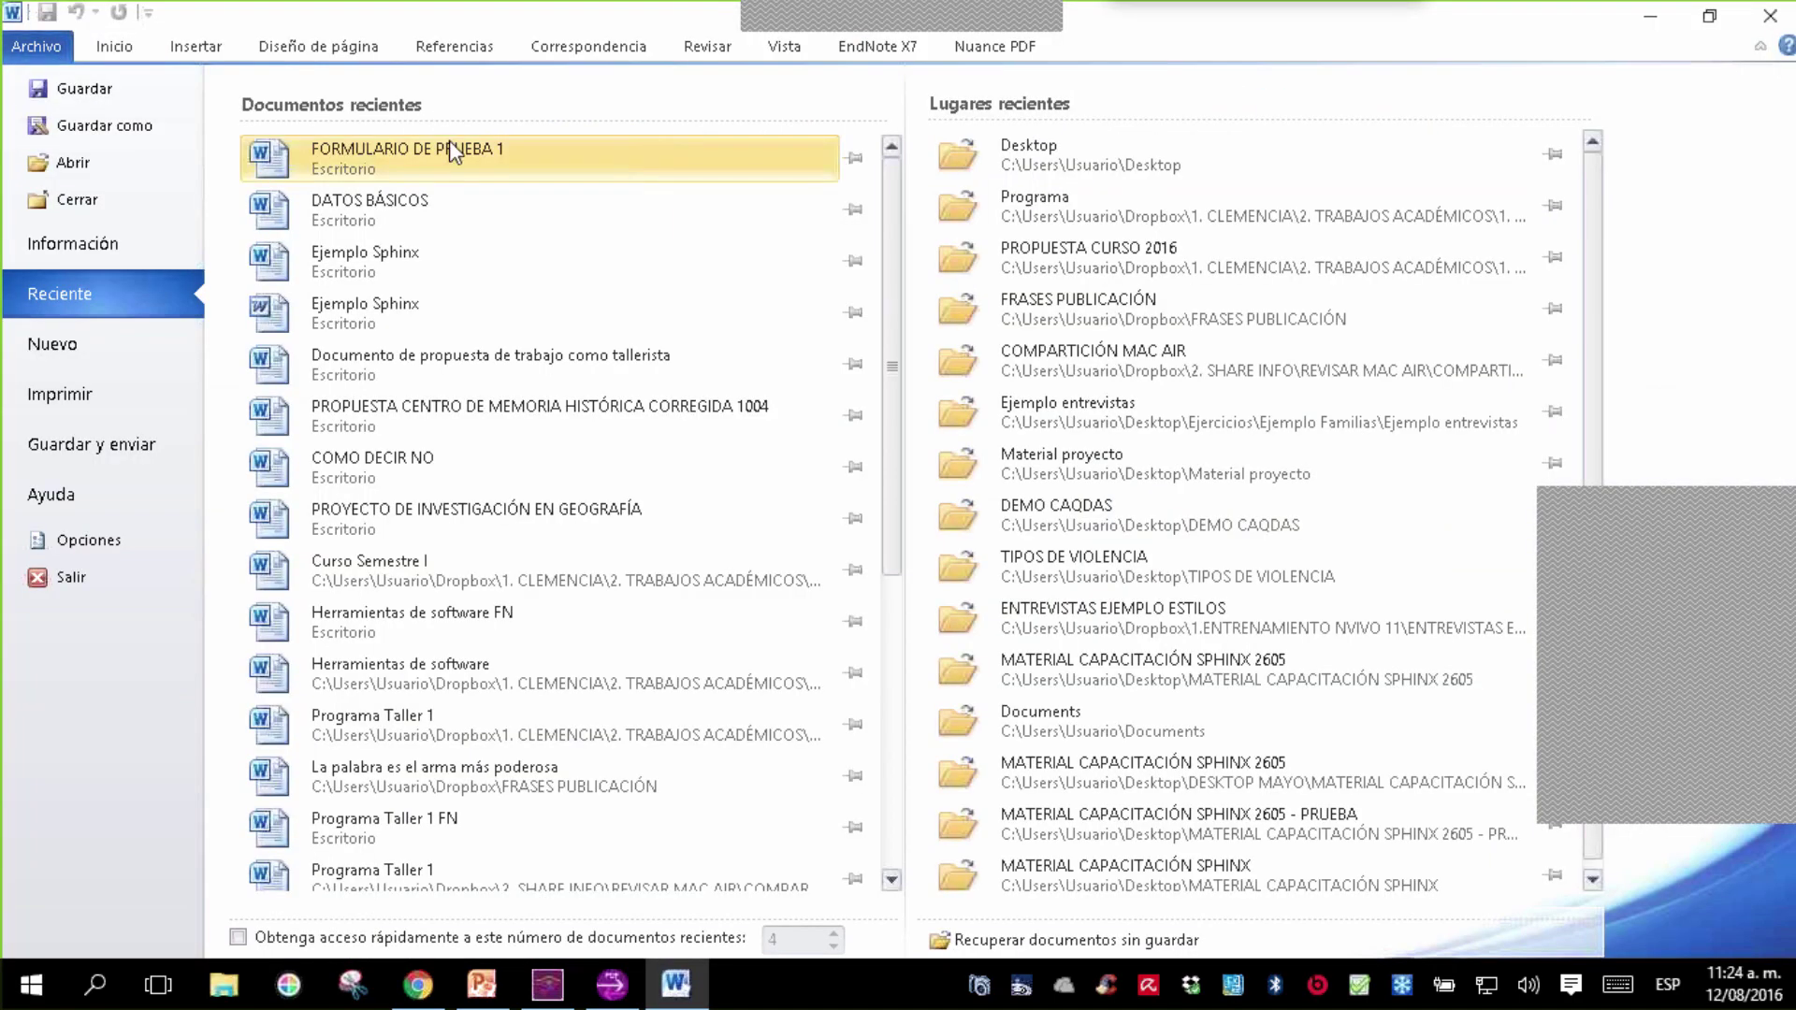
pyautogui.click(449, 140)
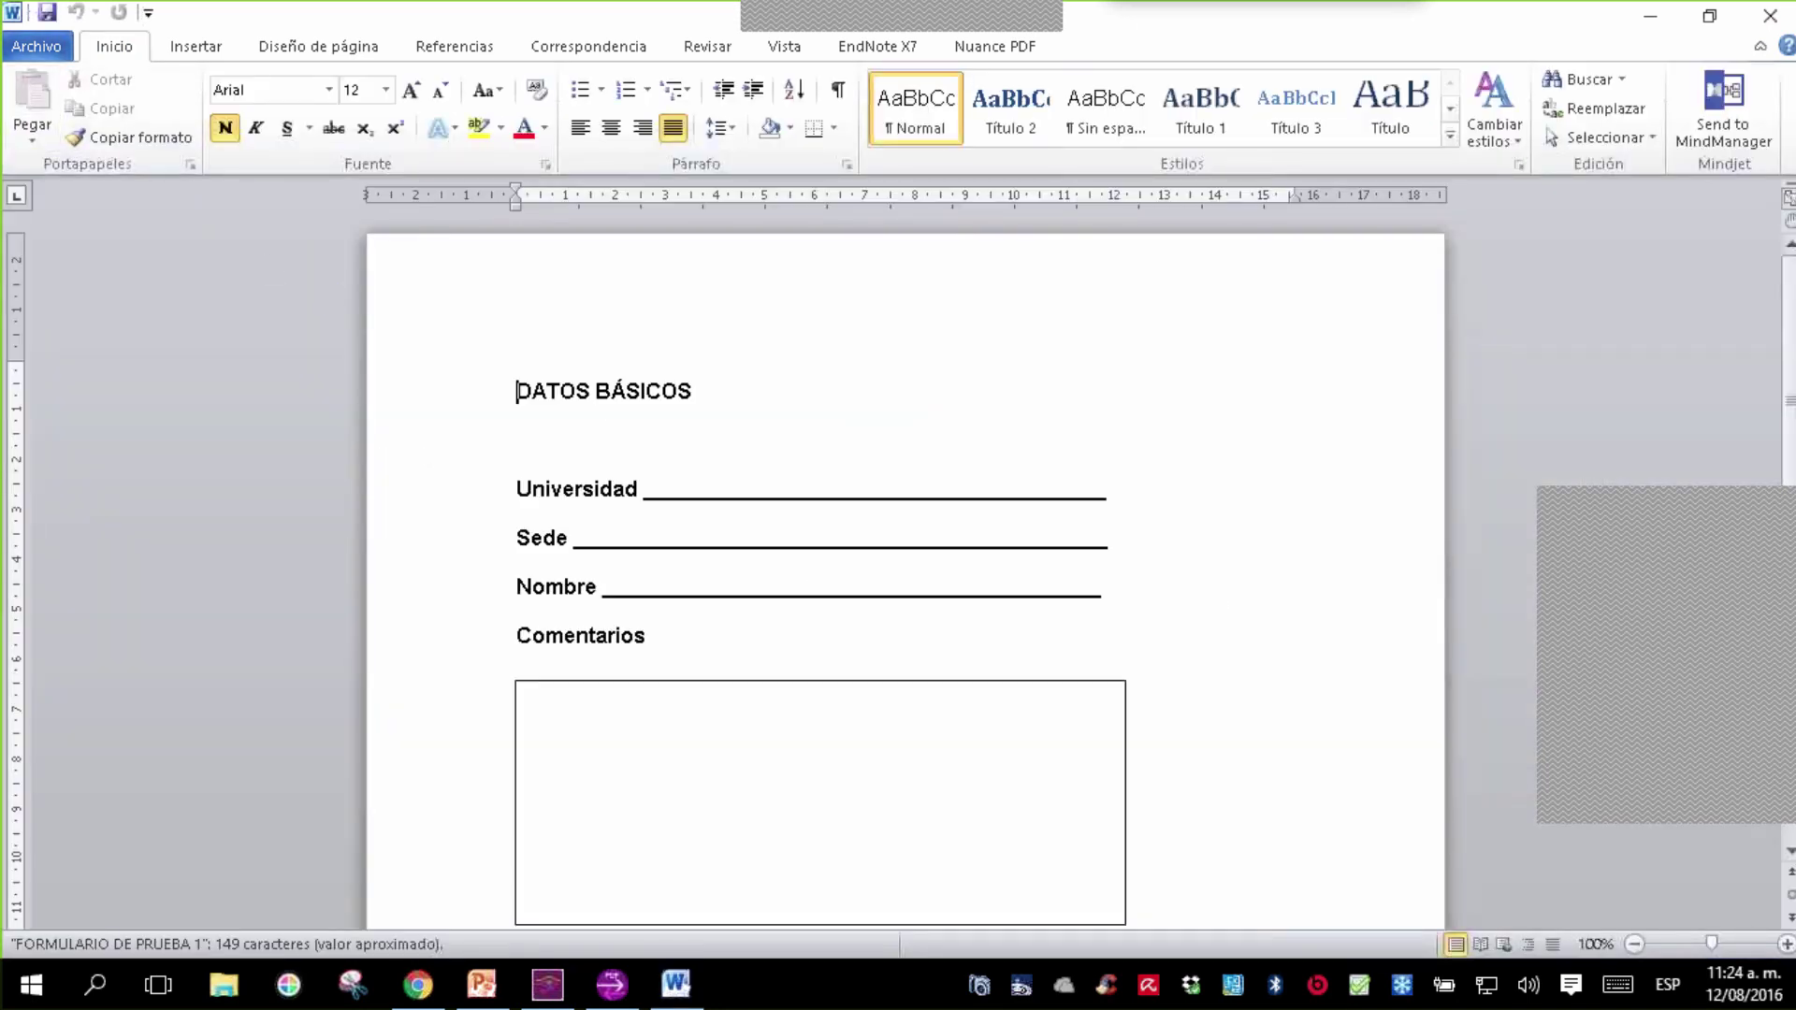
pyautogui.click(36, 46)
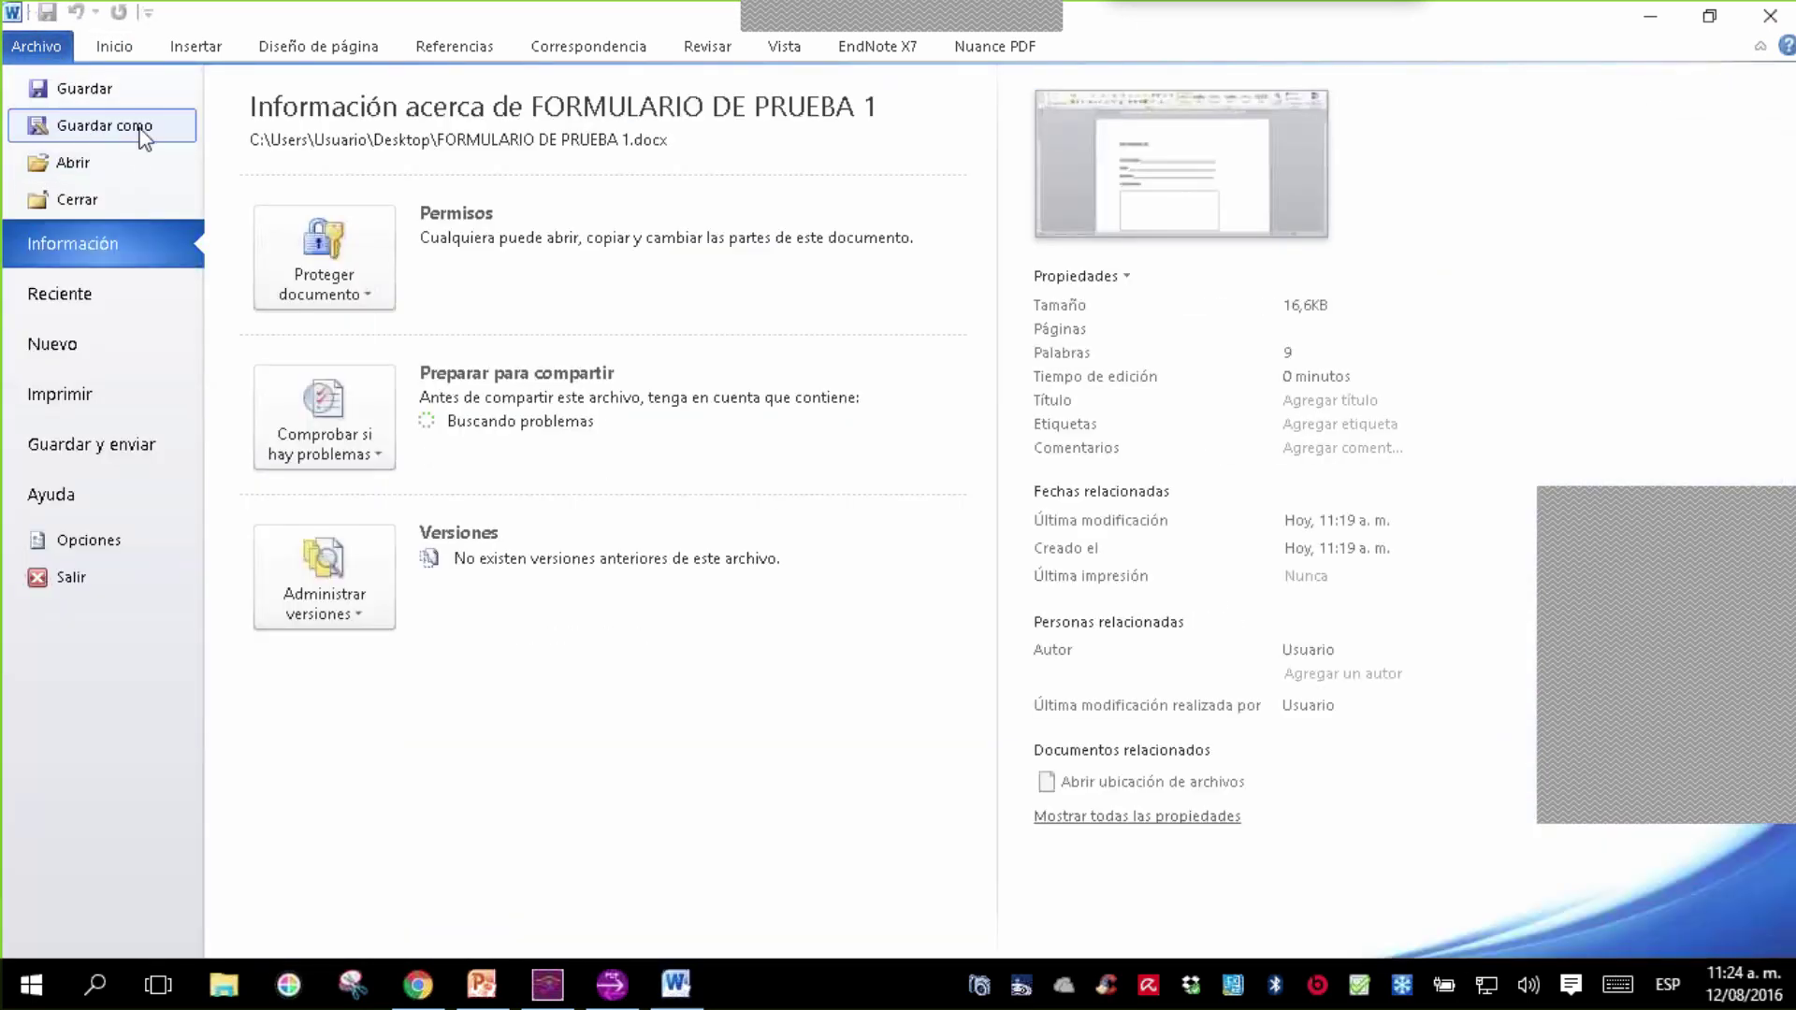
# - Save the form to the Desktop as a PDF named FORMULARIO DE PRUEBA 1, then close Word
pyautogui.click(141, 140)
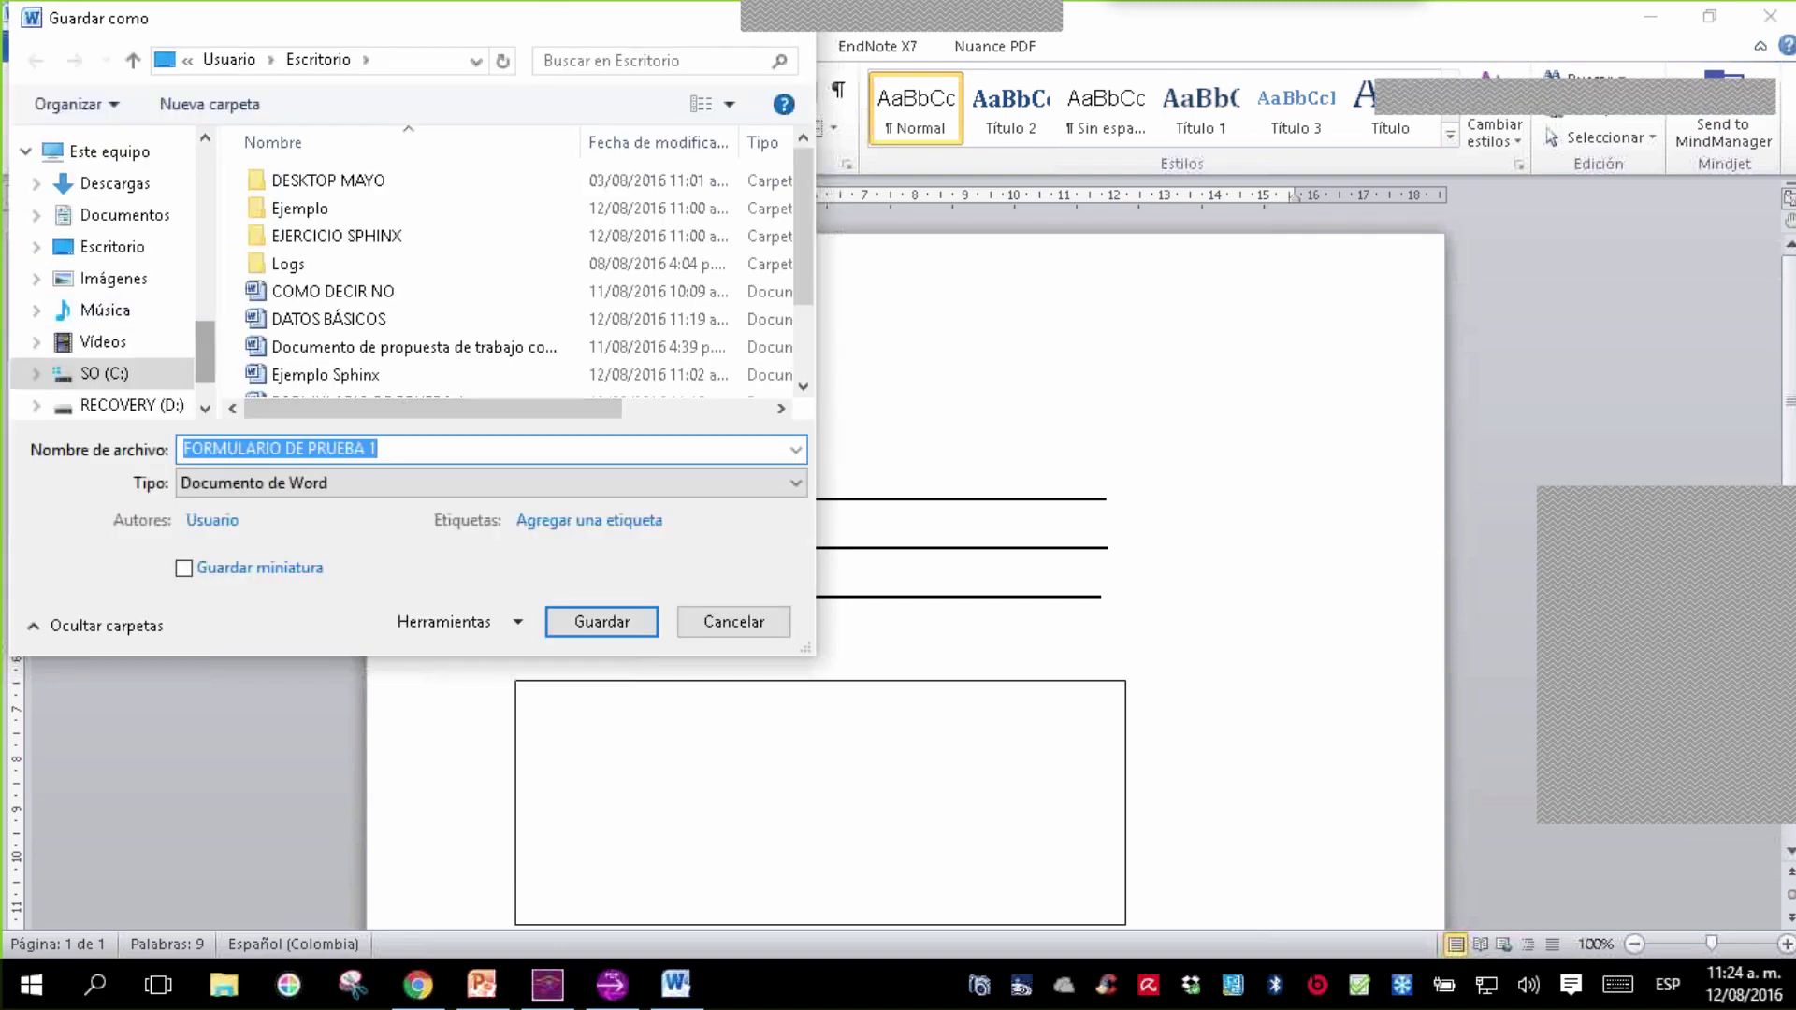
pyautogui.moveTo(200, 345); pyautogui.dragTo(206, 136)
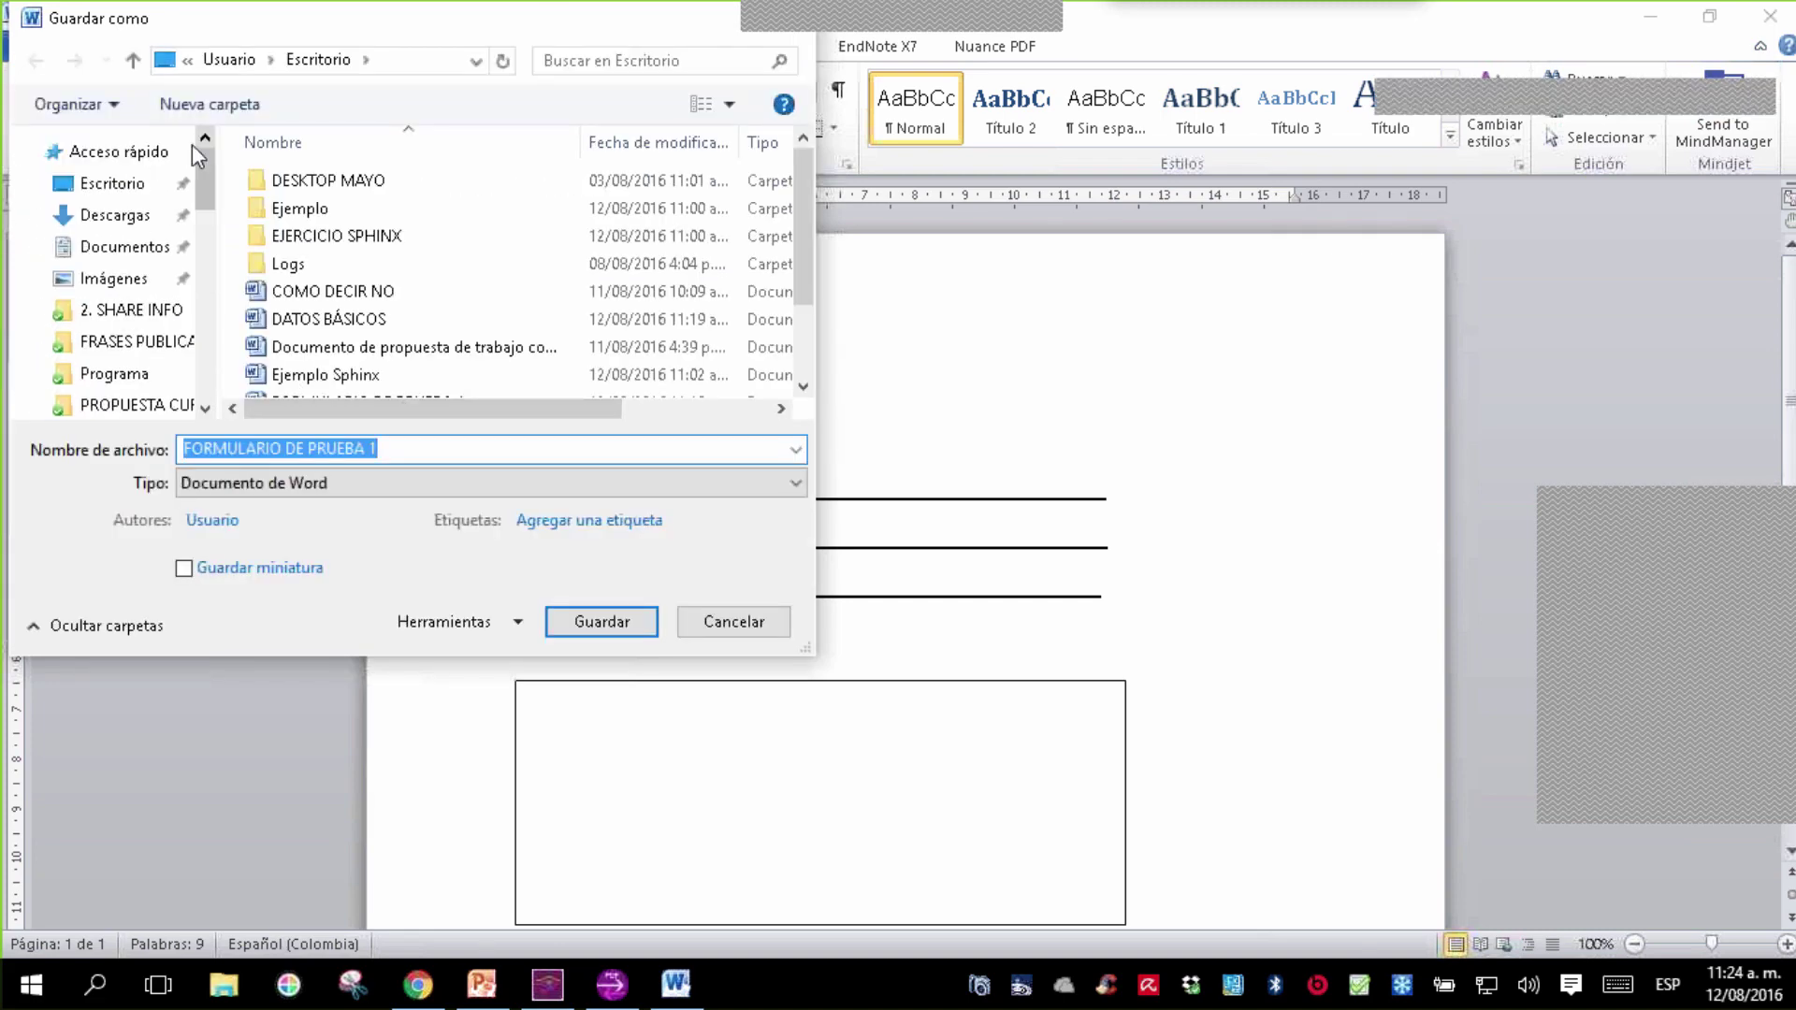
pyautogui.click(119, 186)
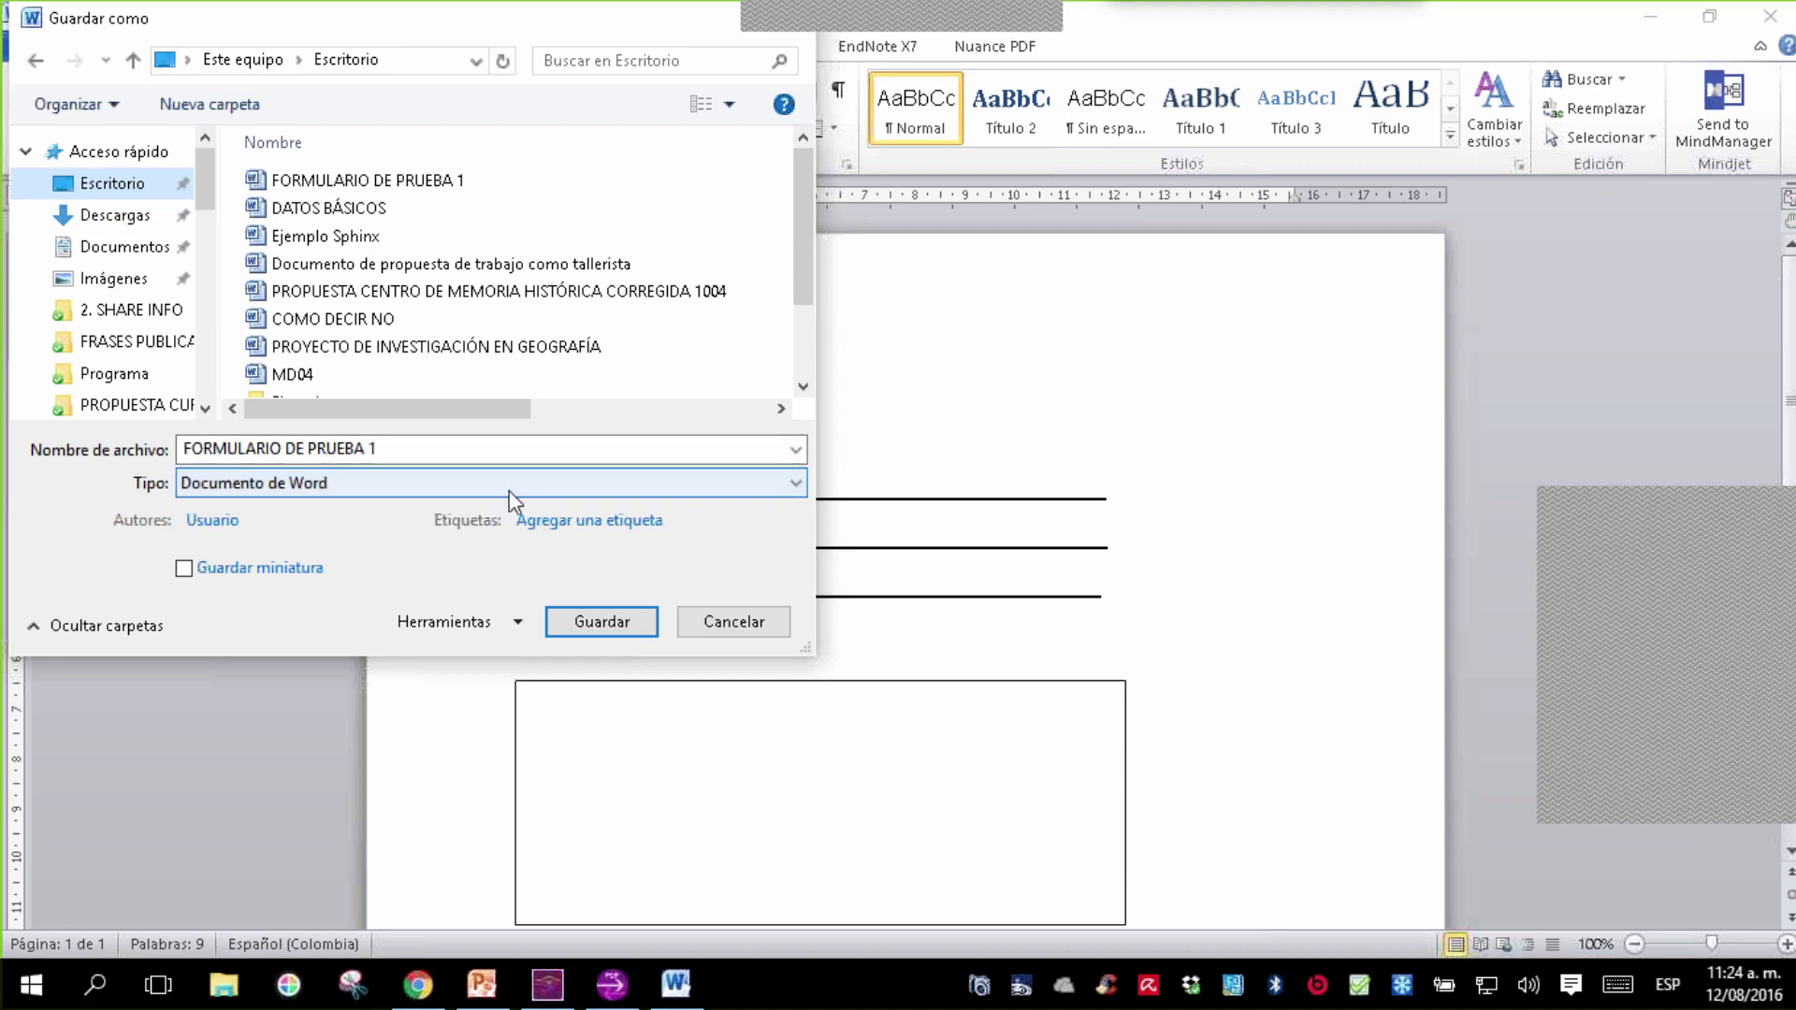
pyautogui.click(509, 487)
pyautogui.click(352, 629)
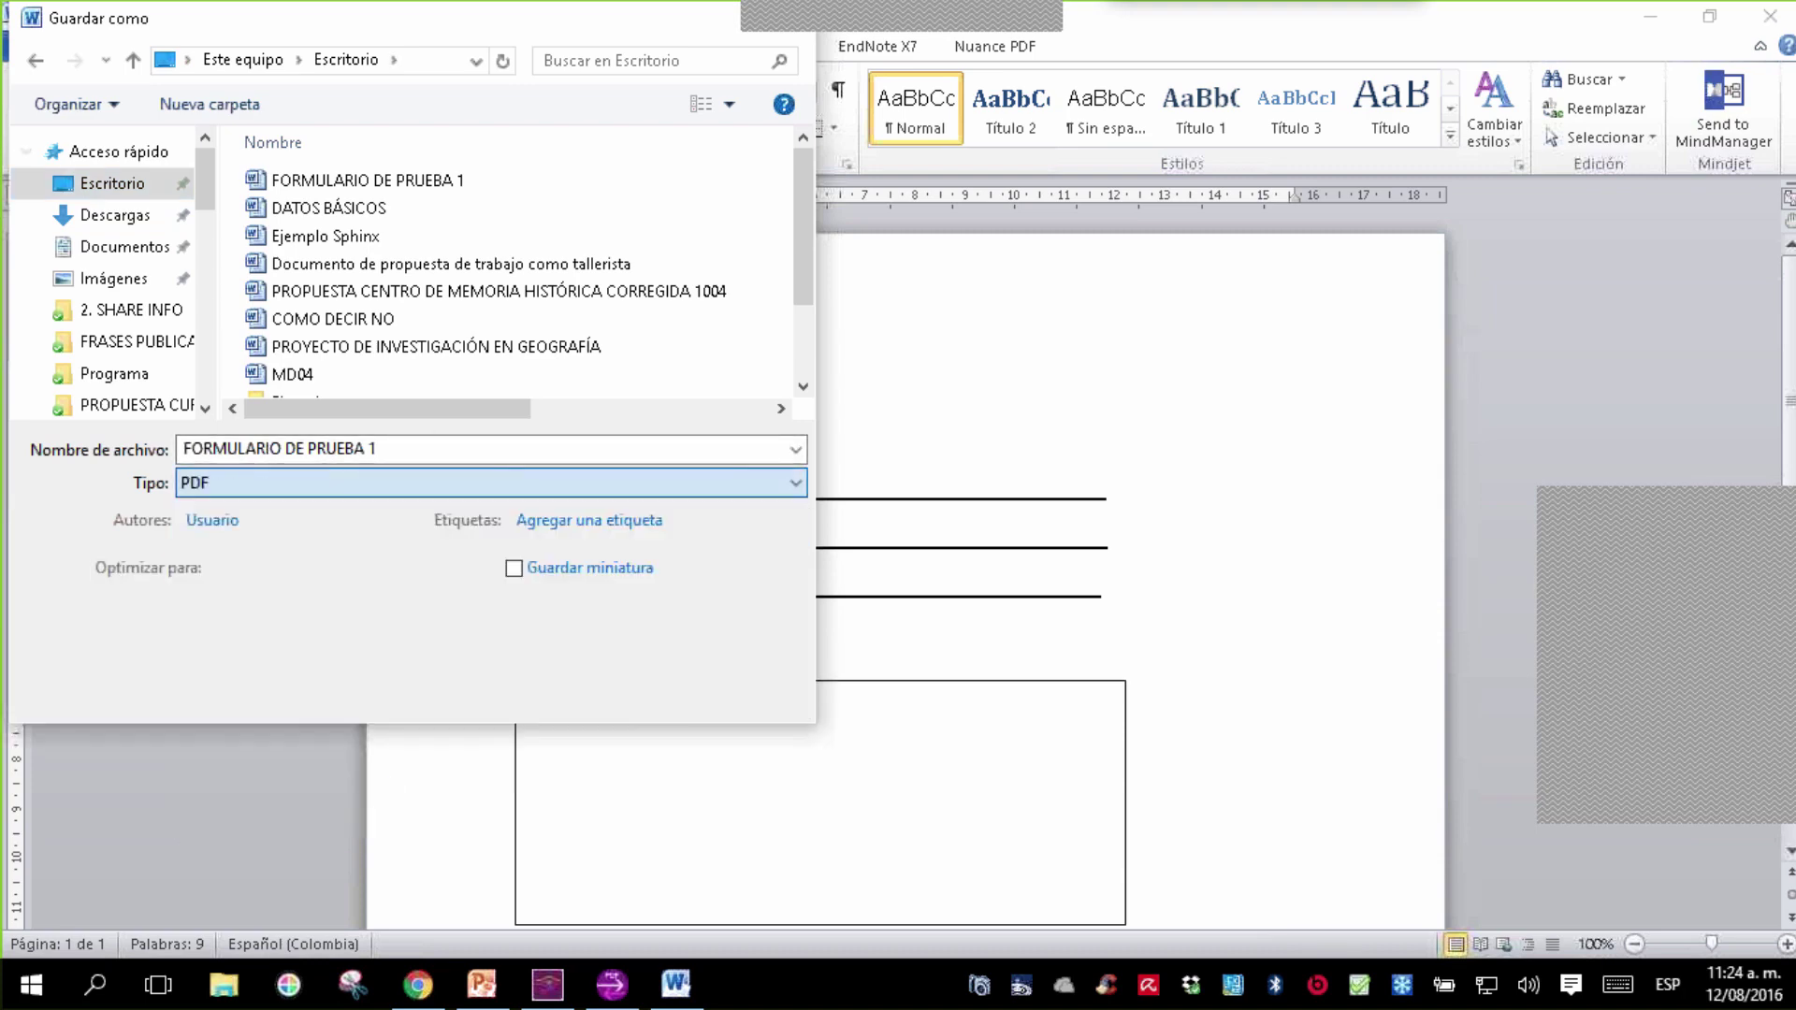
pyautogui.click(608, 692)
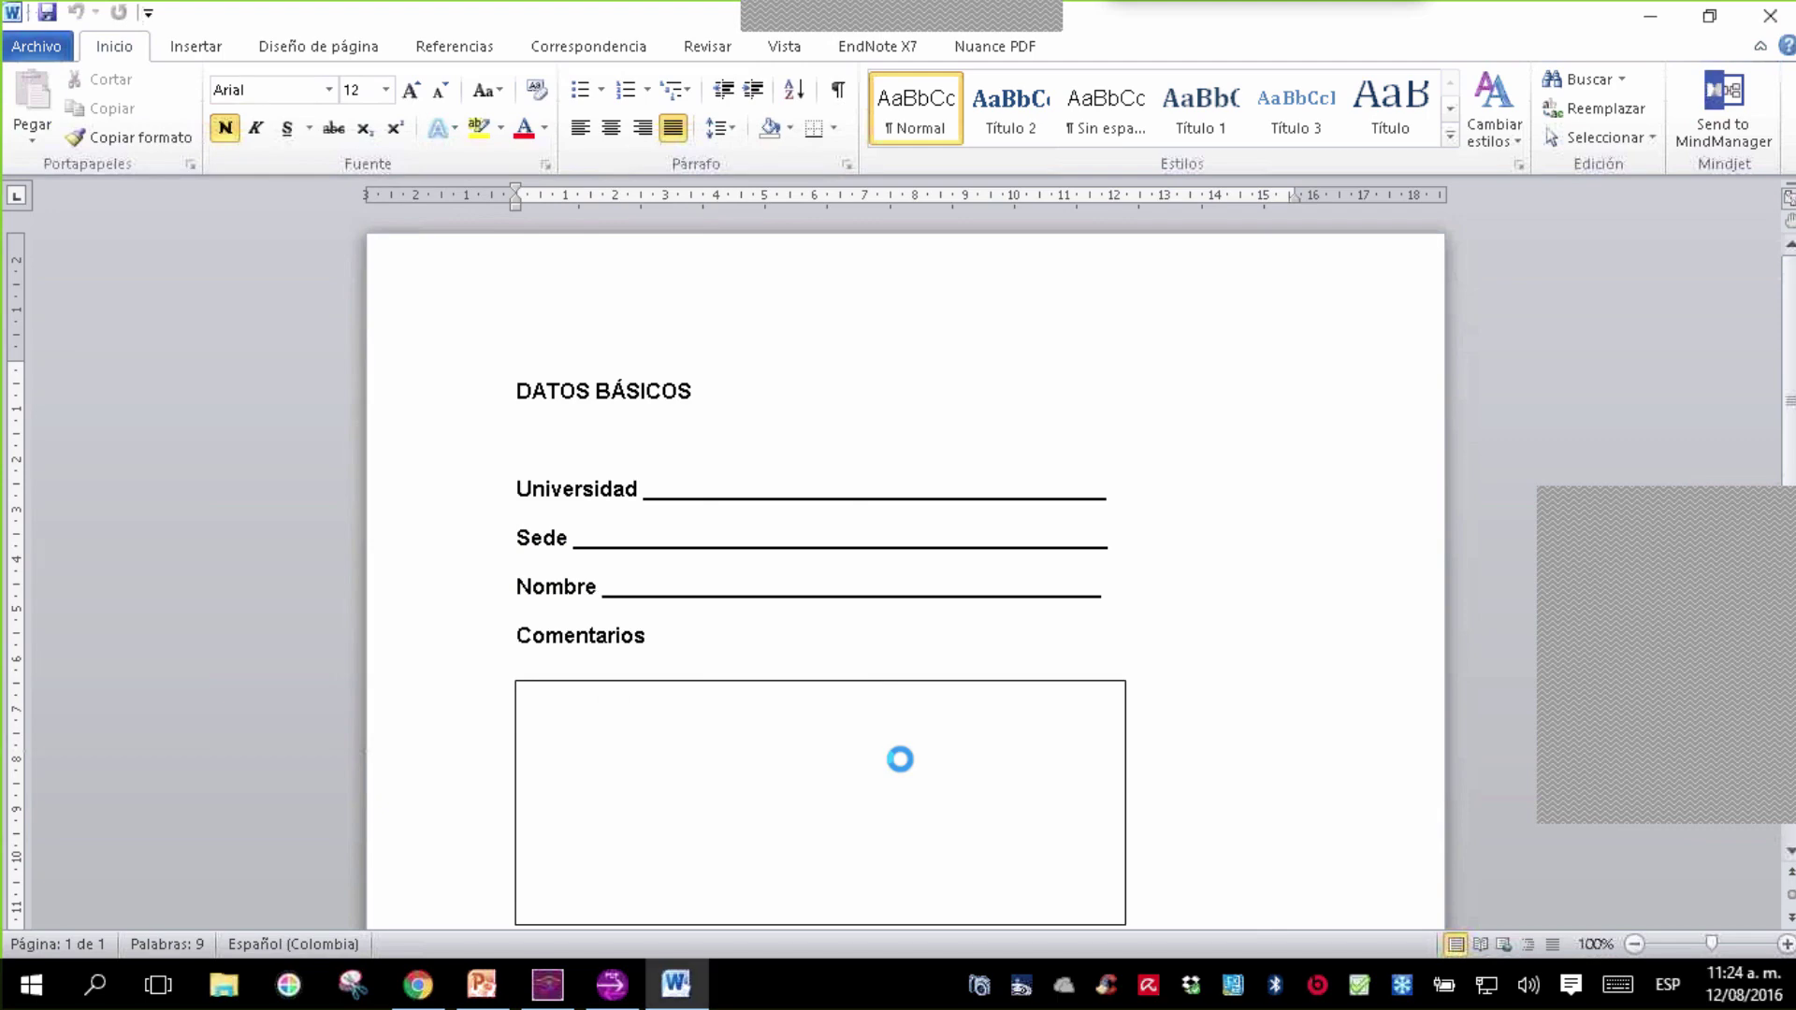
pyautogui.click(1787, 17)
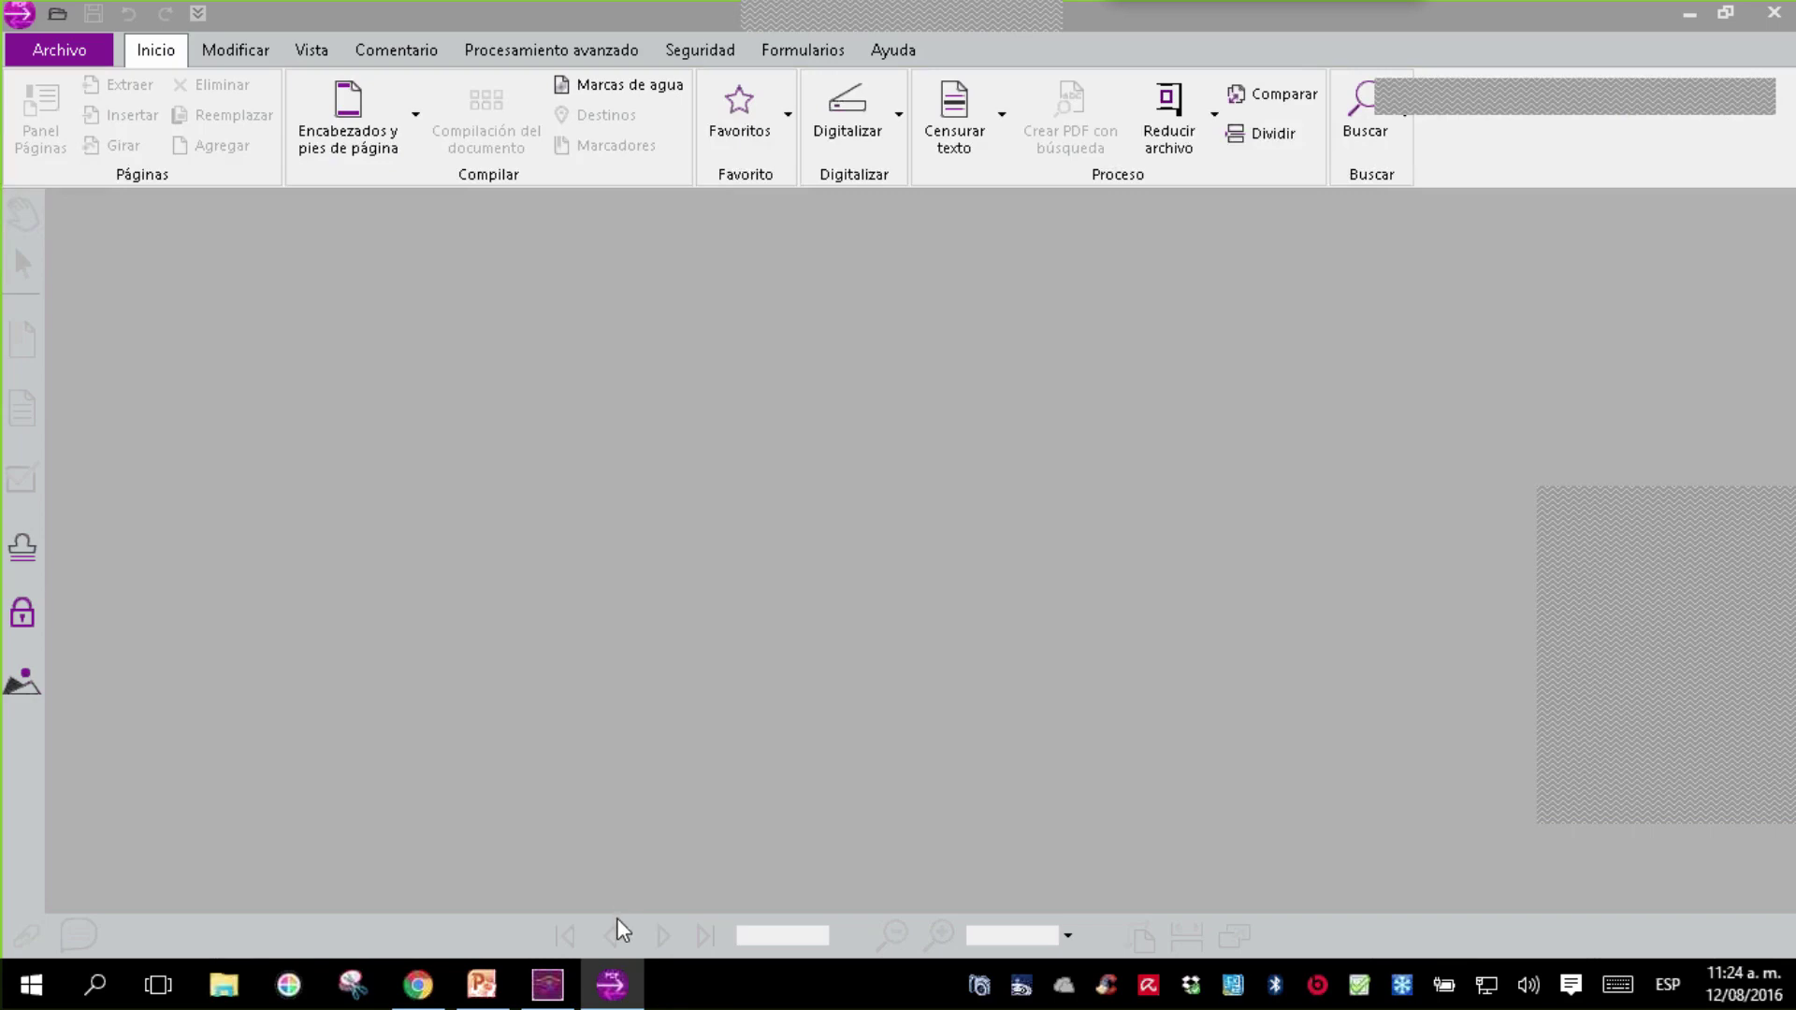
# - Open the FORMULARIO DE PRUEBA 1 PDF from the Desktop in Power PDF Advanced
pyautogui.click(60, 49)
pyautogui.click(131, 222)
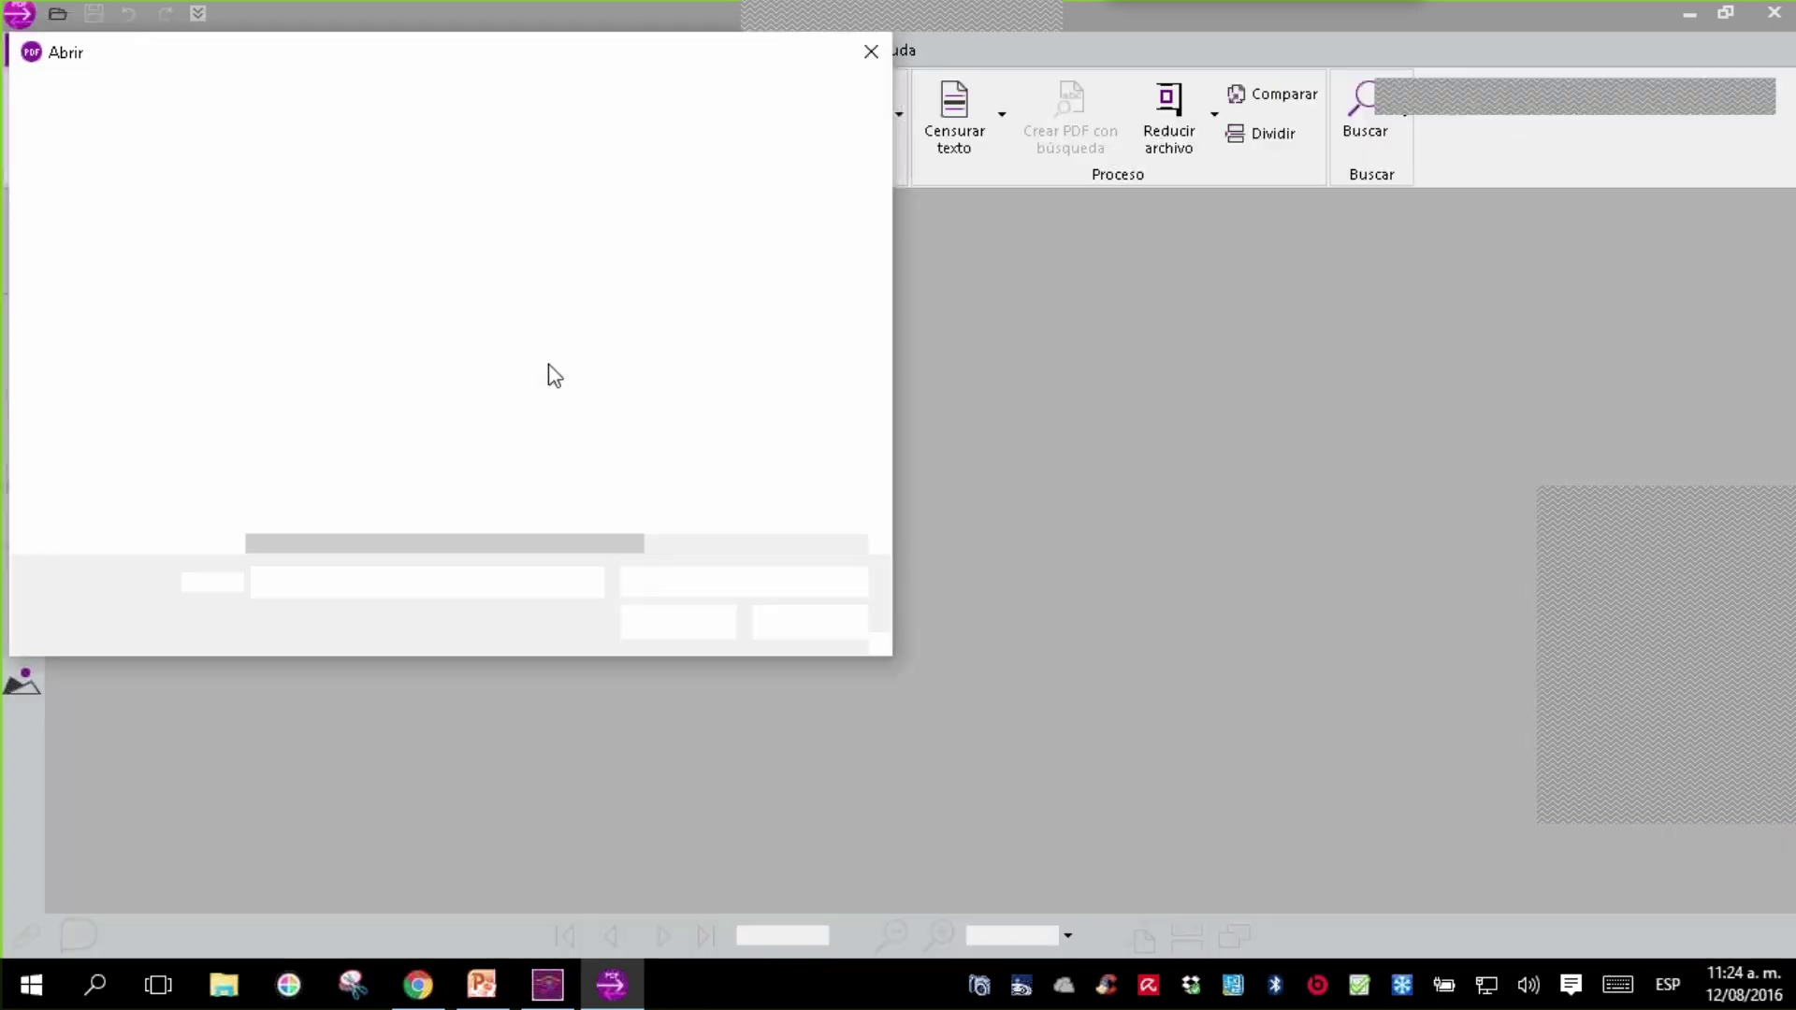
pyautogui.click(612, 214)
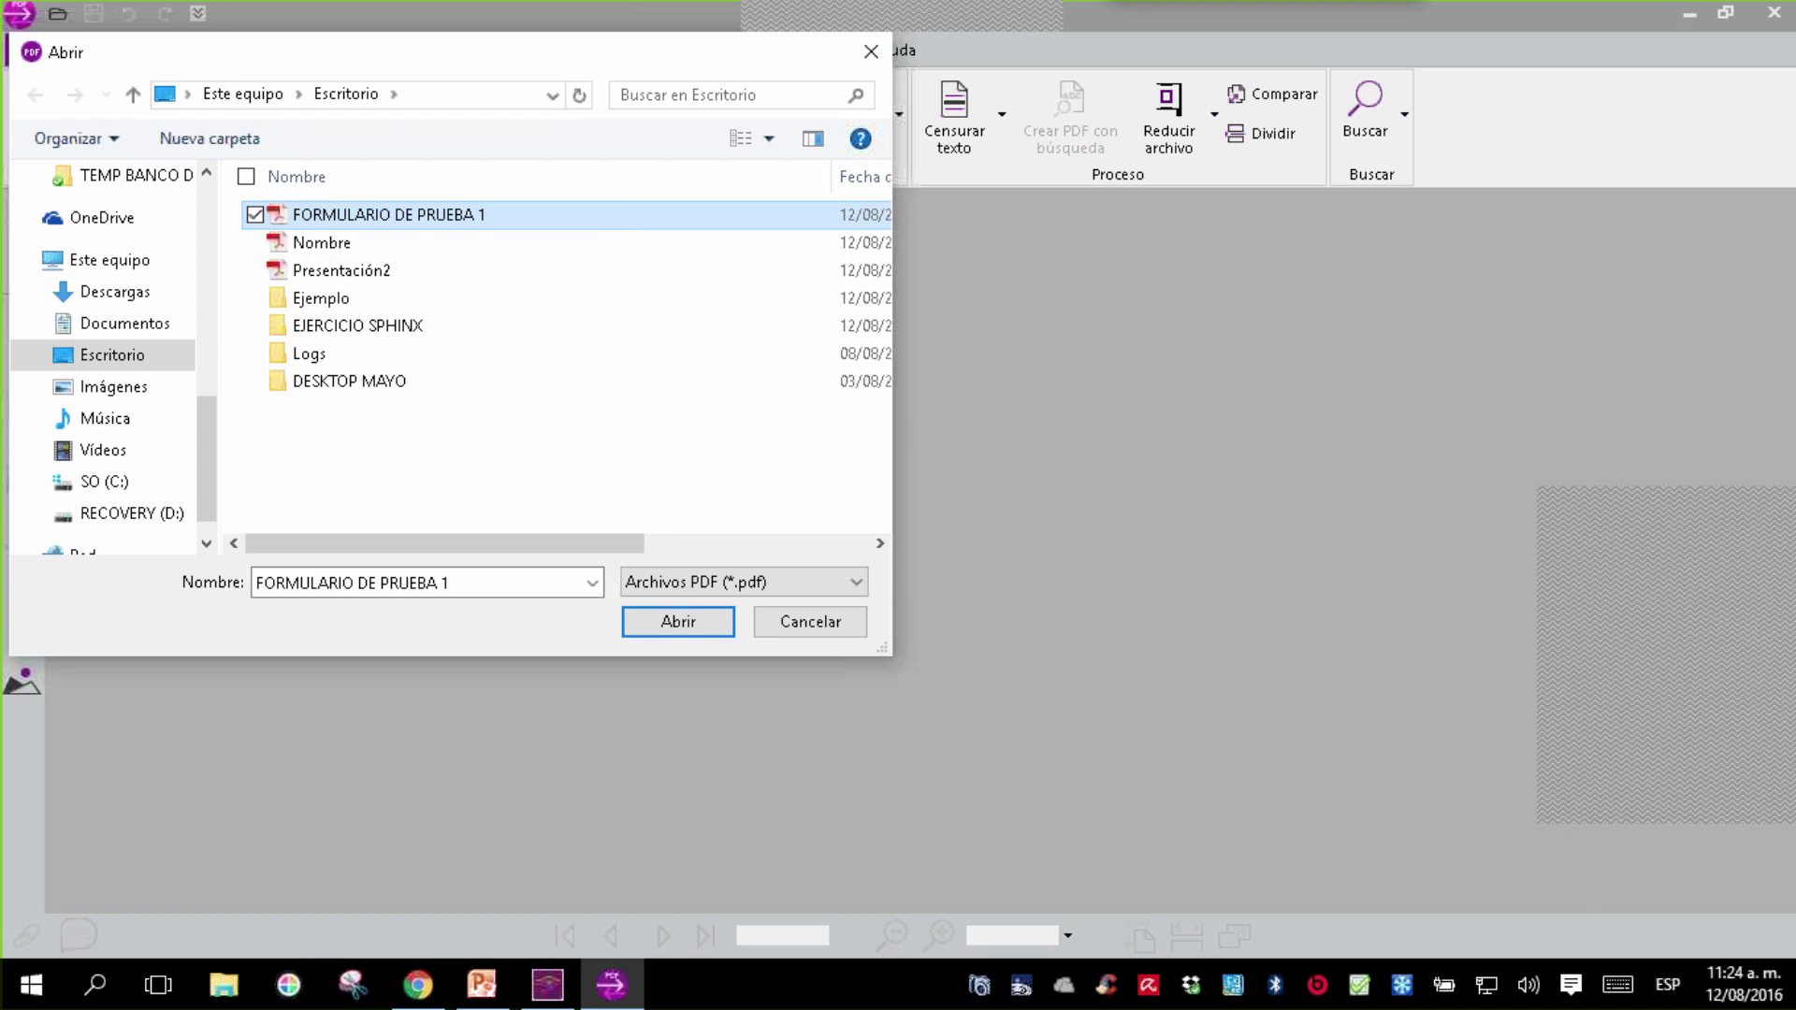
pyautogui.click(678, 623)
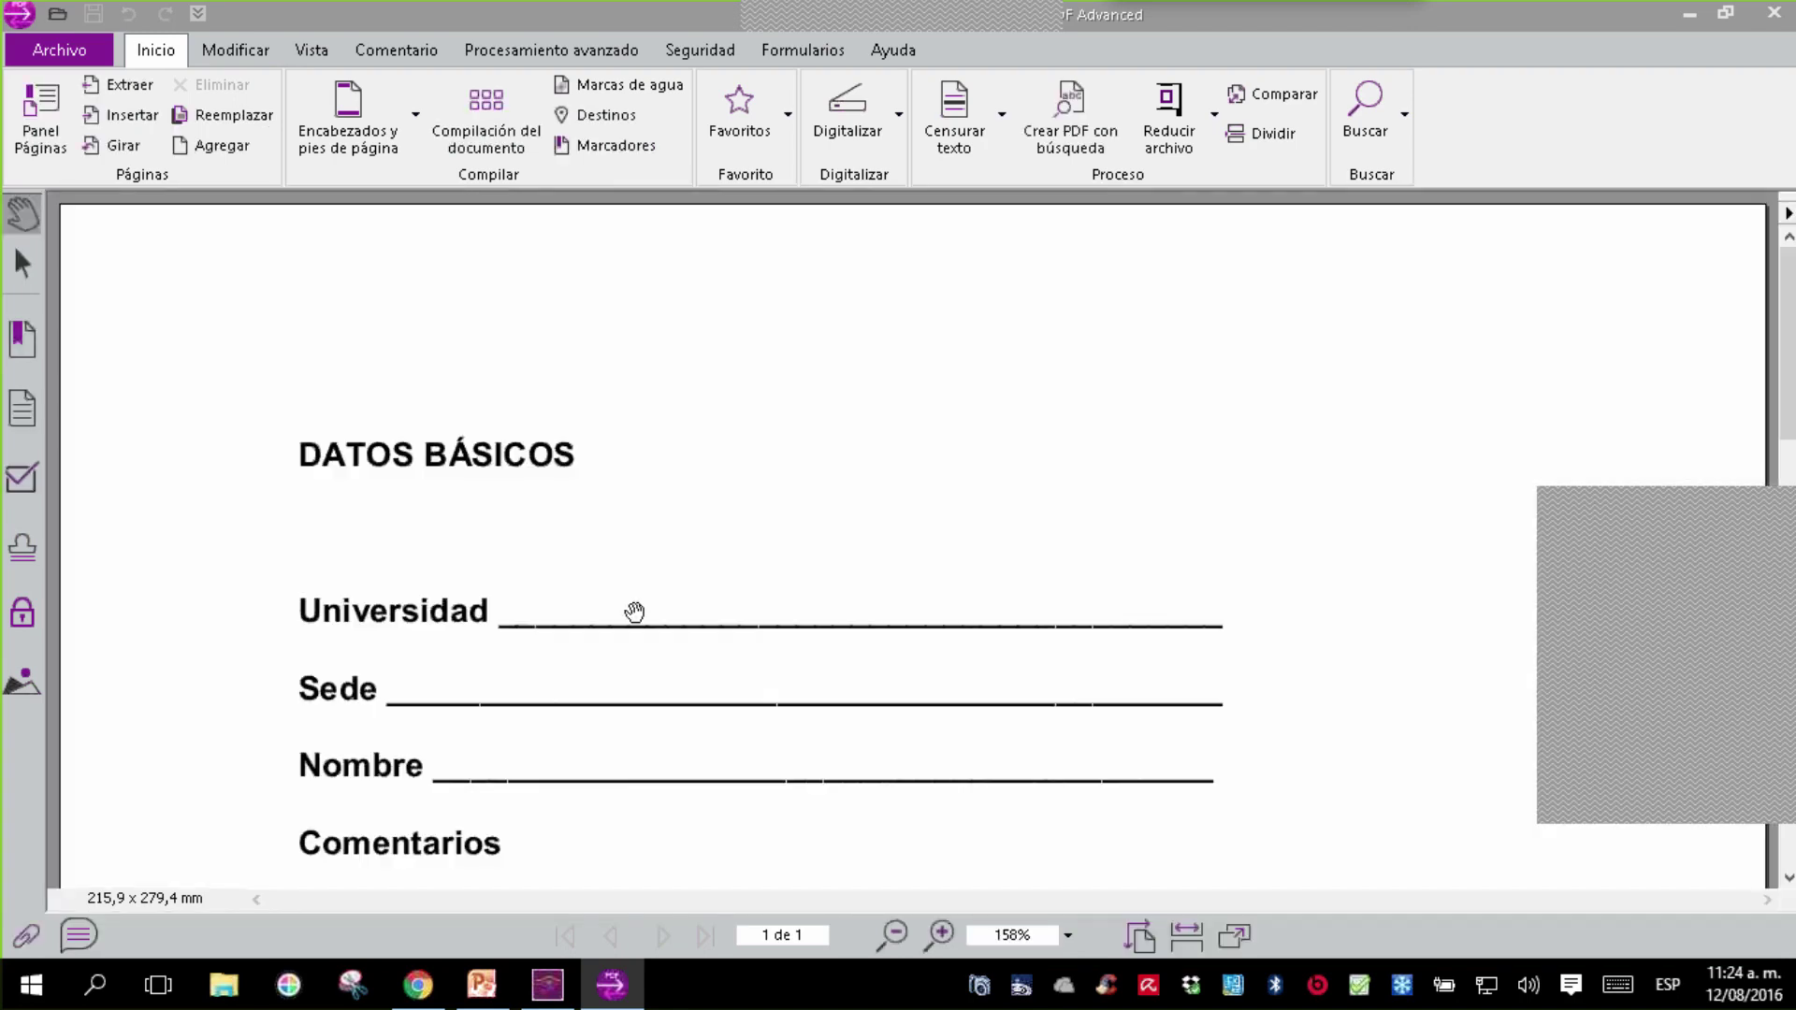
# - Scroll through the page to review the DATOS BÁSICOS fields and the Comentarios box
pyautogui.scroll(-2, 633, 609)
pyautogui.scroll(-5, 583, 671)
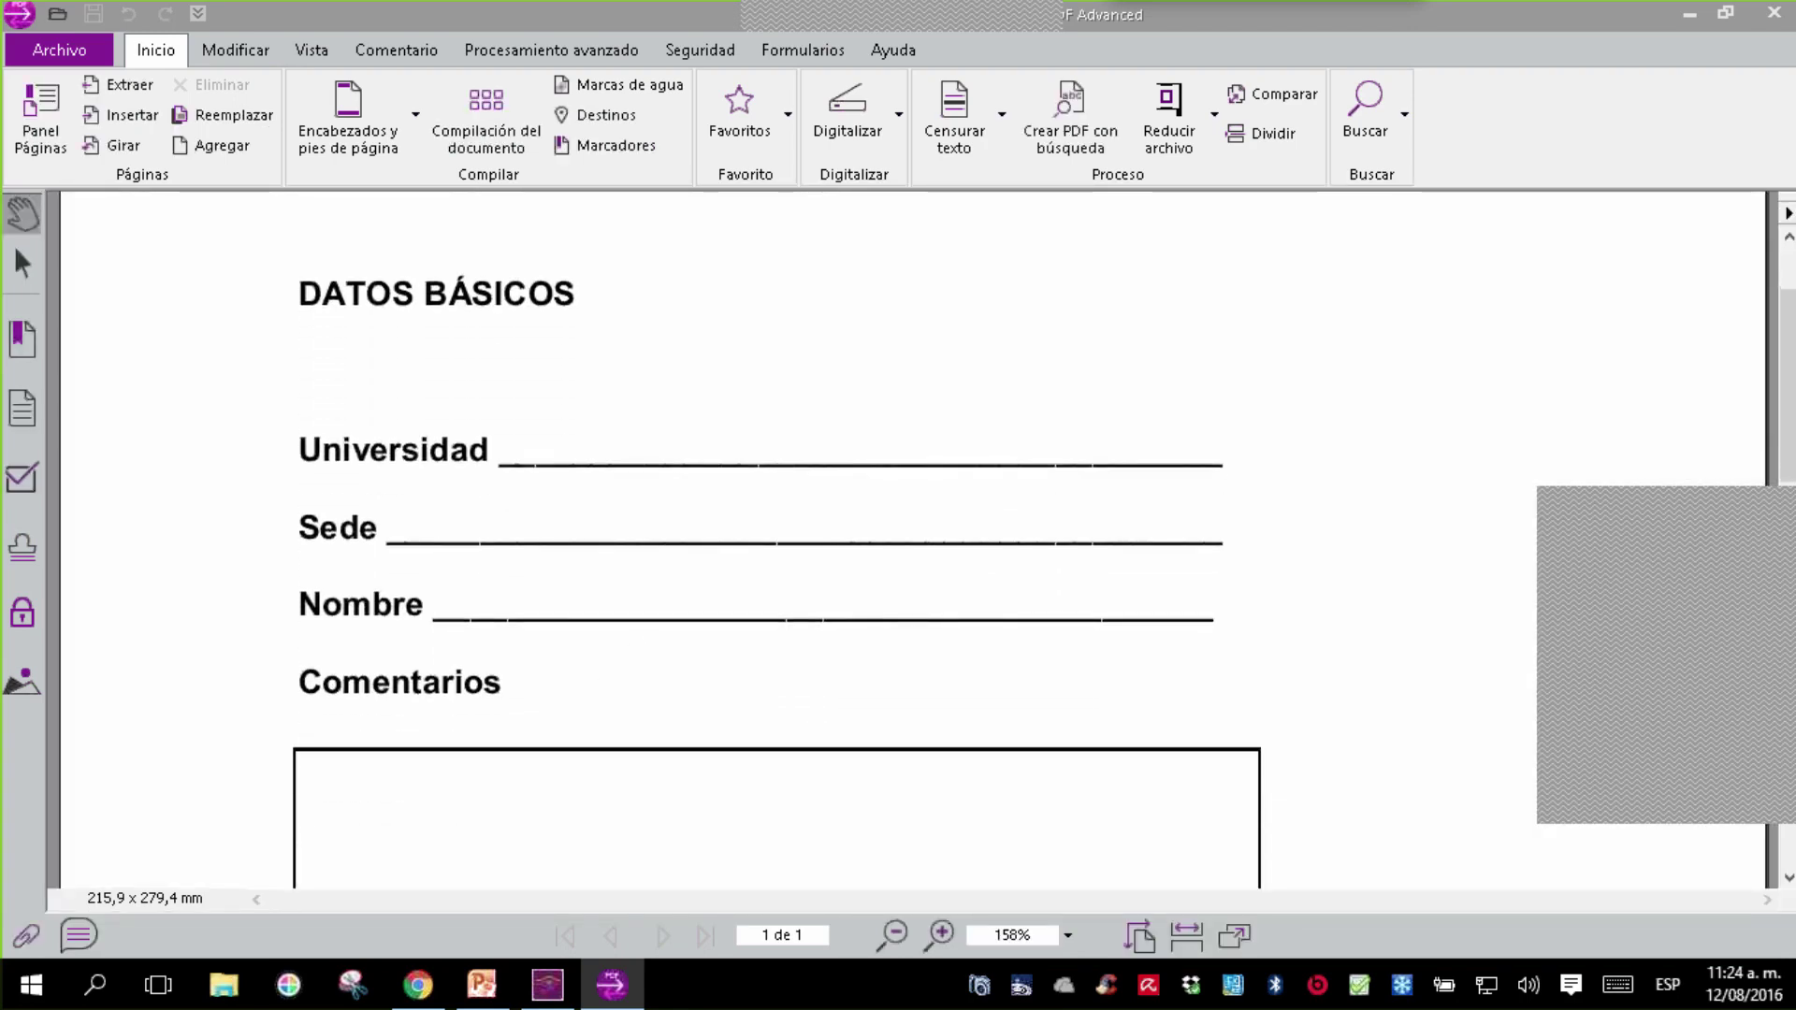
pyautogui.scroll(-6, 711, 721)
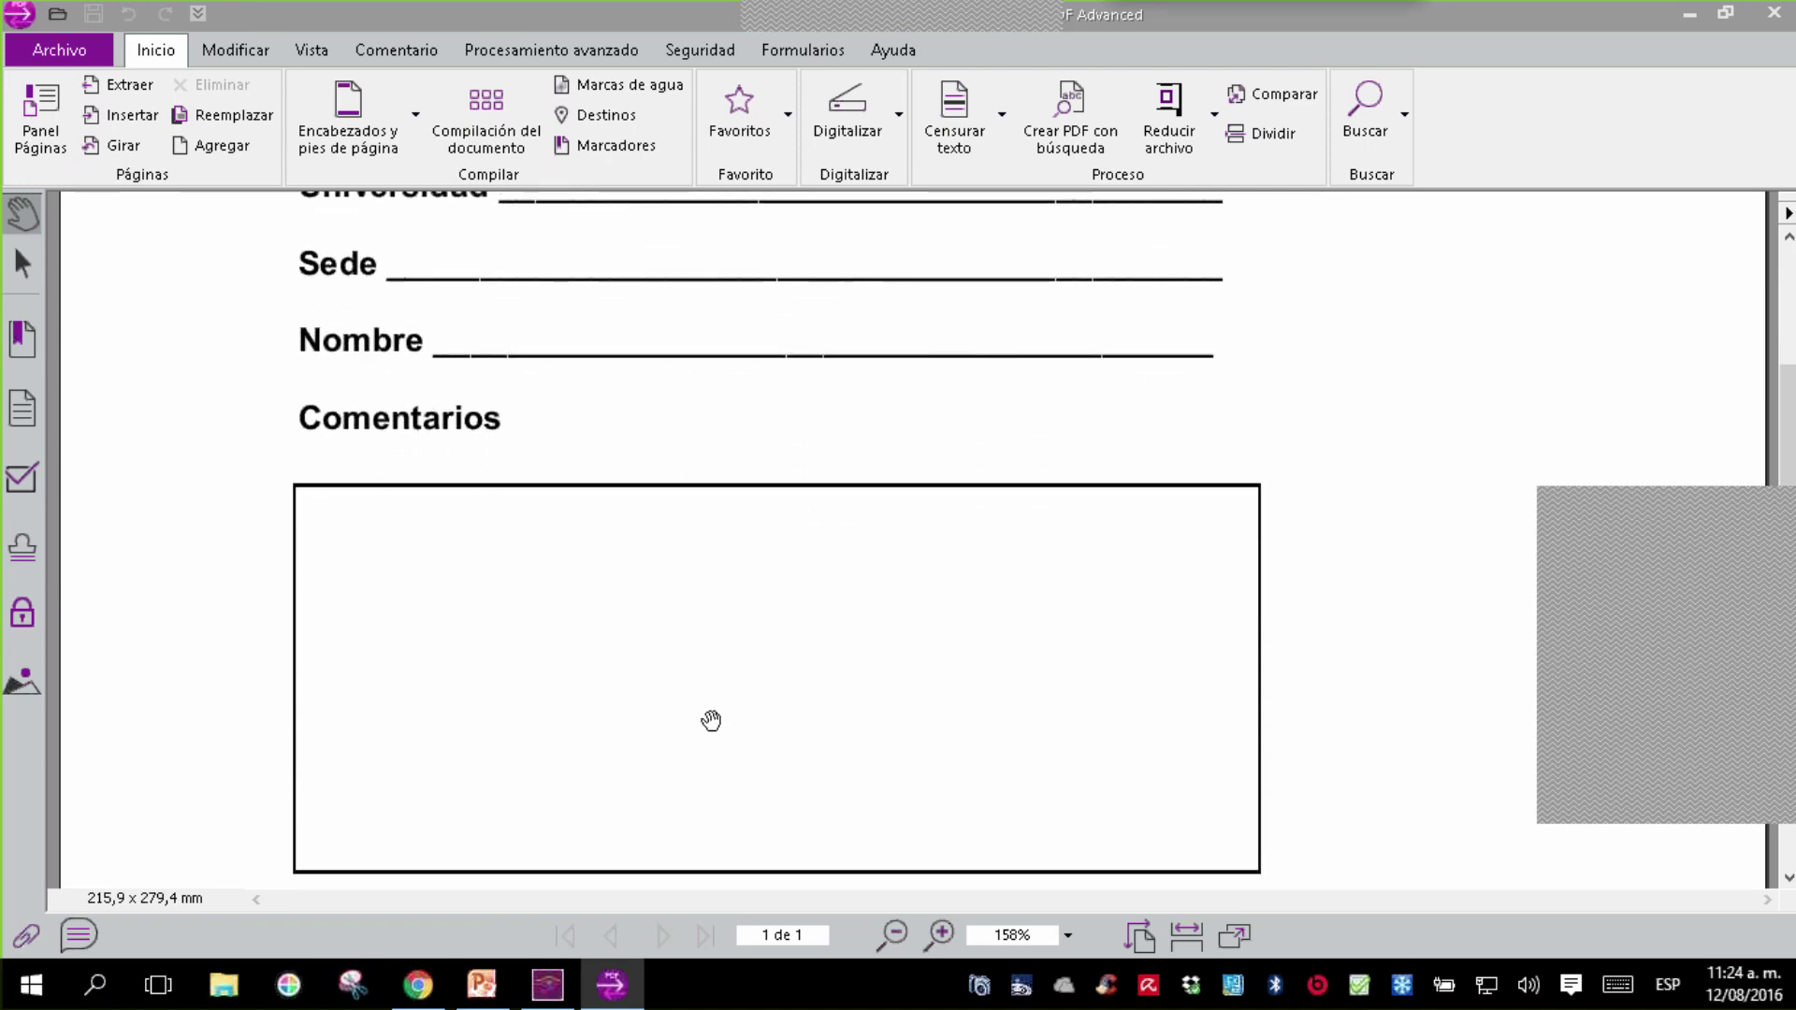
pyautogui.scroll(-5, 1503, 412)
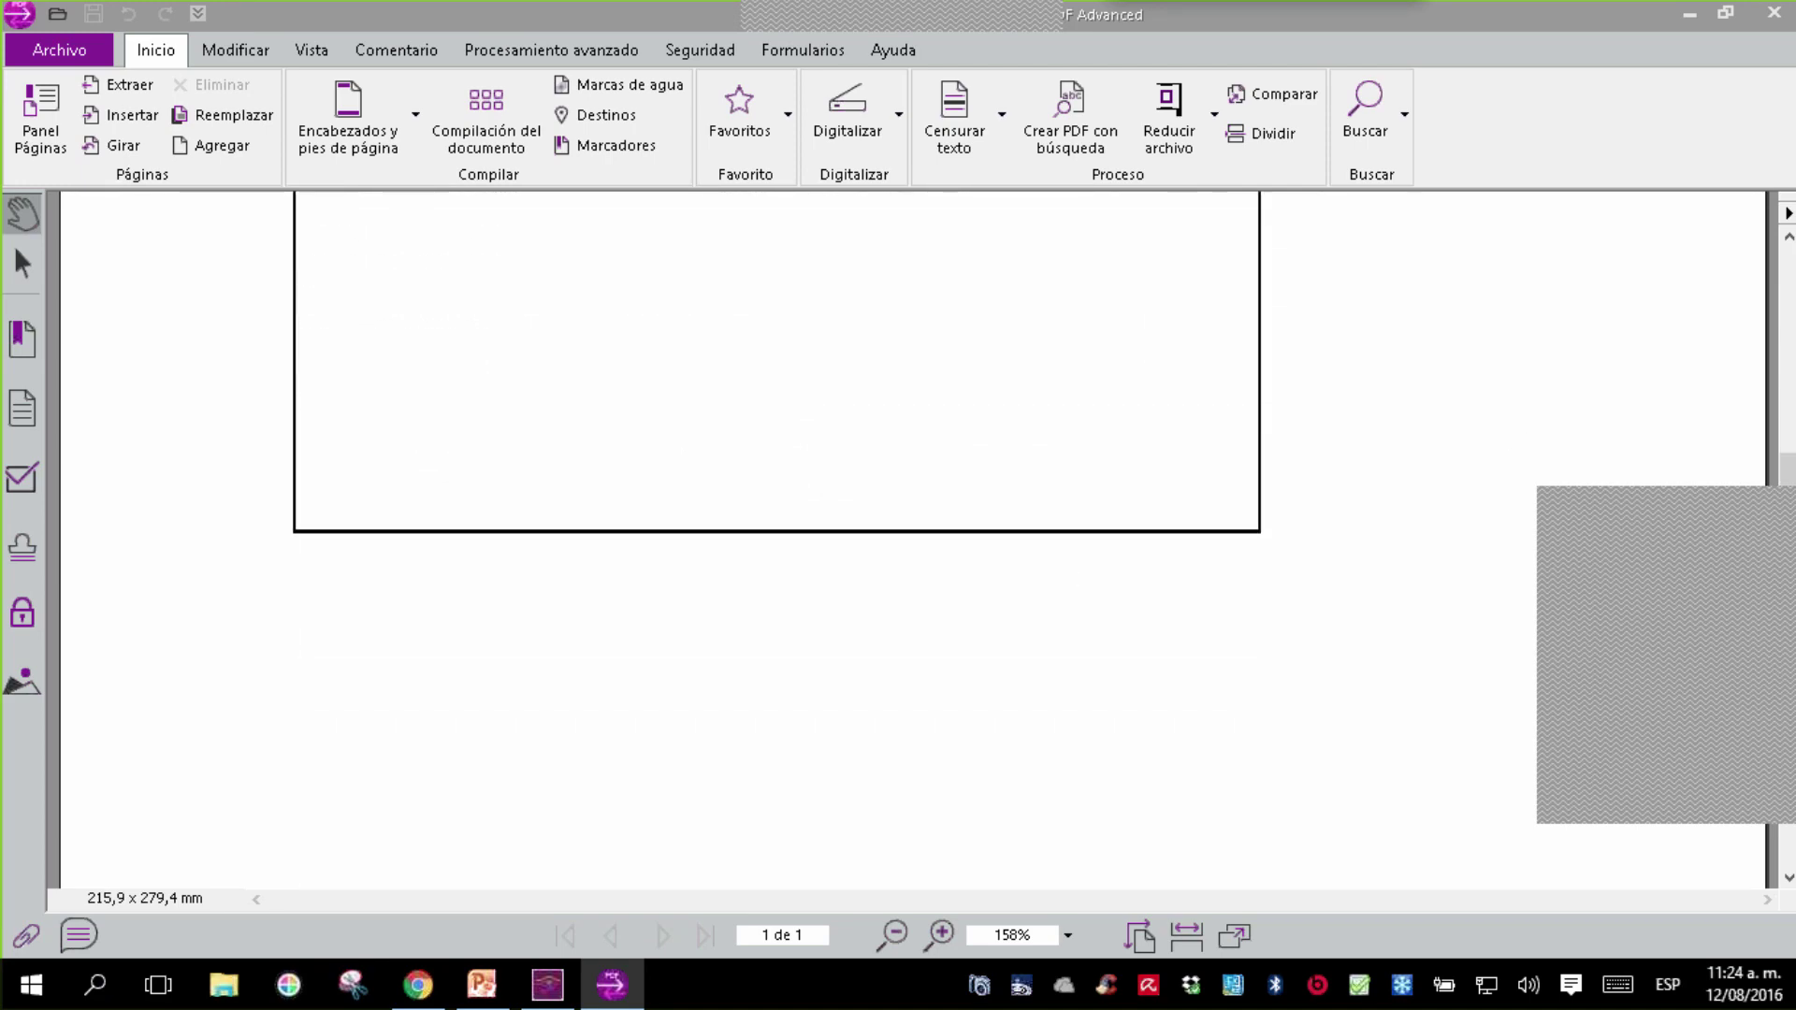
pyautogui.scroll(-4, 1646, 683)
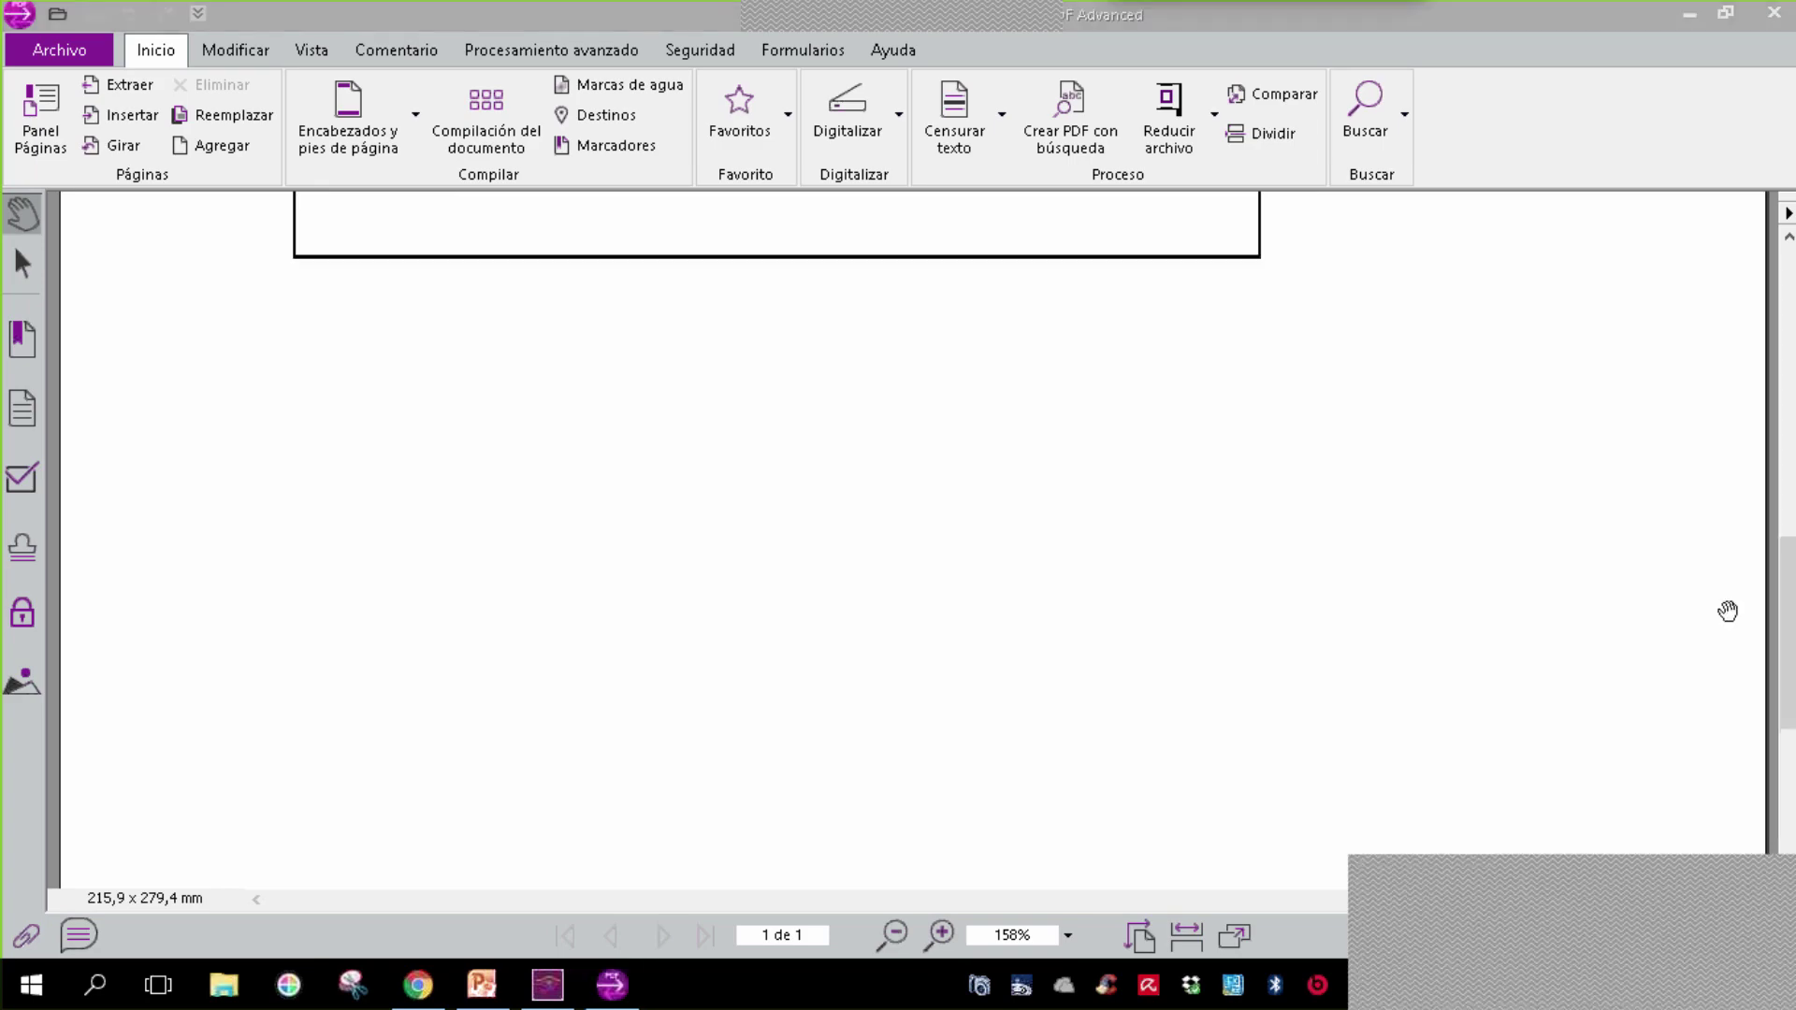
pyautogui.moveTo(1789, 635); pyautogui.dragTo(1791, 572)
pyautogui.scroll(15, 1504, 401)
pyautogui.scroll(-4, 1505, 400)
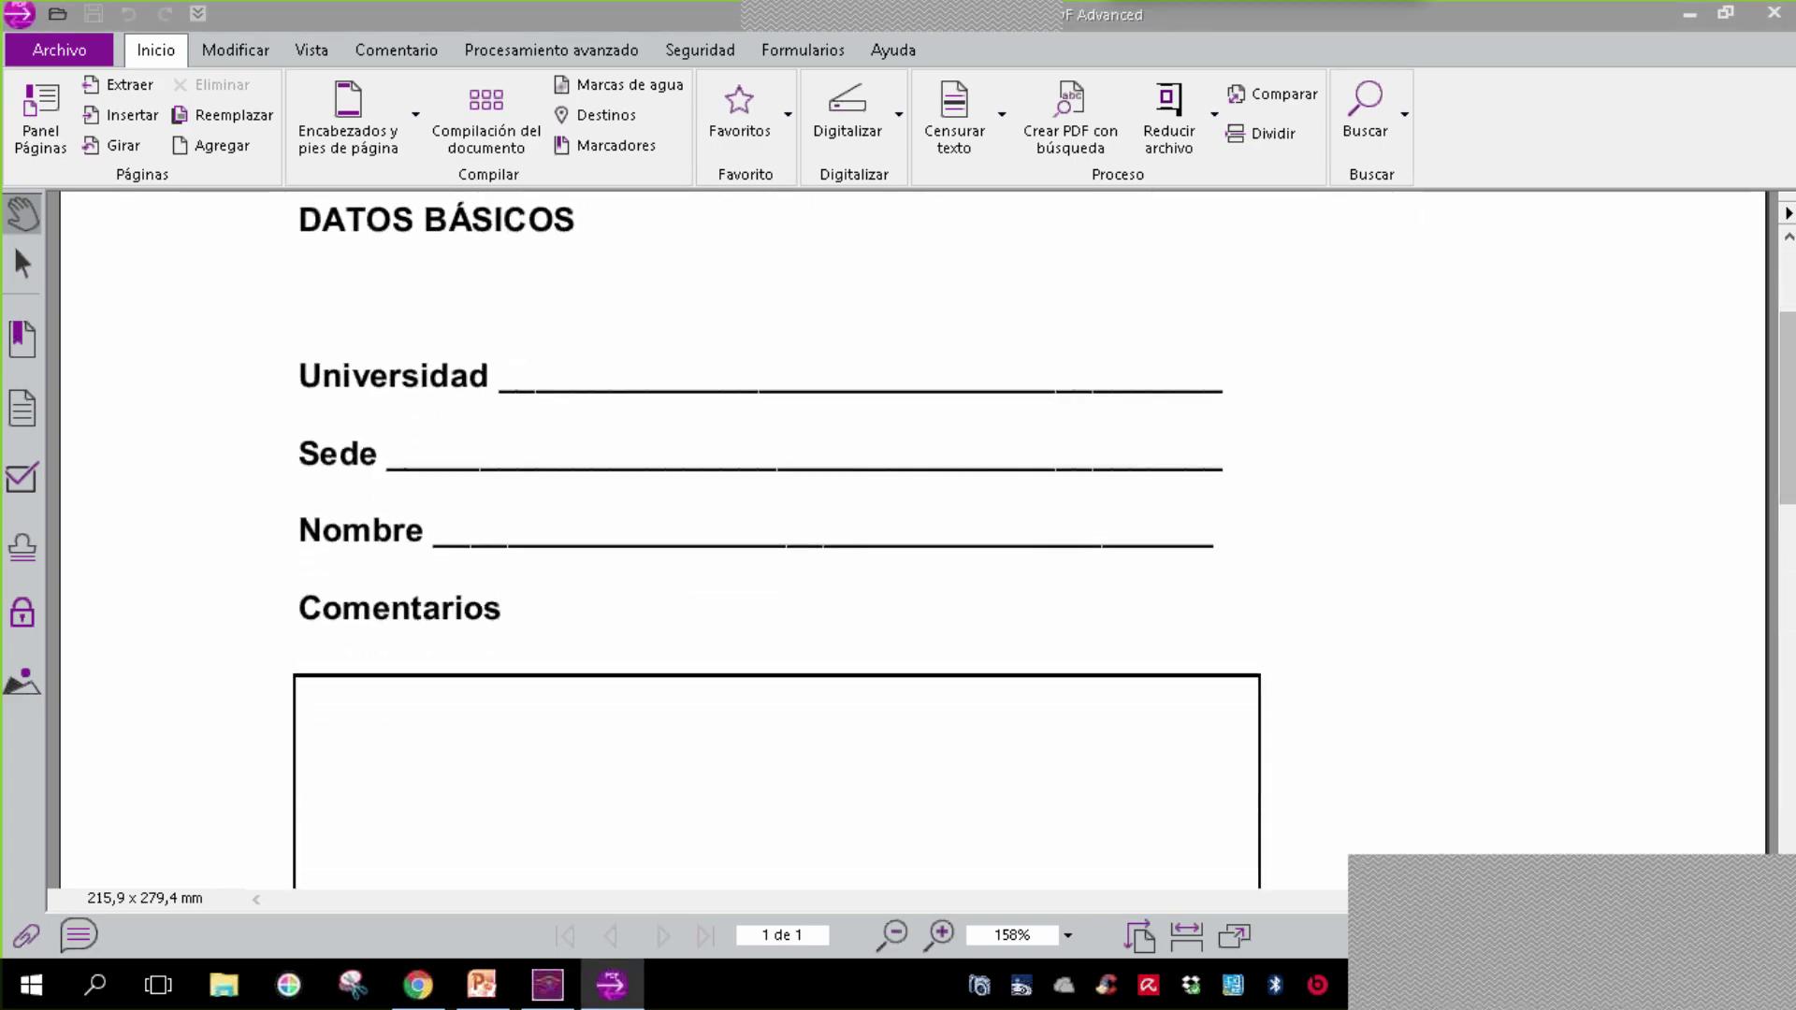
pyautogui.click(805, 52)
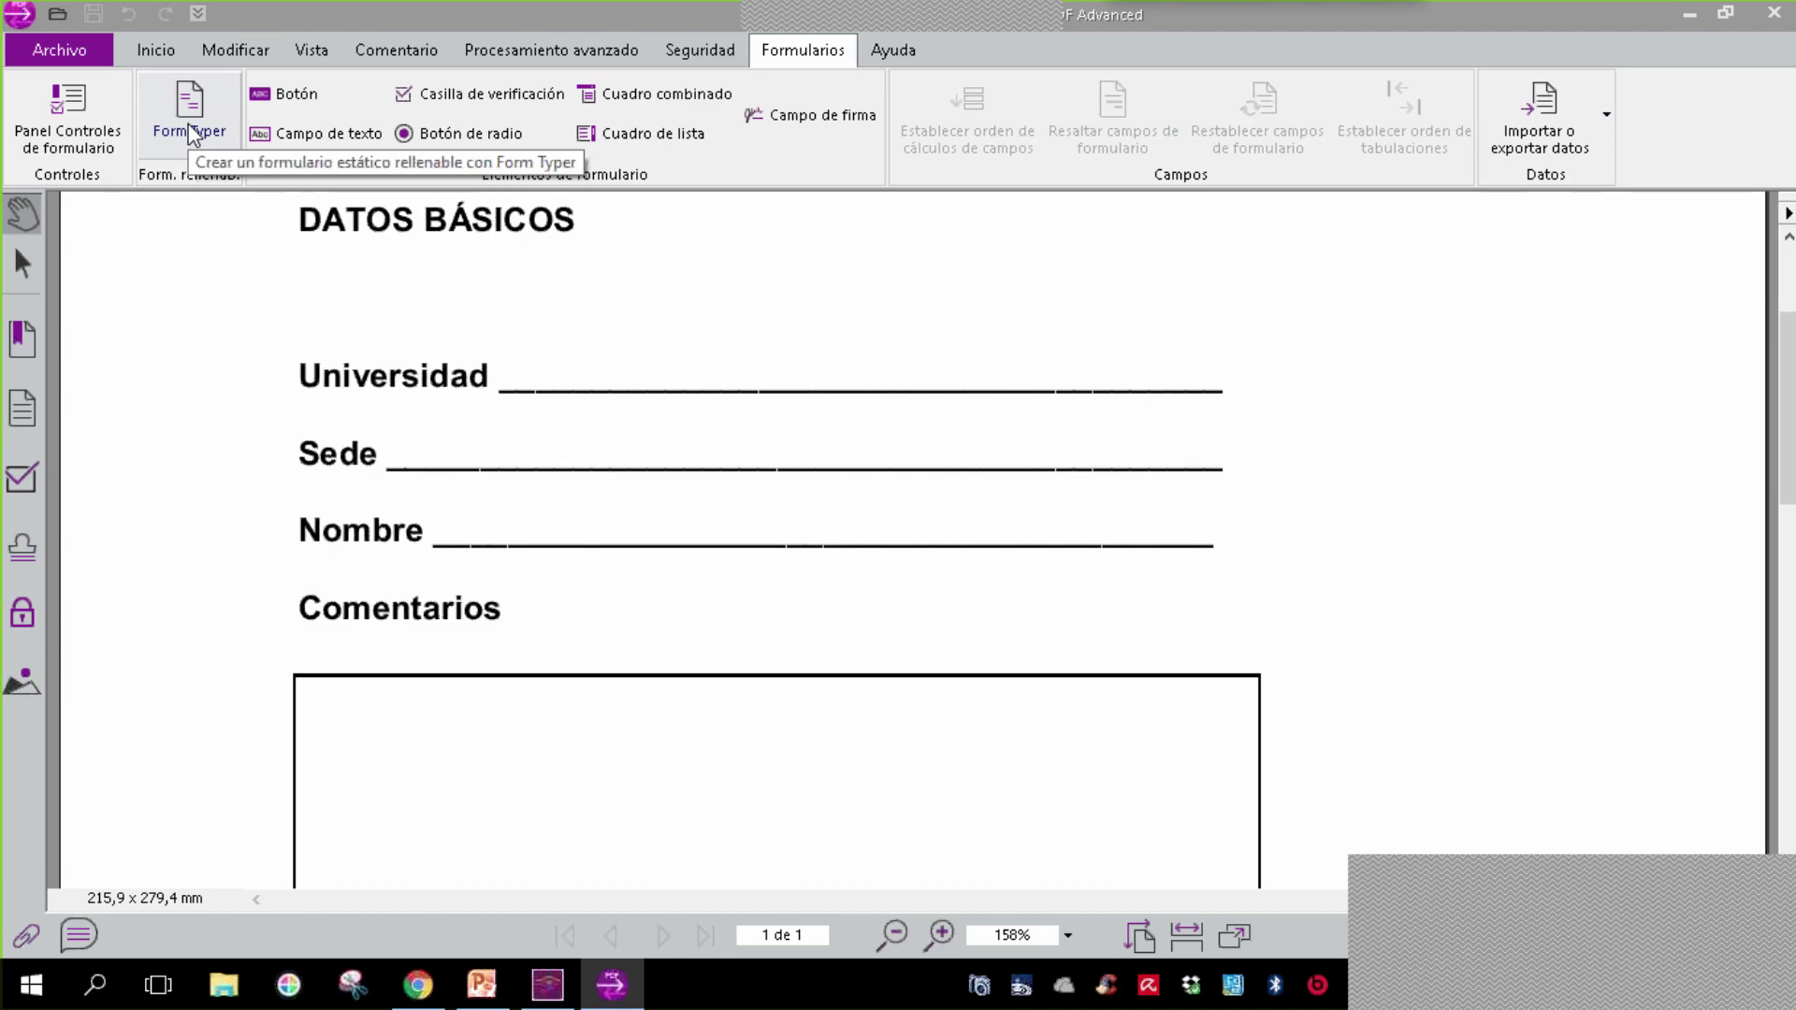
pyautogui.click(190, 126)
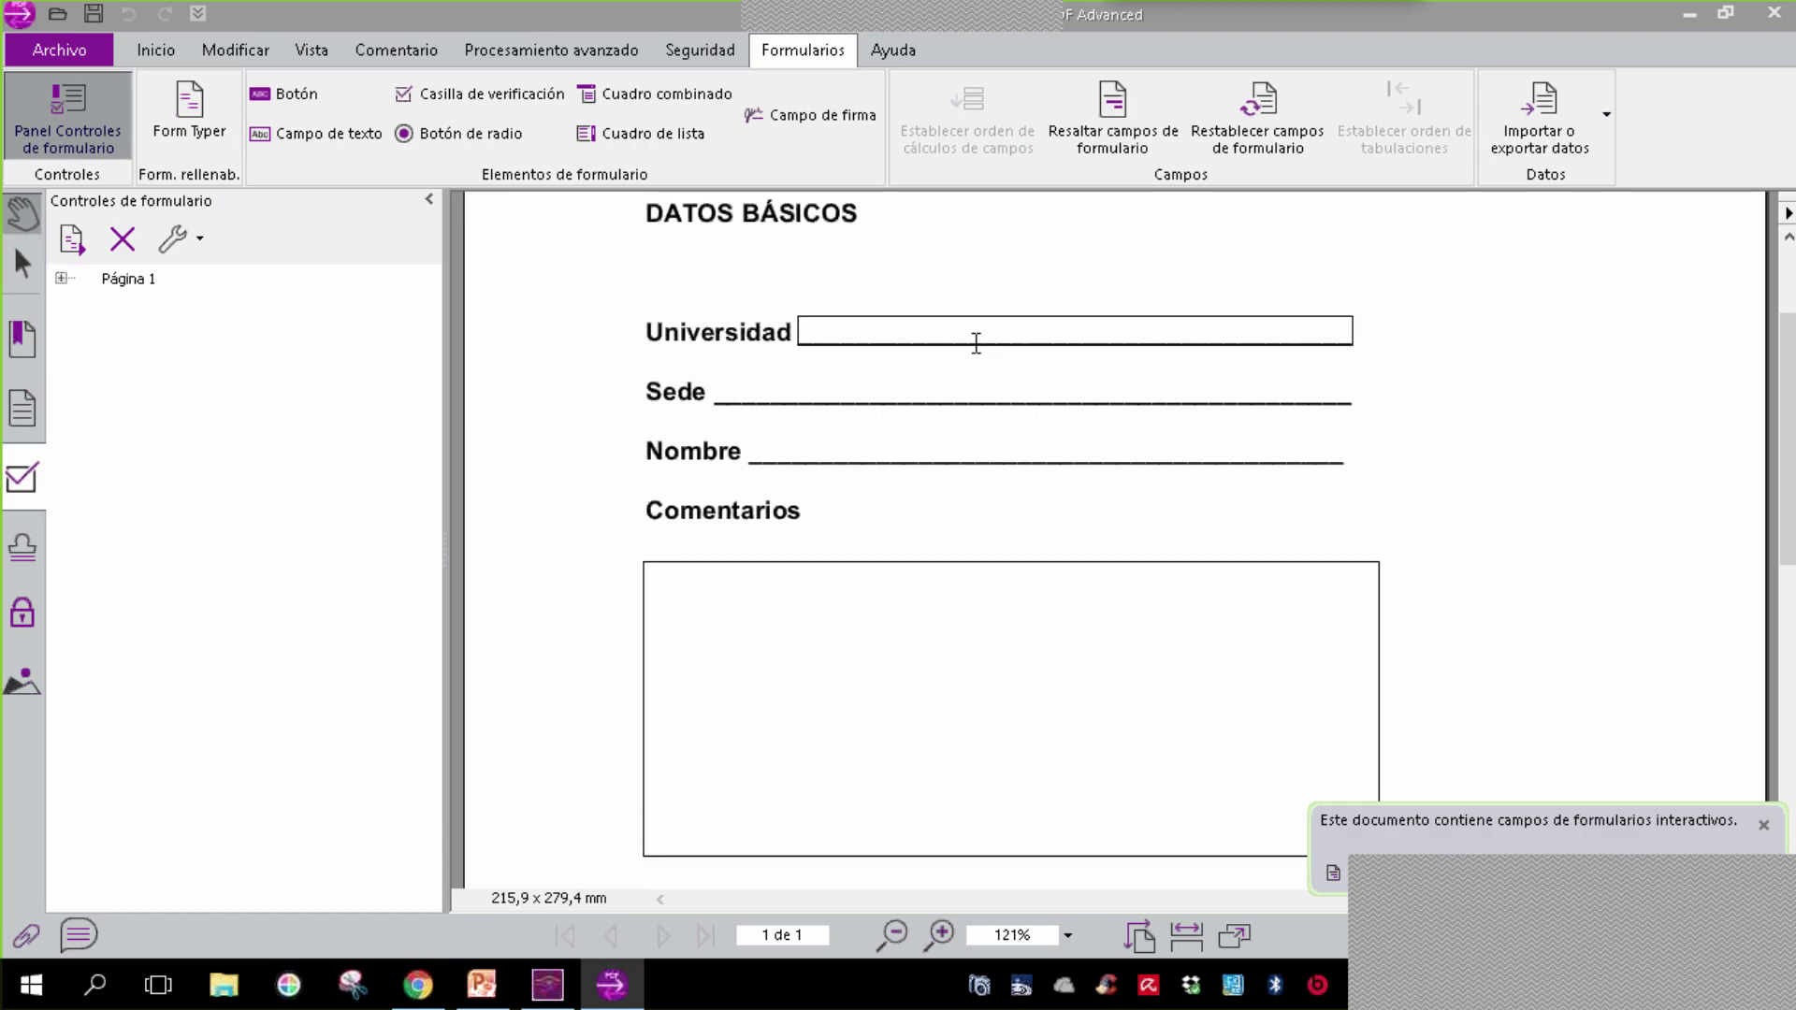
pyautogui.click(953, 339)
pyautogui.write('HHH')
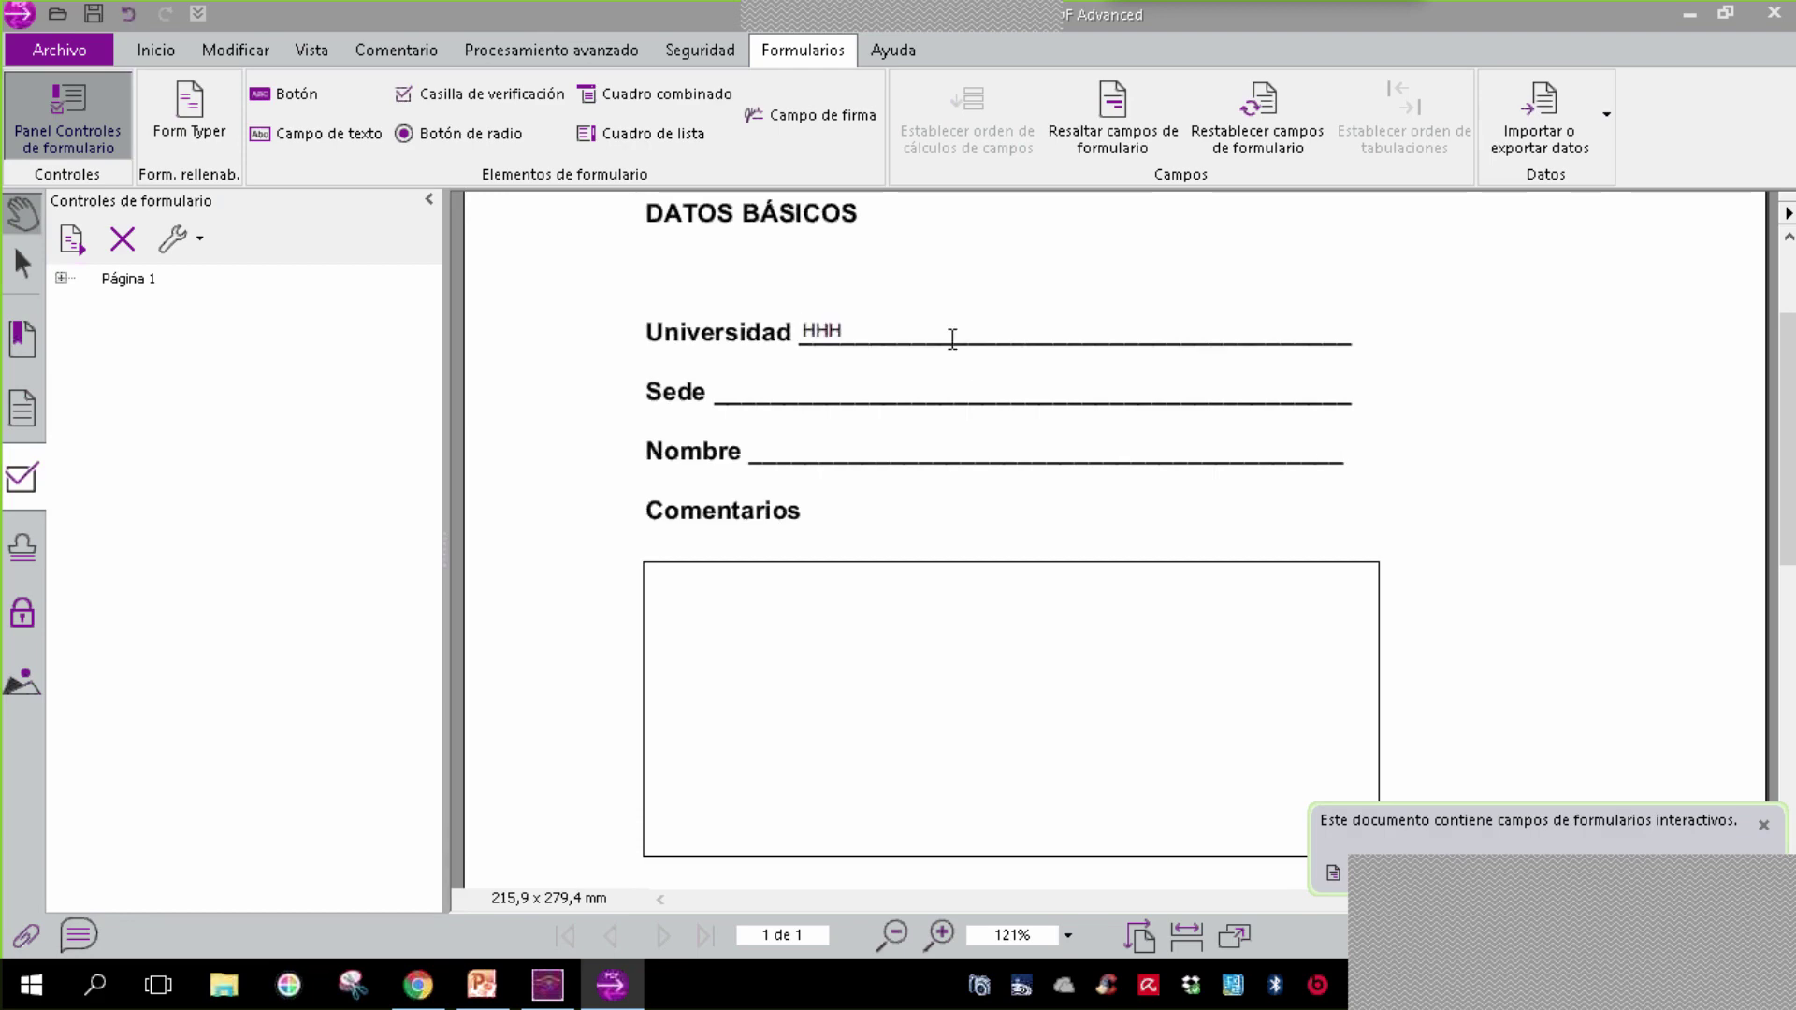
pyautogui.hotkey('ctrl', 'z')
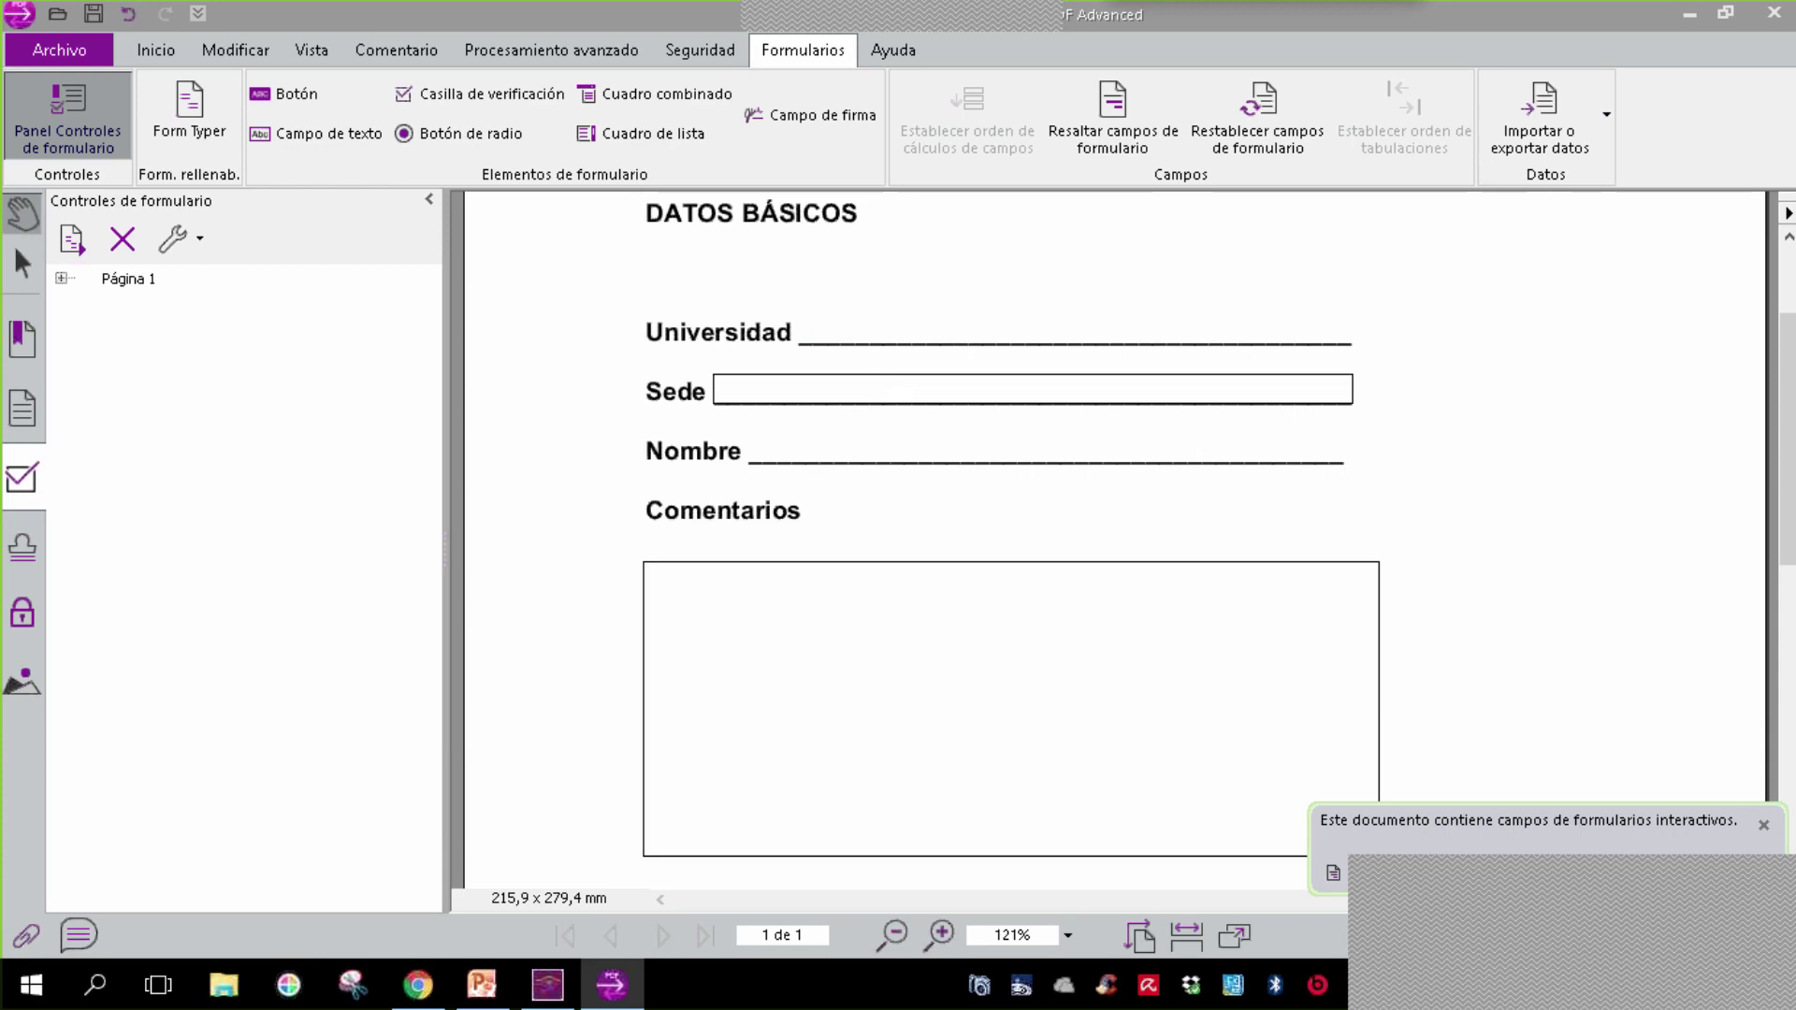
pyautogui.click(876, 379)
pyautogui.write('KKKKK')
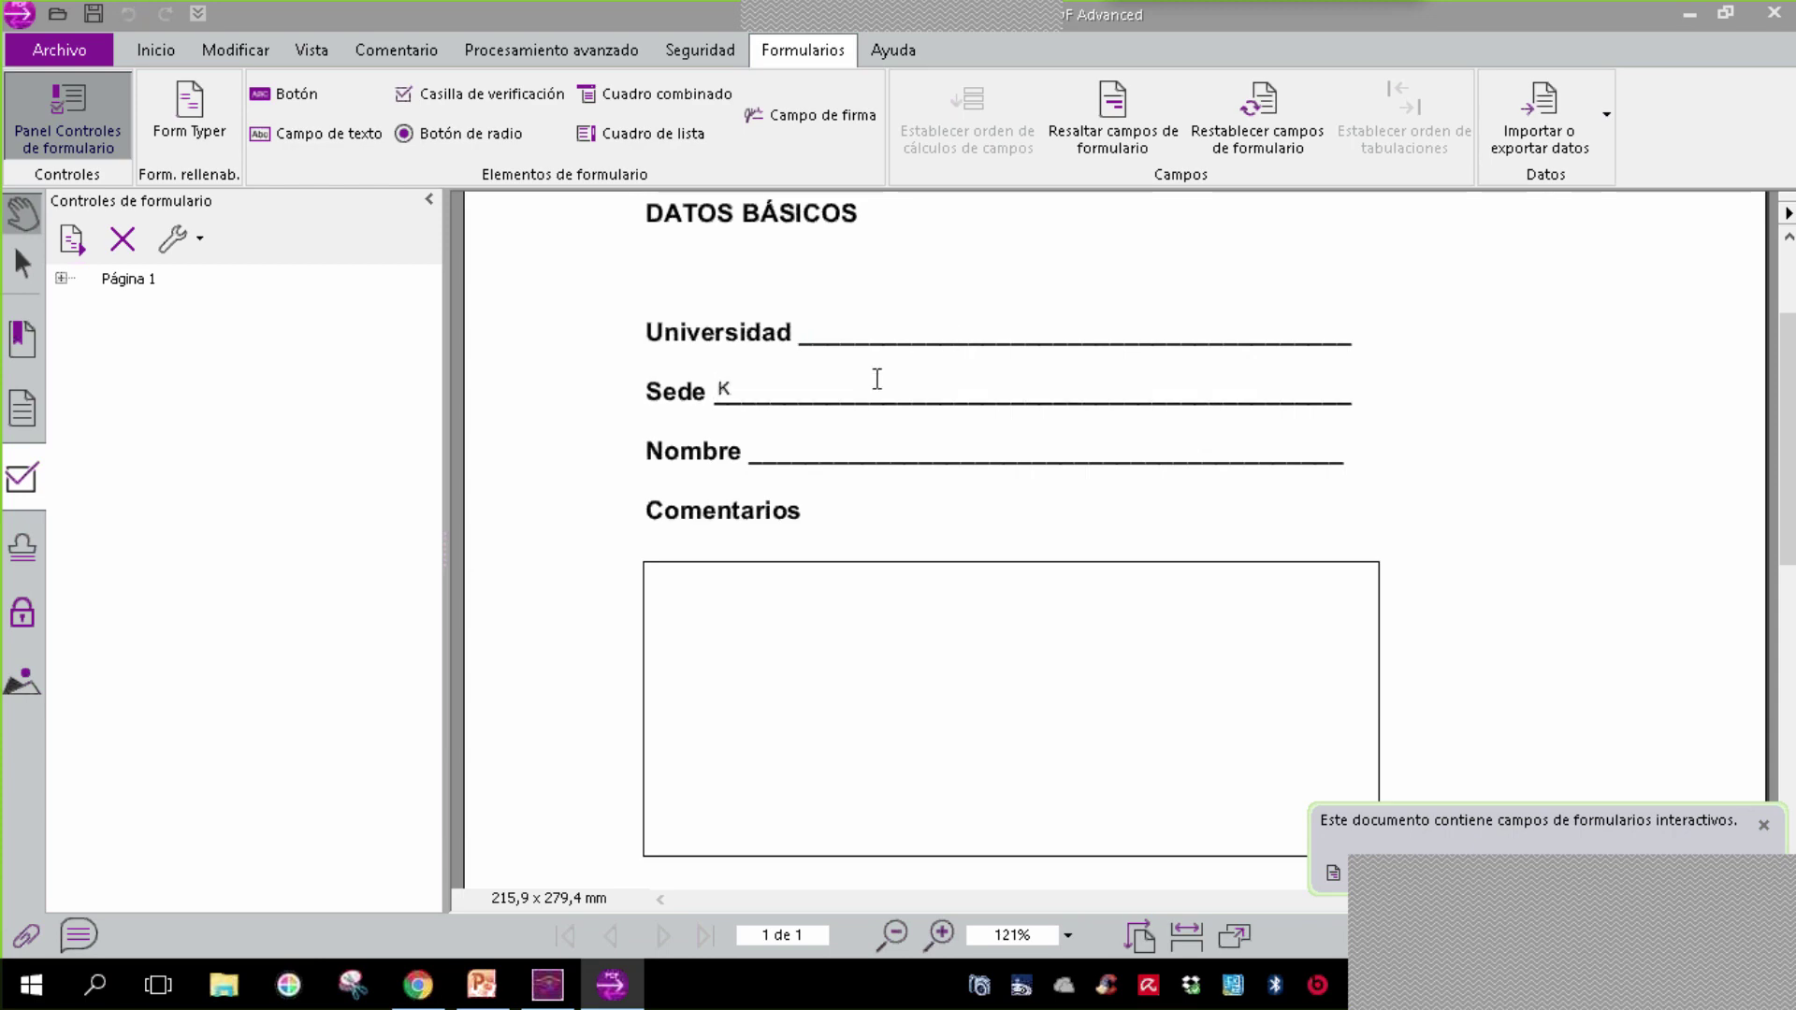
pyautogui.press('BackSpace')
pyautogui.press('BackSpace')
pyautogui.press('BackSpace')
pyautogui.press('BackSpace')
pyautogui.press('BackSpace')
# - Save a copy of the form PDF on Escritorio, renaming it from '...1' to 'FORMULARIO DE PRUEBA R'
pyautogui.click(60, 47)
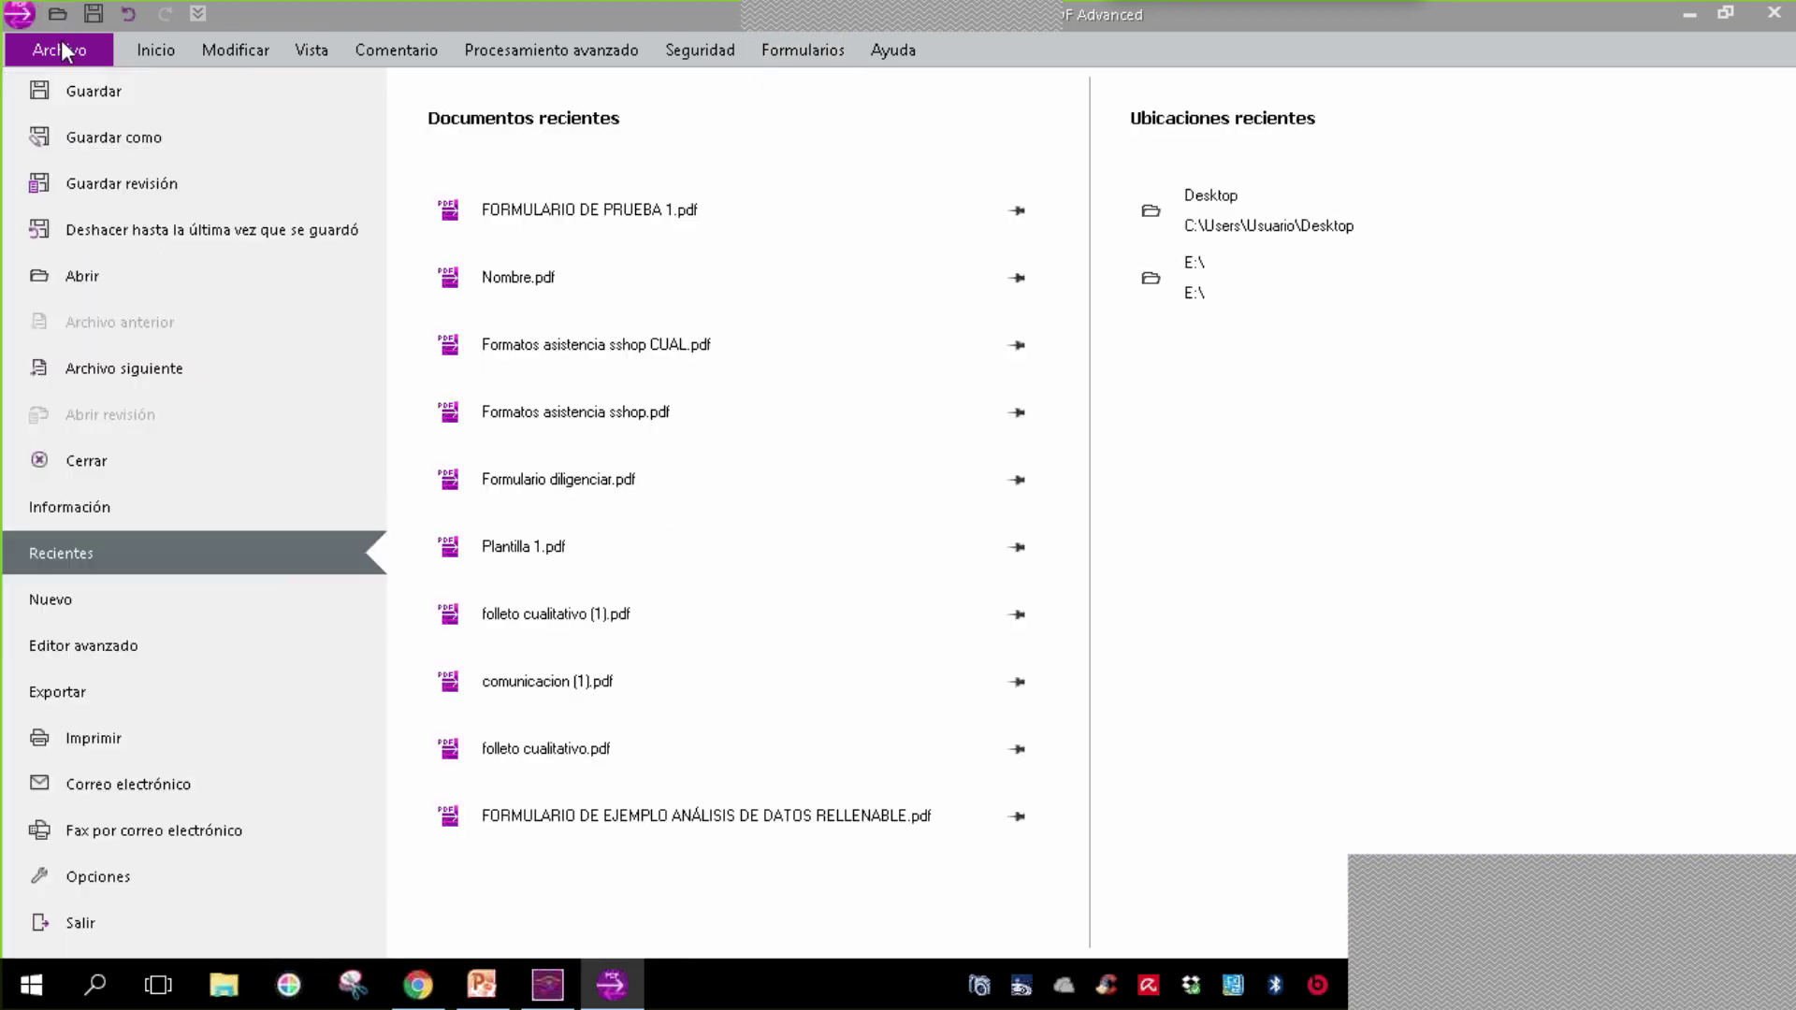
pyautogui.click(42, 150)
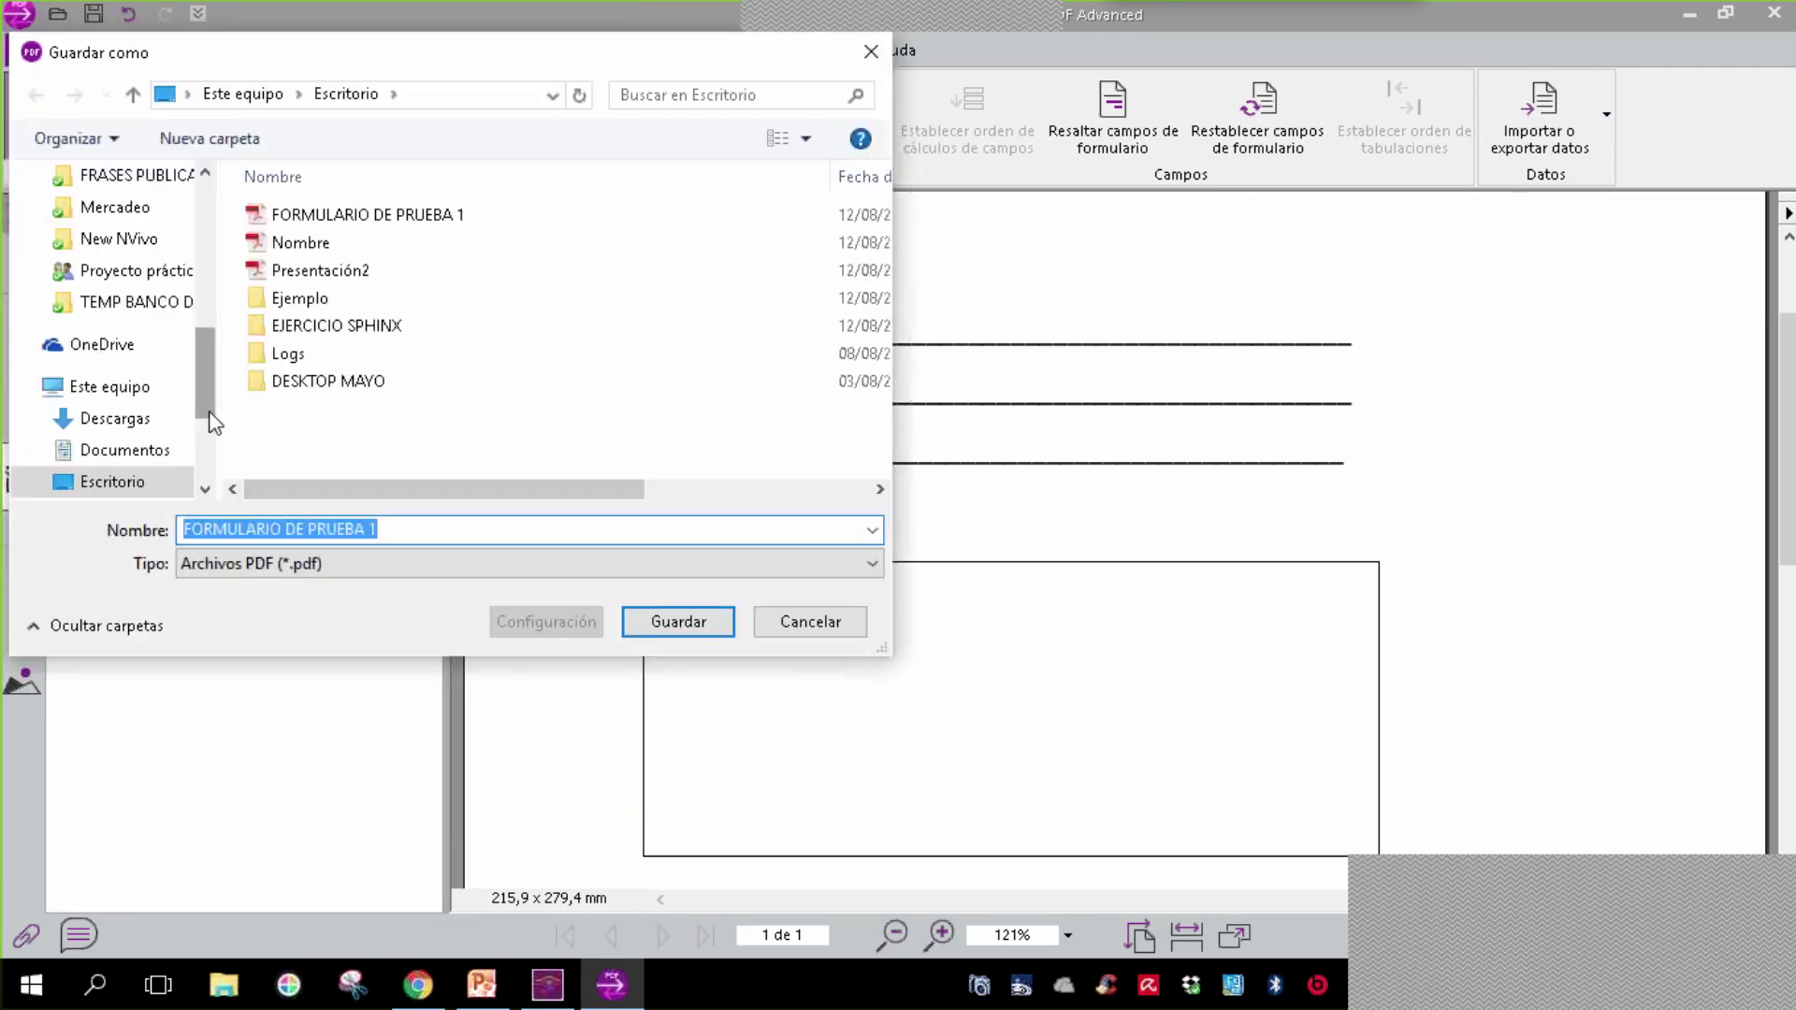
pyautogui.click(435, 531)
pyautogui.press('BackSpace')
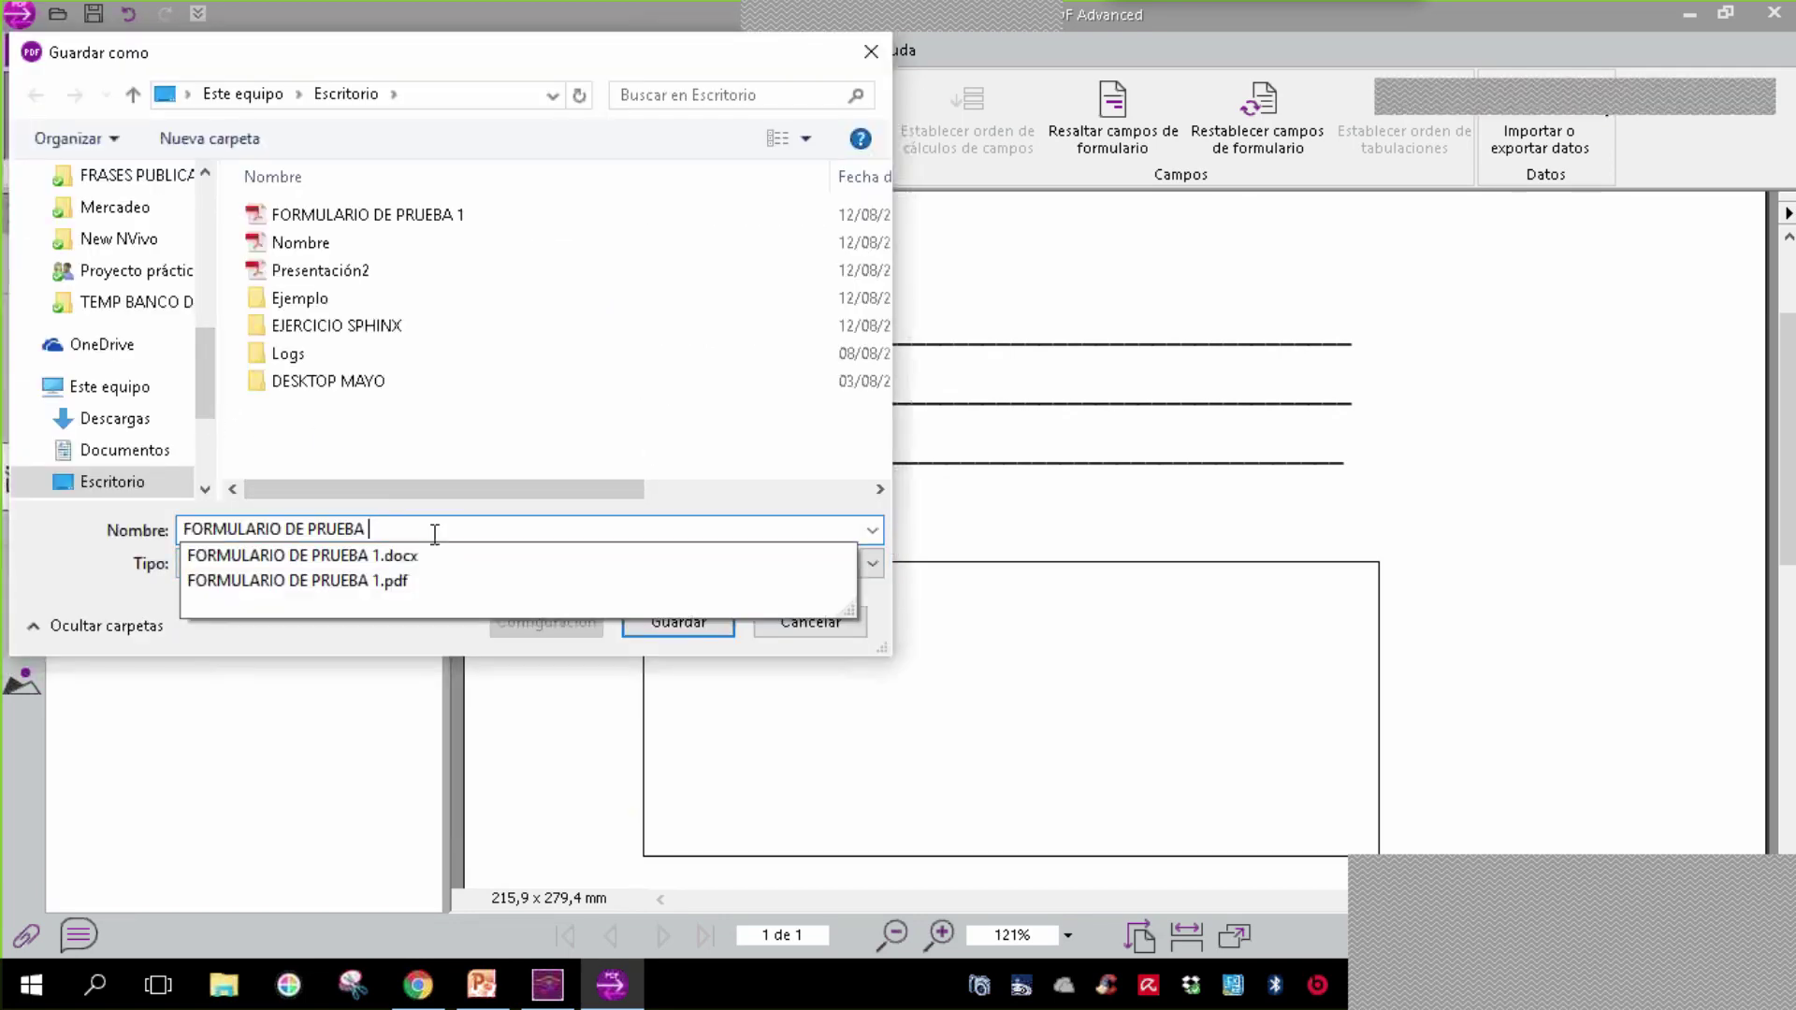
pyautogui.write('R')
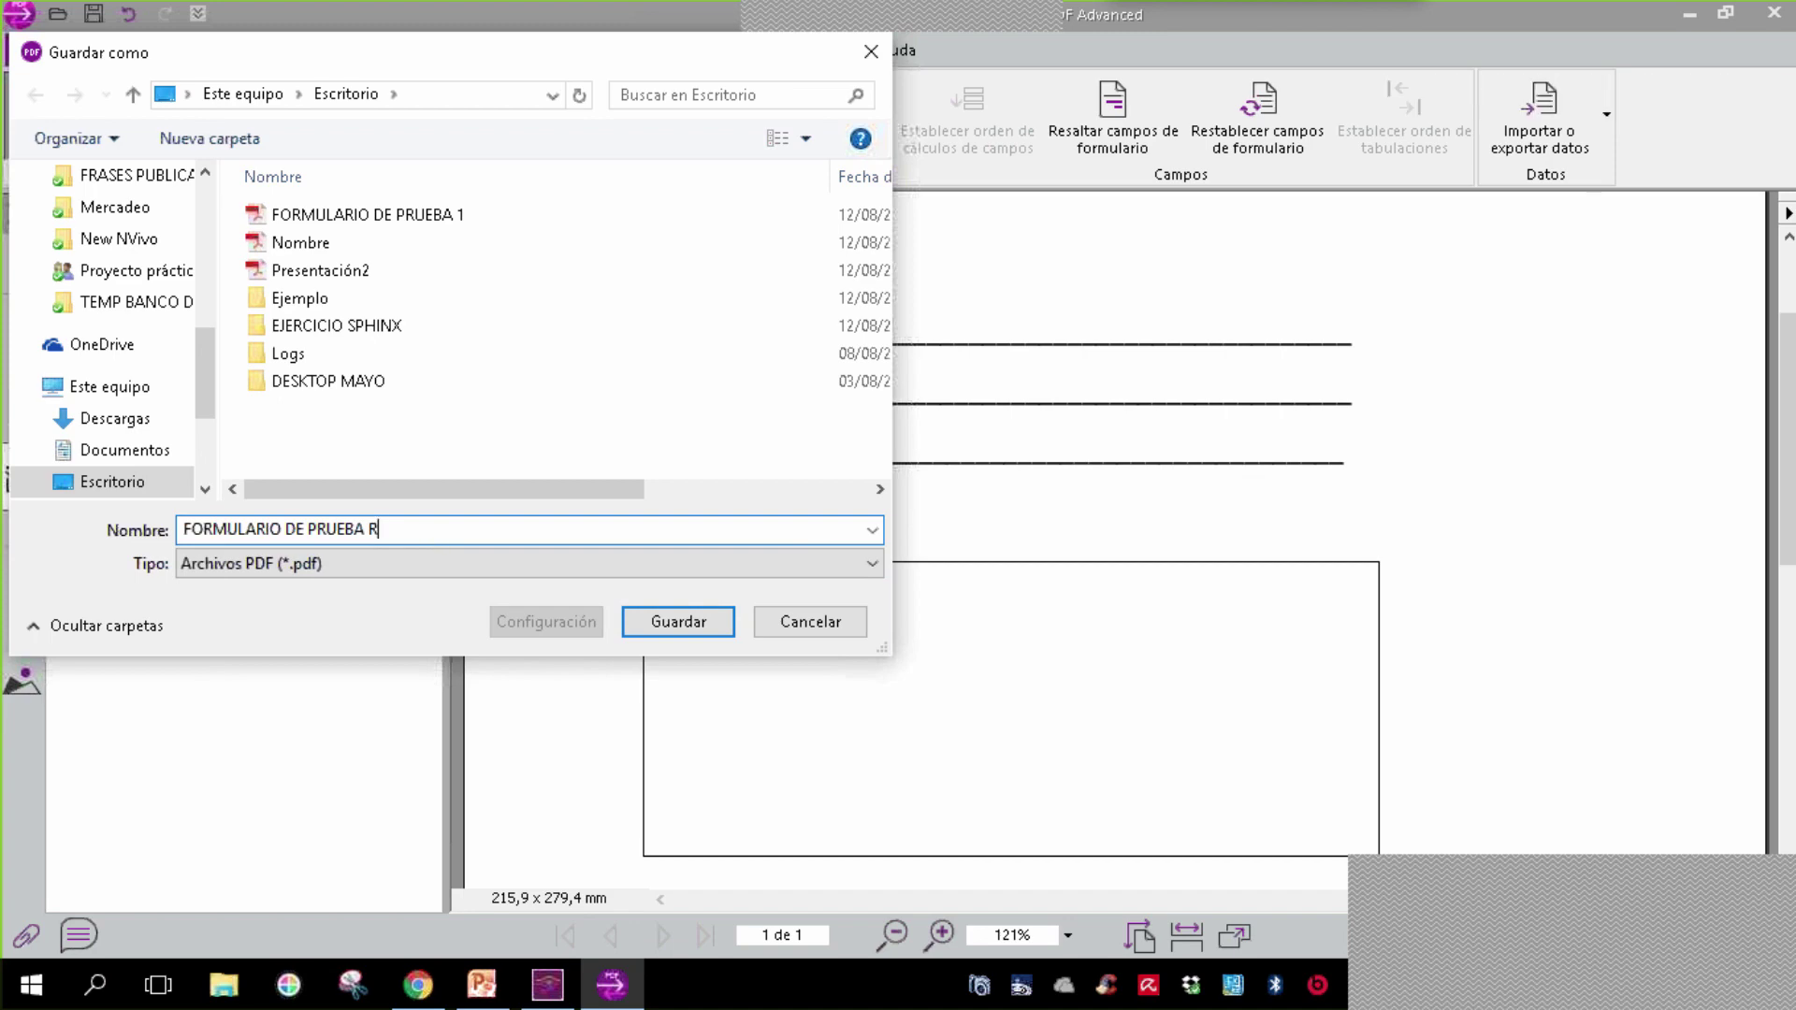
pyautogui.click(679, 625)
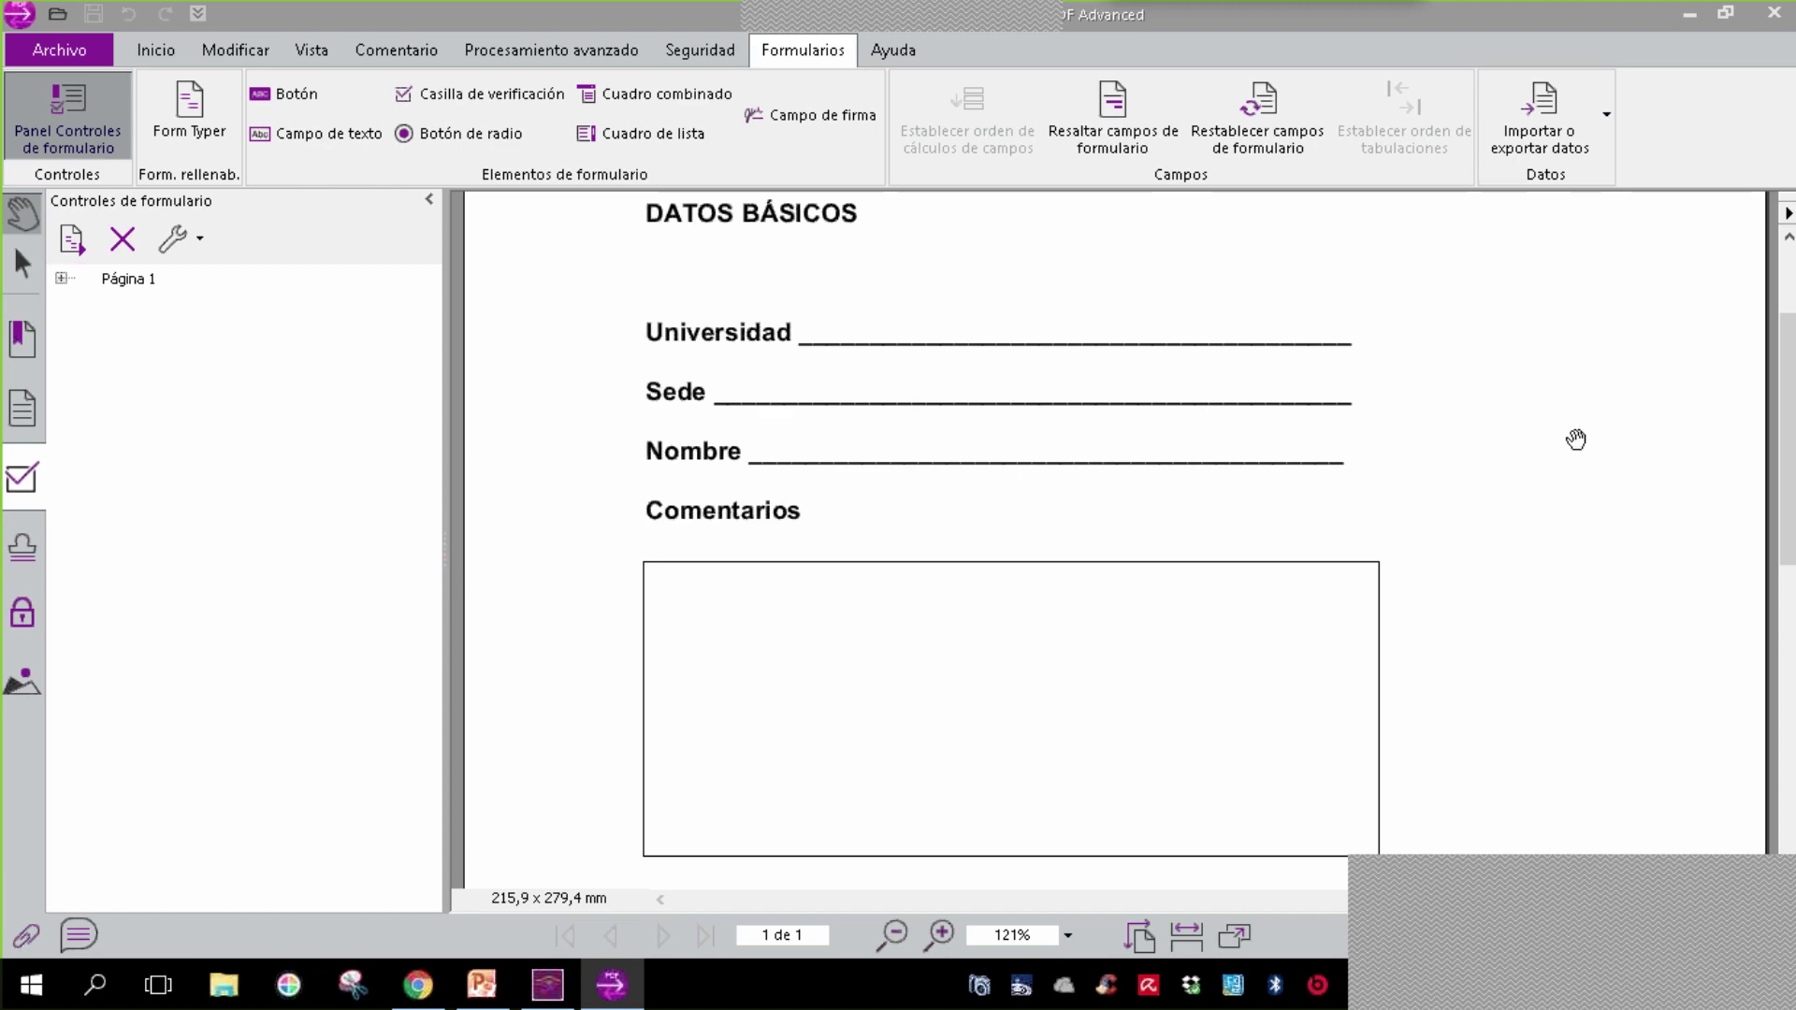
# - Open FORMULARIO DE PRUEBA R.pdf from the desktop in Acrobat Reader and focus its Universidad field
pyautogui.click(1692, 17)
pyautogui.click(938, 753)
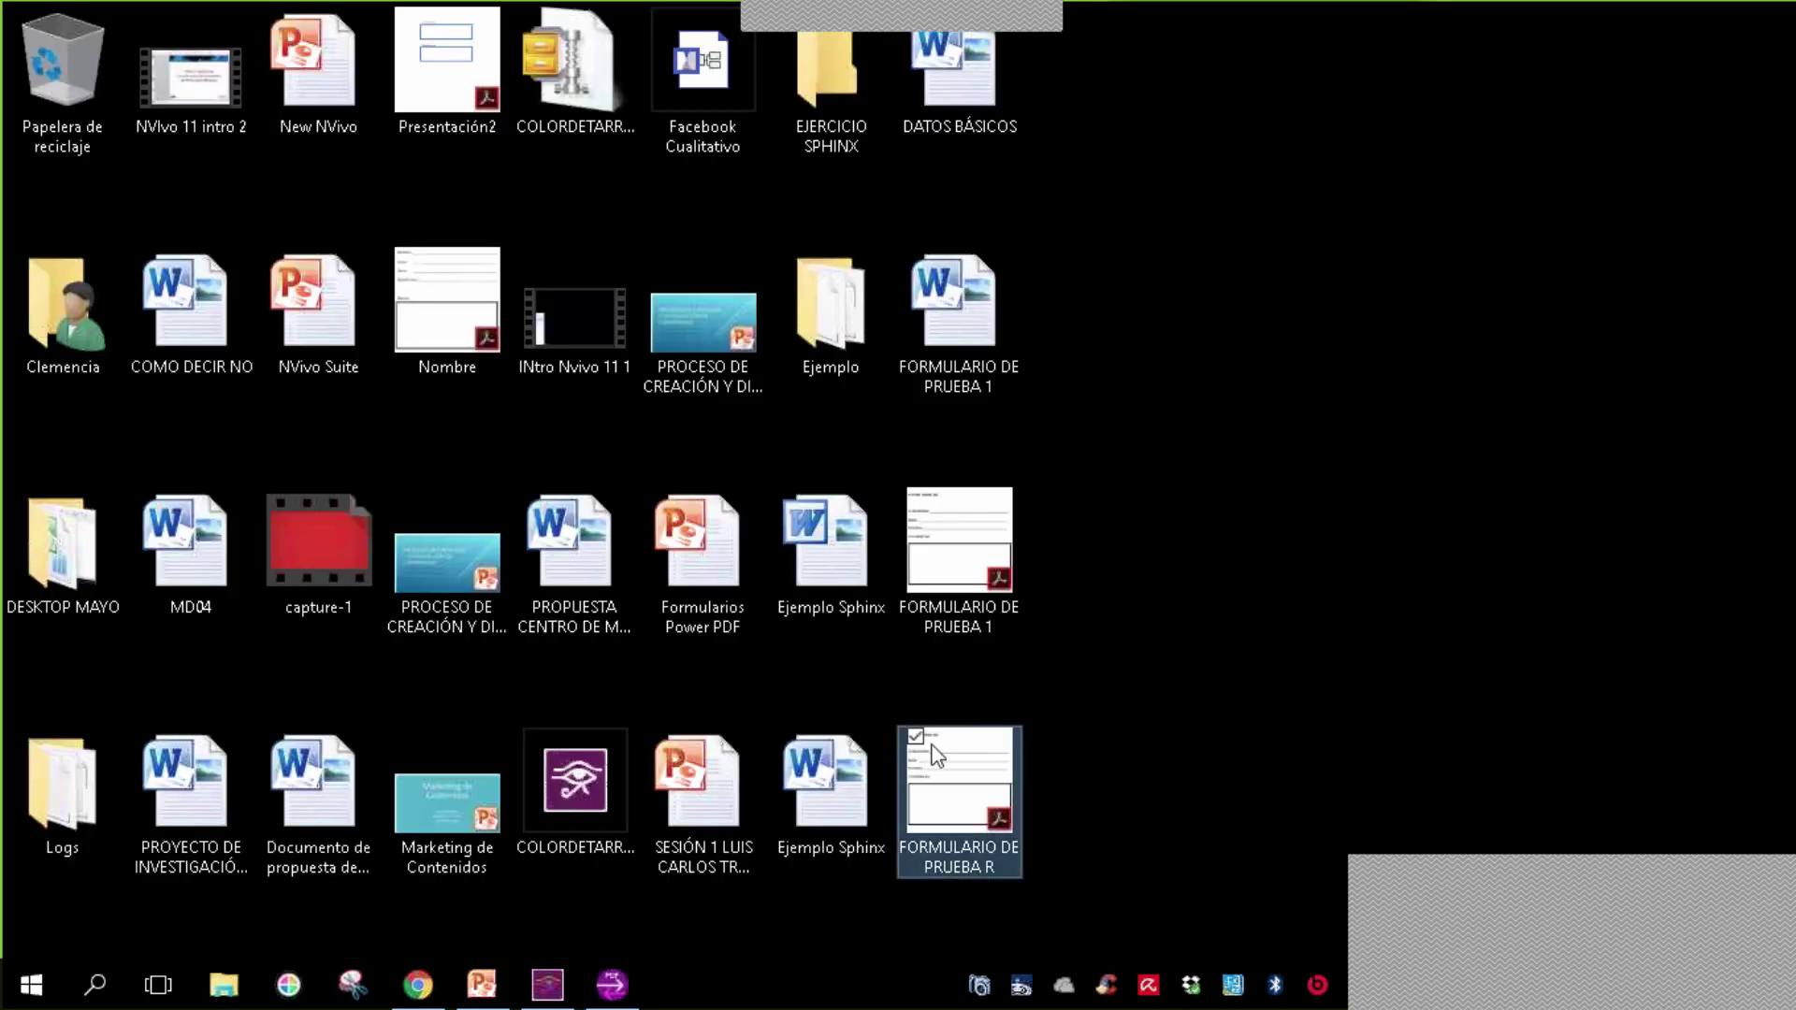
pyautogui.press('Return')
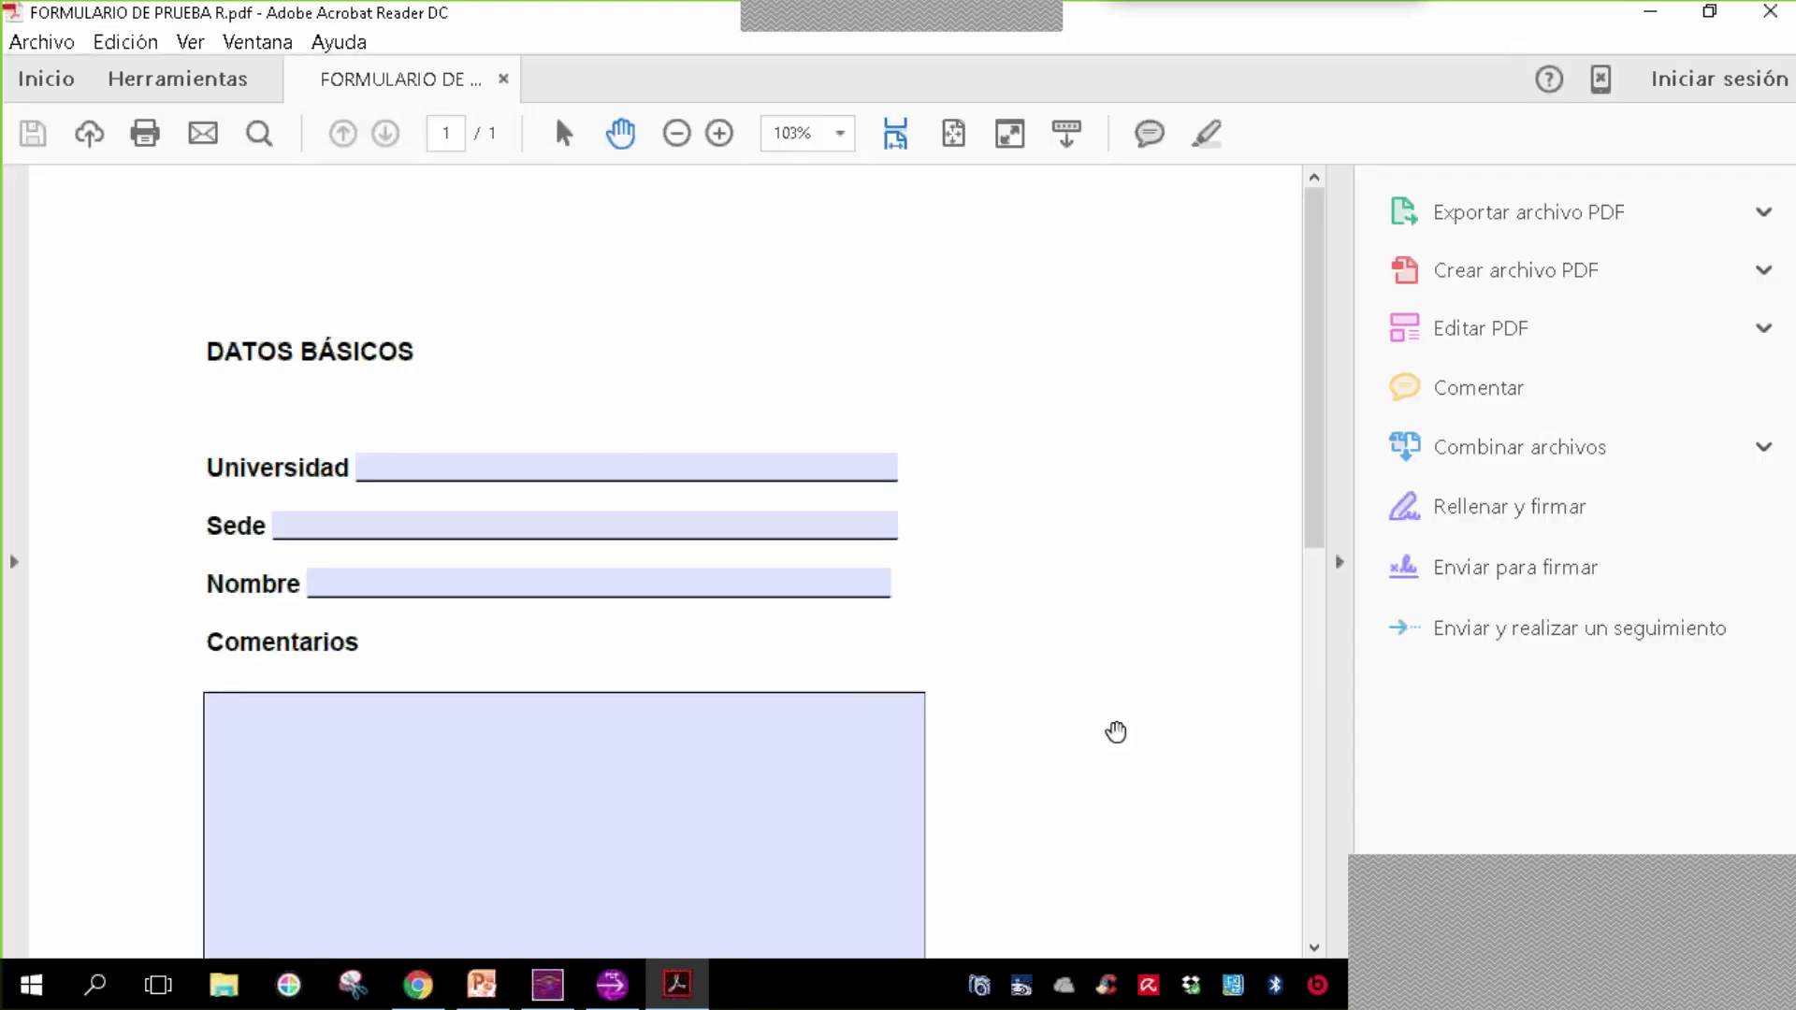
pyautogui.click(574, 464)
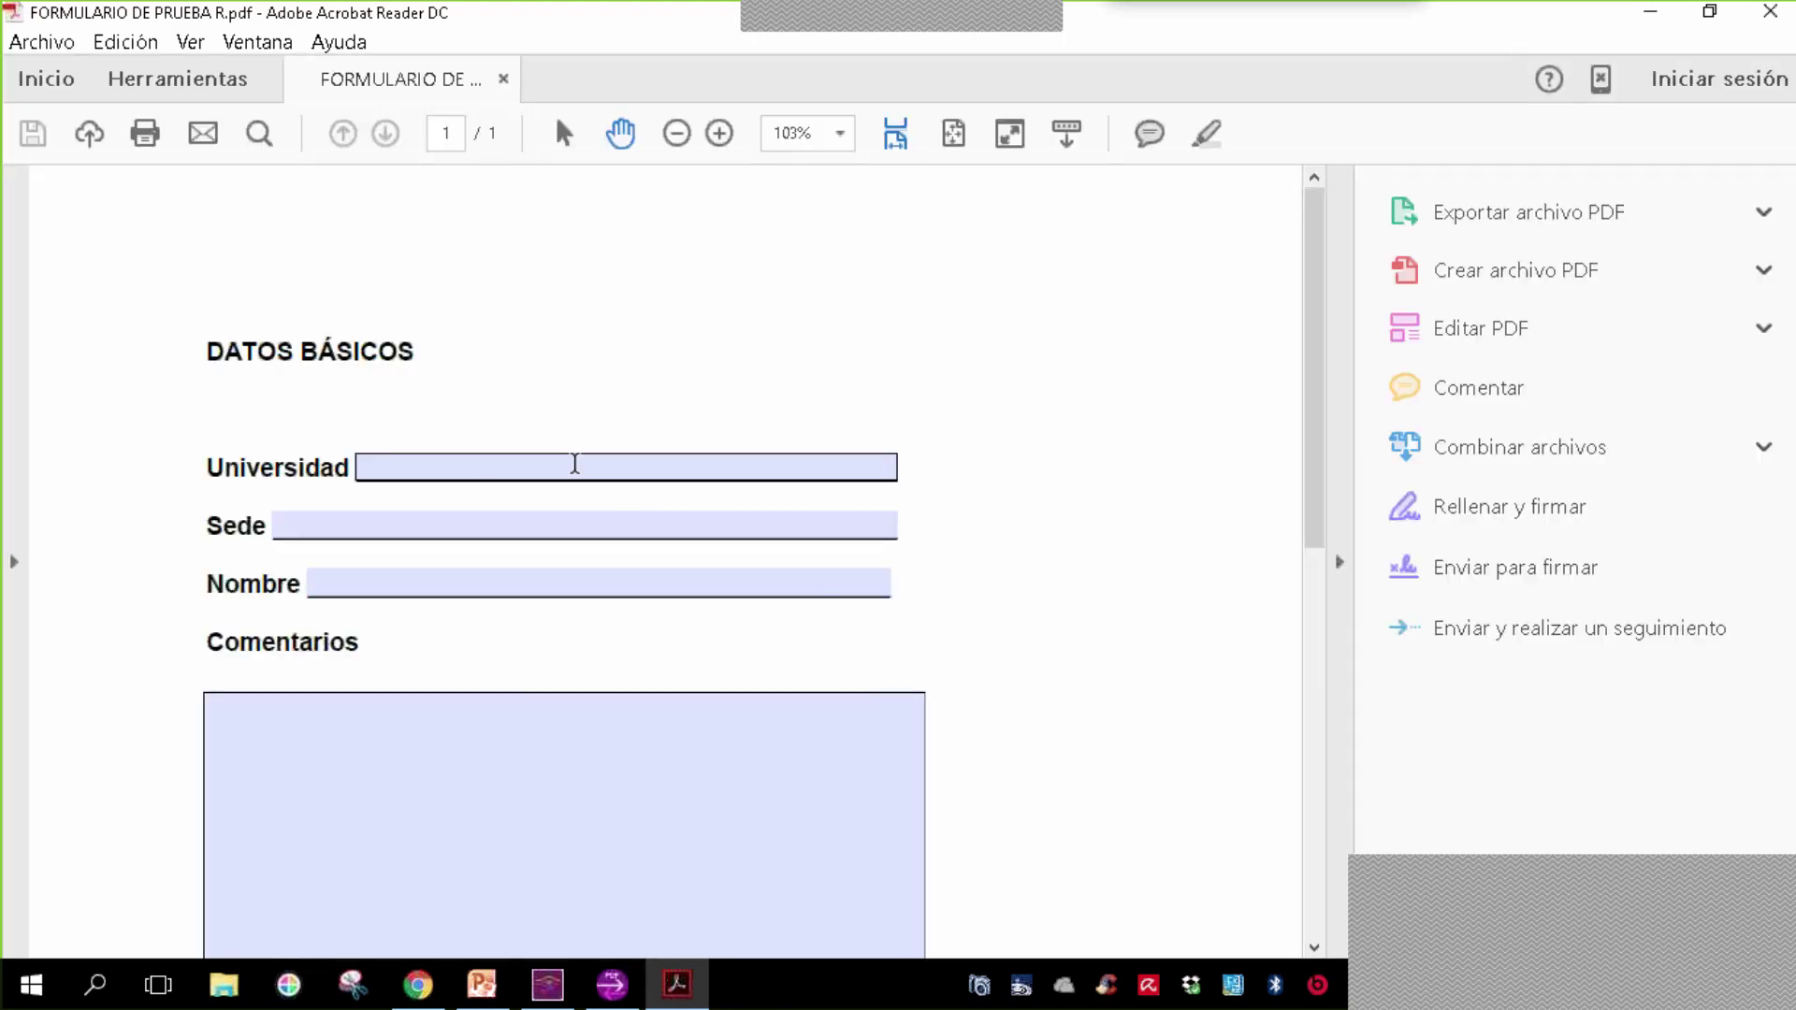
# - Enter 'Universidad Nacional de Colombia' as Universidad and 'Bogotá' as Sede
pyautogui.click(587, 466)
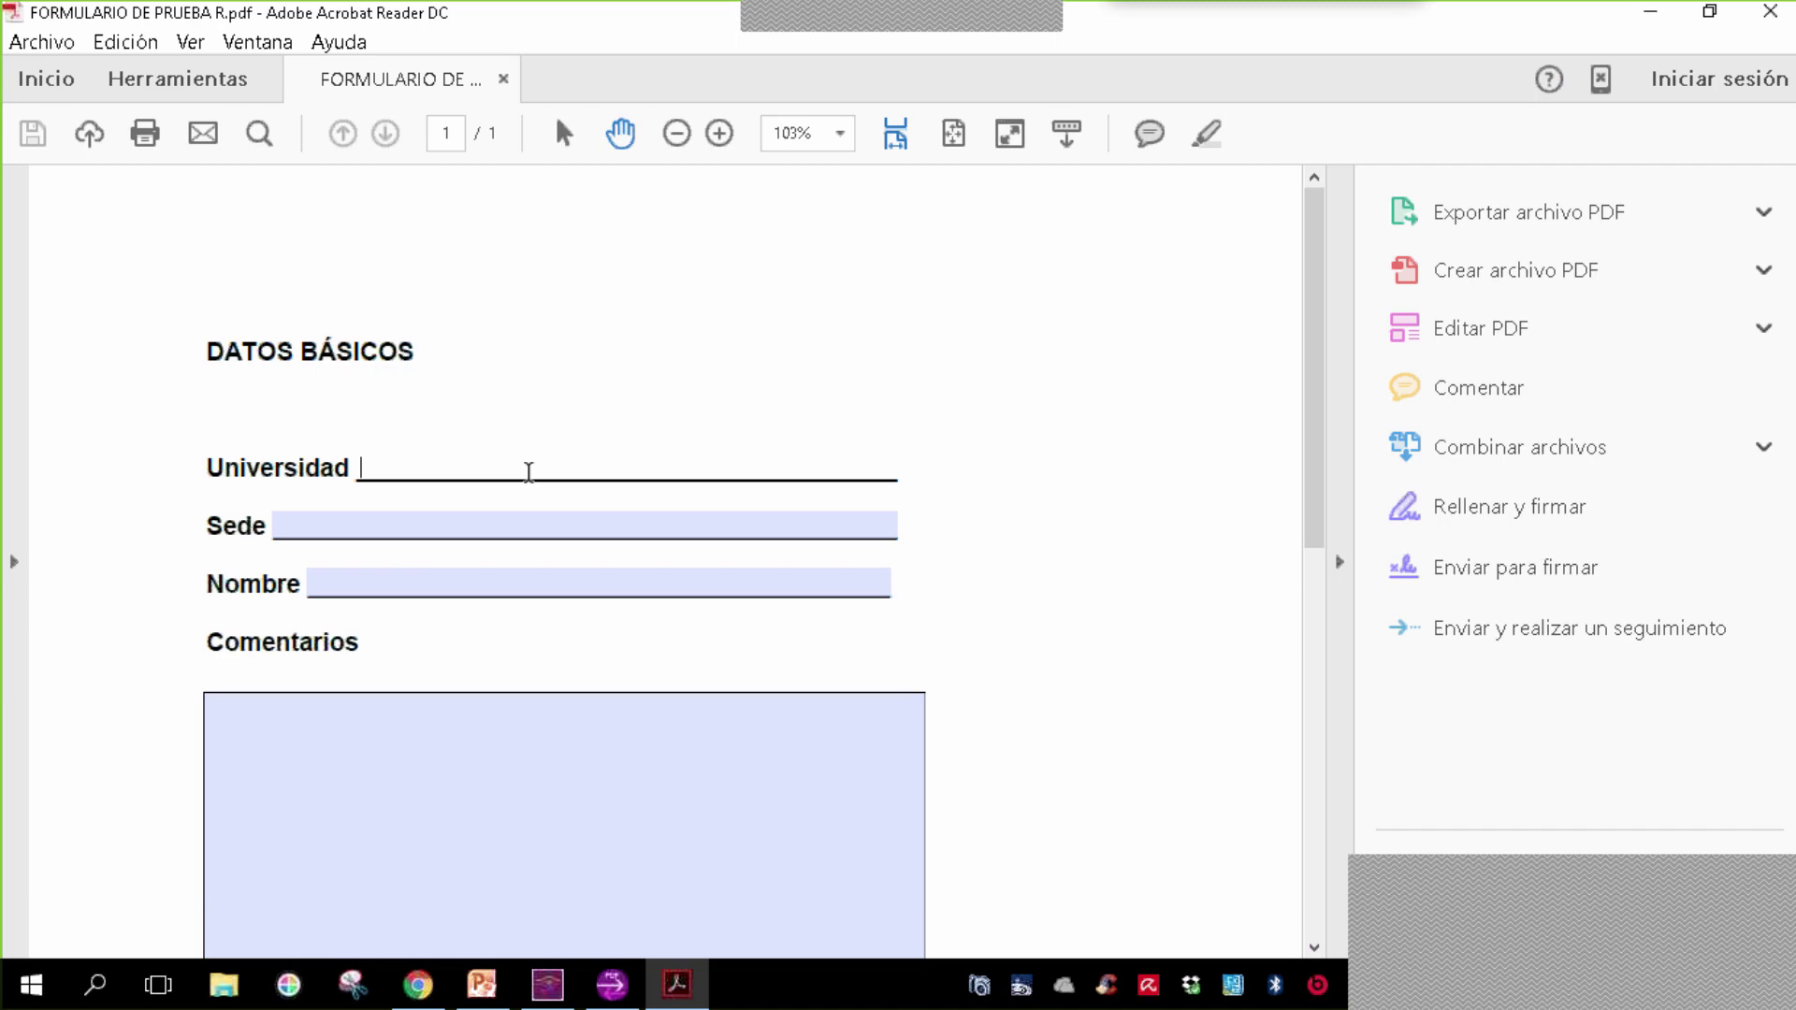
pyautogui.write('u')
pyautogui.press('BackSpace')
pyautogui.write('Universidad N')
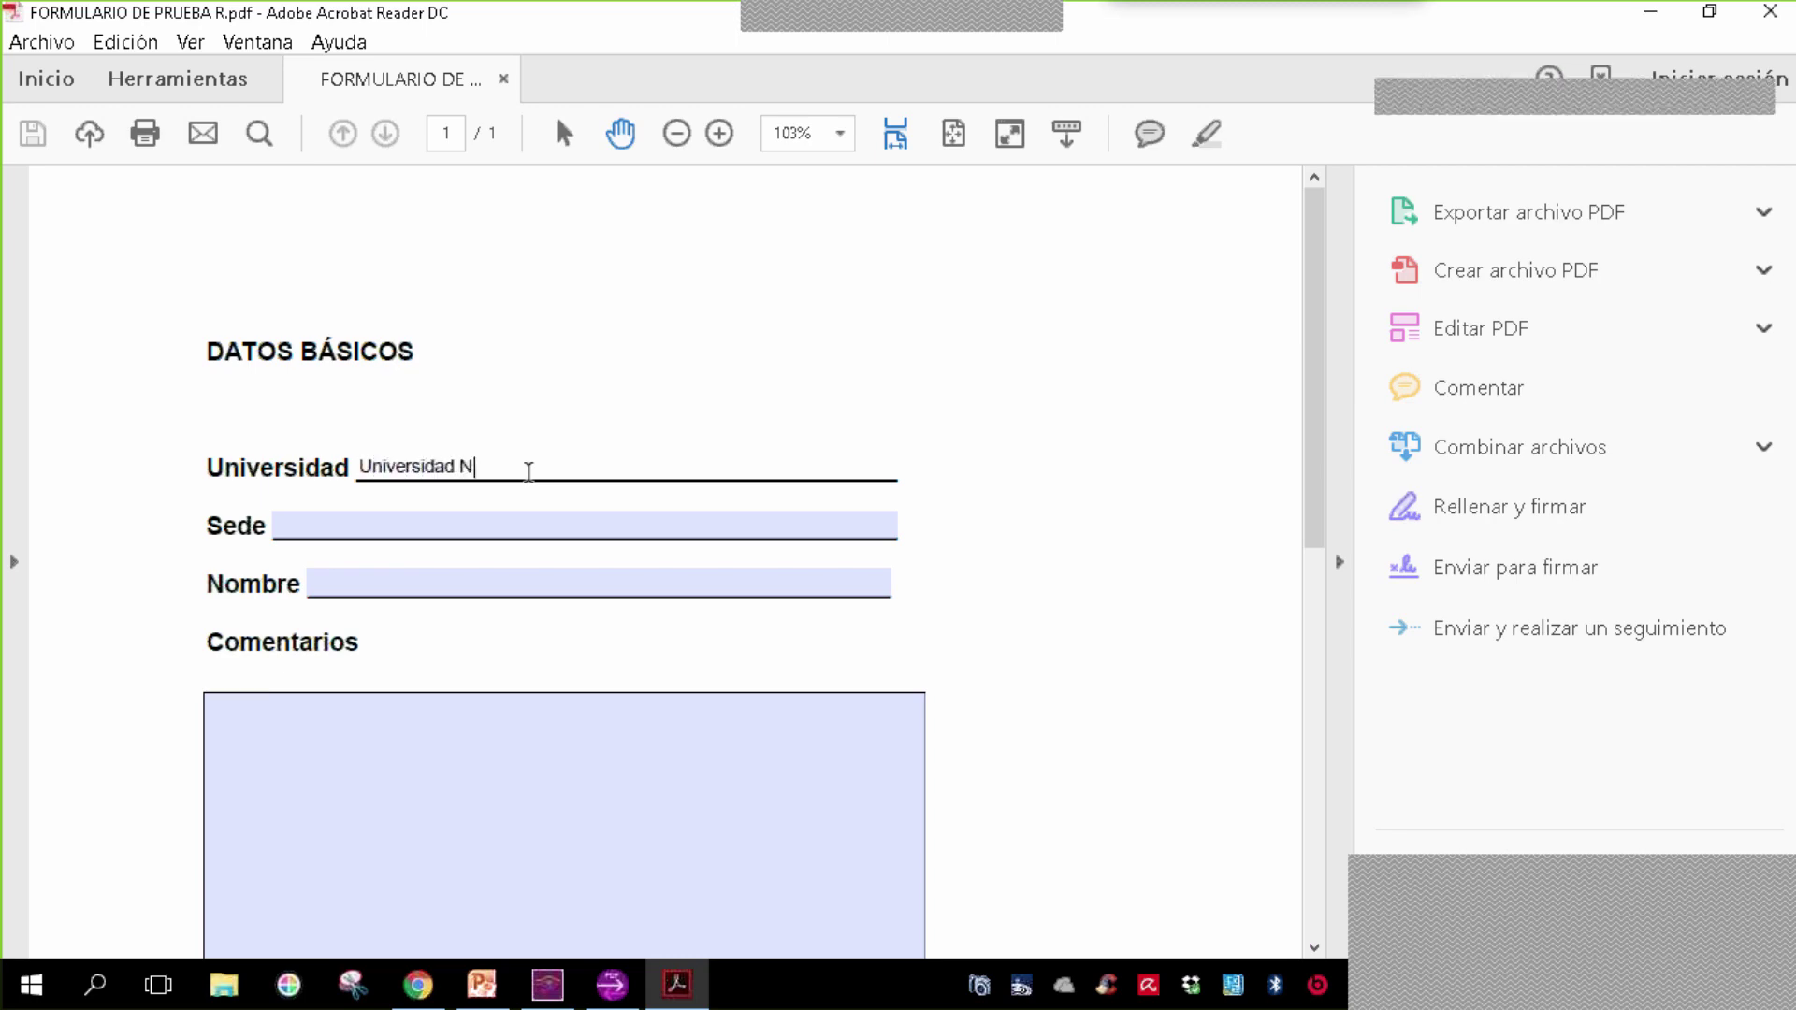
pyautogui.write('acional de Co')
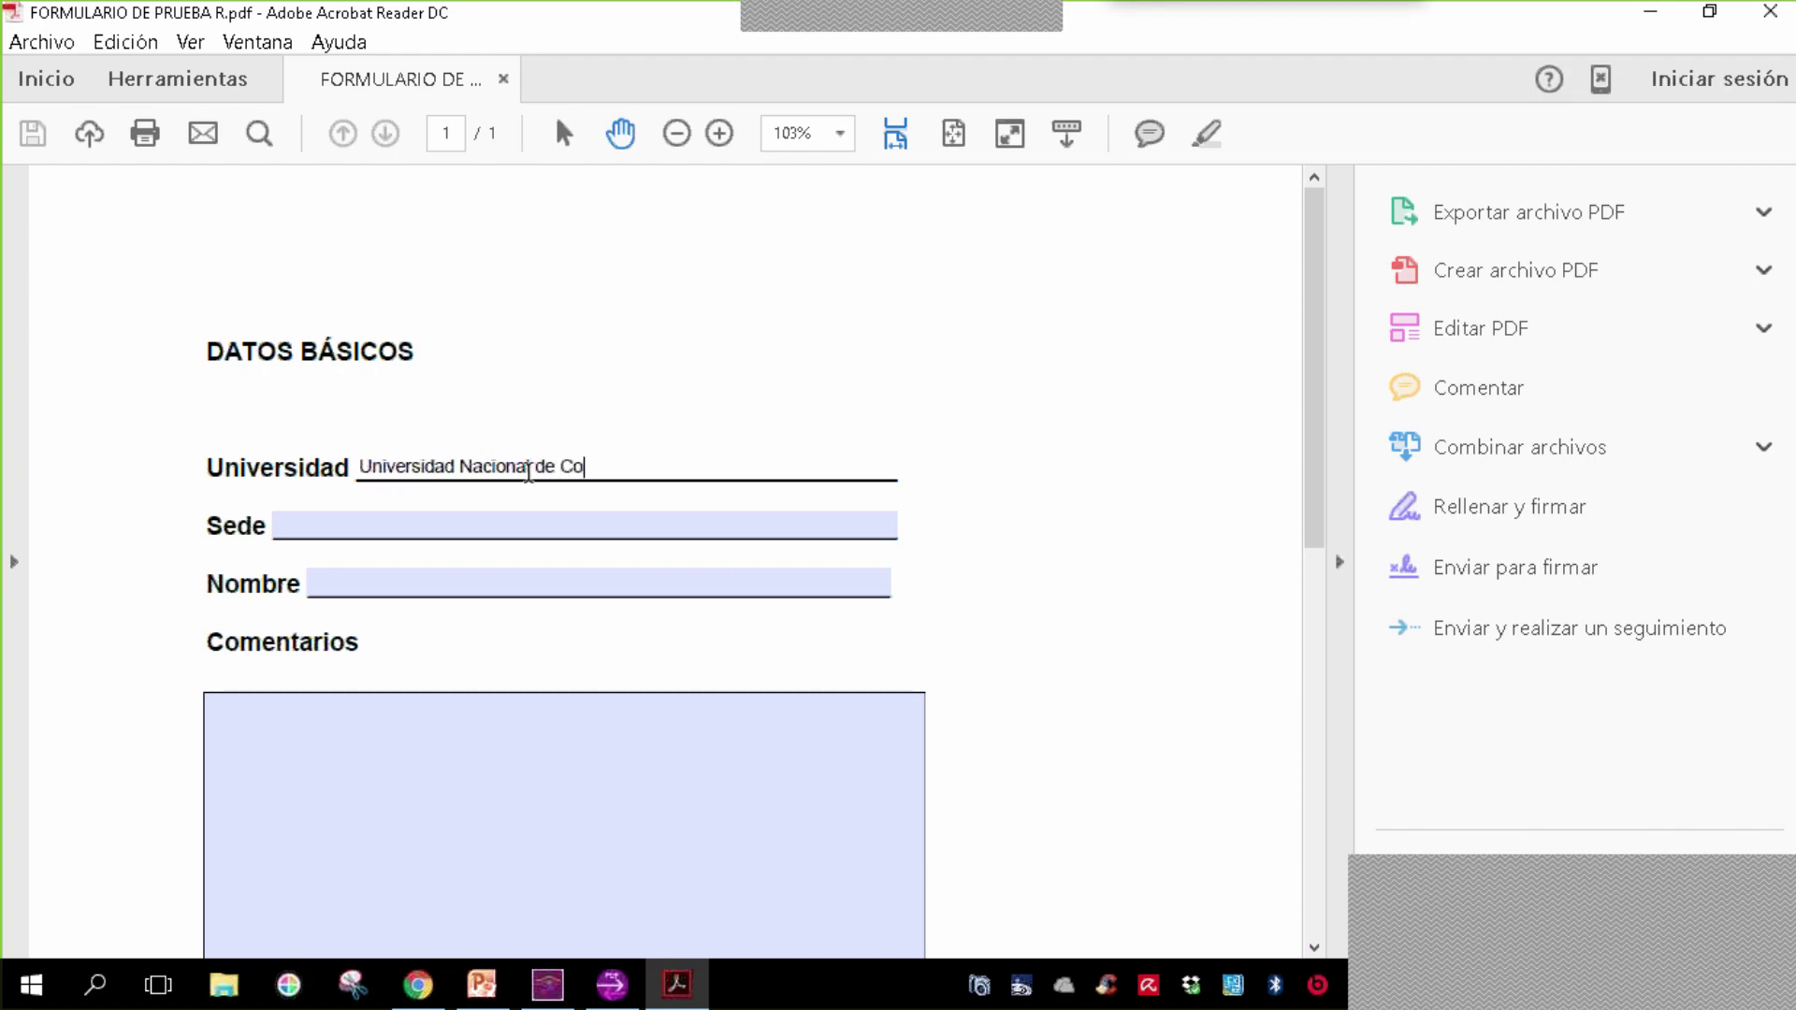
pyautogui.write('lombia')
pyautogui.click(449, 527)
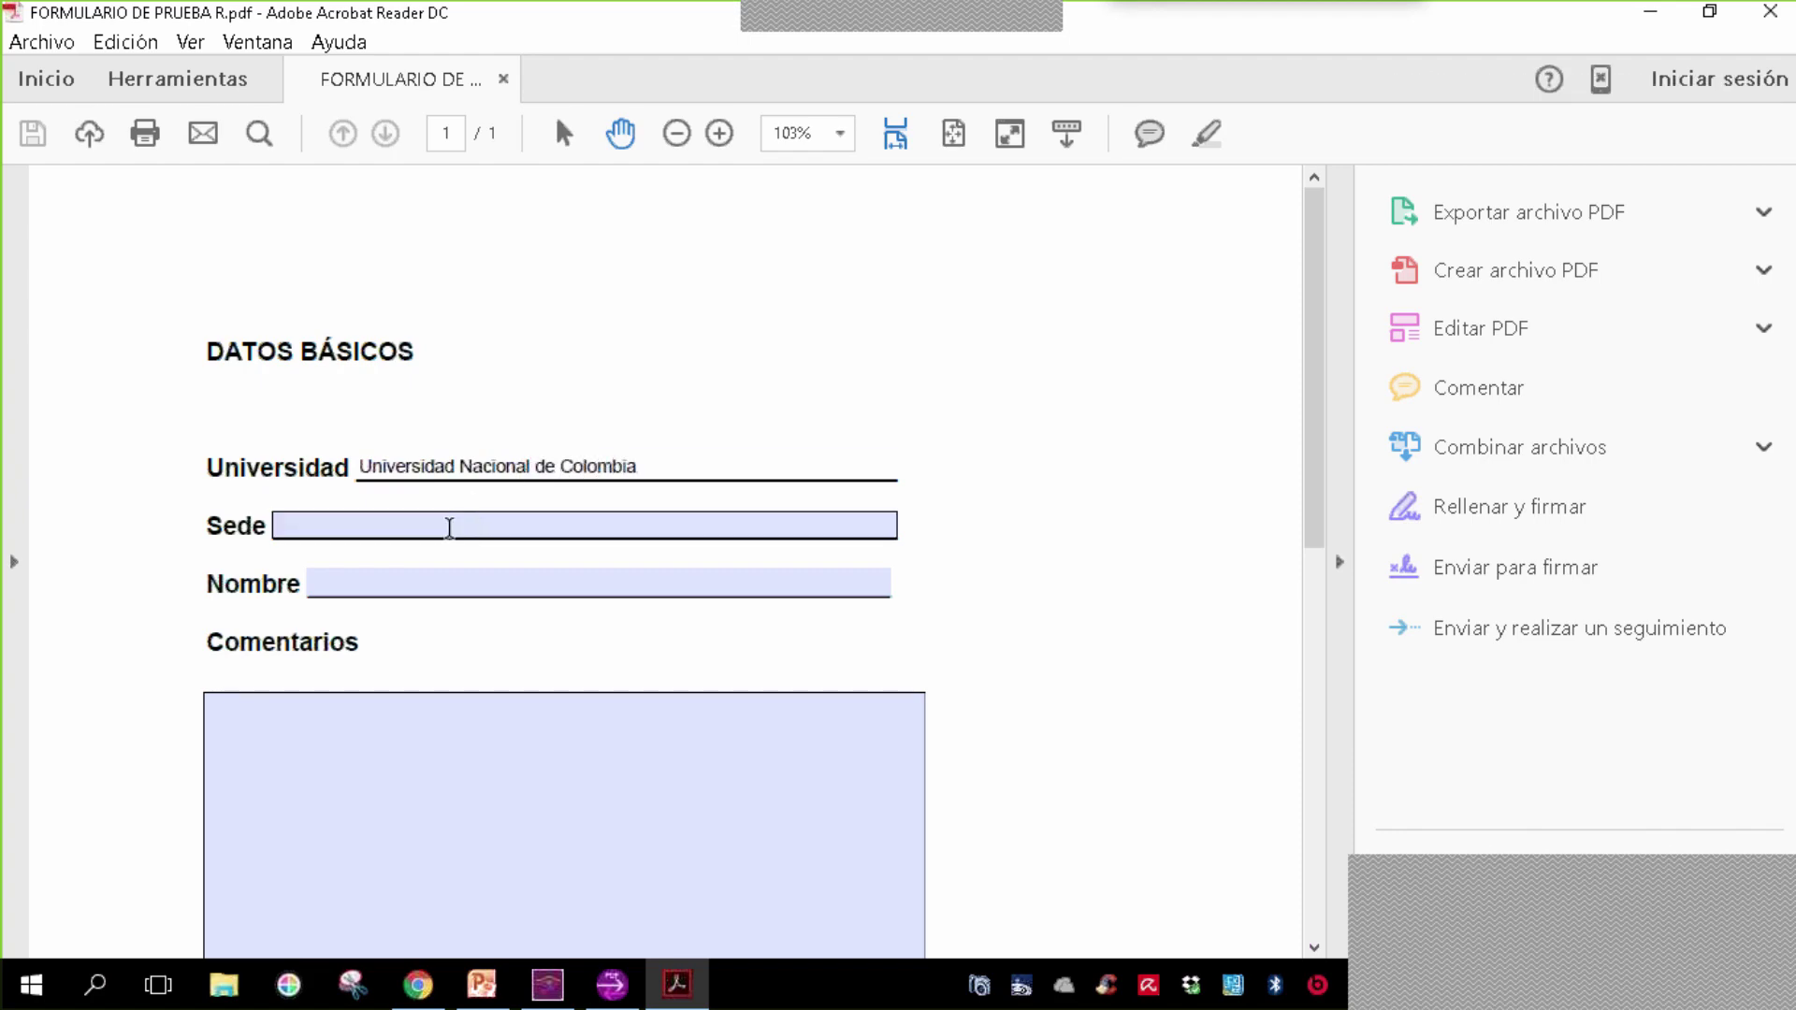
pyautogui.write('Bogot')
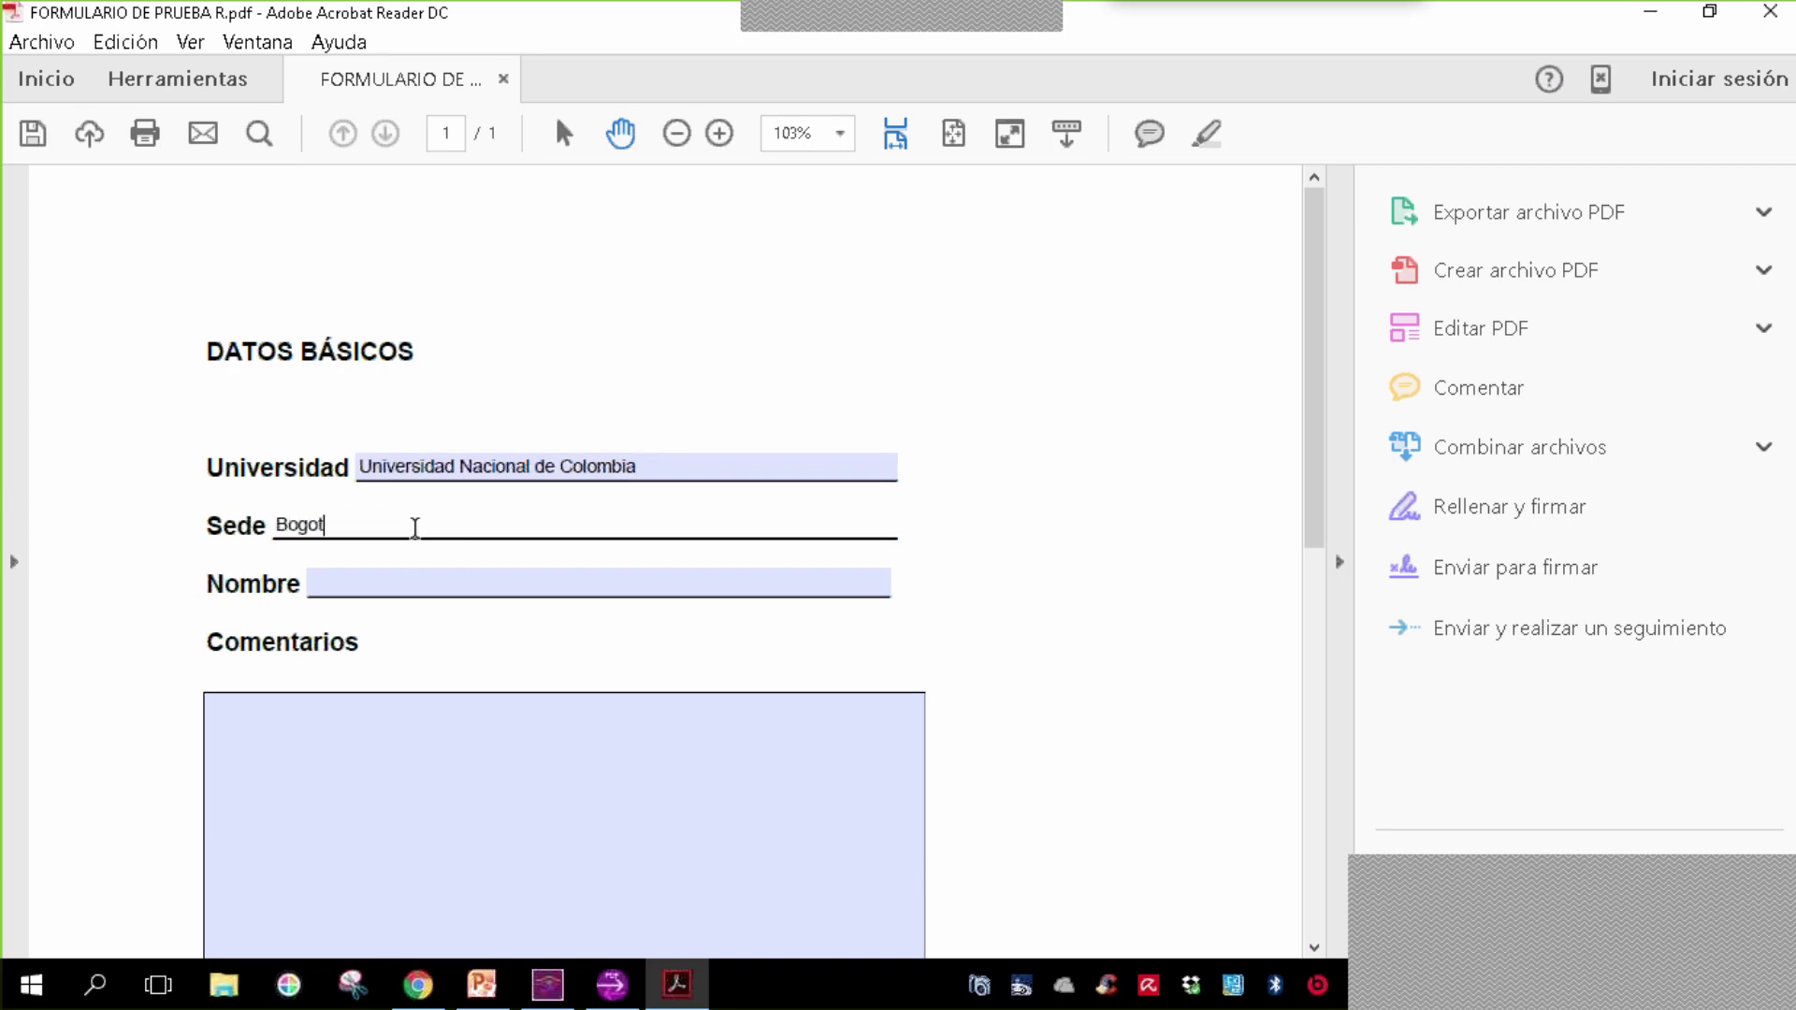
pyautogui.write('á')
# - Enter the respondent's name and a comment about reducing data tabulation time
pyautogui.click(445, 590)
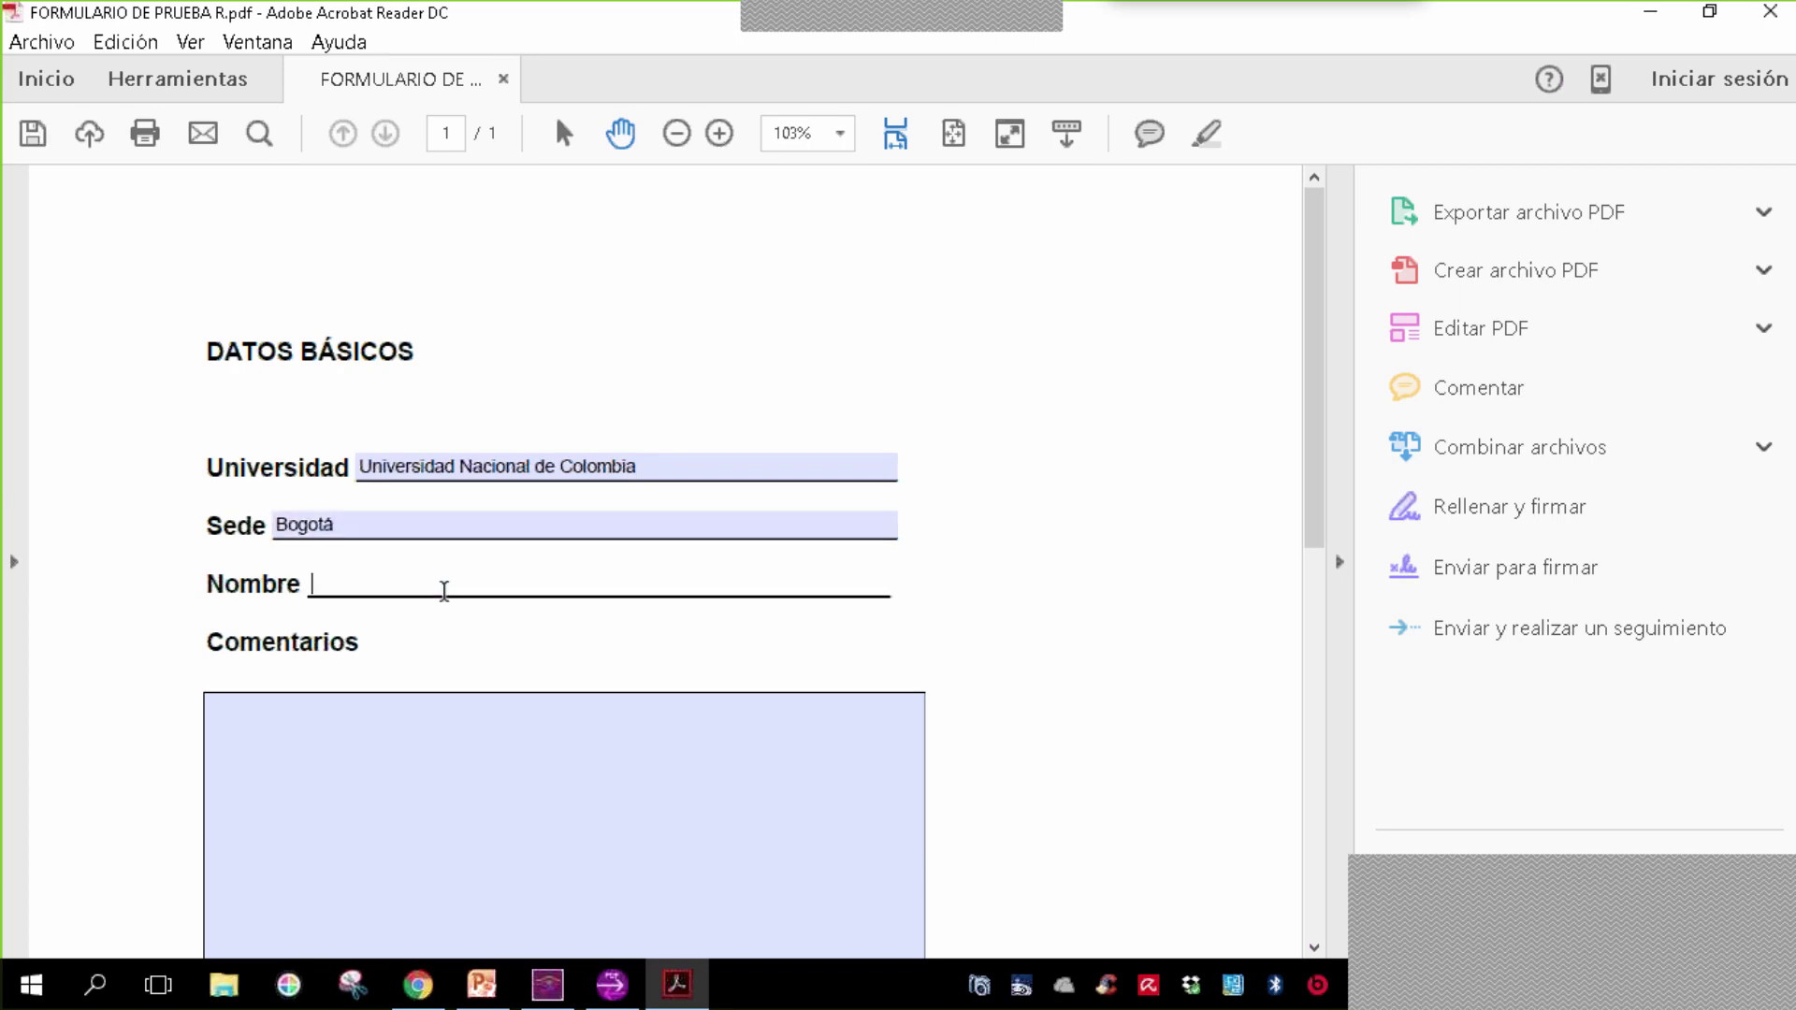
pyautogui.click(384, 787)
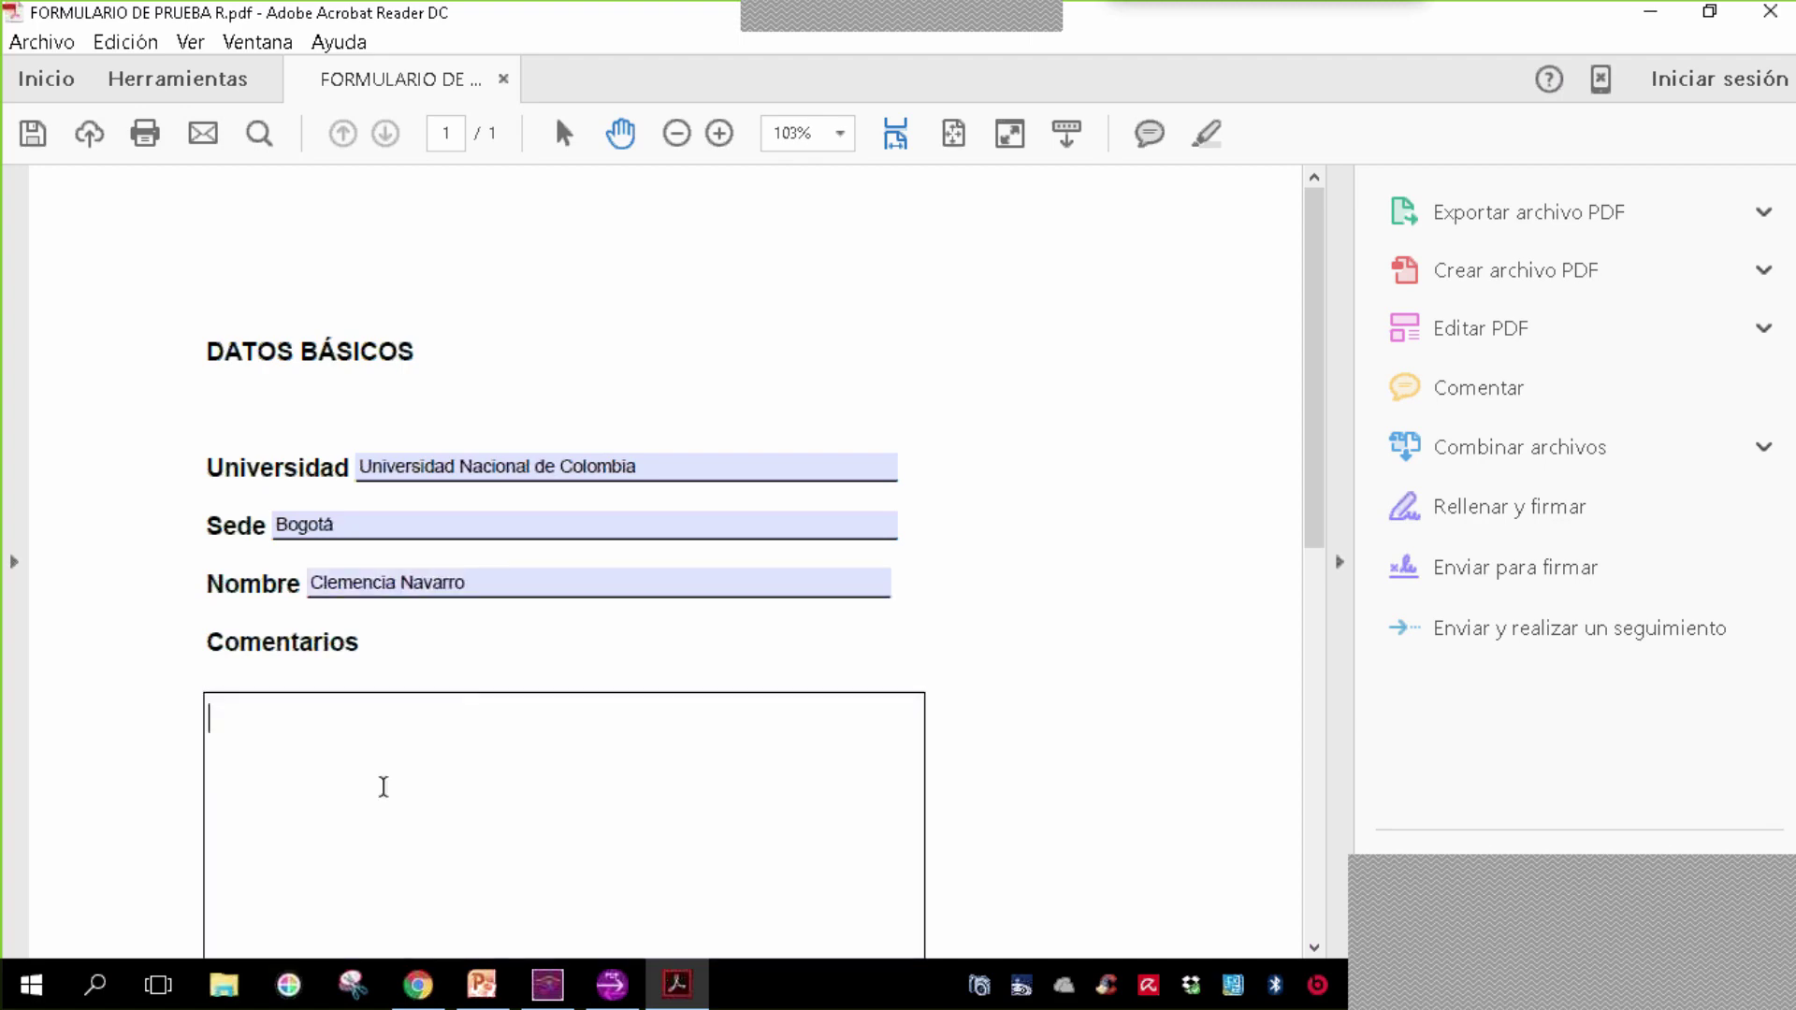
pyautogui.scroll(-2, 436, 758)
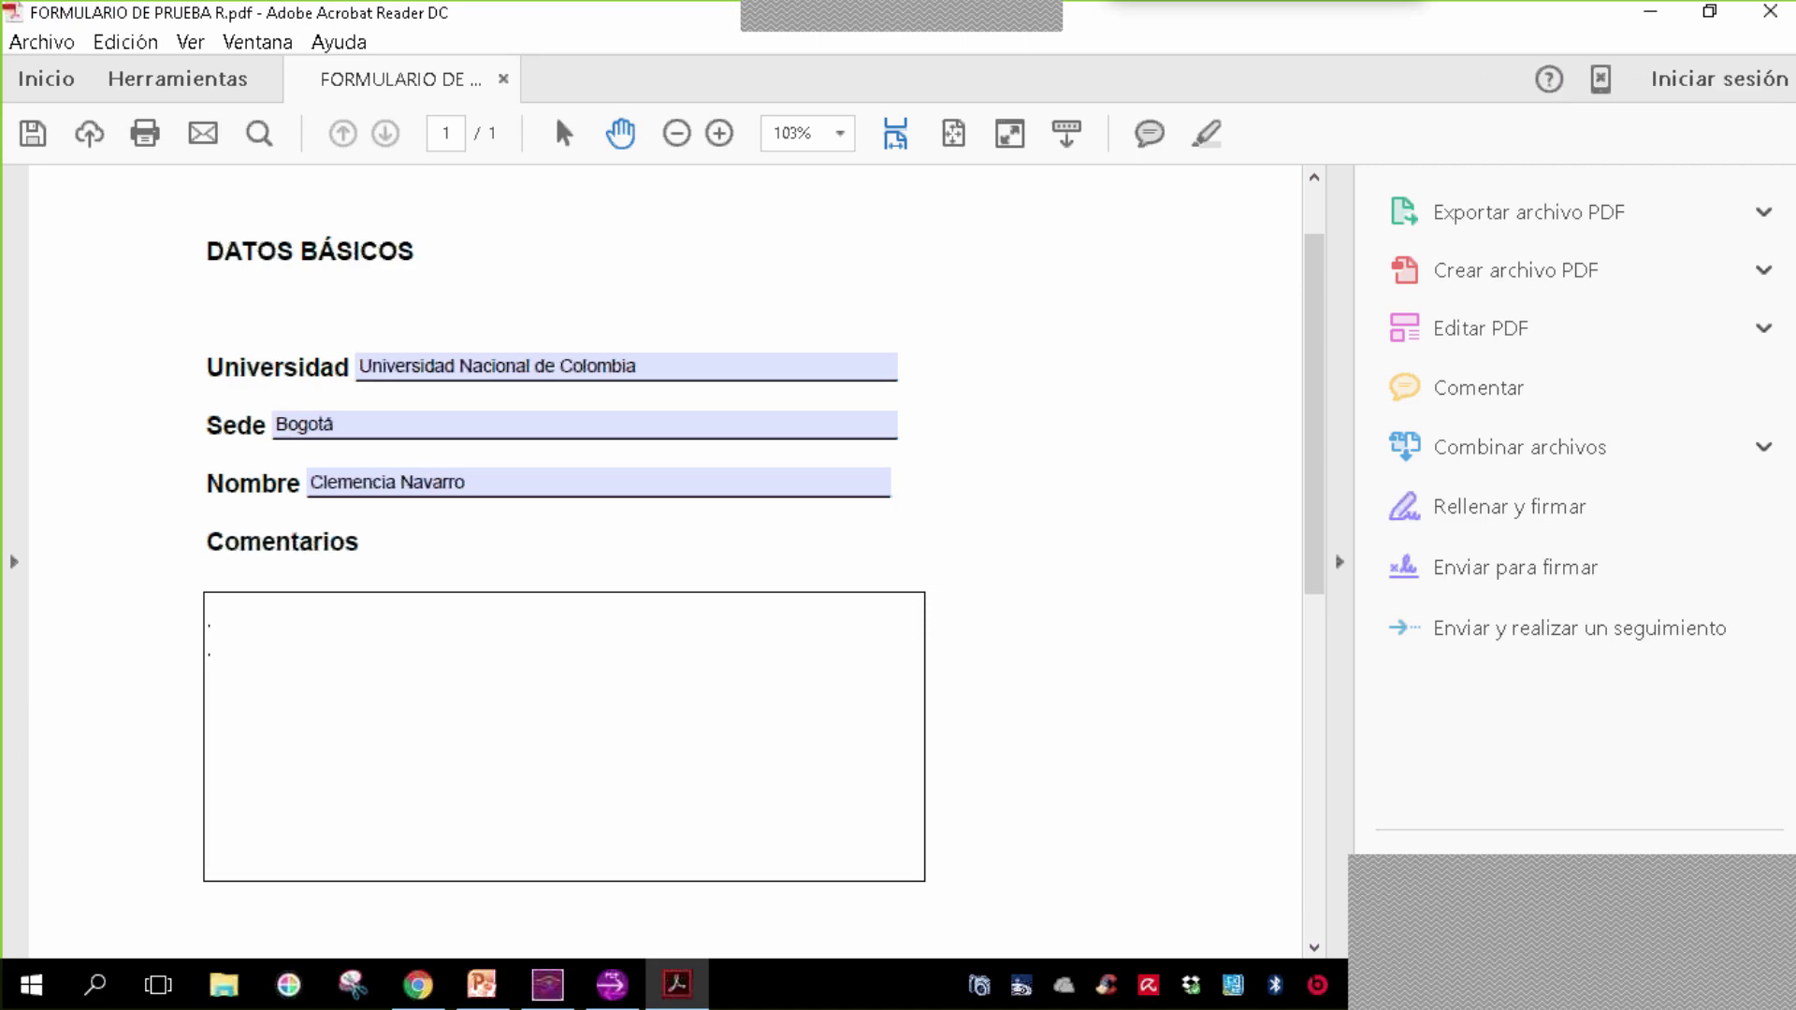
pyautogui.write('Me parece q')
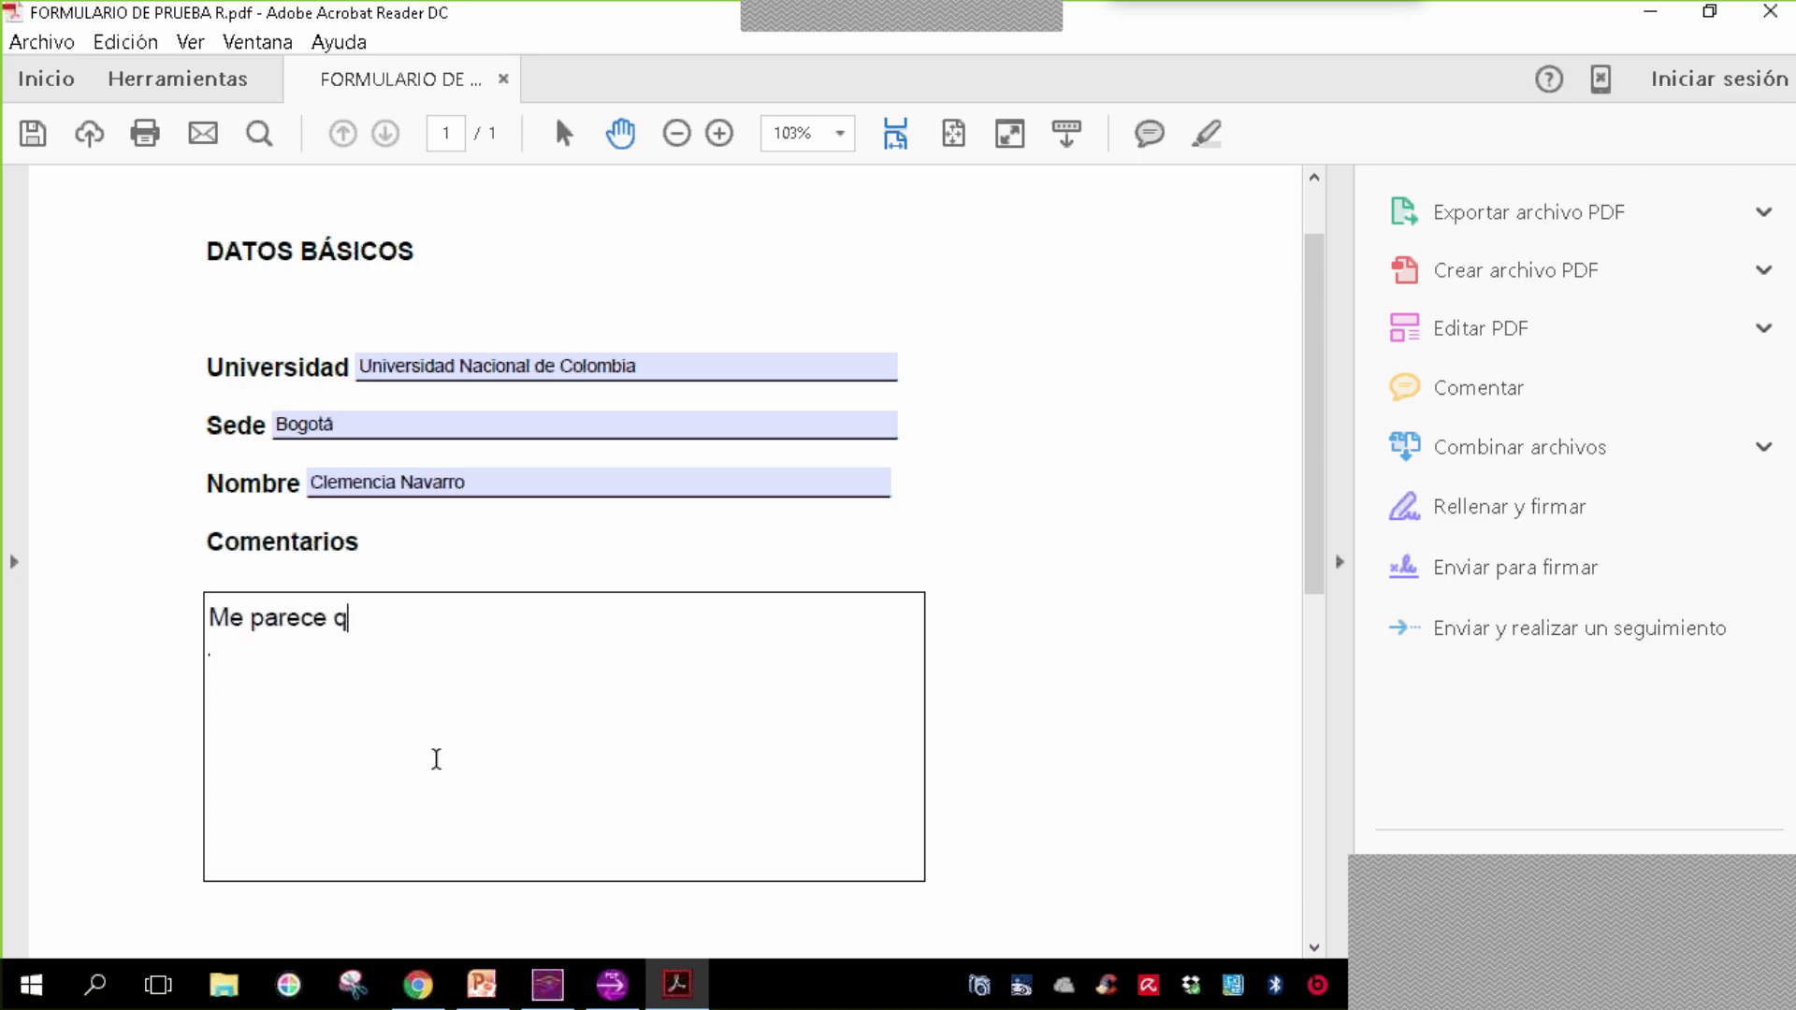
pyautogui.write('ue esta herramien')
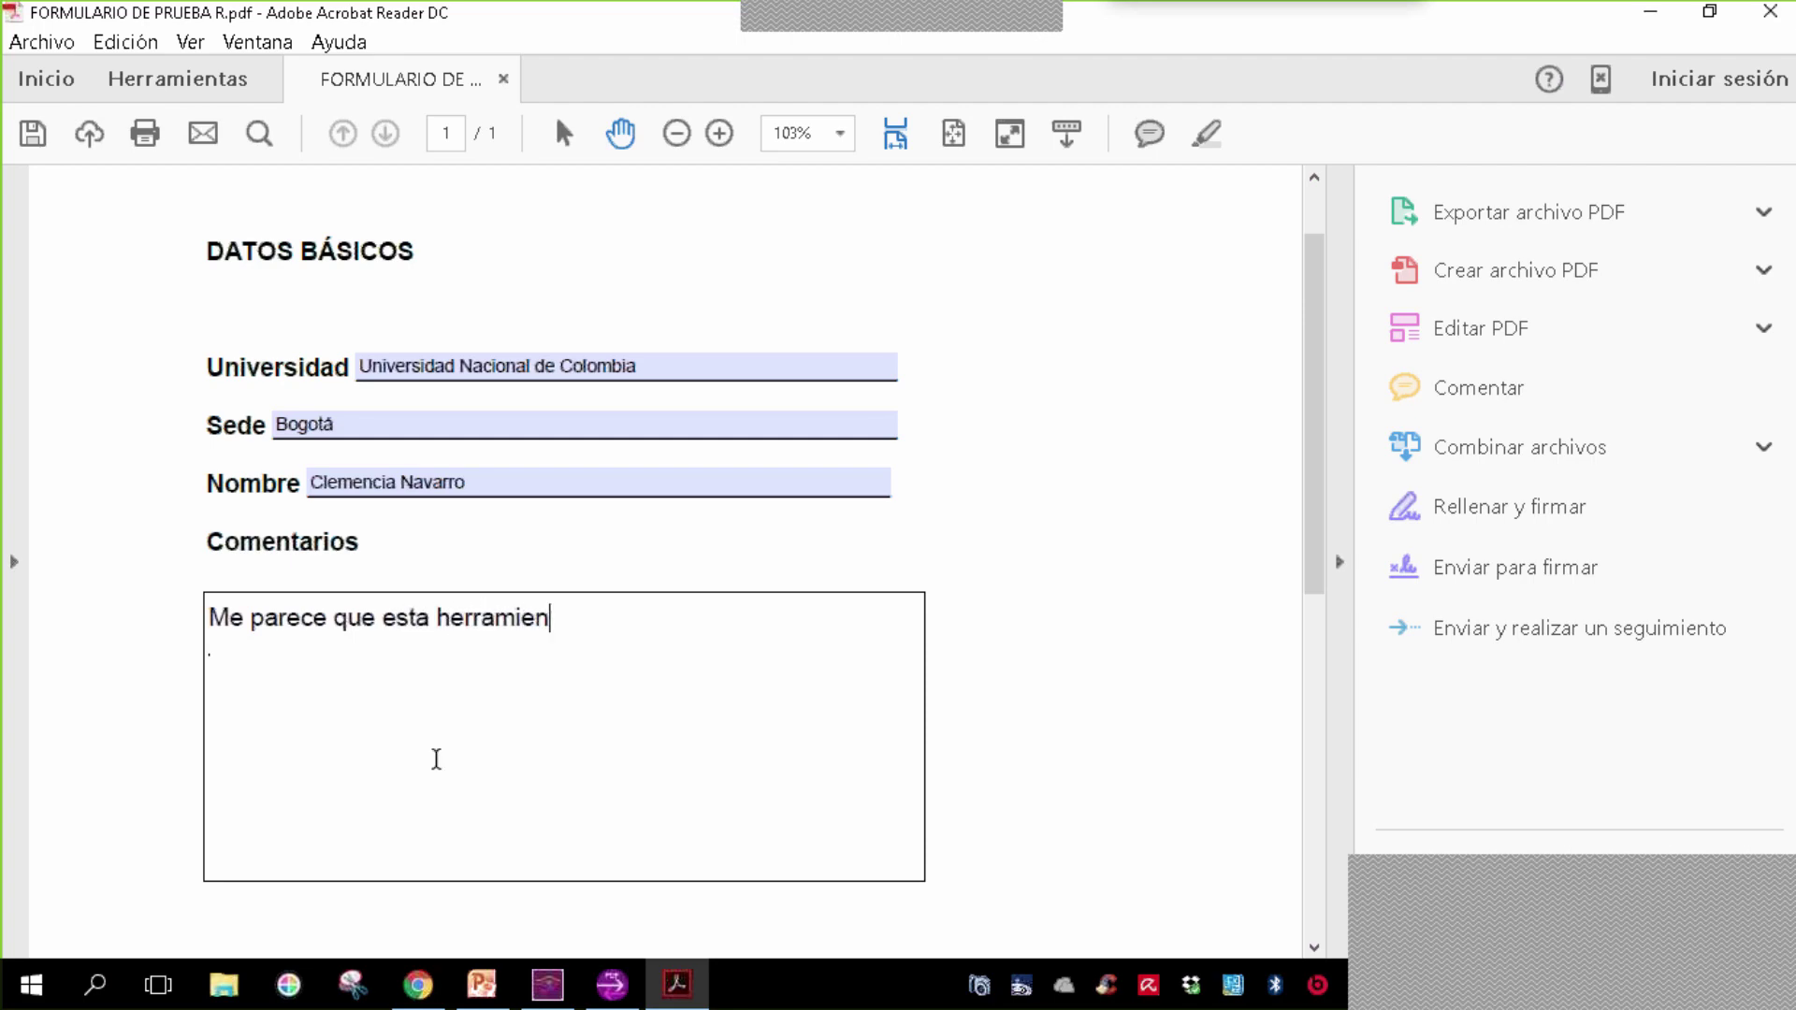
pyautogui.write('ta podría re')
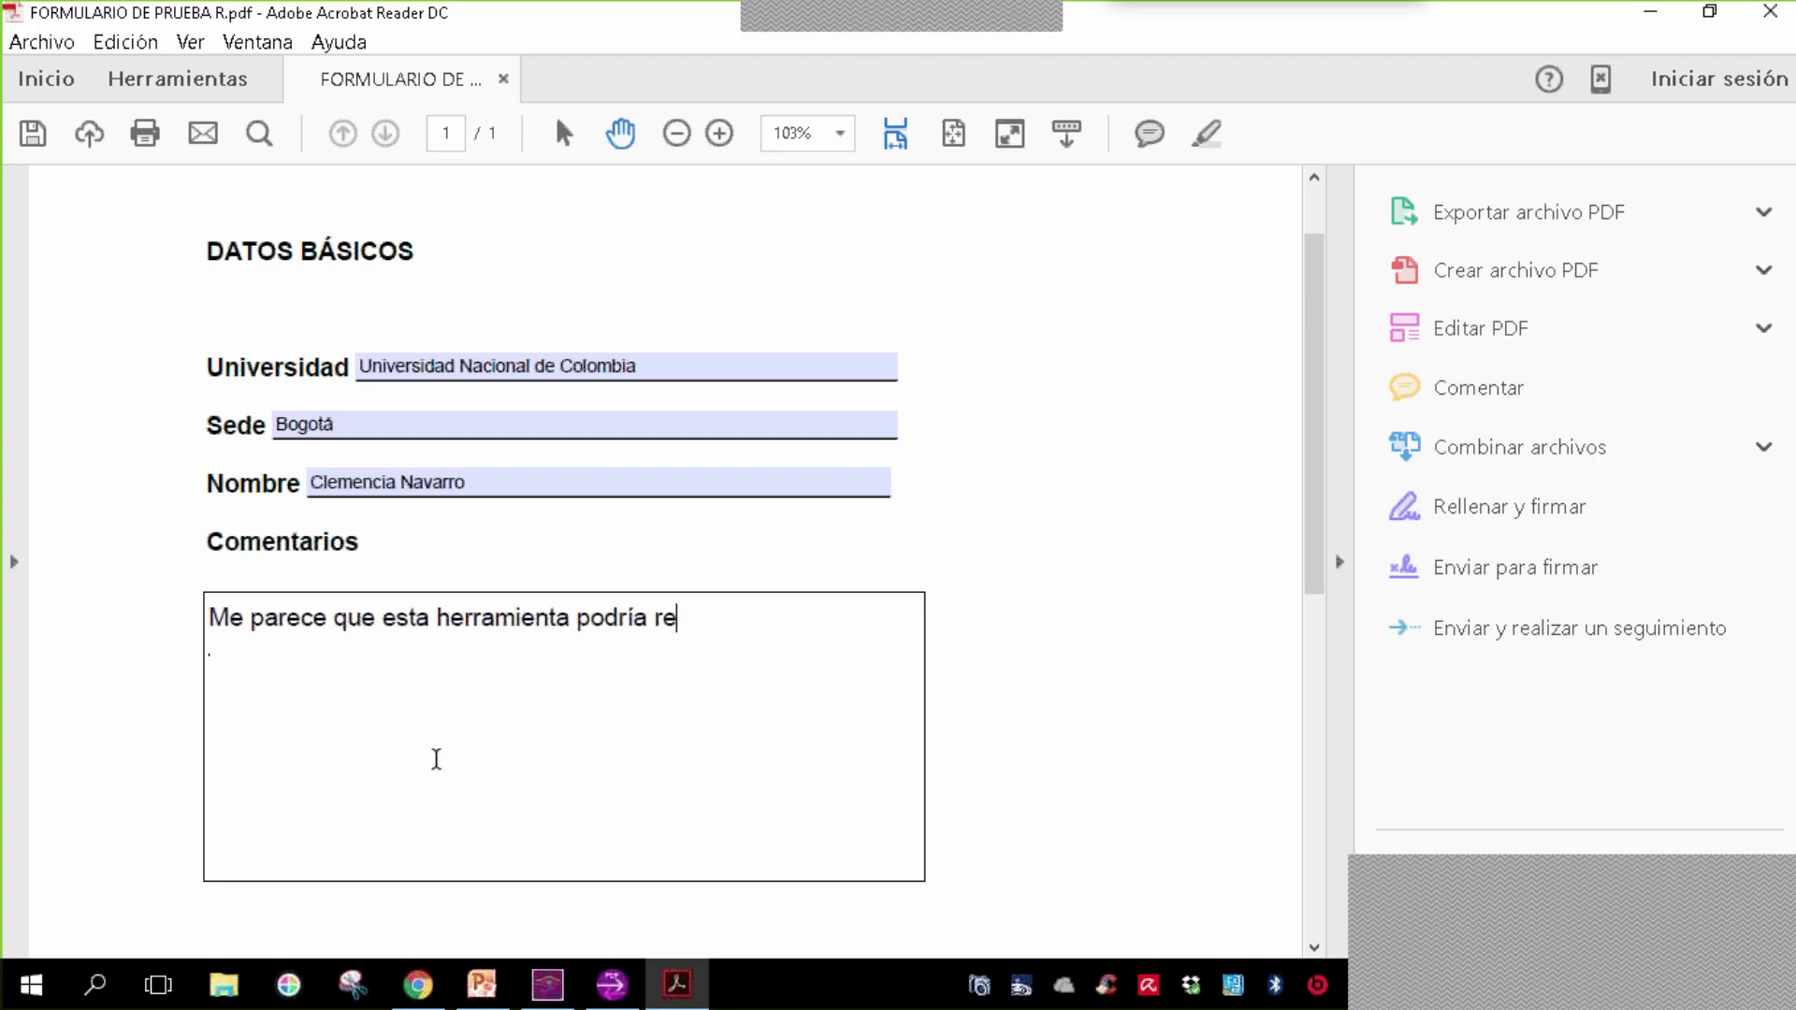
pyautogui.write('ducir tiempo ')
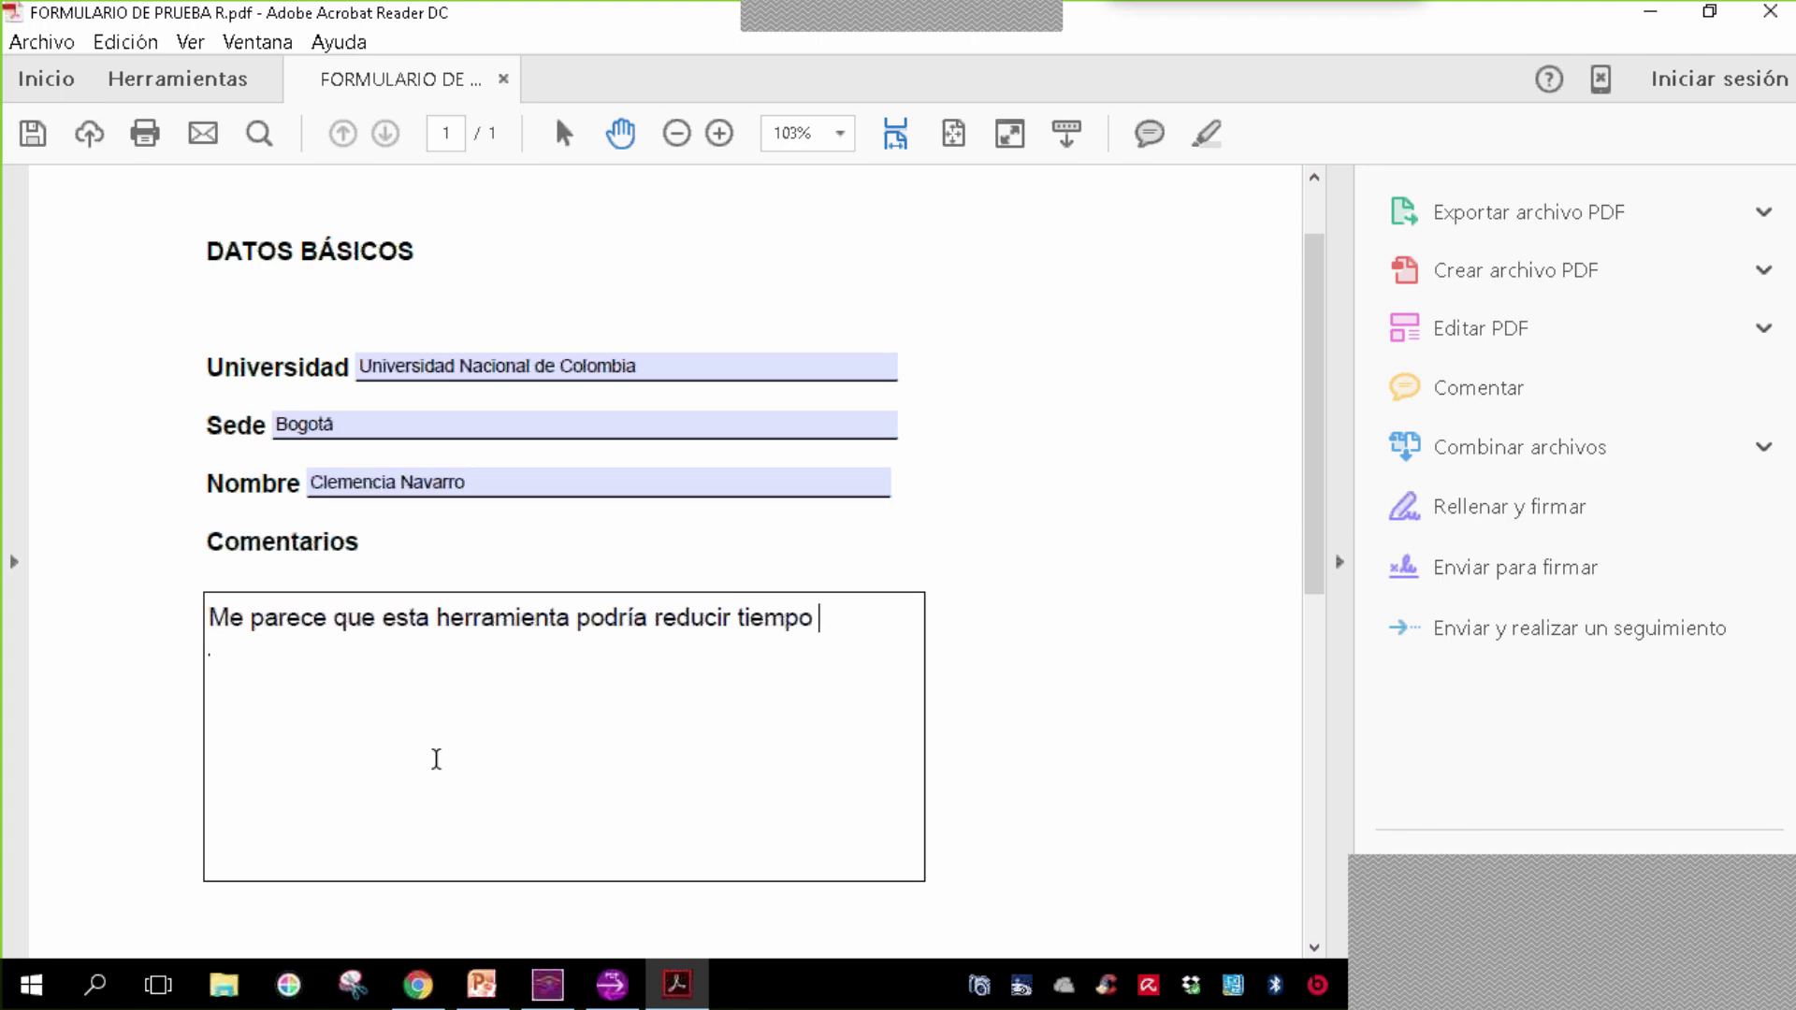
pyautogui.write('valioso en la')
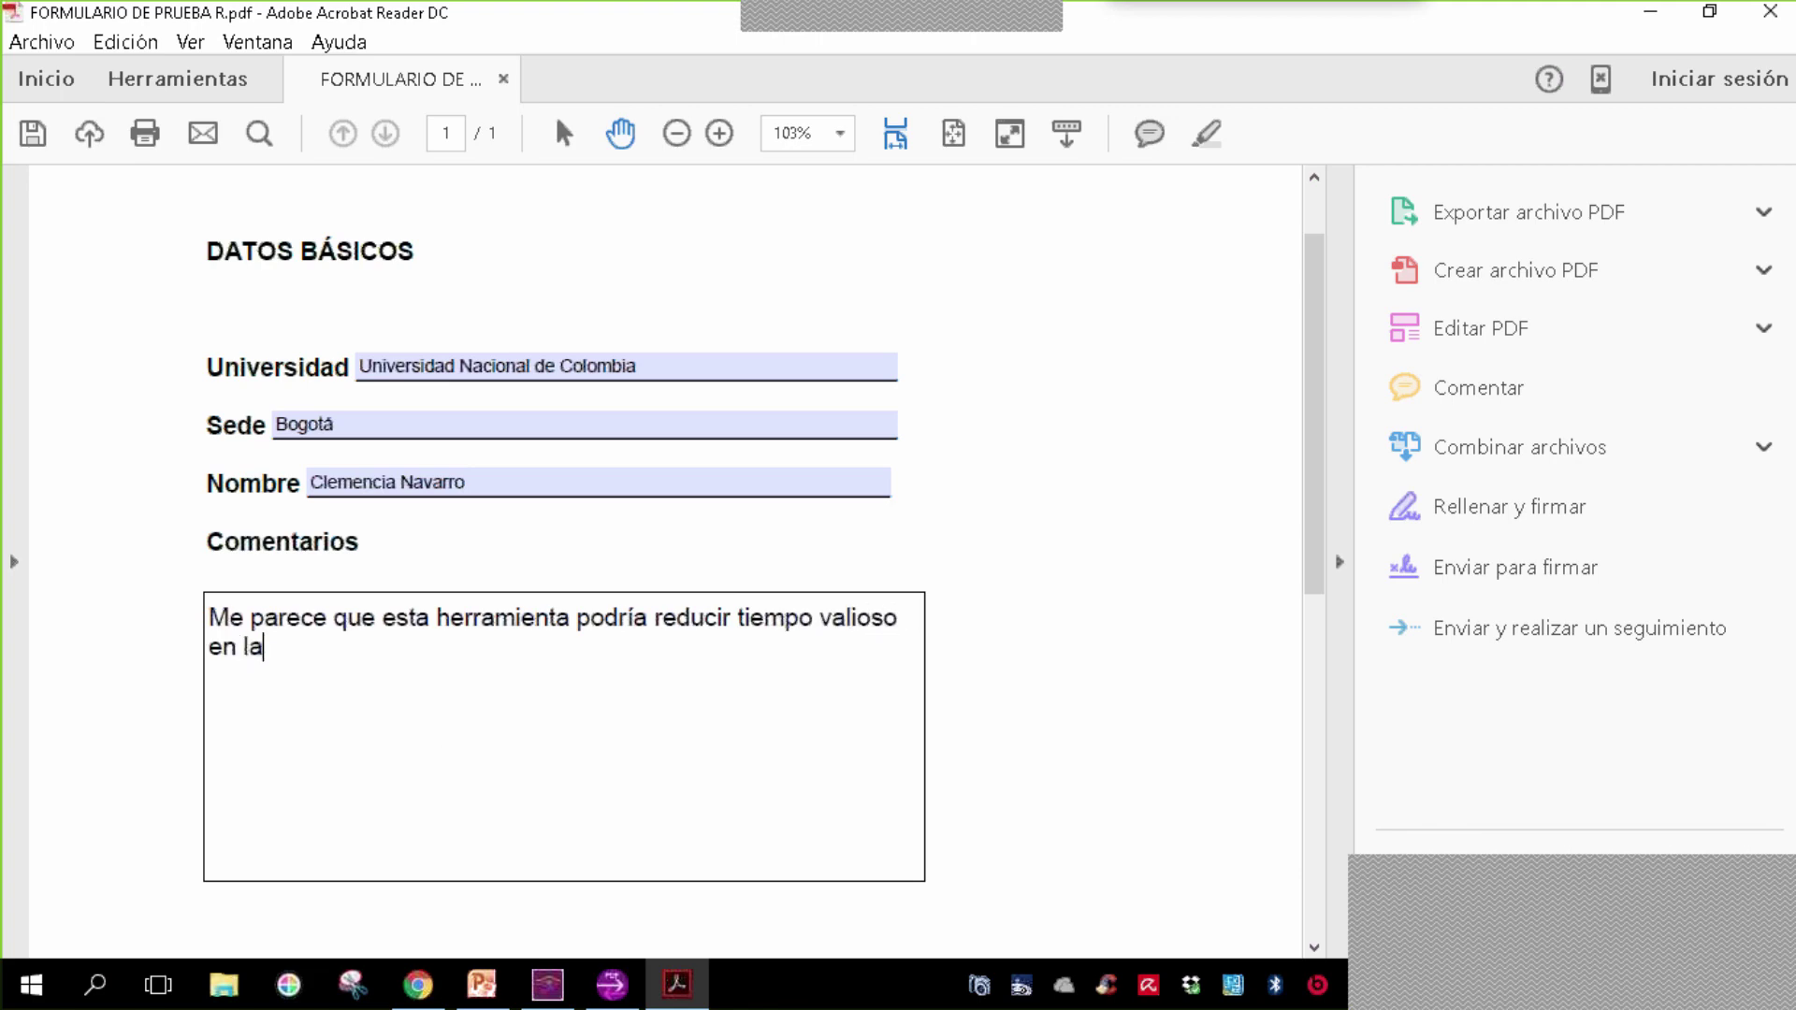
pyautogui.write(' tabulació')
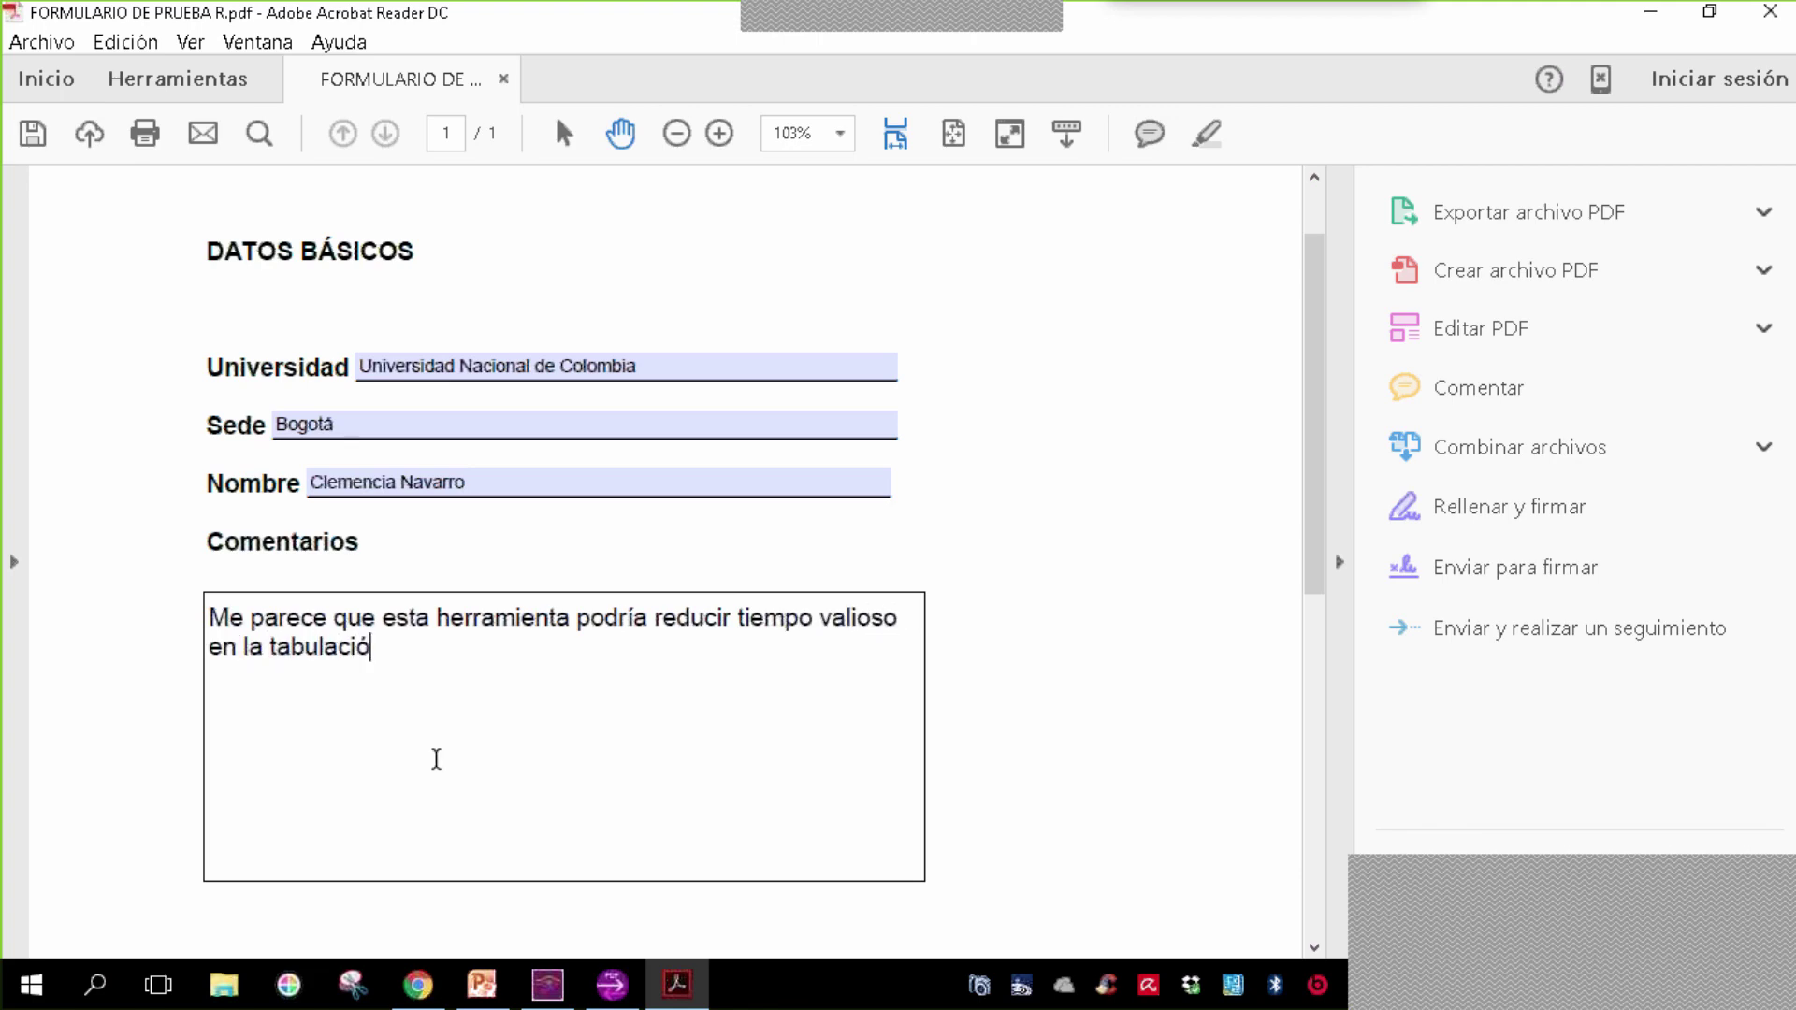
pyautogui.write('n de datos.')
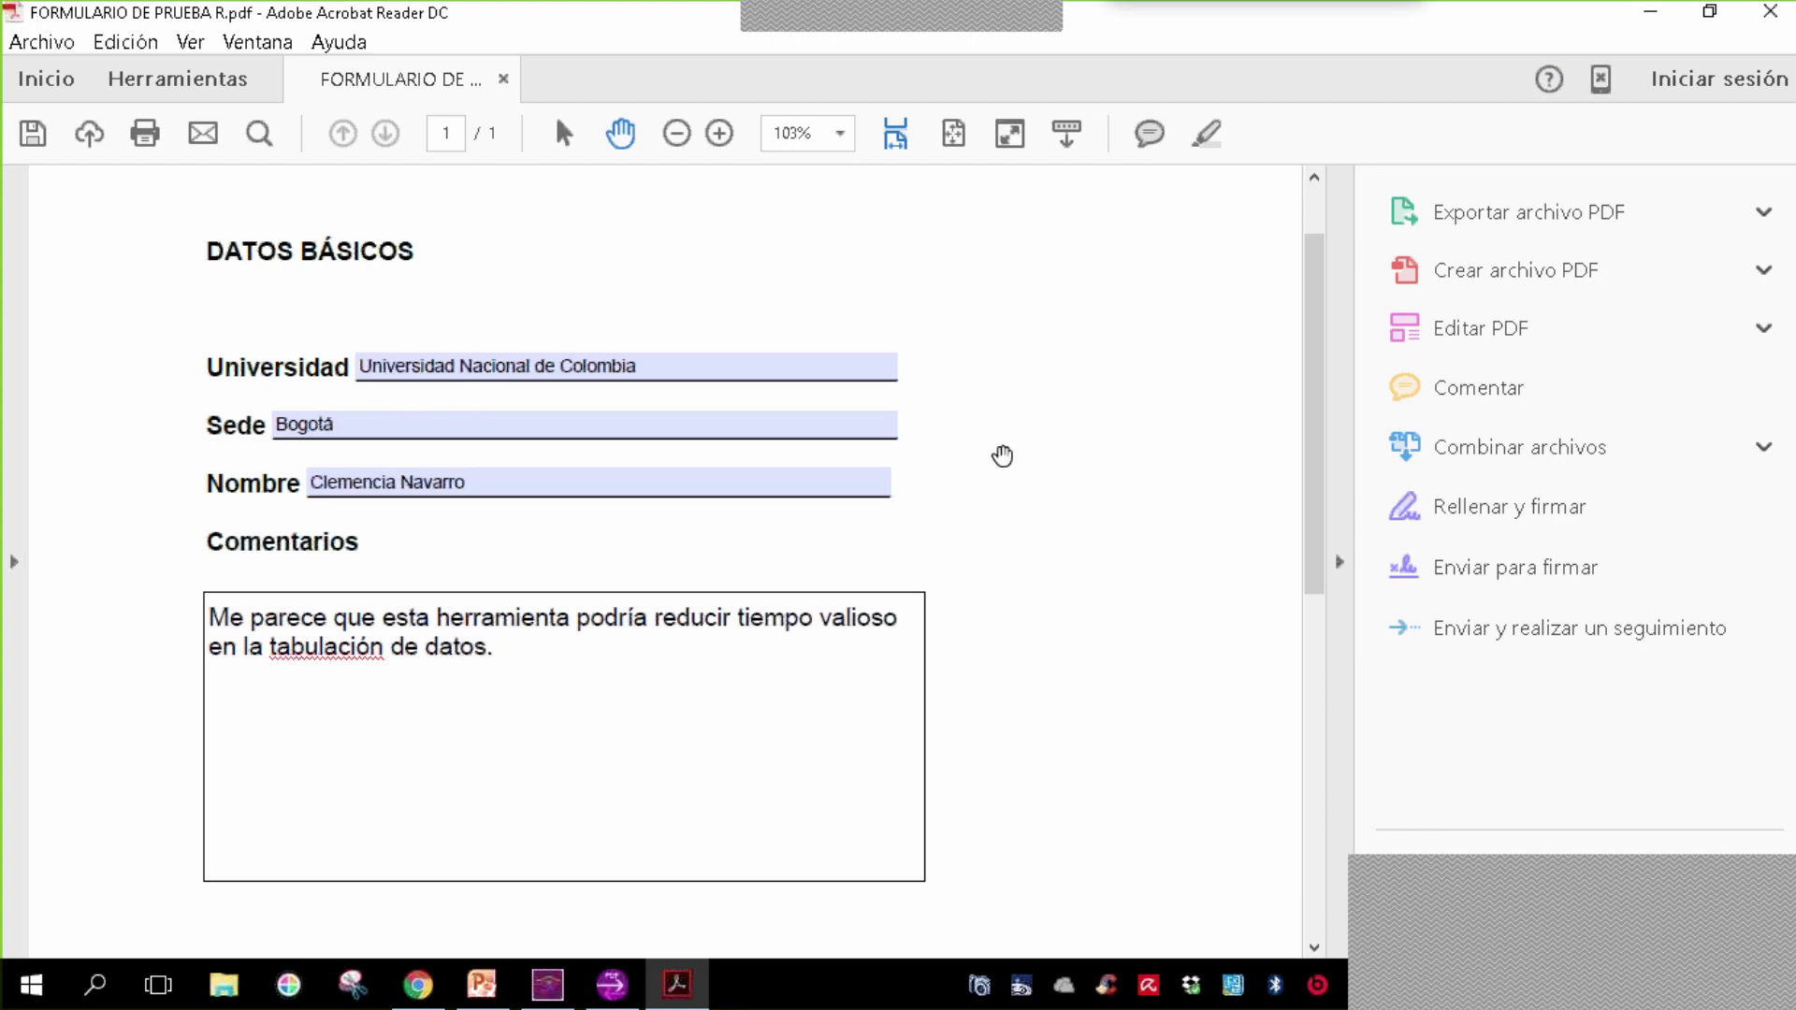
# - Save the filled form into the Escritorio folder under the name 'FORM1 CNP'
pyautogui.scroll(1, 1002, 455)
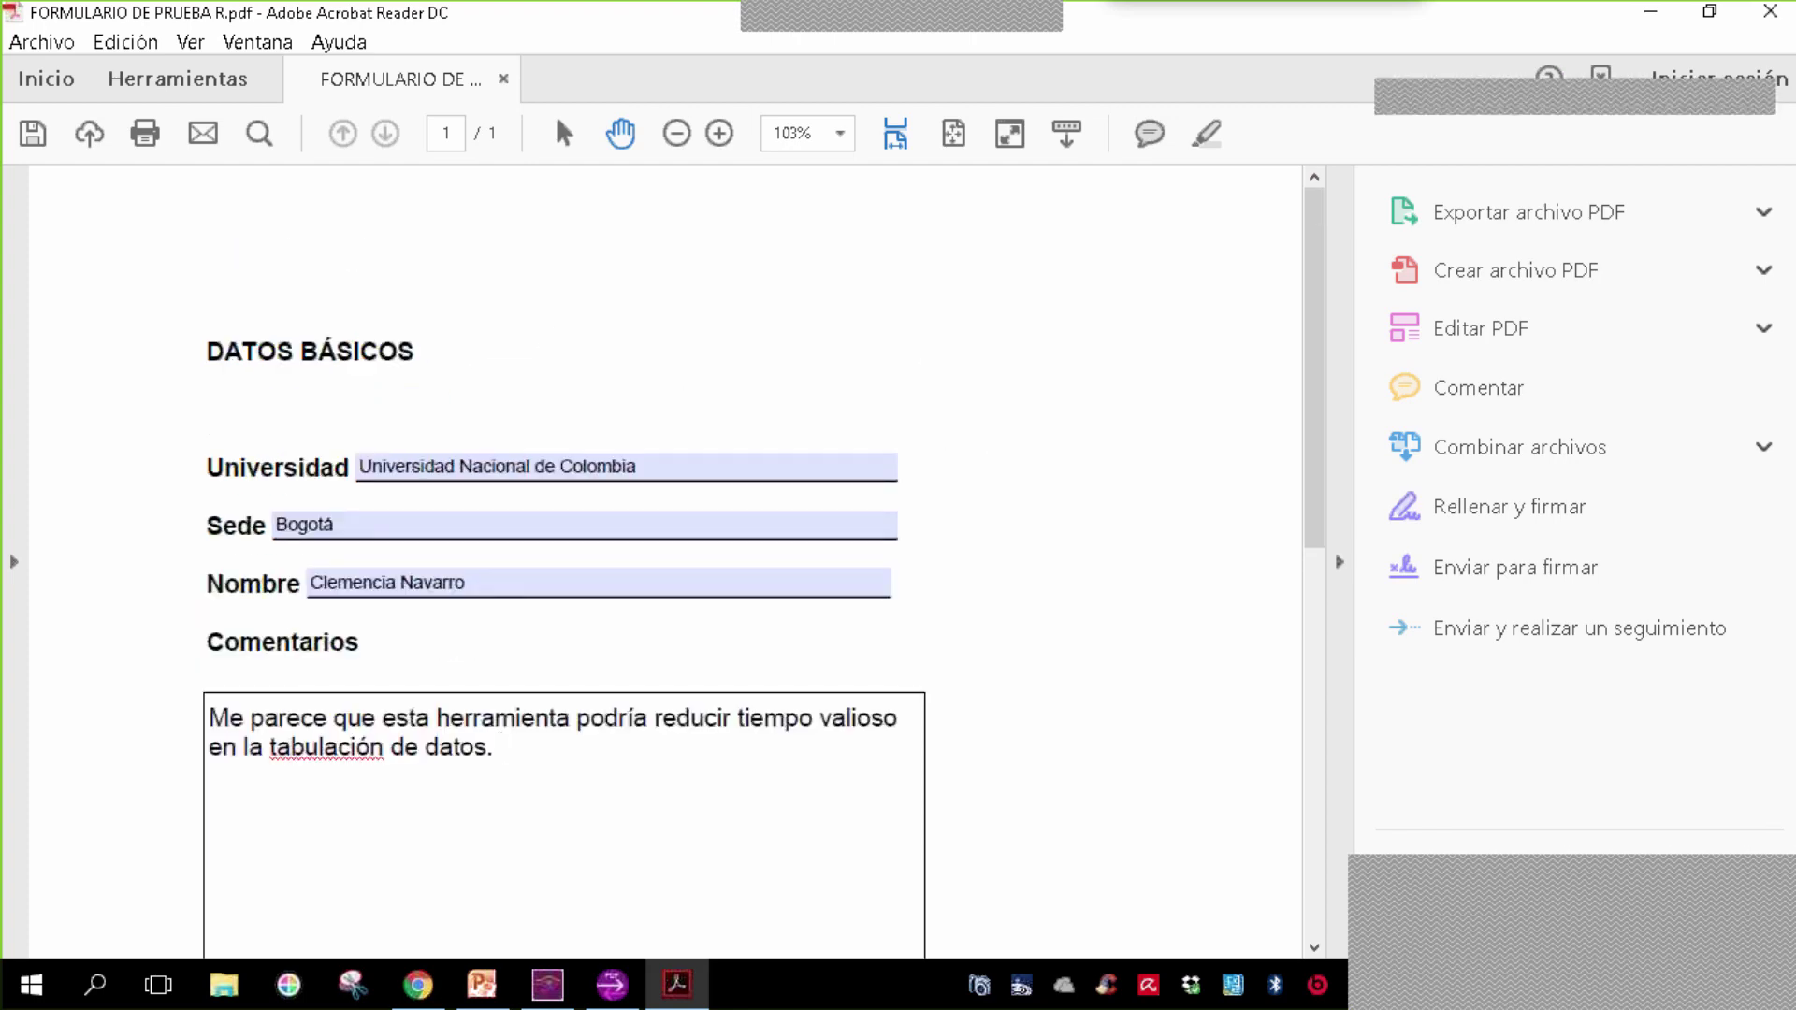
pyautogui.click(30, 133)
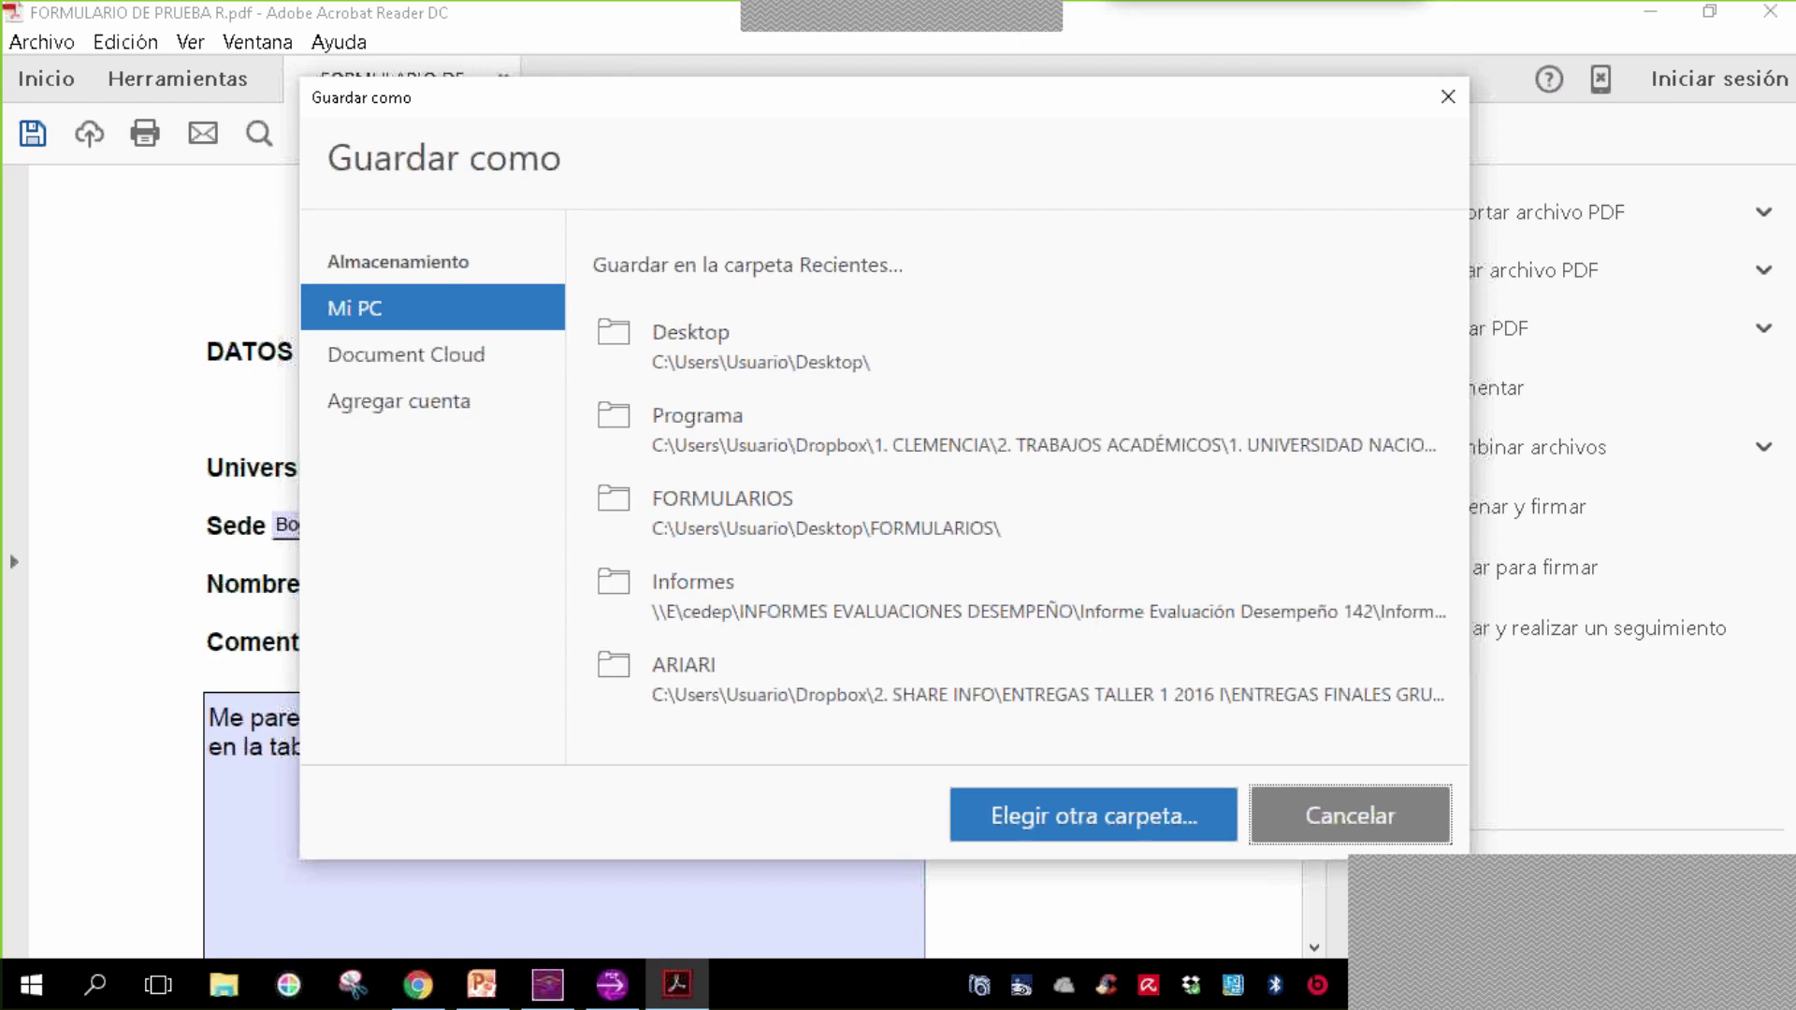
pyautogui.click(715, 342)
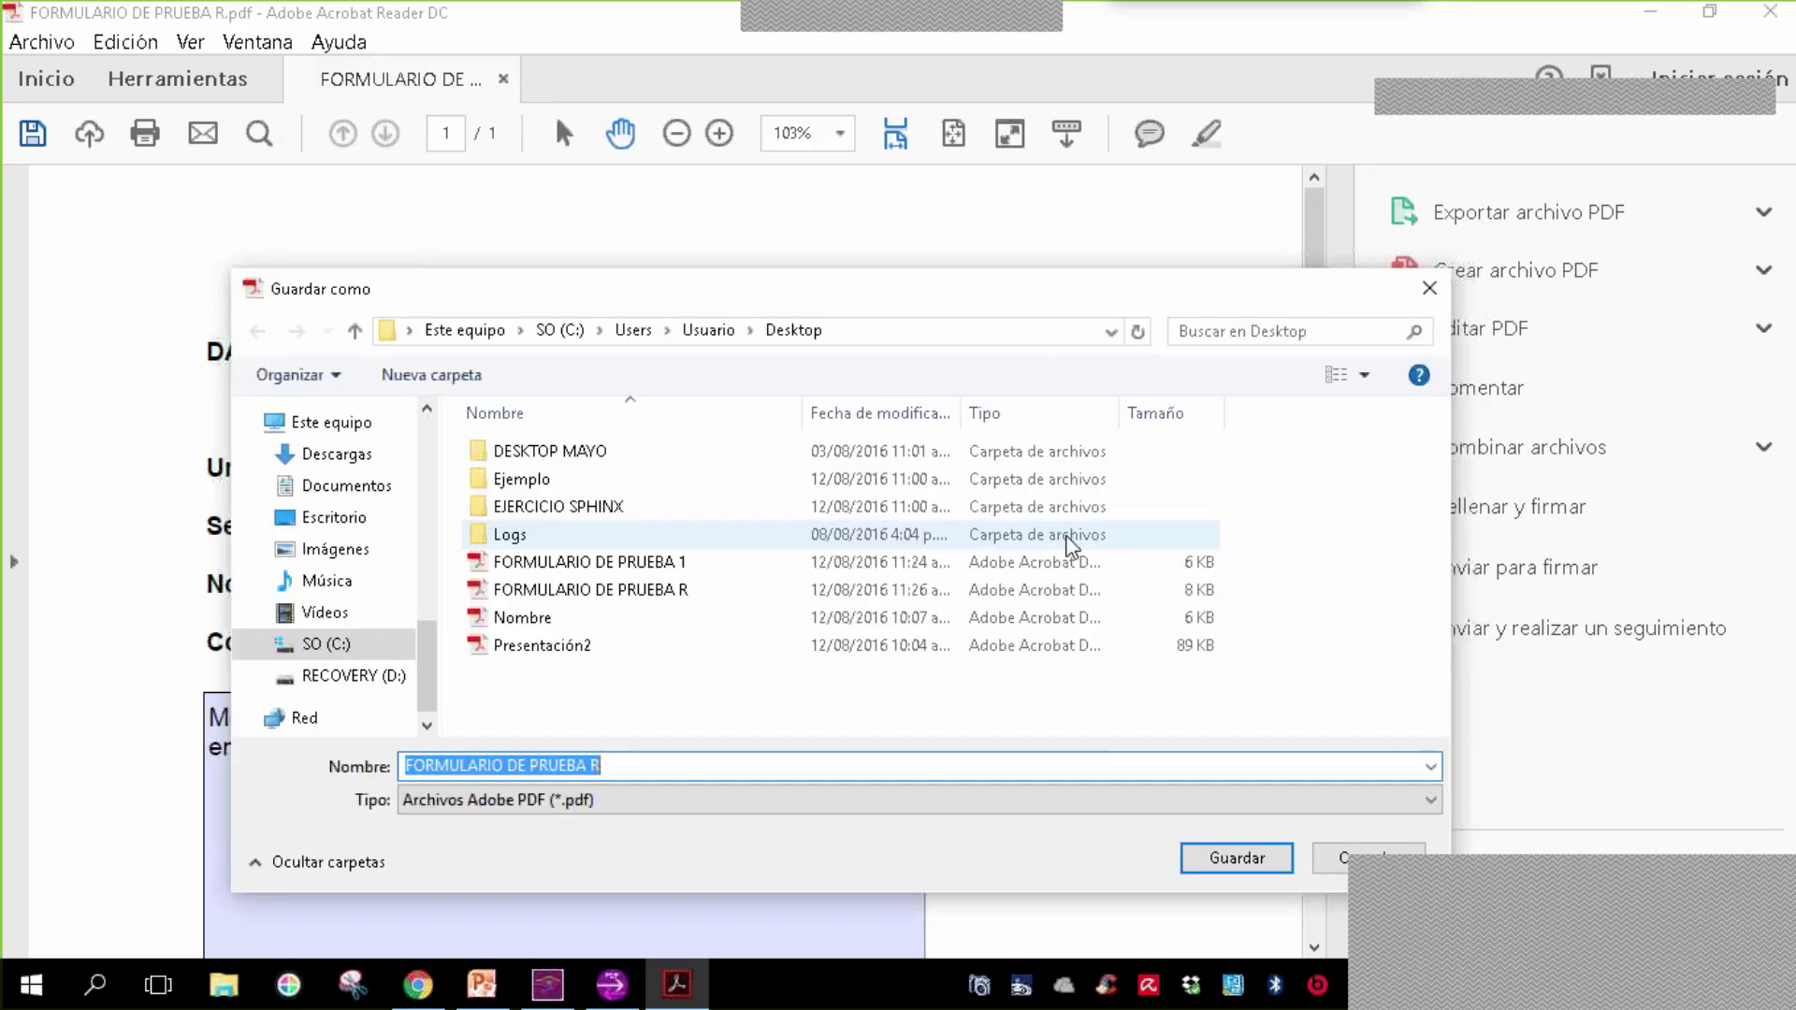
pyautogui.click(339, 524)
pyautogui.click(648, 765)
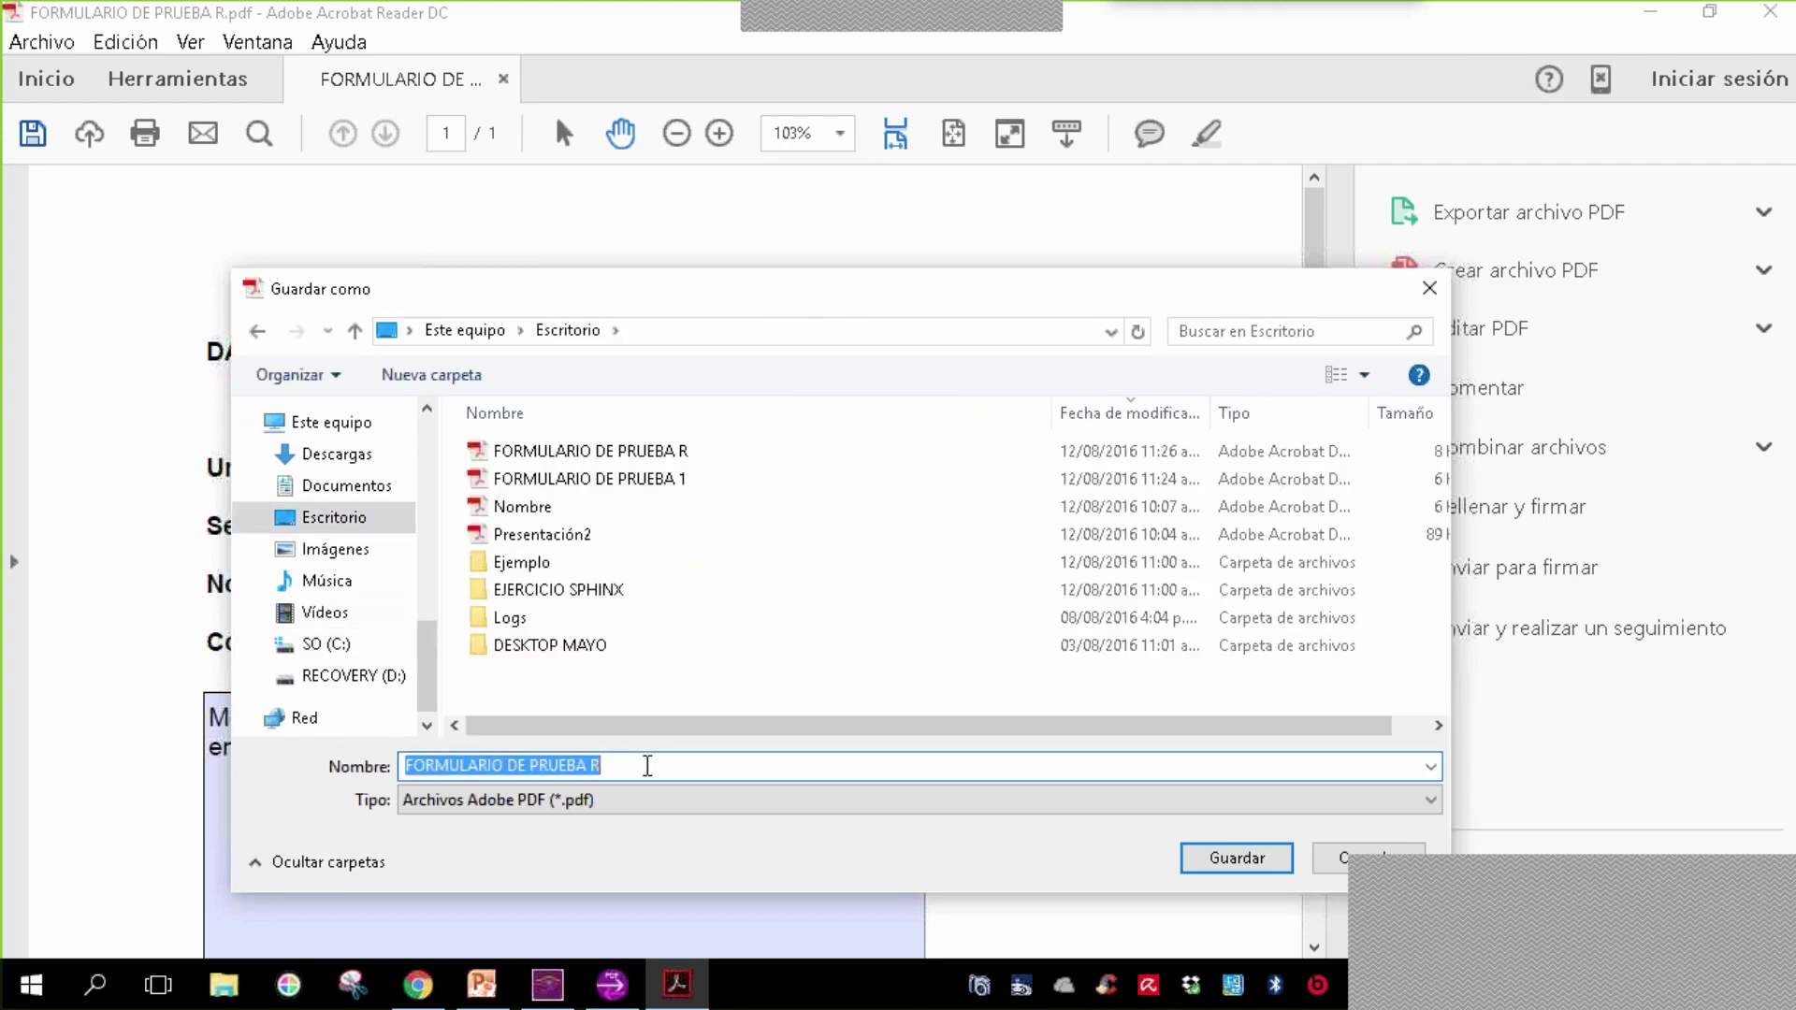
pyautogui.write('FOR')
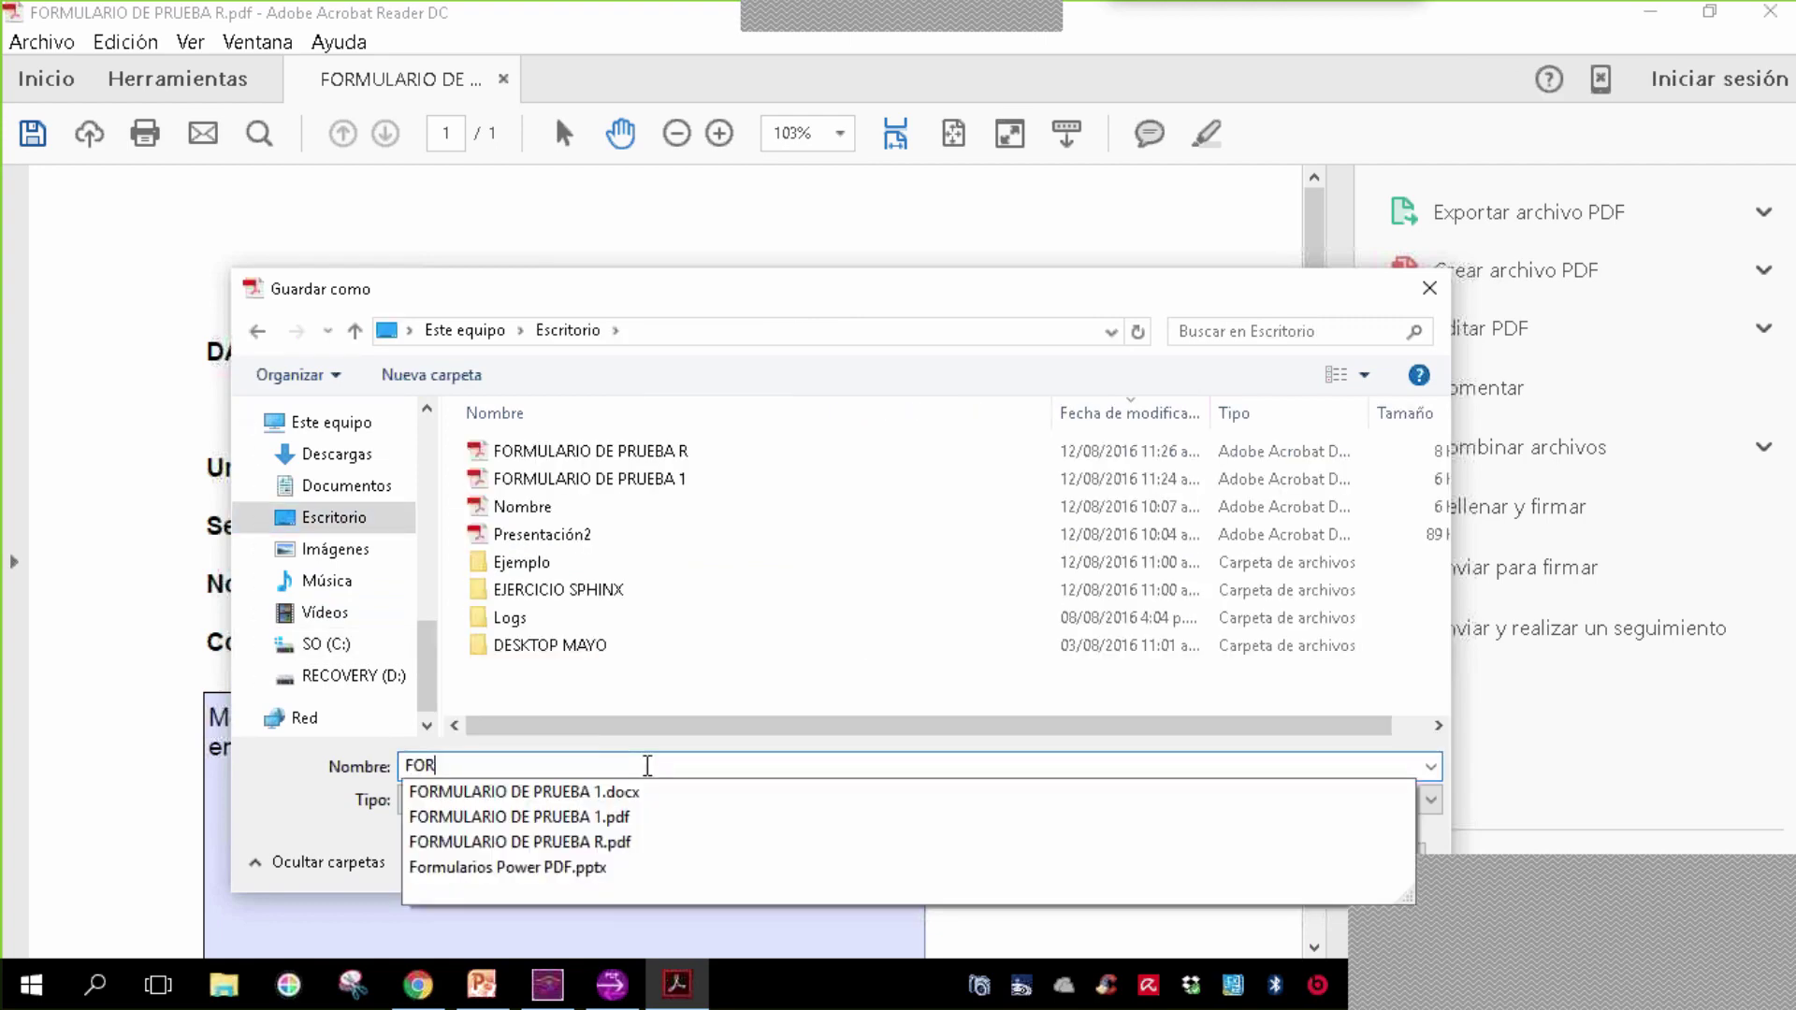
pyautogui.write('M1 ')
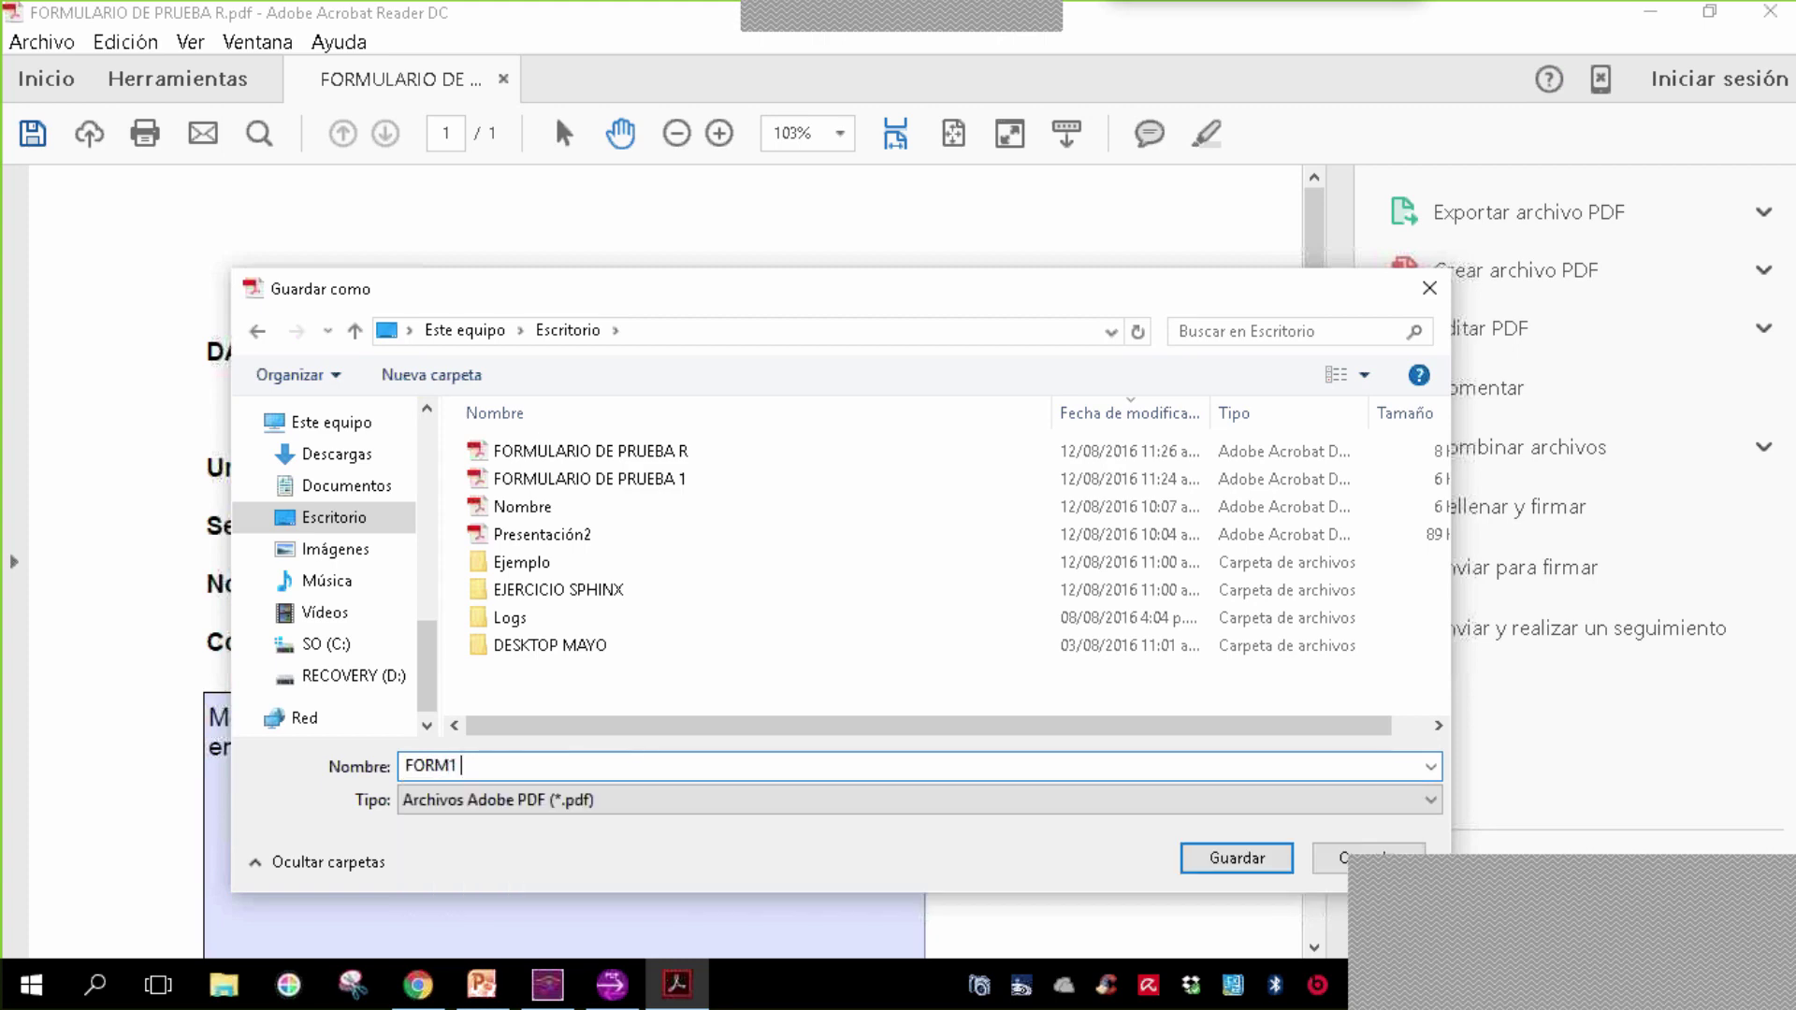
pyautogui.write('CNP')
pyautogui.click(1222, 857)
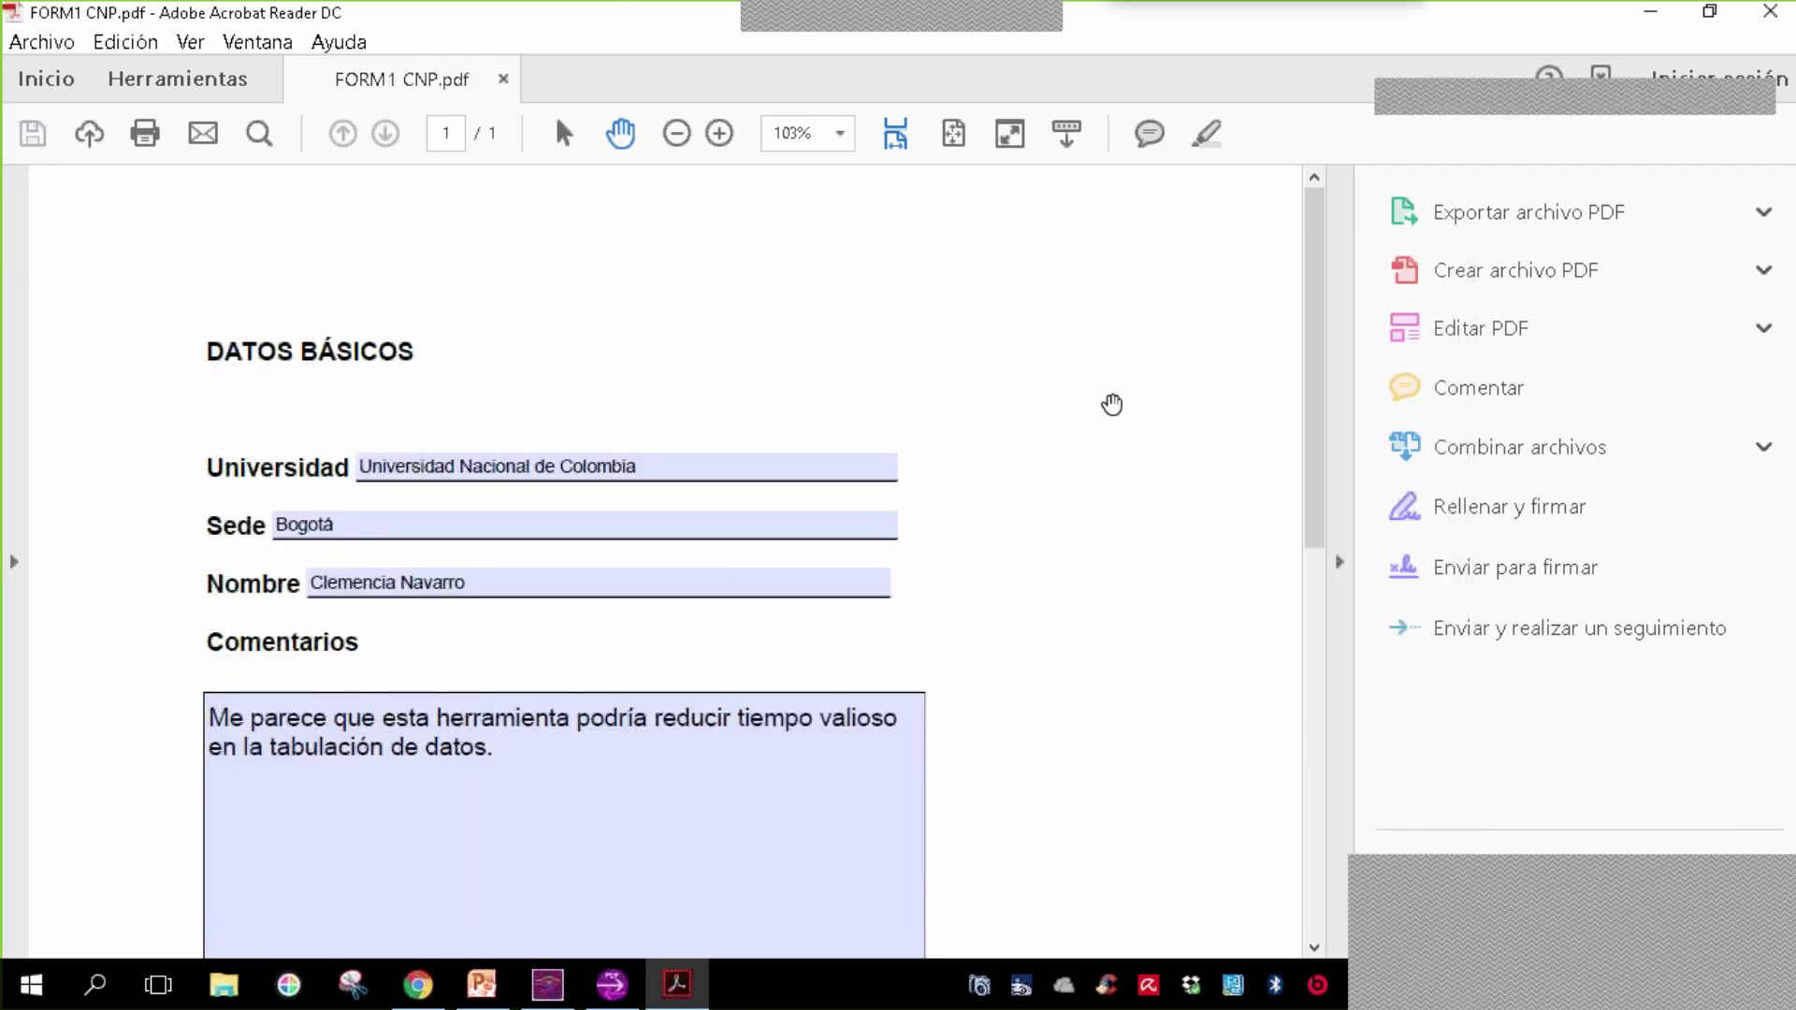
# - Reopen the blank form and enter 'Universidad Pontificia Bolivariana' and 'Medellín' as Universidad and Sede
pyautogui.click(1744, 20)
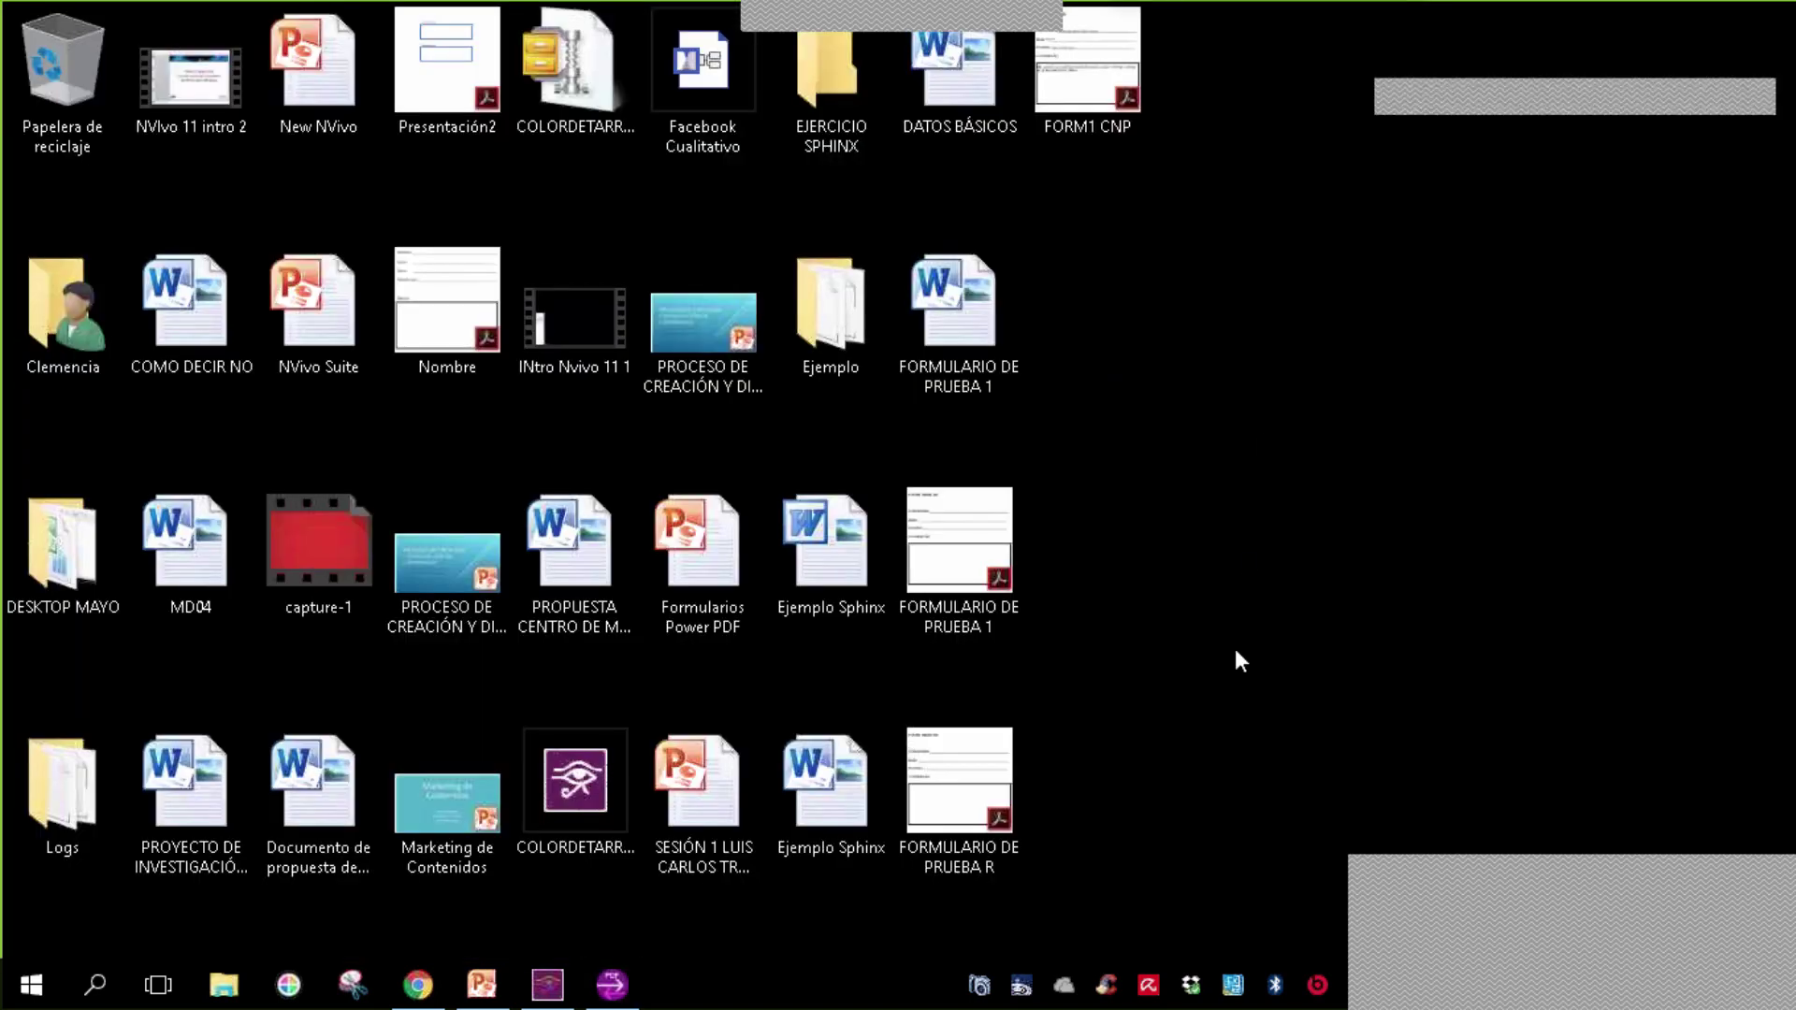
pyautogui.doubleClick(962, 812)
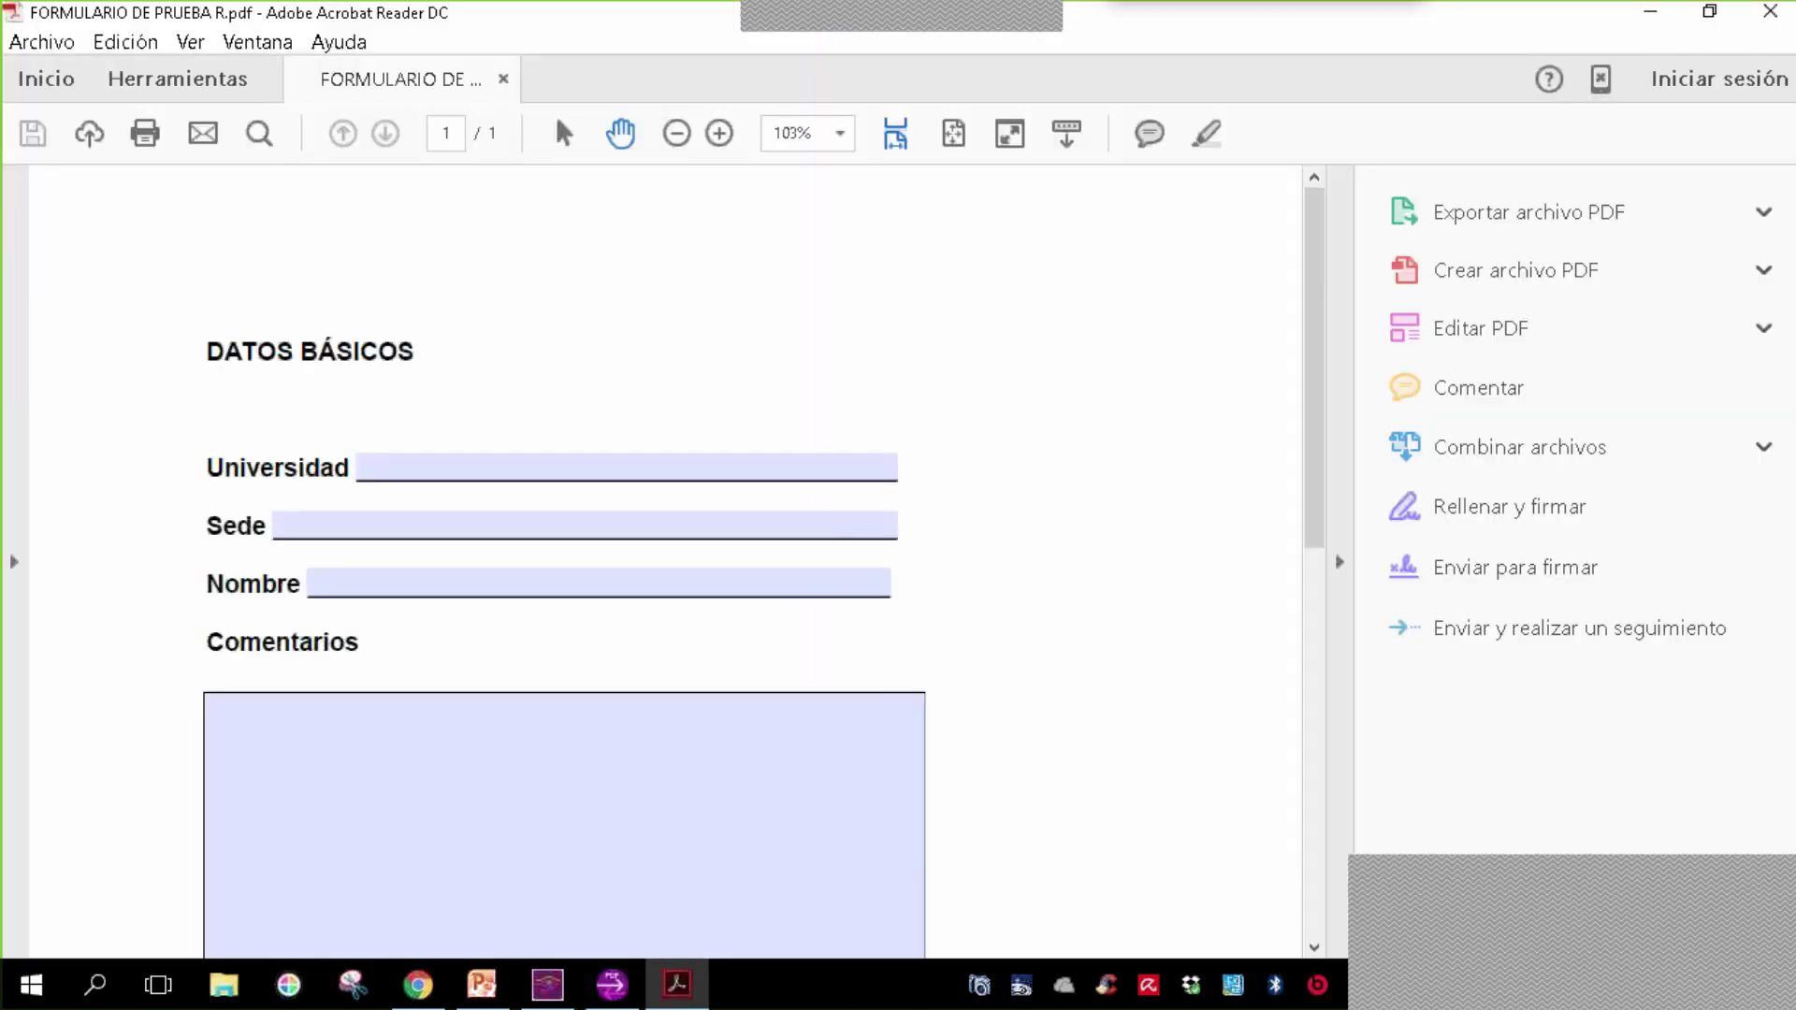
pyautogui.click(719, 468)
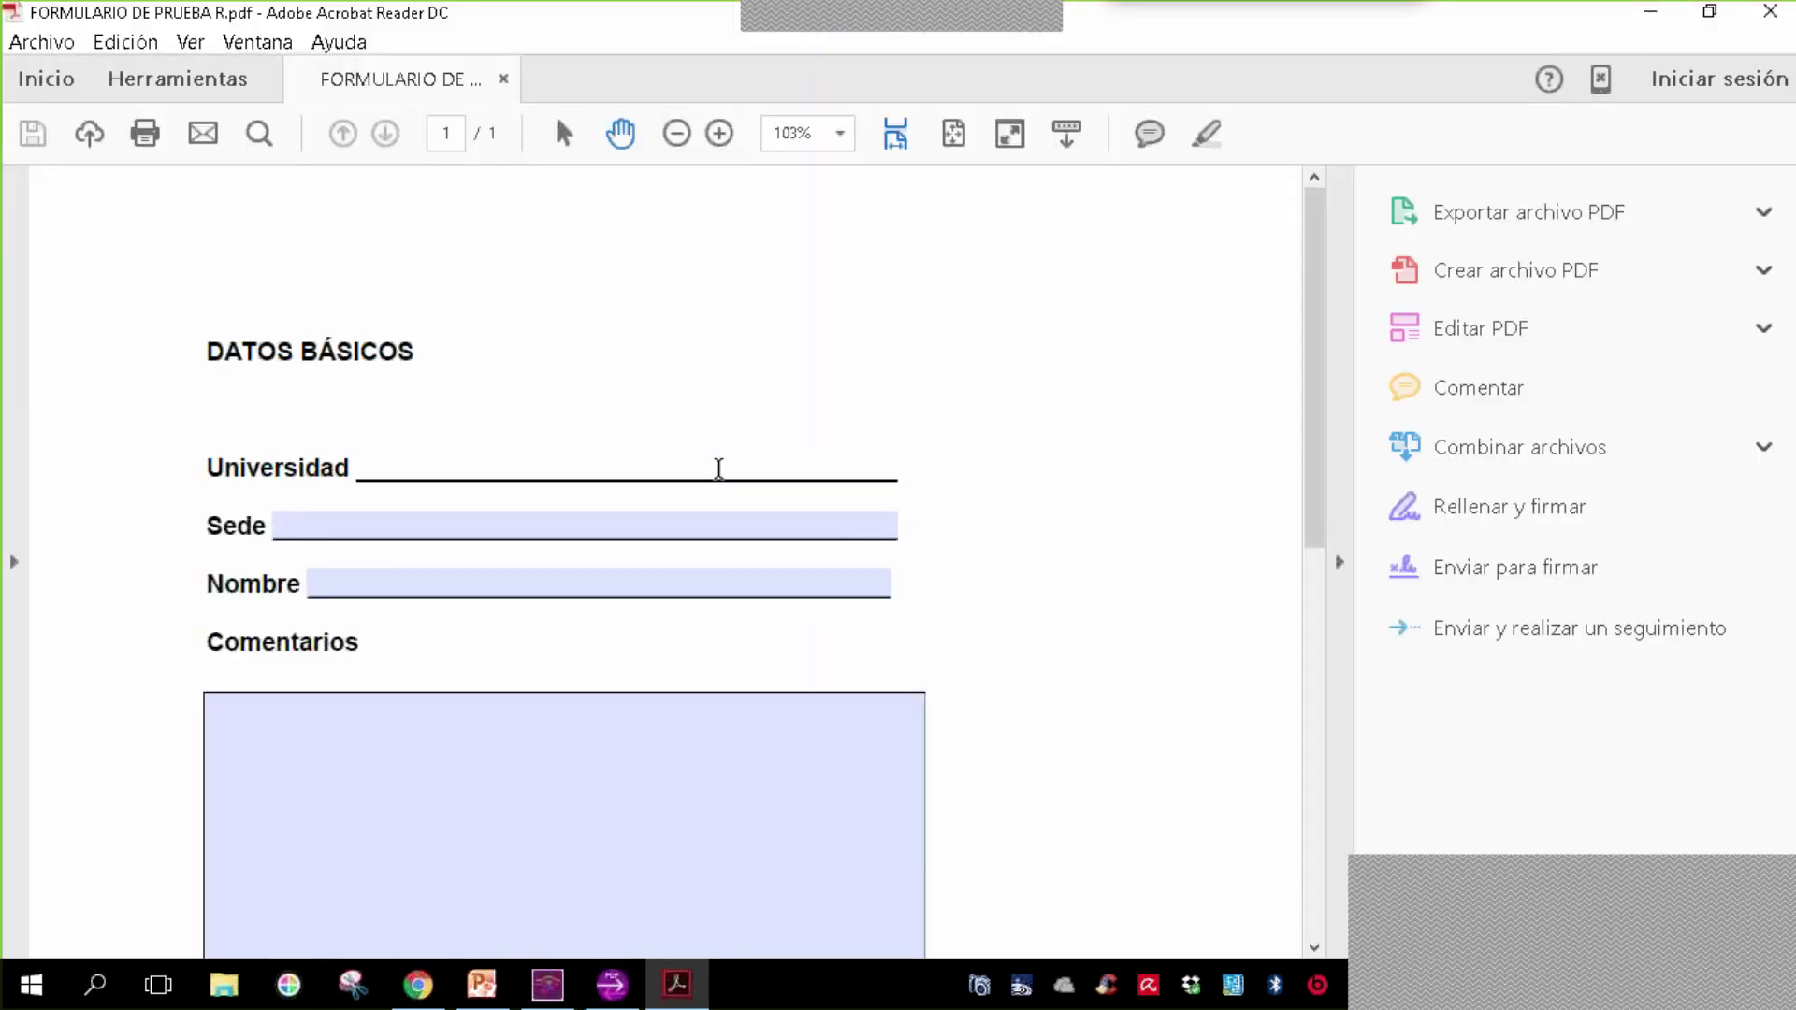
pyautogui.write('Universidad Pon')
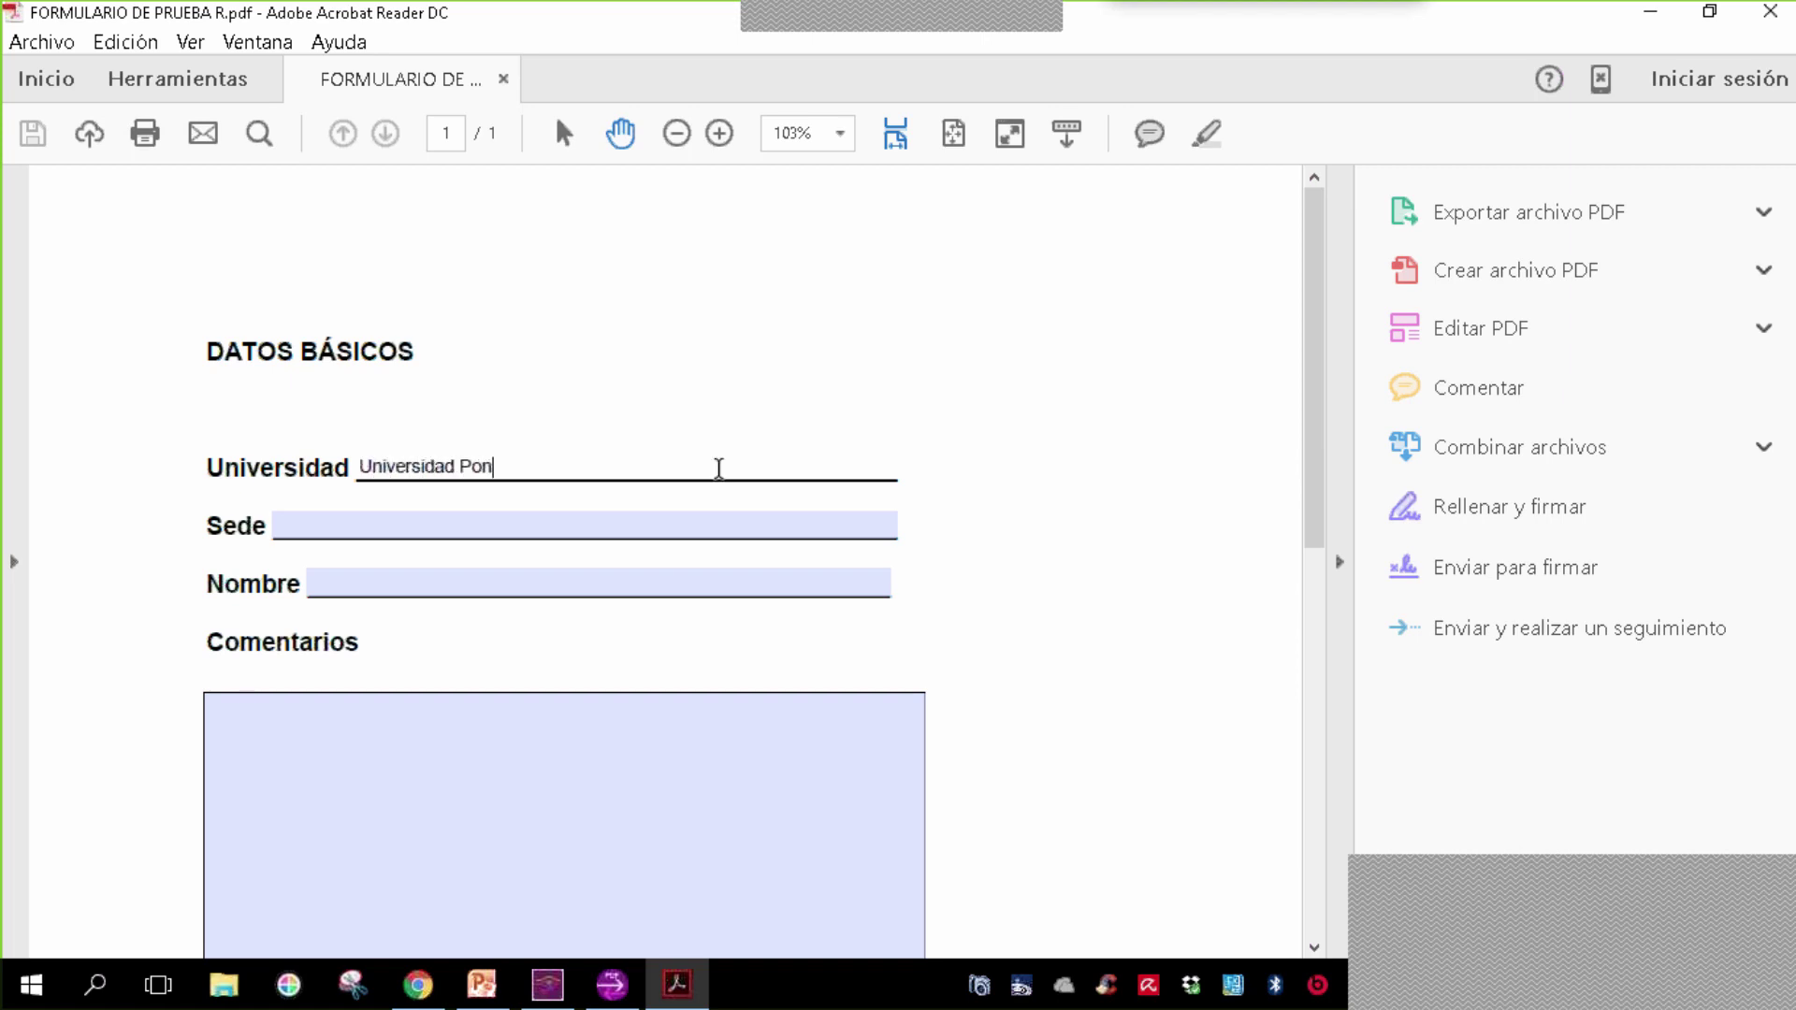
pyautogui.write('tificia Boli')
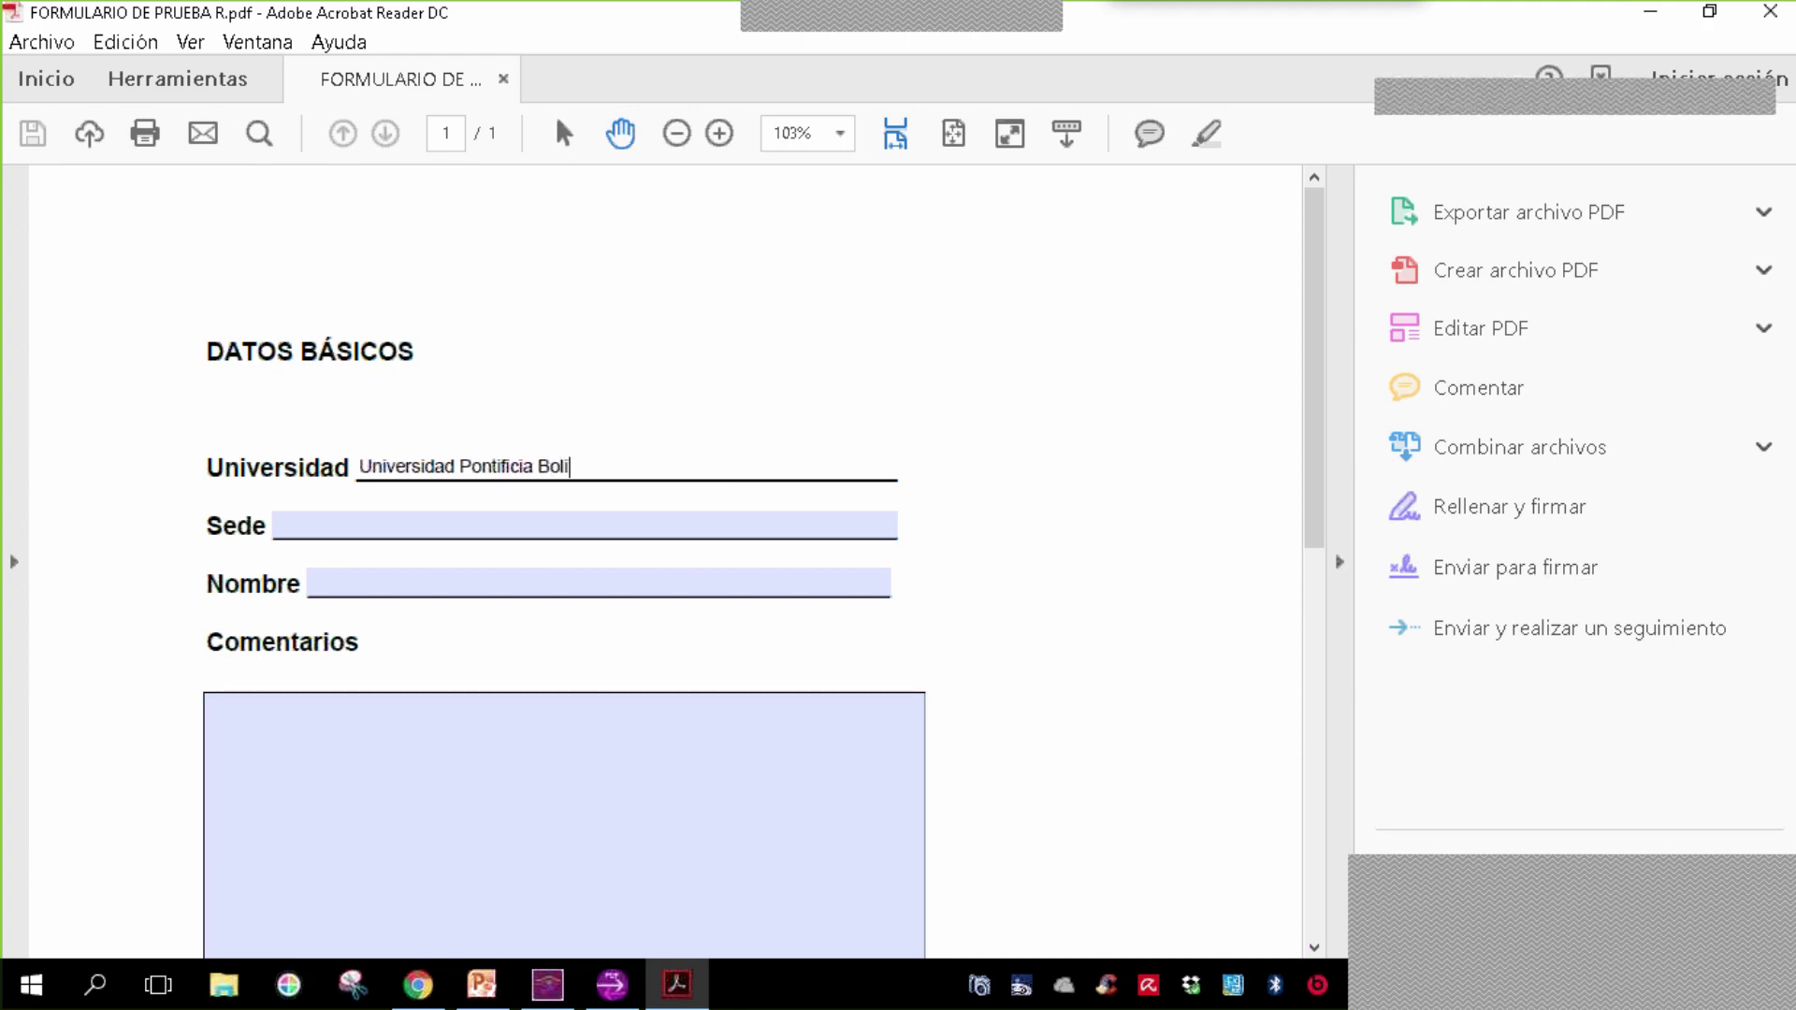
pyautogui.write('variana')
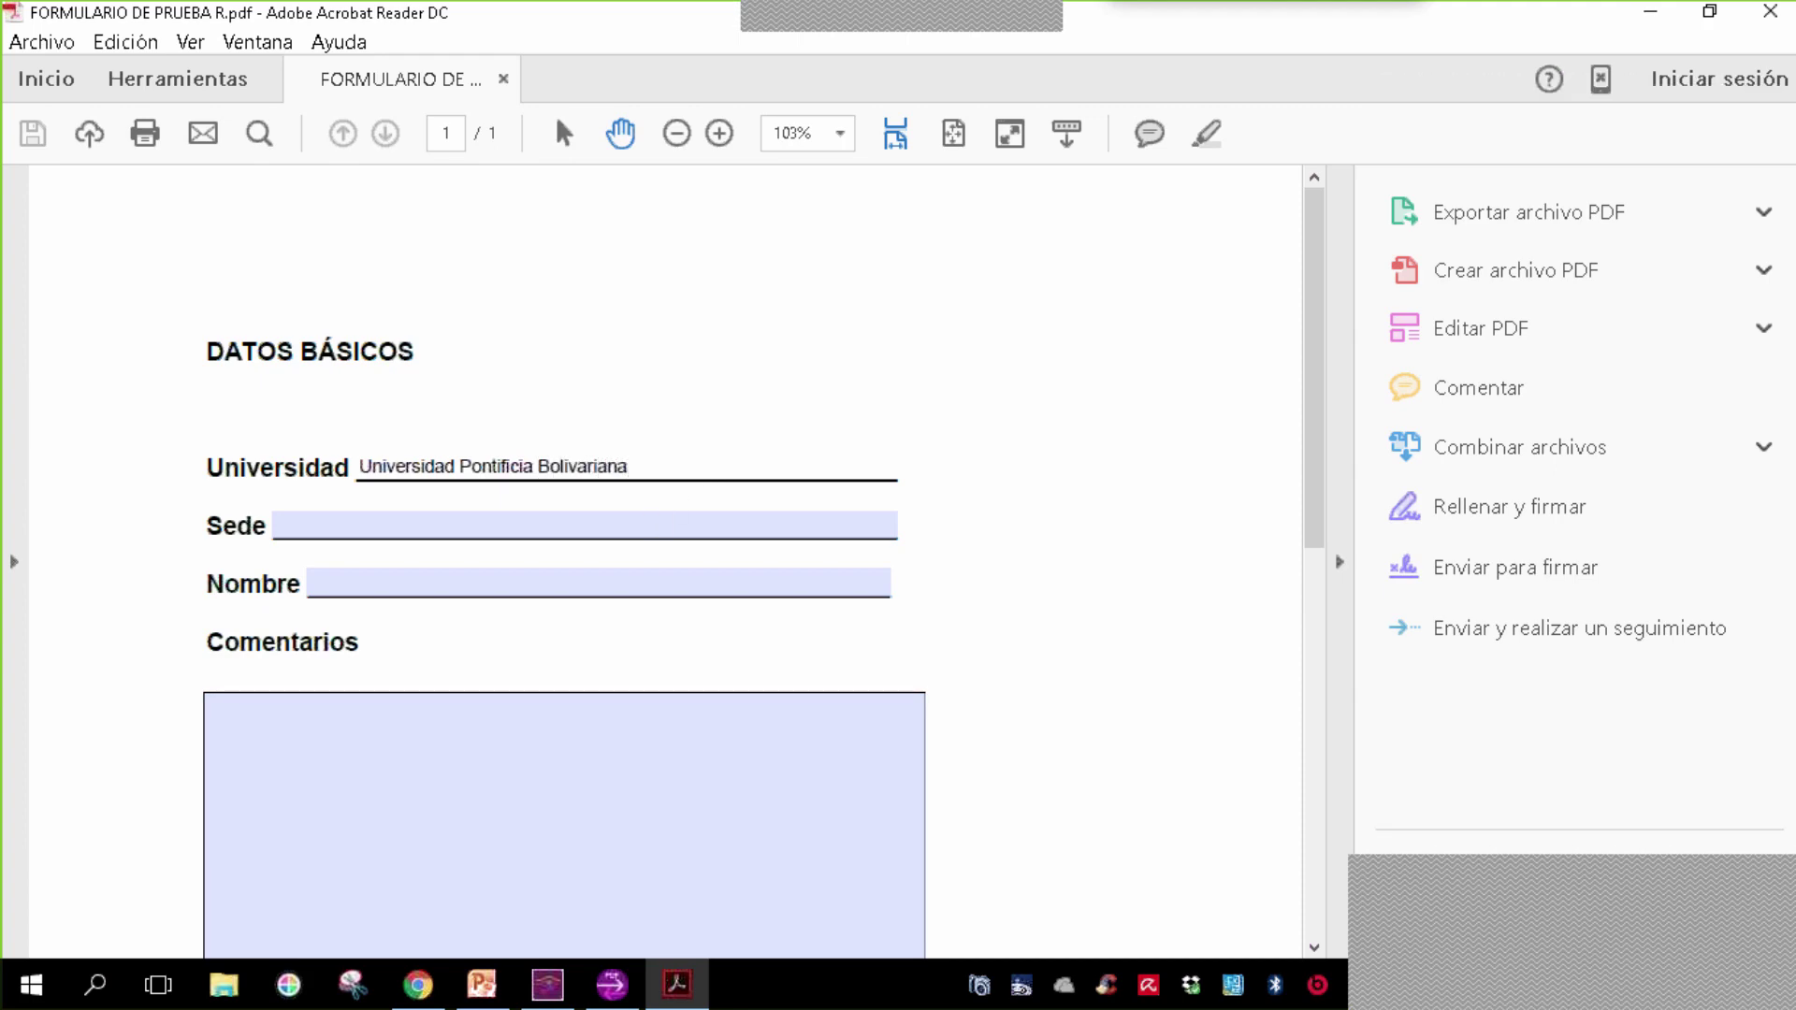
pyautogui.press('Tab')
pyautogui.write('Medellín')
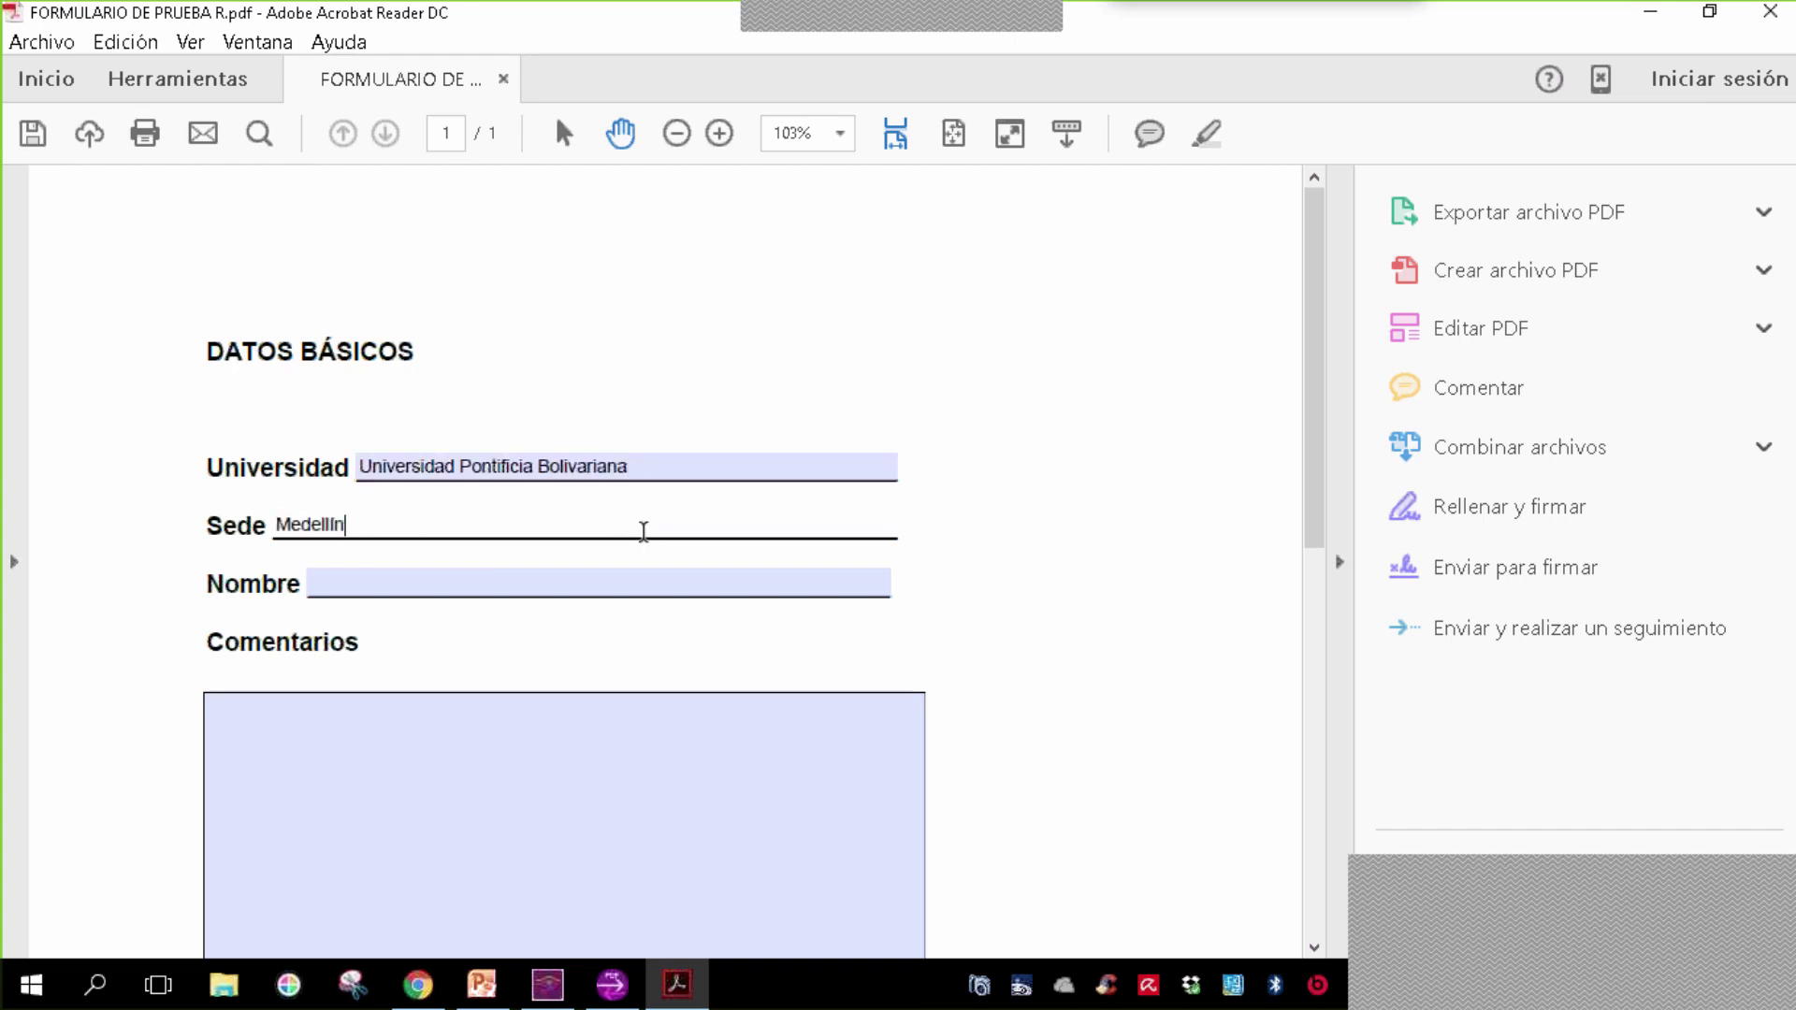
# - Enter the respondent's name and a comment on paper documentation's difficulties without Internet
pyautogui.click(570, 581)
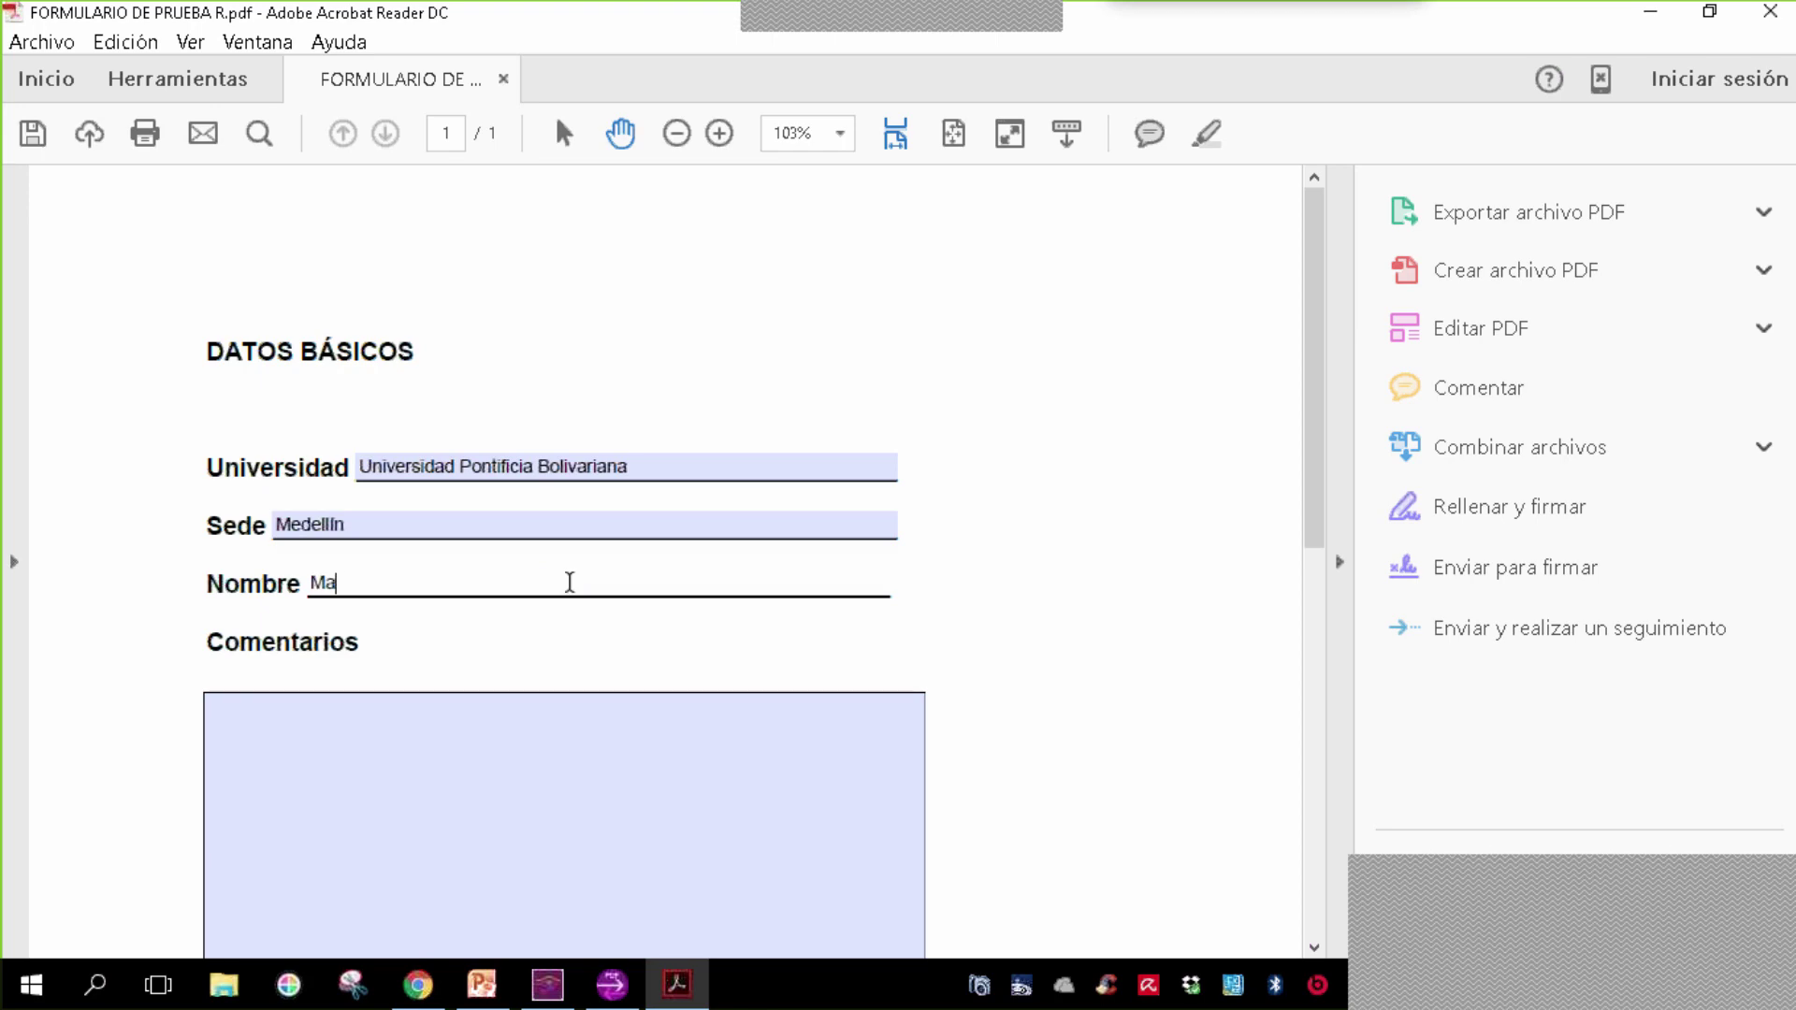
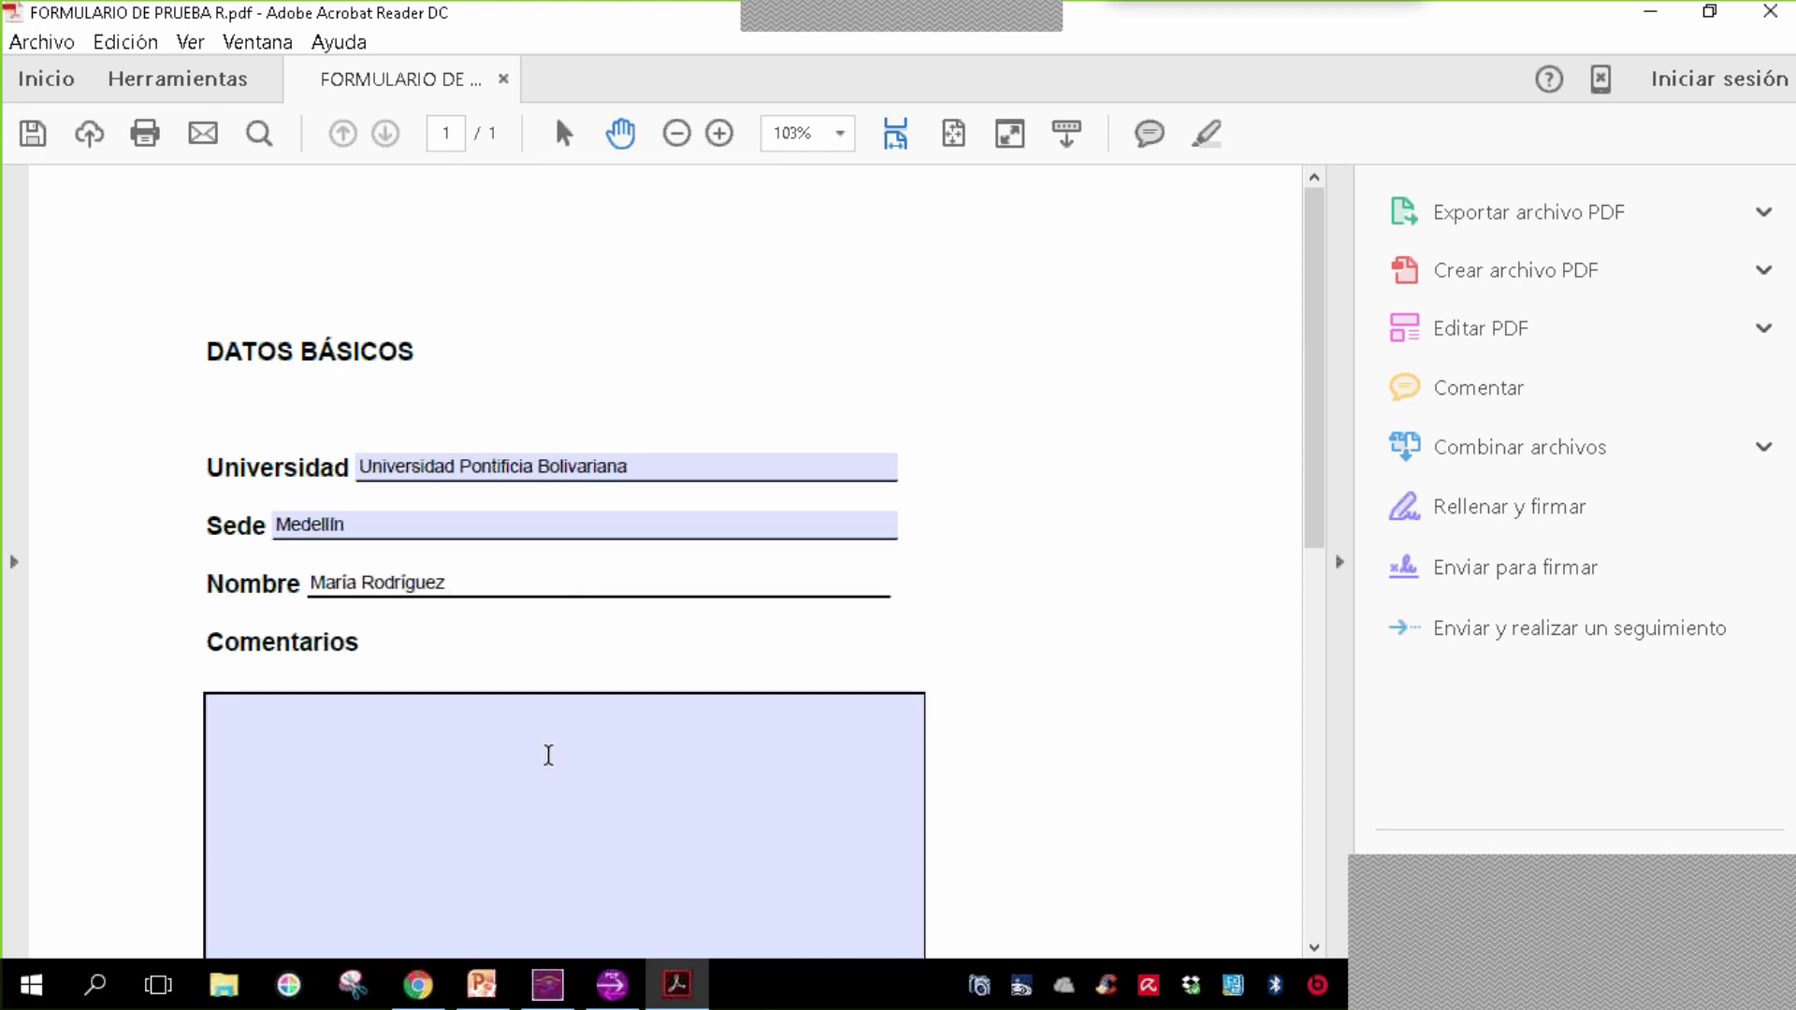
pyautogui.click(548, 755)
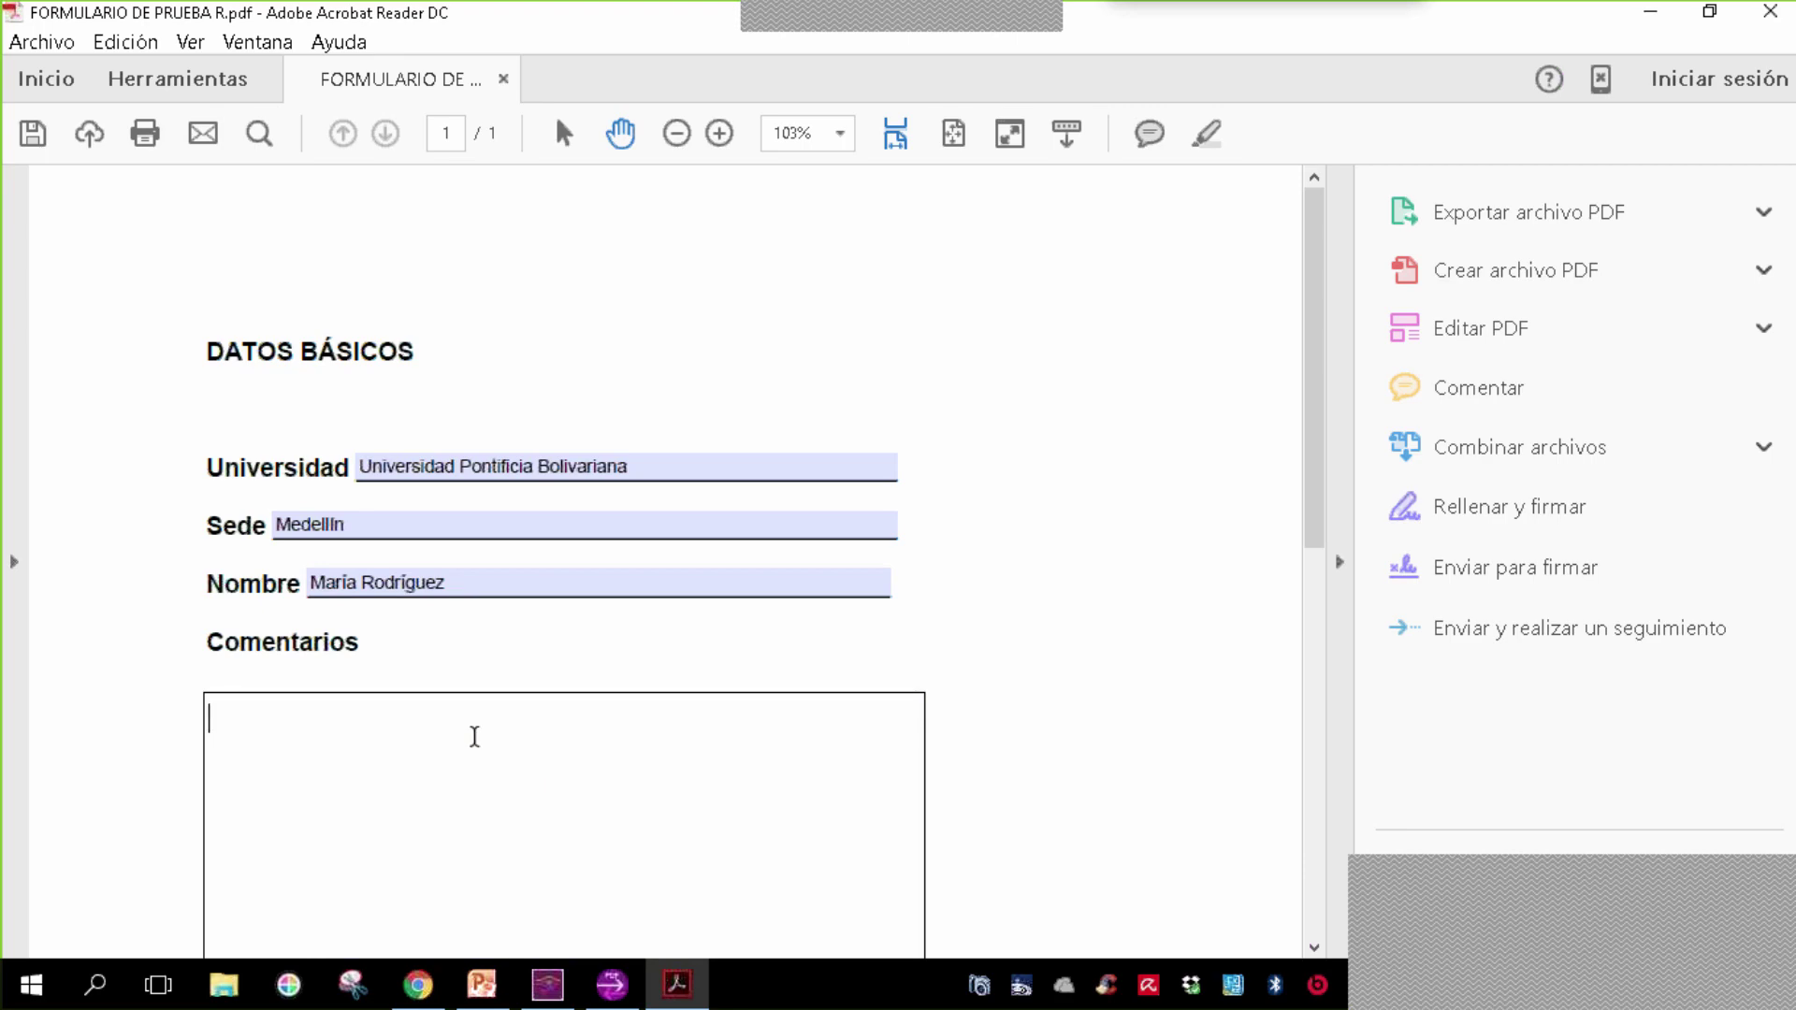
pyautogui.write('La documentación en pa')
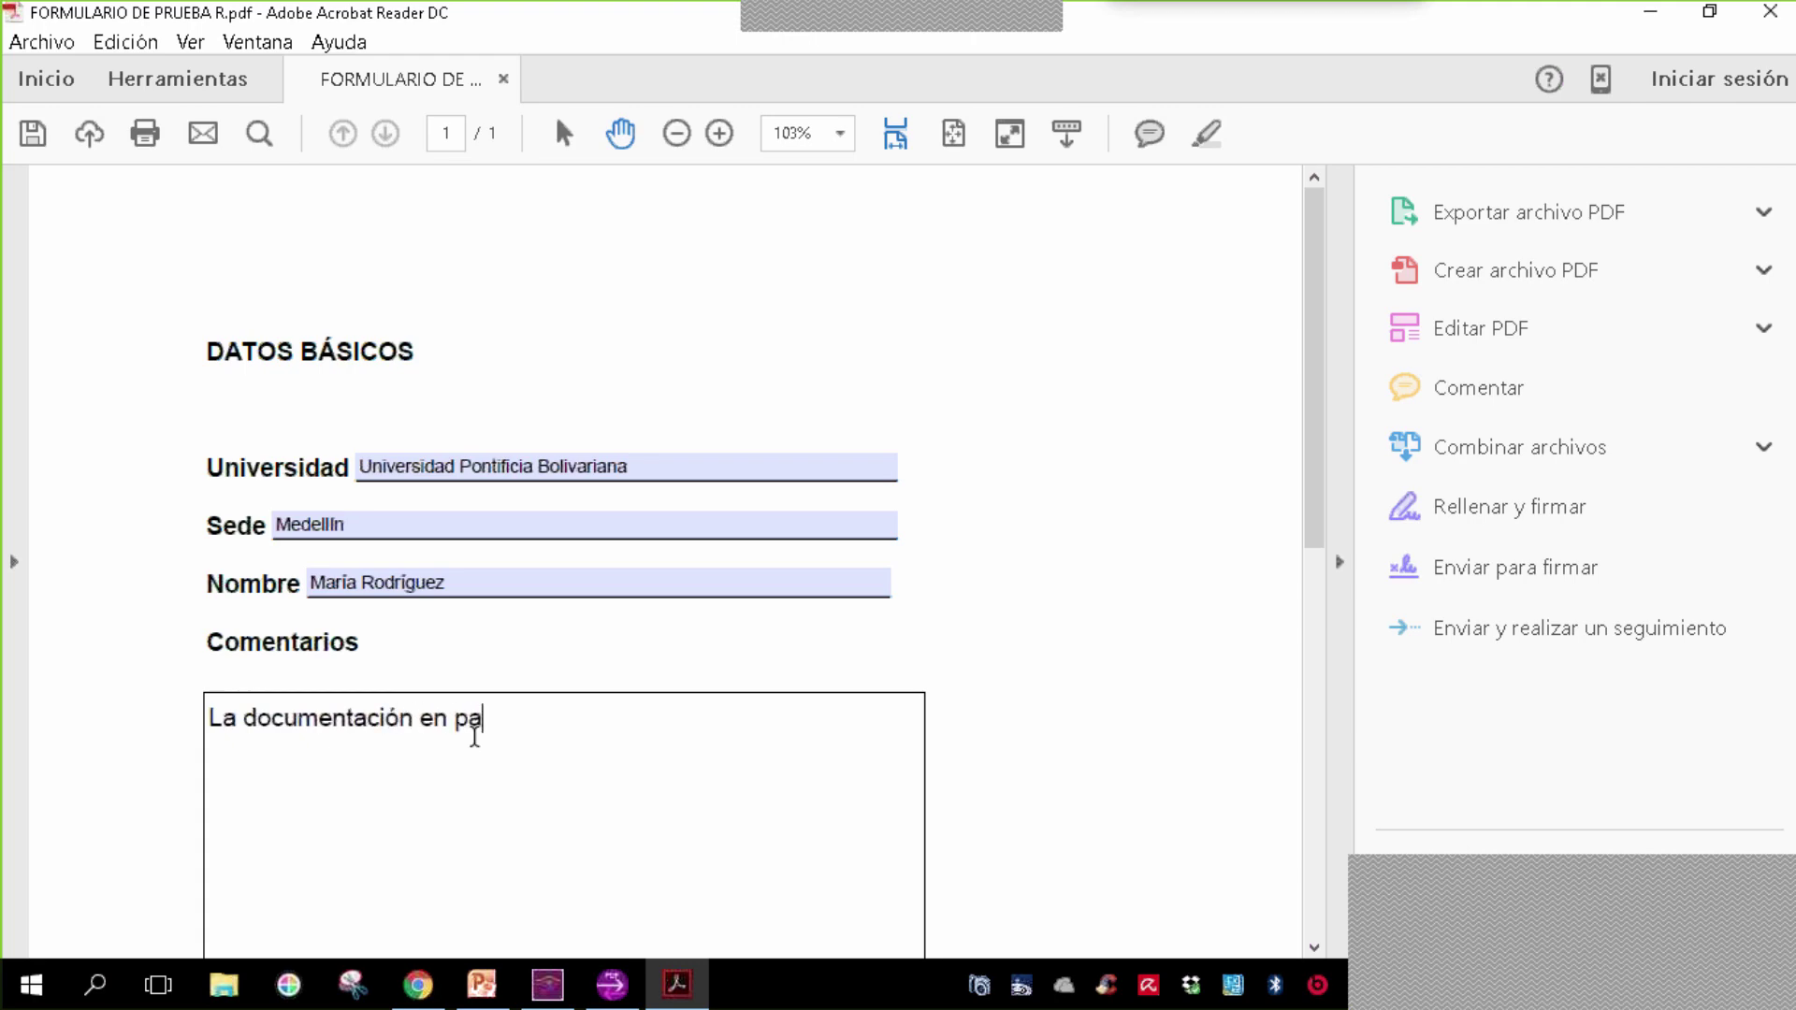
pyautogui.write('pel es una buena al')
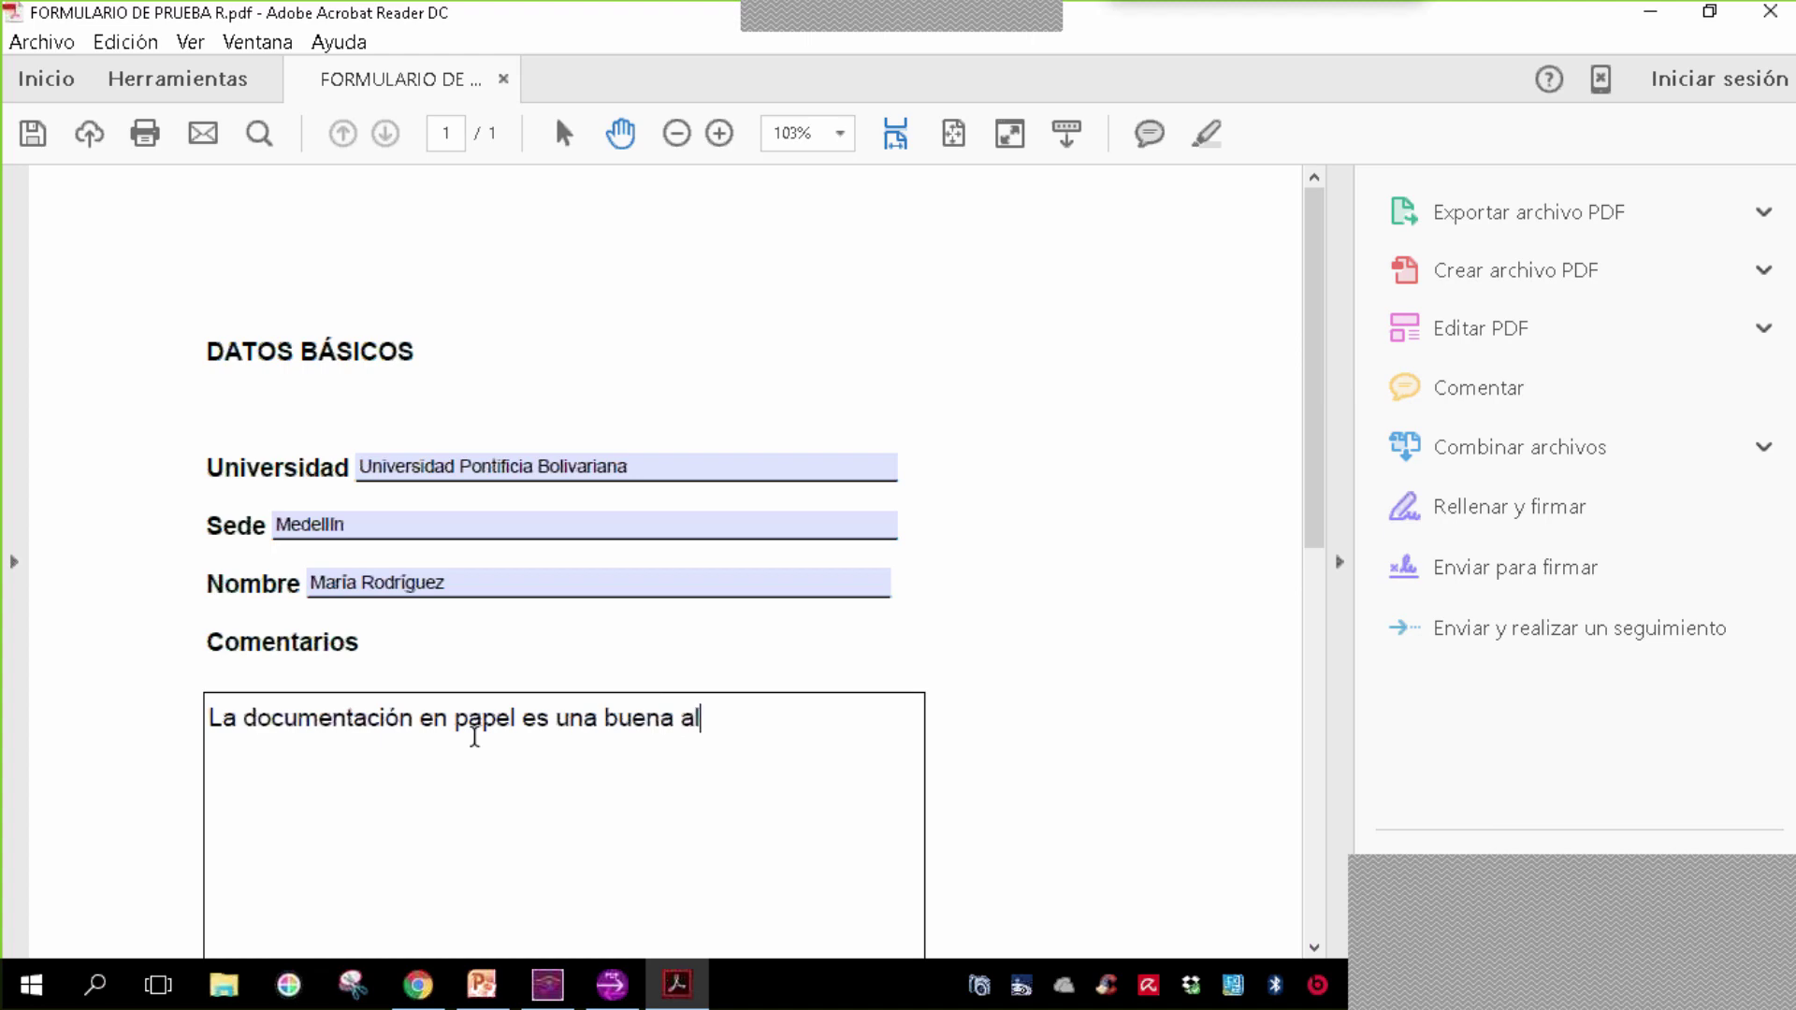
pyautogui.write('ternativa cuando no tego')
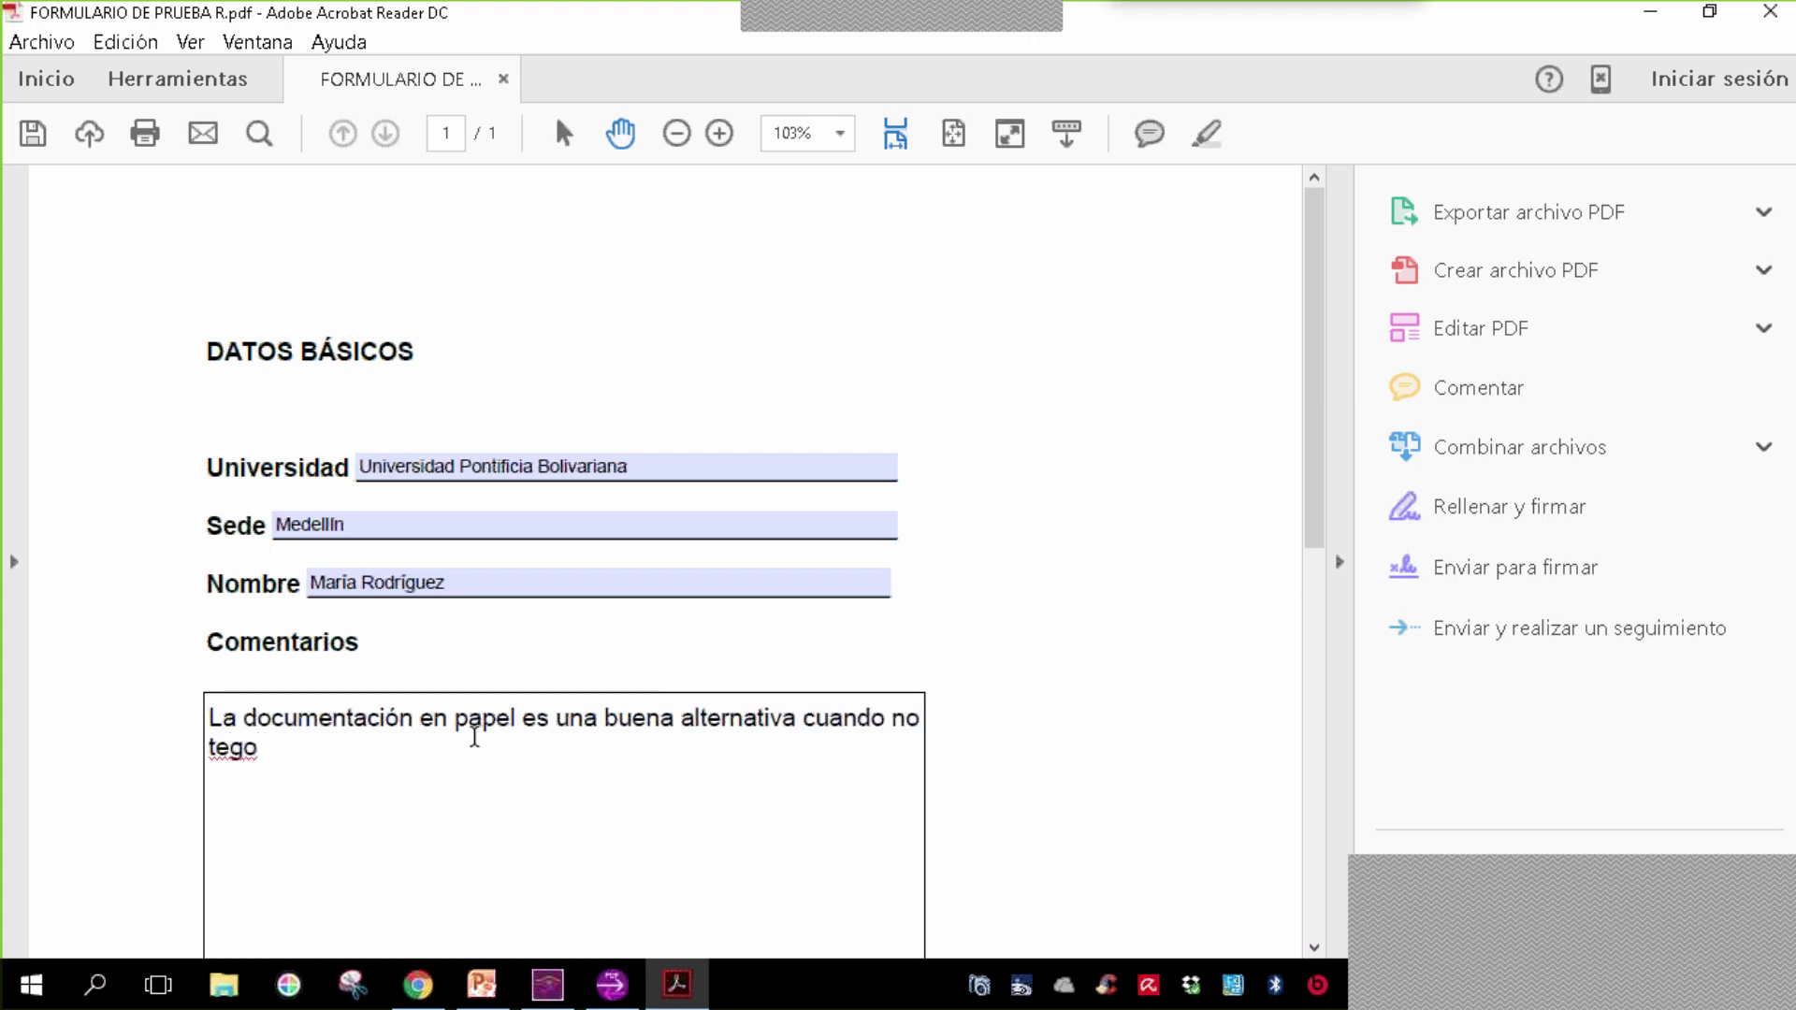
pyautogui.press('BackSpace')
pyautogui.press('BackSpace')
pyautogui.write('ngo conexión a In')
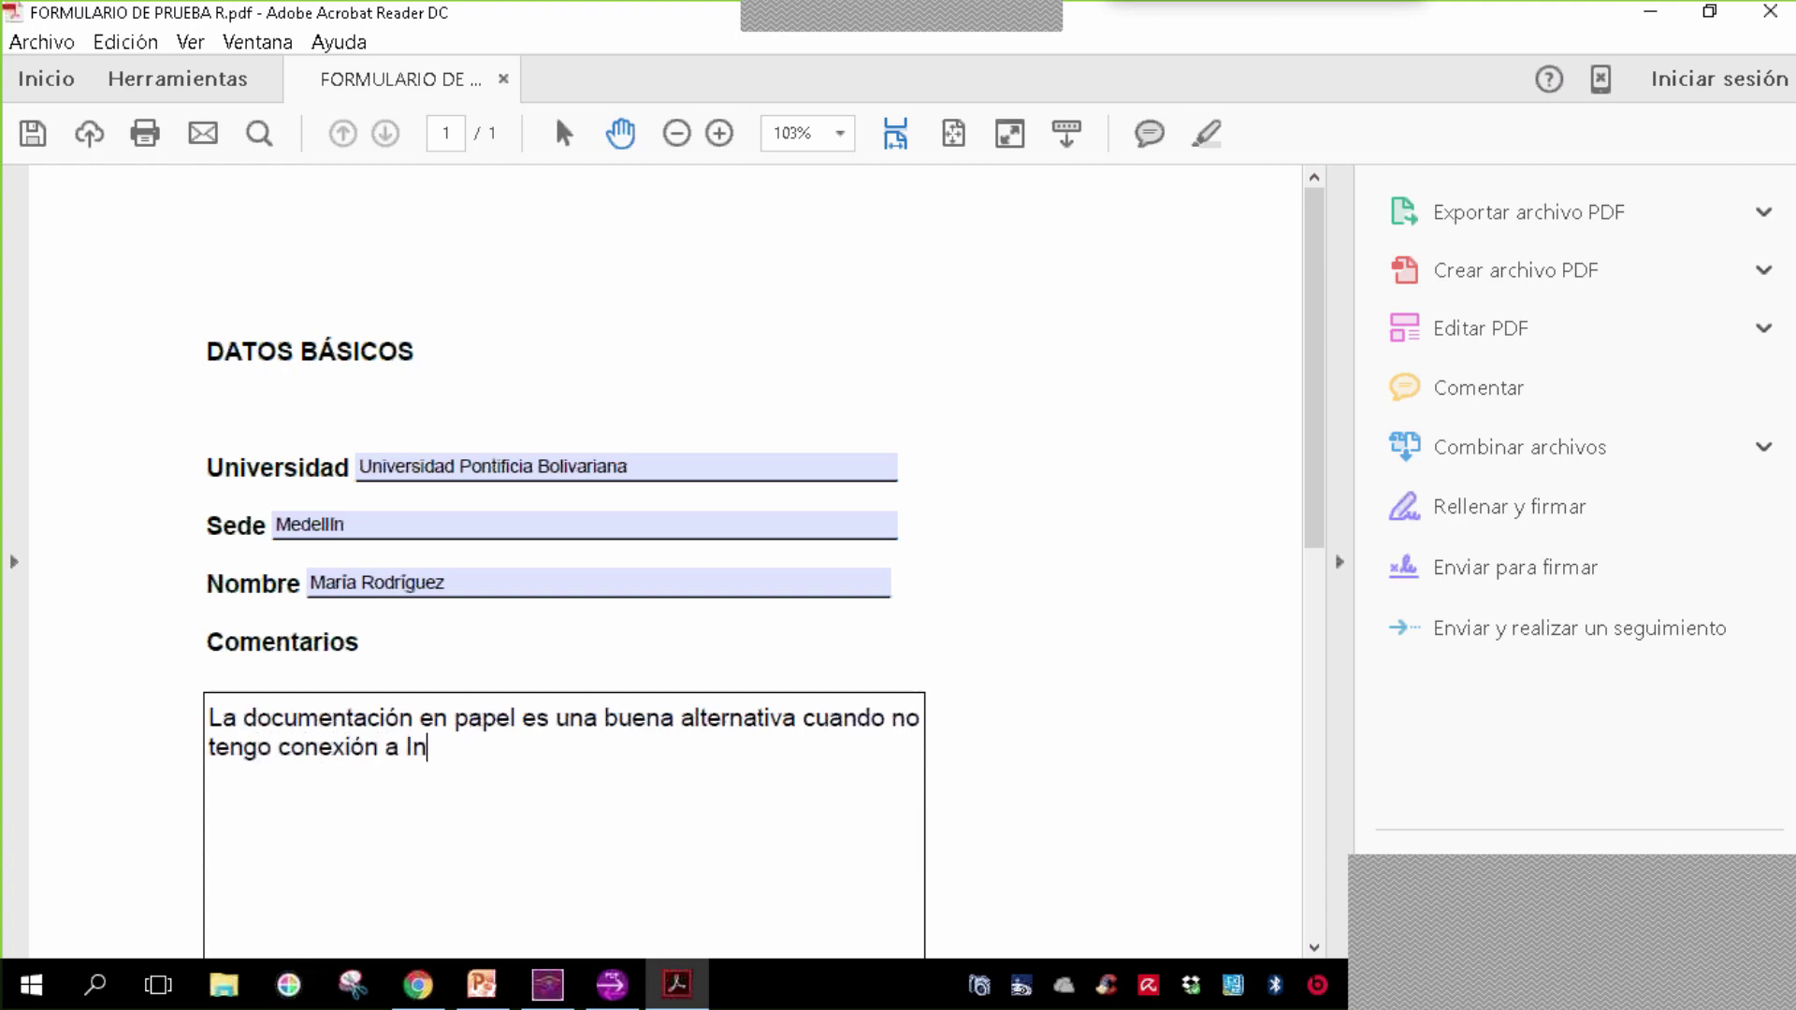
pyautogui.write('ternet pero me causa dificula')
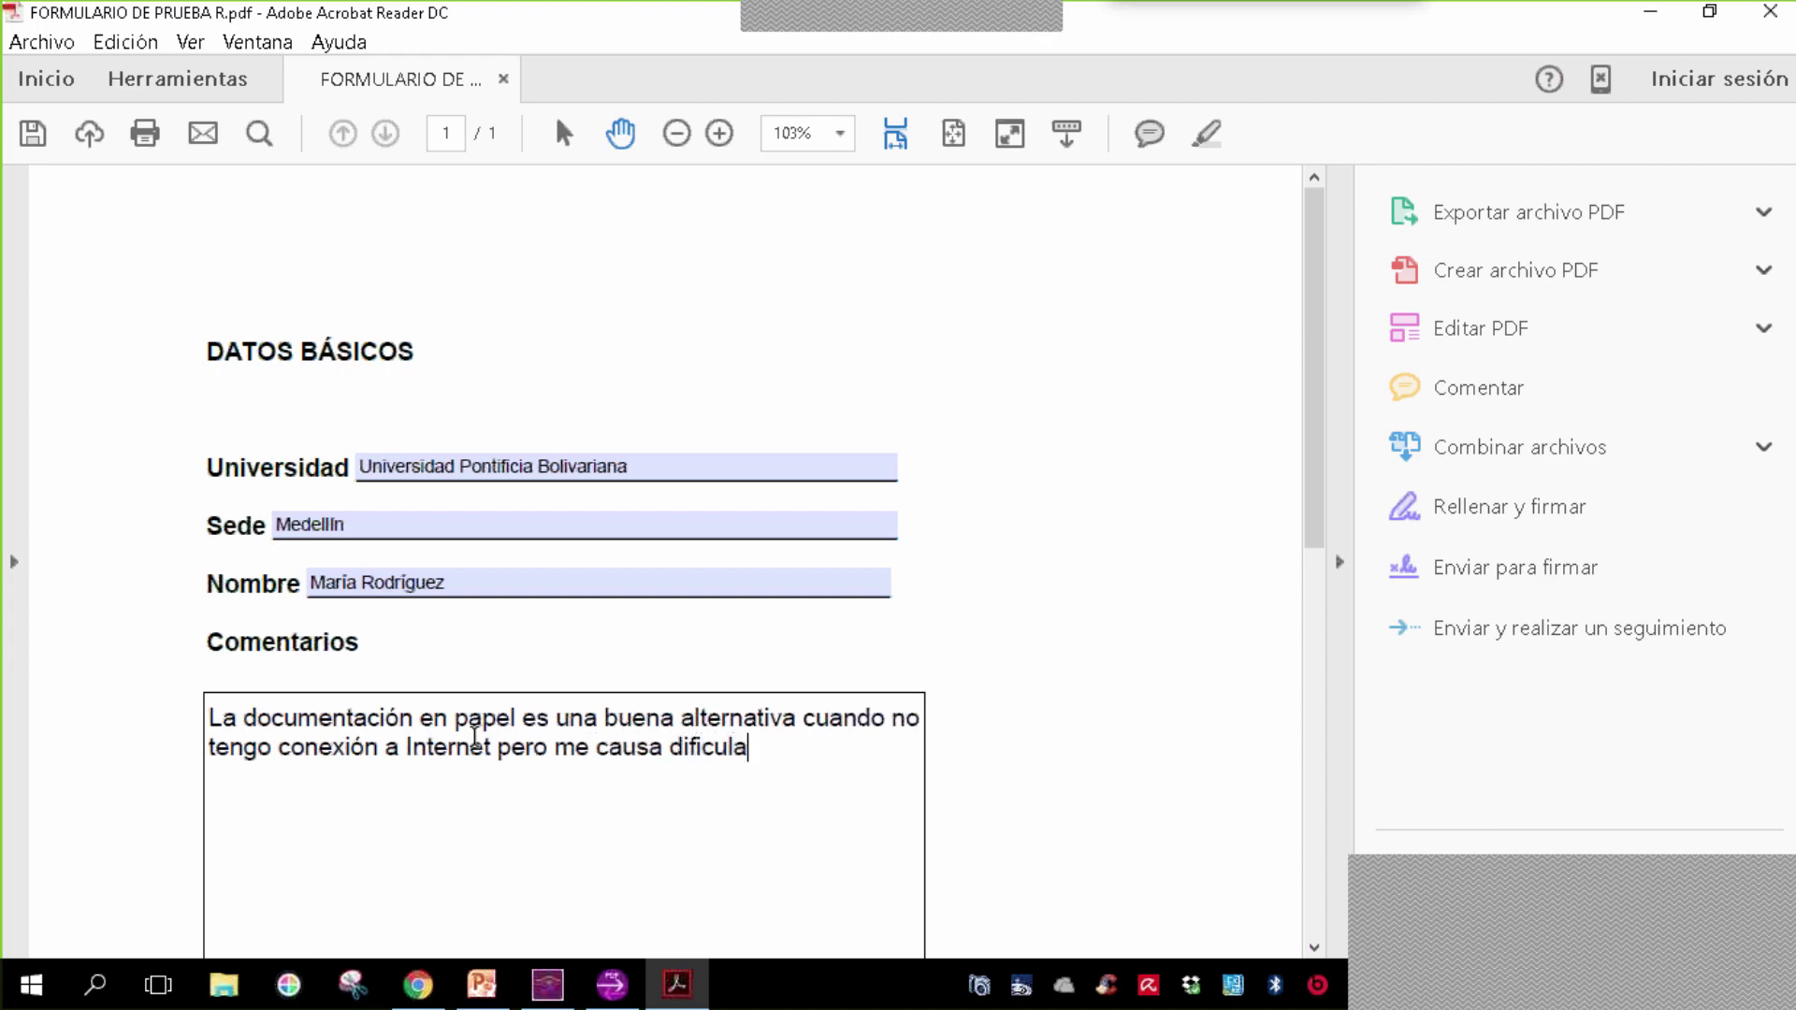
pyautogui.press('BackSpace')
pyautogui.write('tades a la hora ')
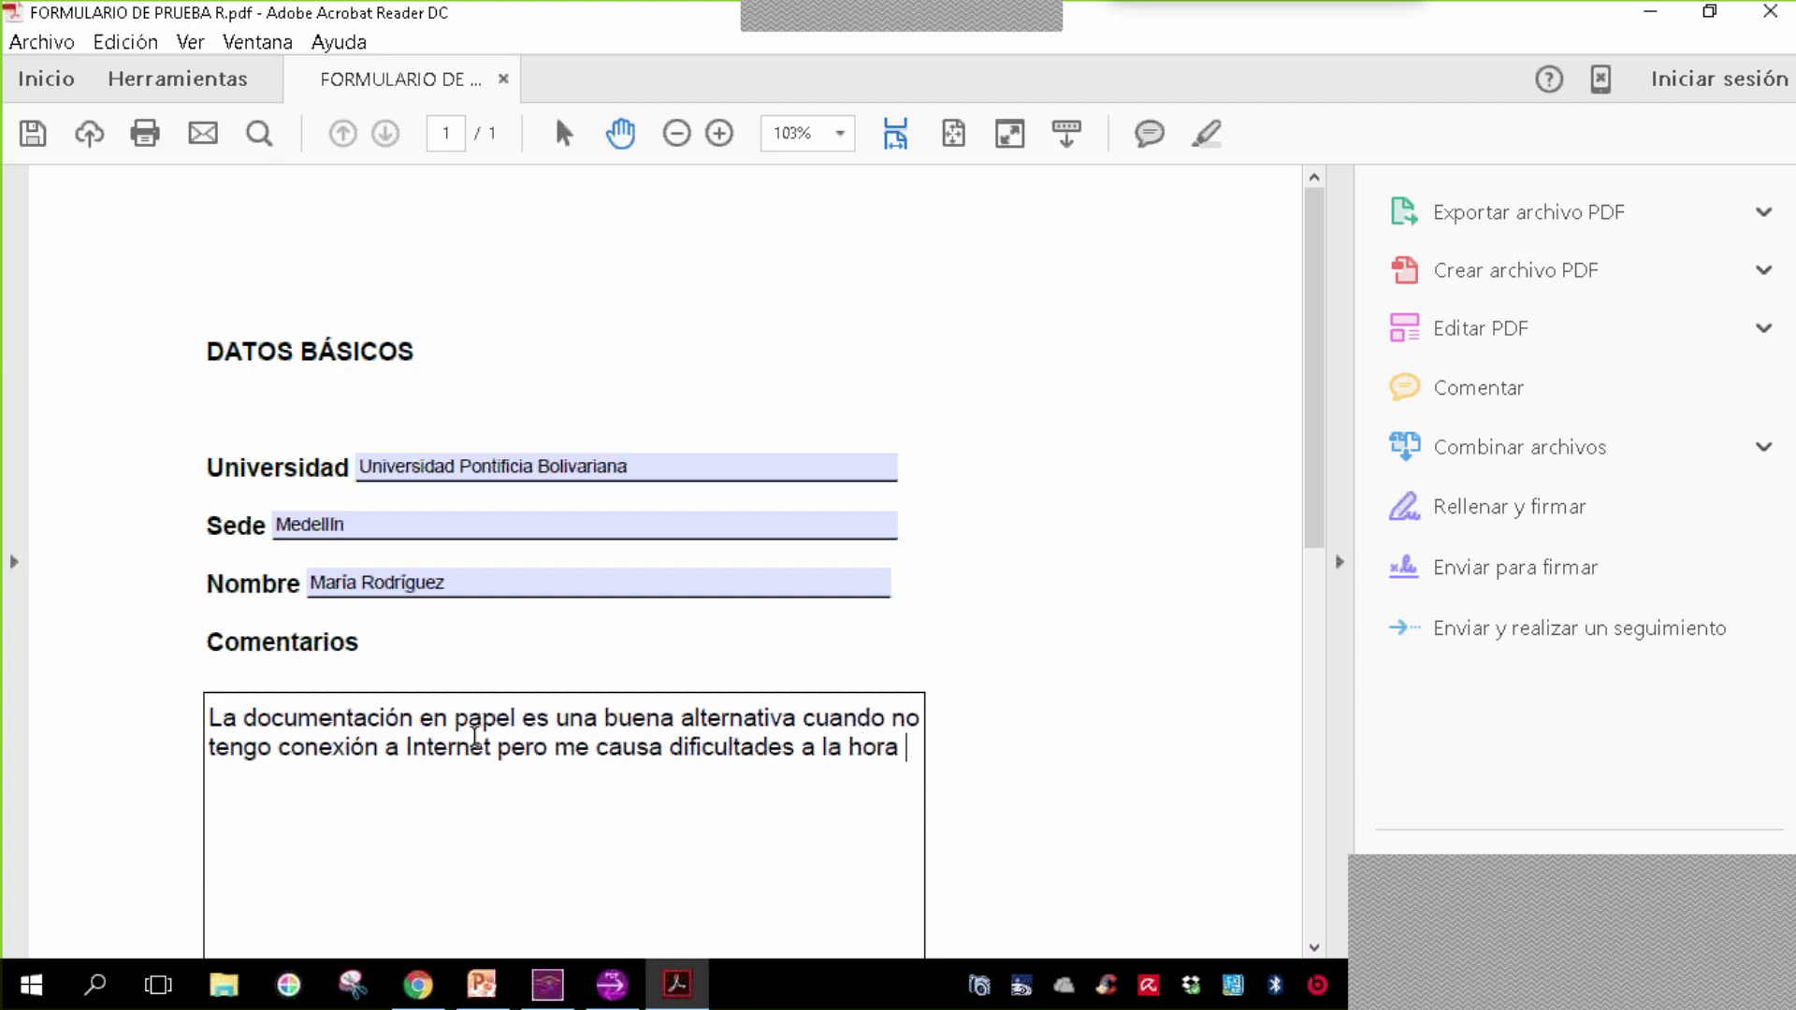
pyautogui.write('de gestió')
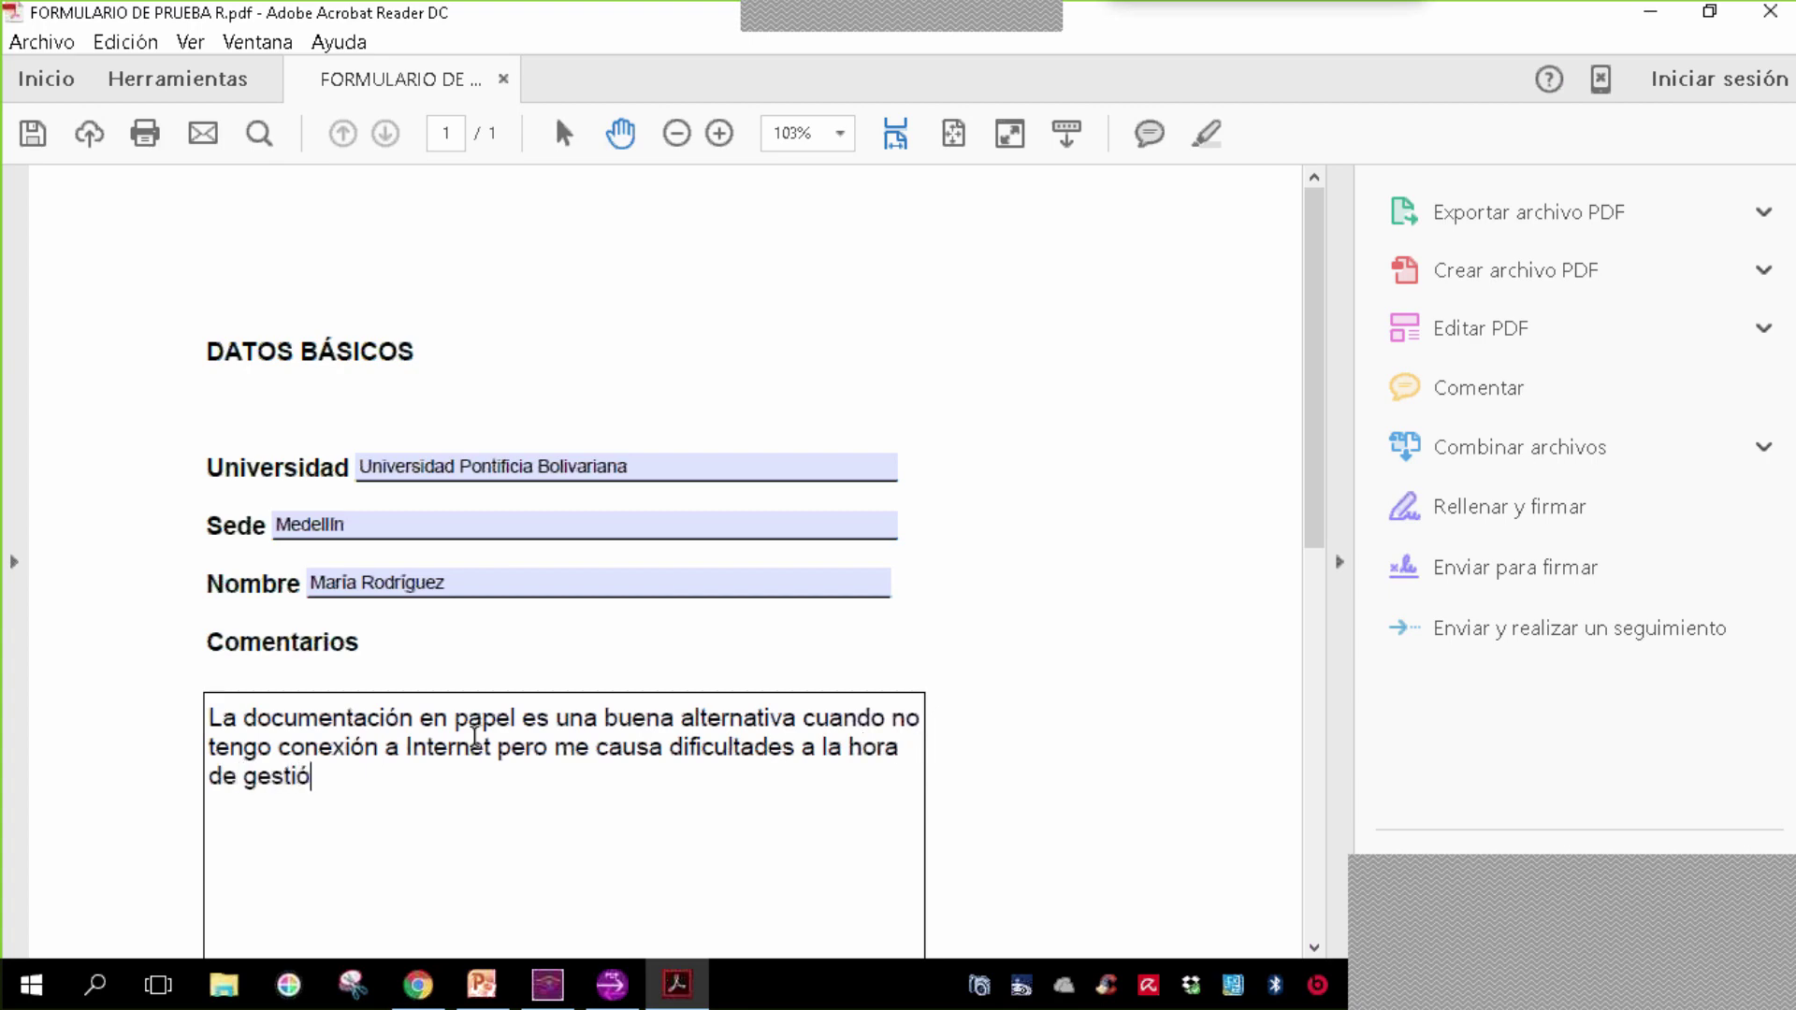
pyautogui.write('n de esa inf')
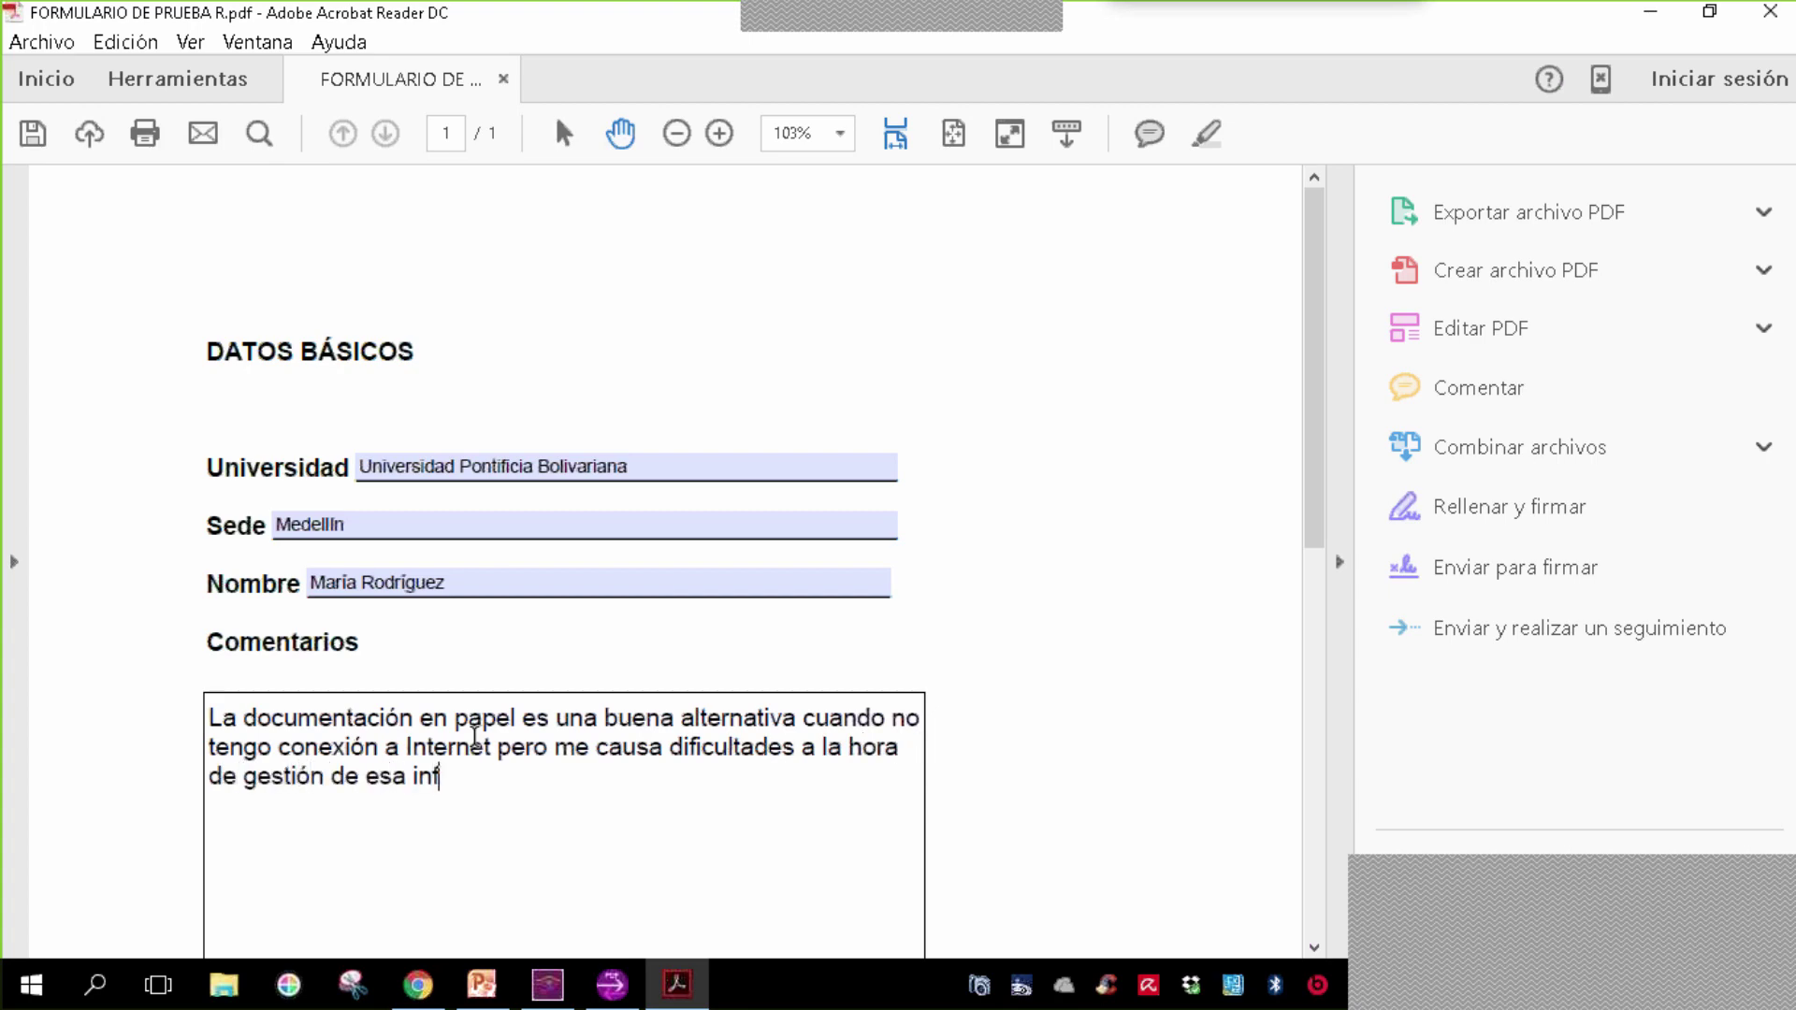
pyautogui.write('ormación y di')
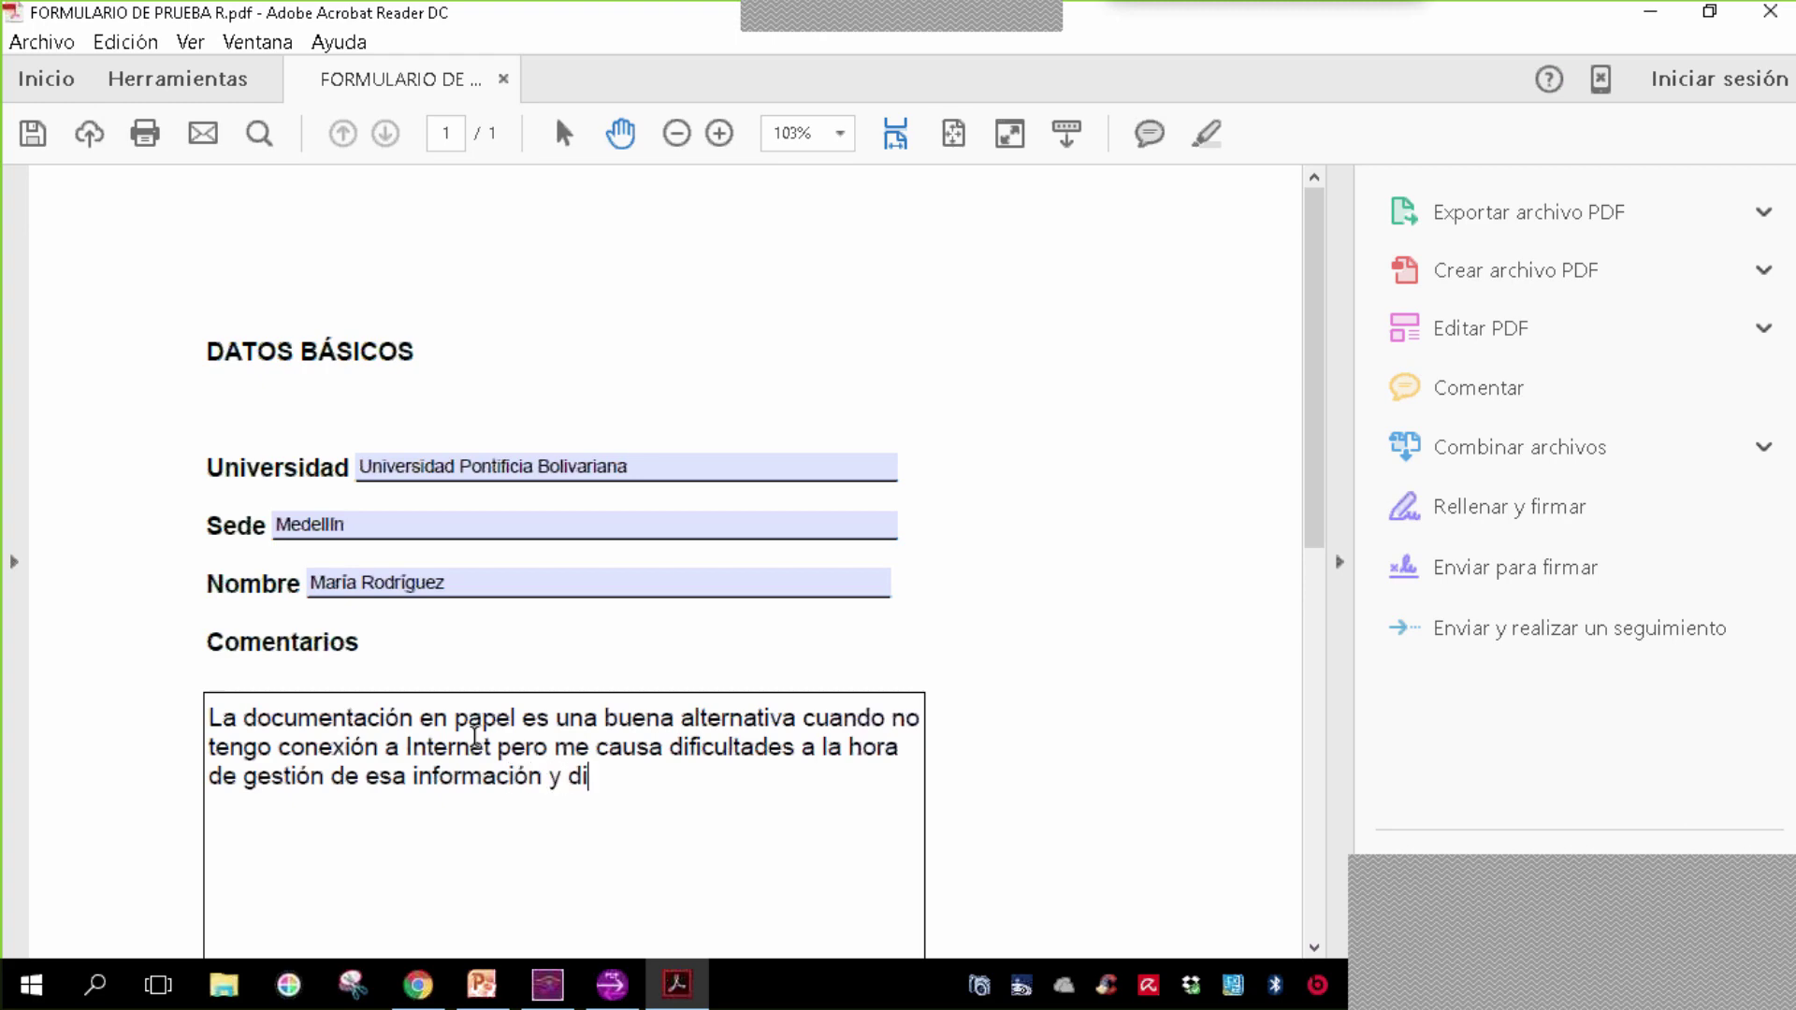
pyautogui.write('gitación')
pyautogui.click(30, 133)
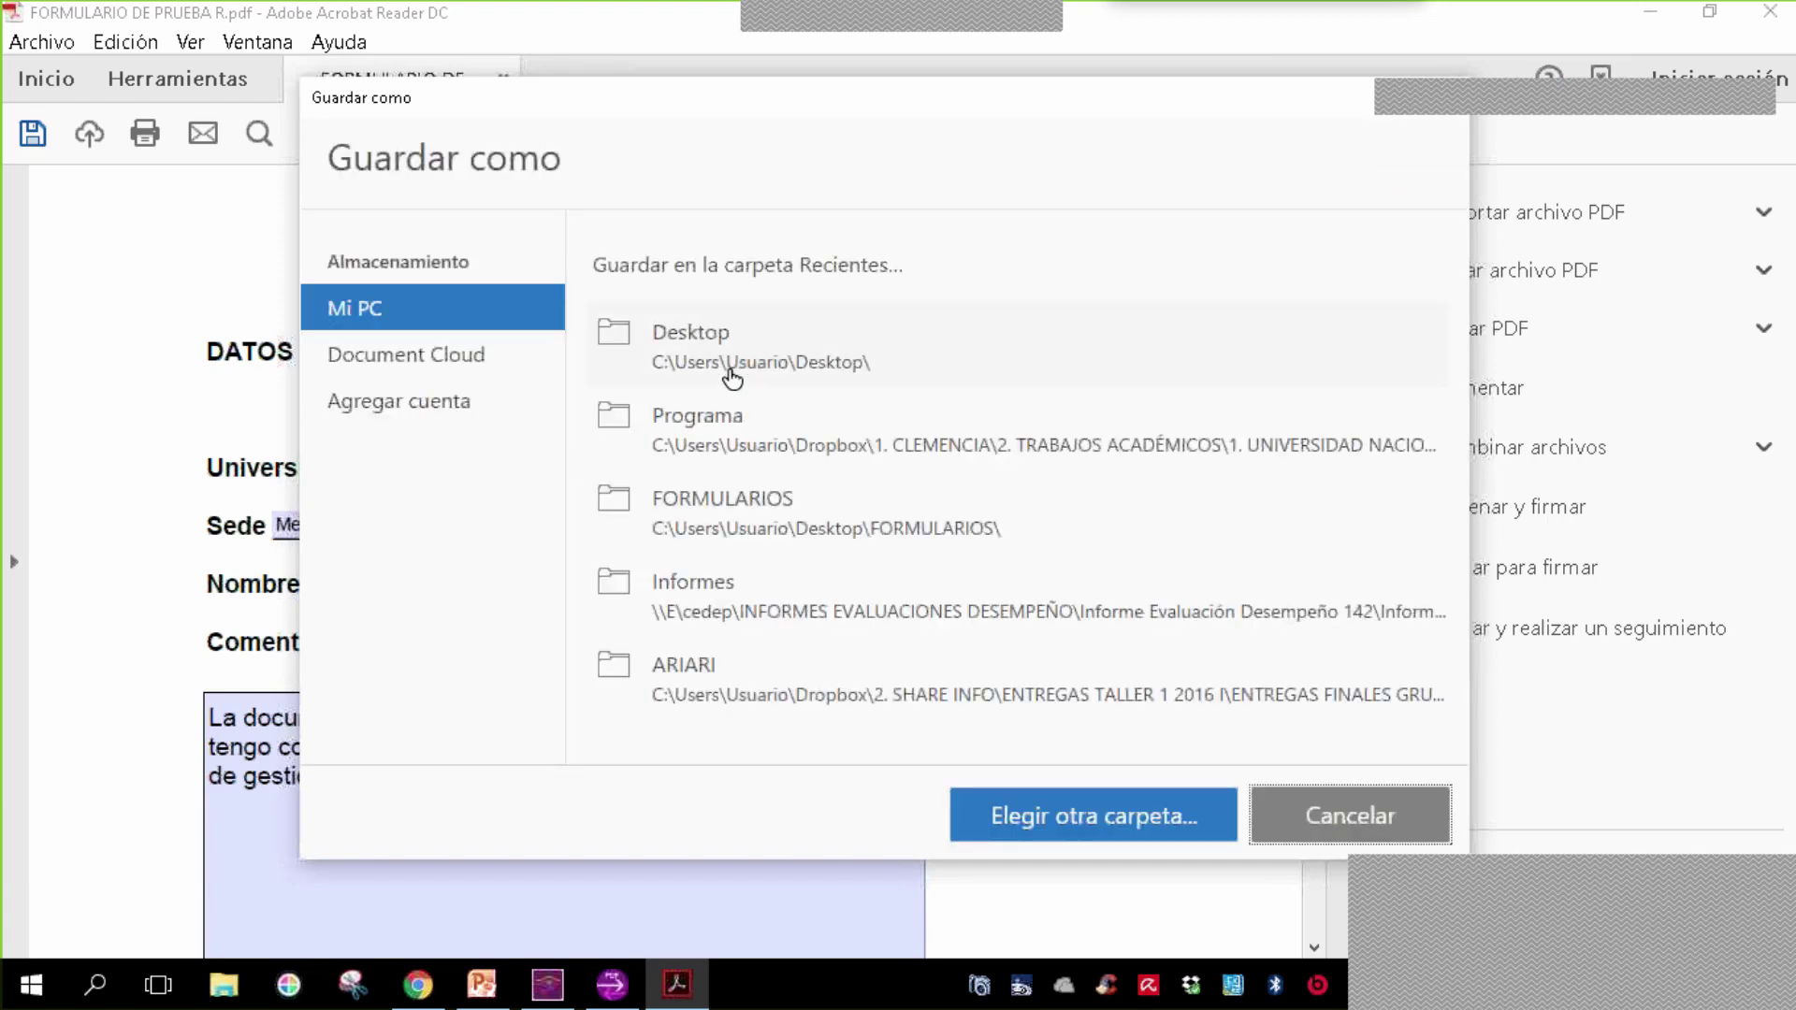
# - Save into Escritorio, editing the FORM1 CNP name to 'FORM2 AAA'
pyautogui.click(747, 356)
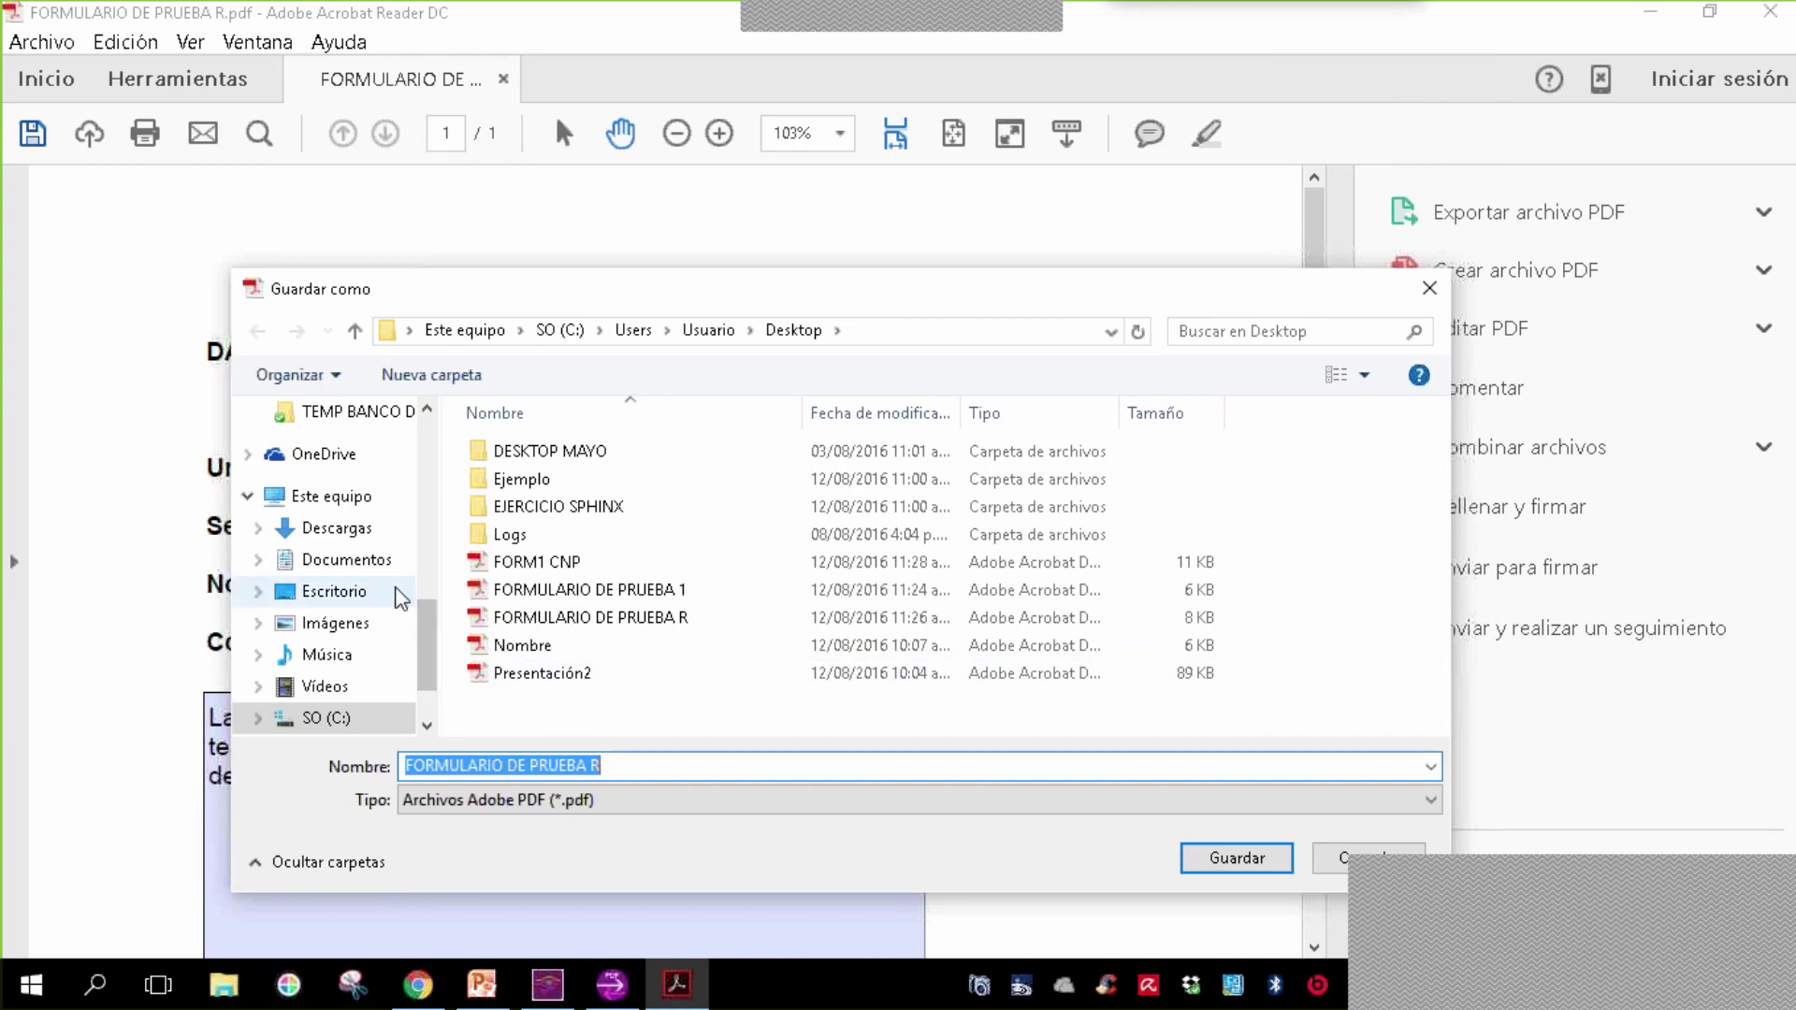
pyautogui.click(400, 597)
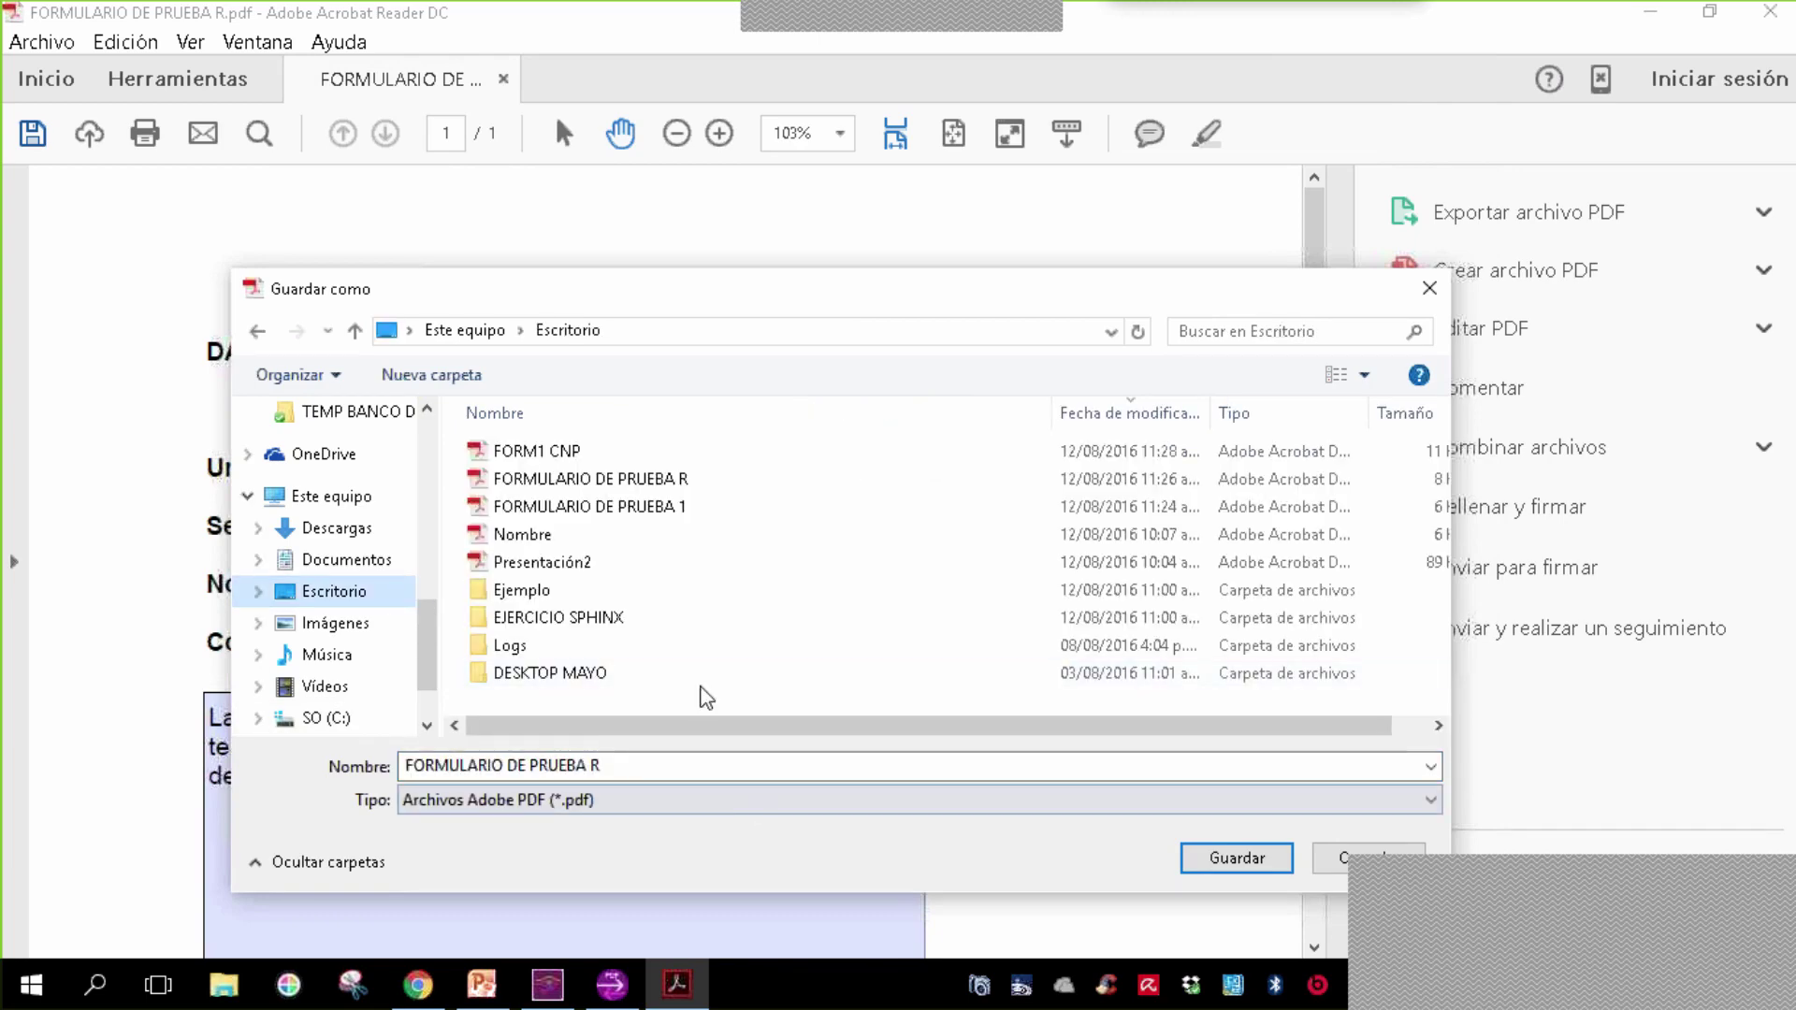
pyautogui.click(767, 453)
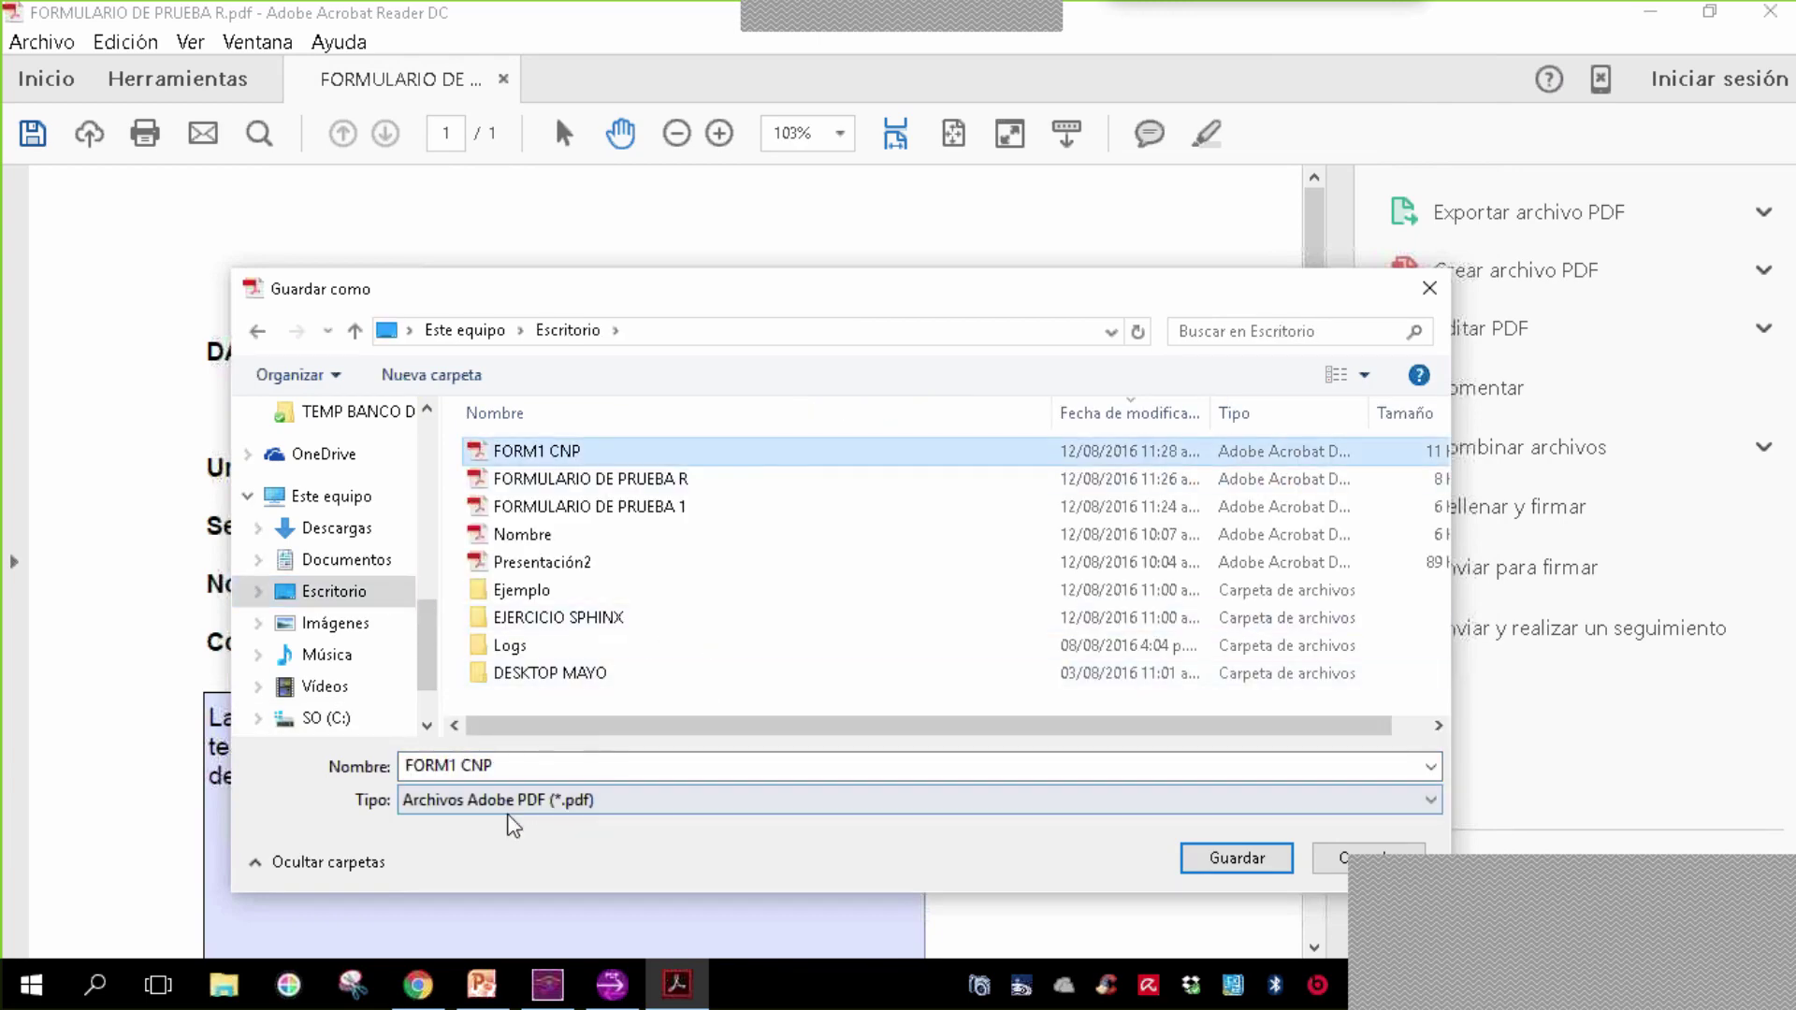
pyautogui.click(461, 765)
pyautogui.click(460, 765)
pyautogui.press('BackSpace')
pyautogui.write('2')
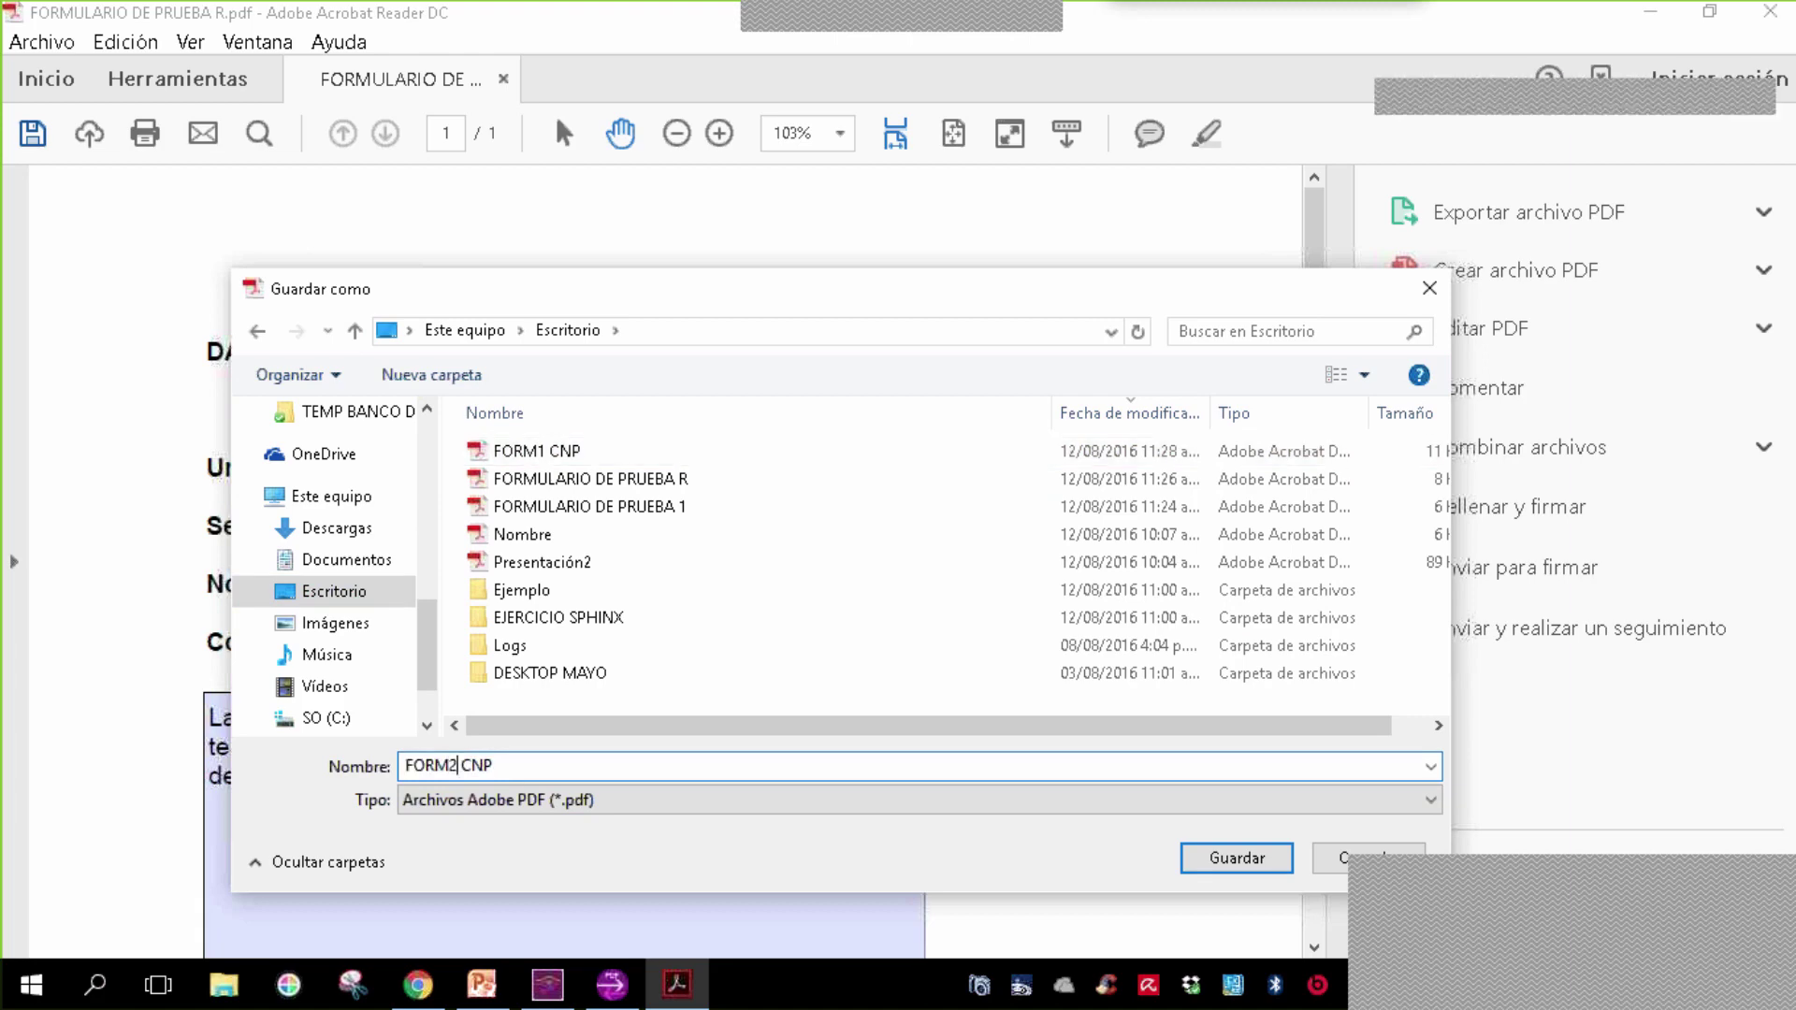
pyautogui.click(500, 764)
pyautogui.press('BackSpace')
pyautogui.press('BackSpace')
pyautogui.press('BackSpace')
pyautogui.press('BackSpace')
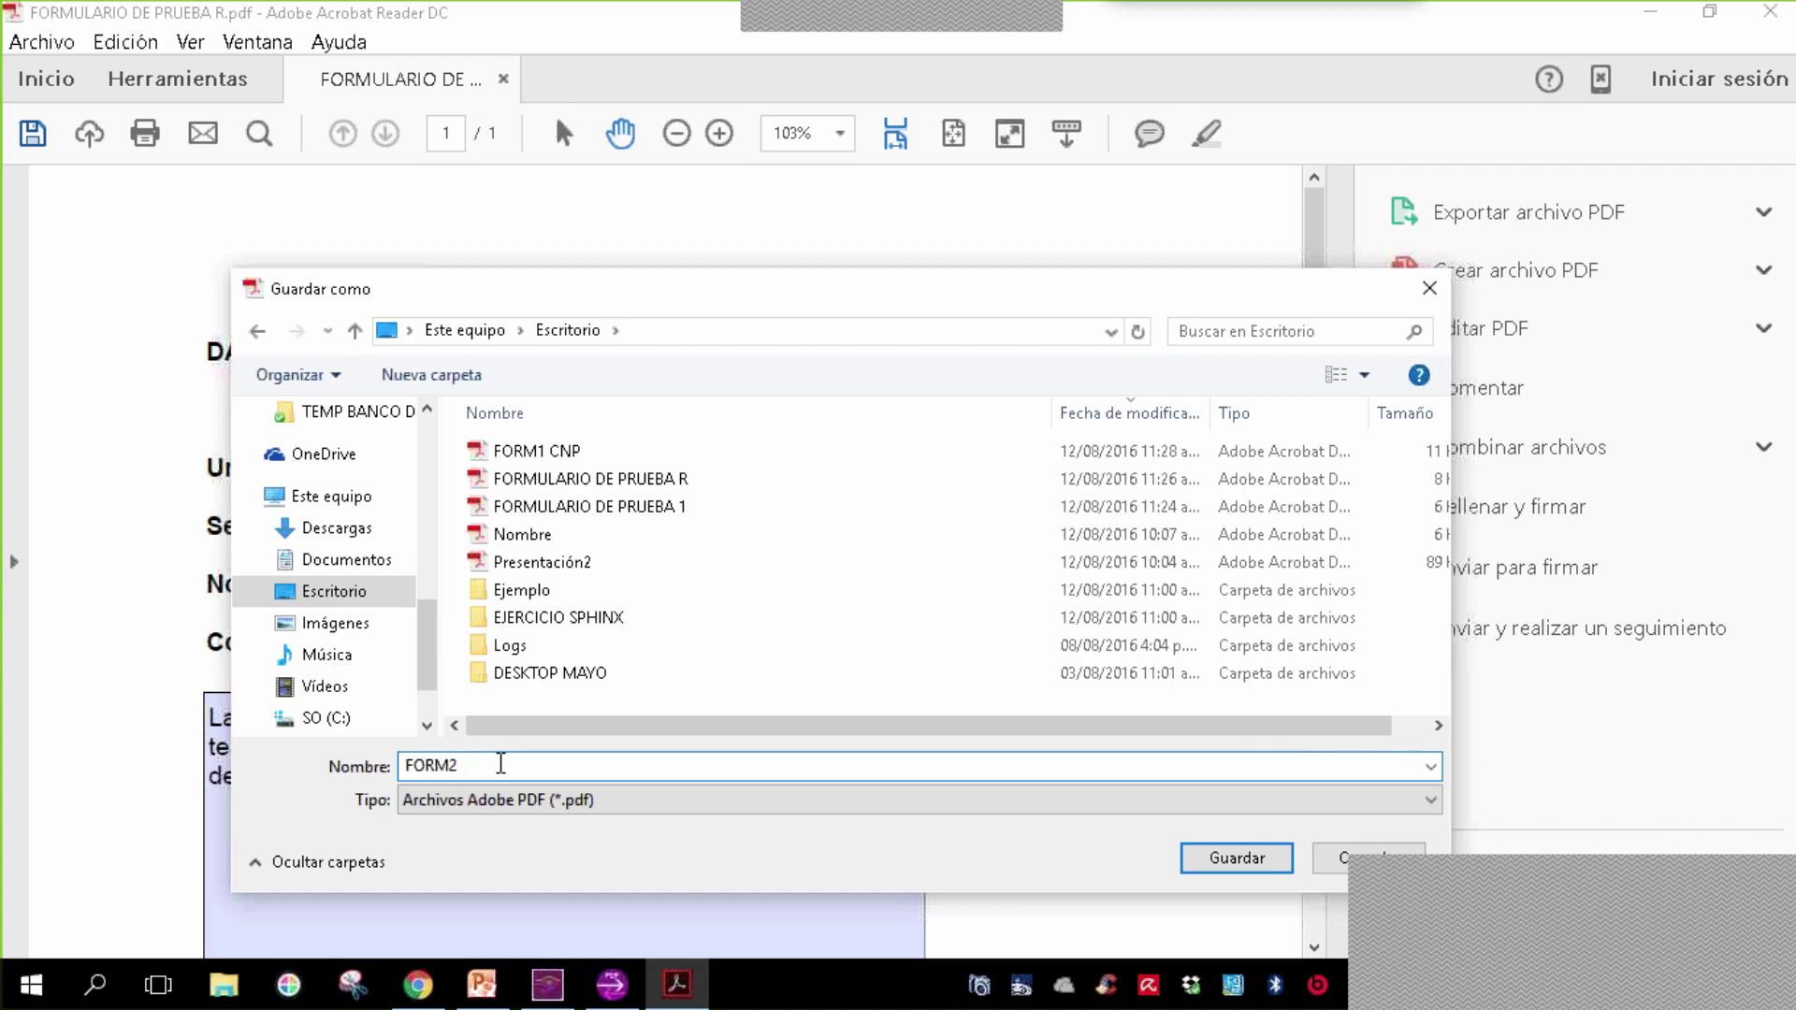
pyautogui.write('AAA')
pyautogui.click(1232, 858)
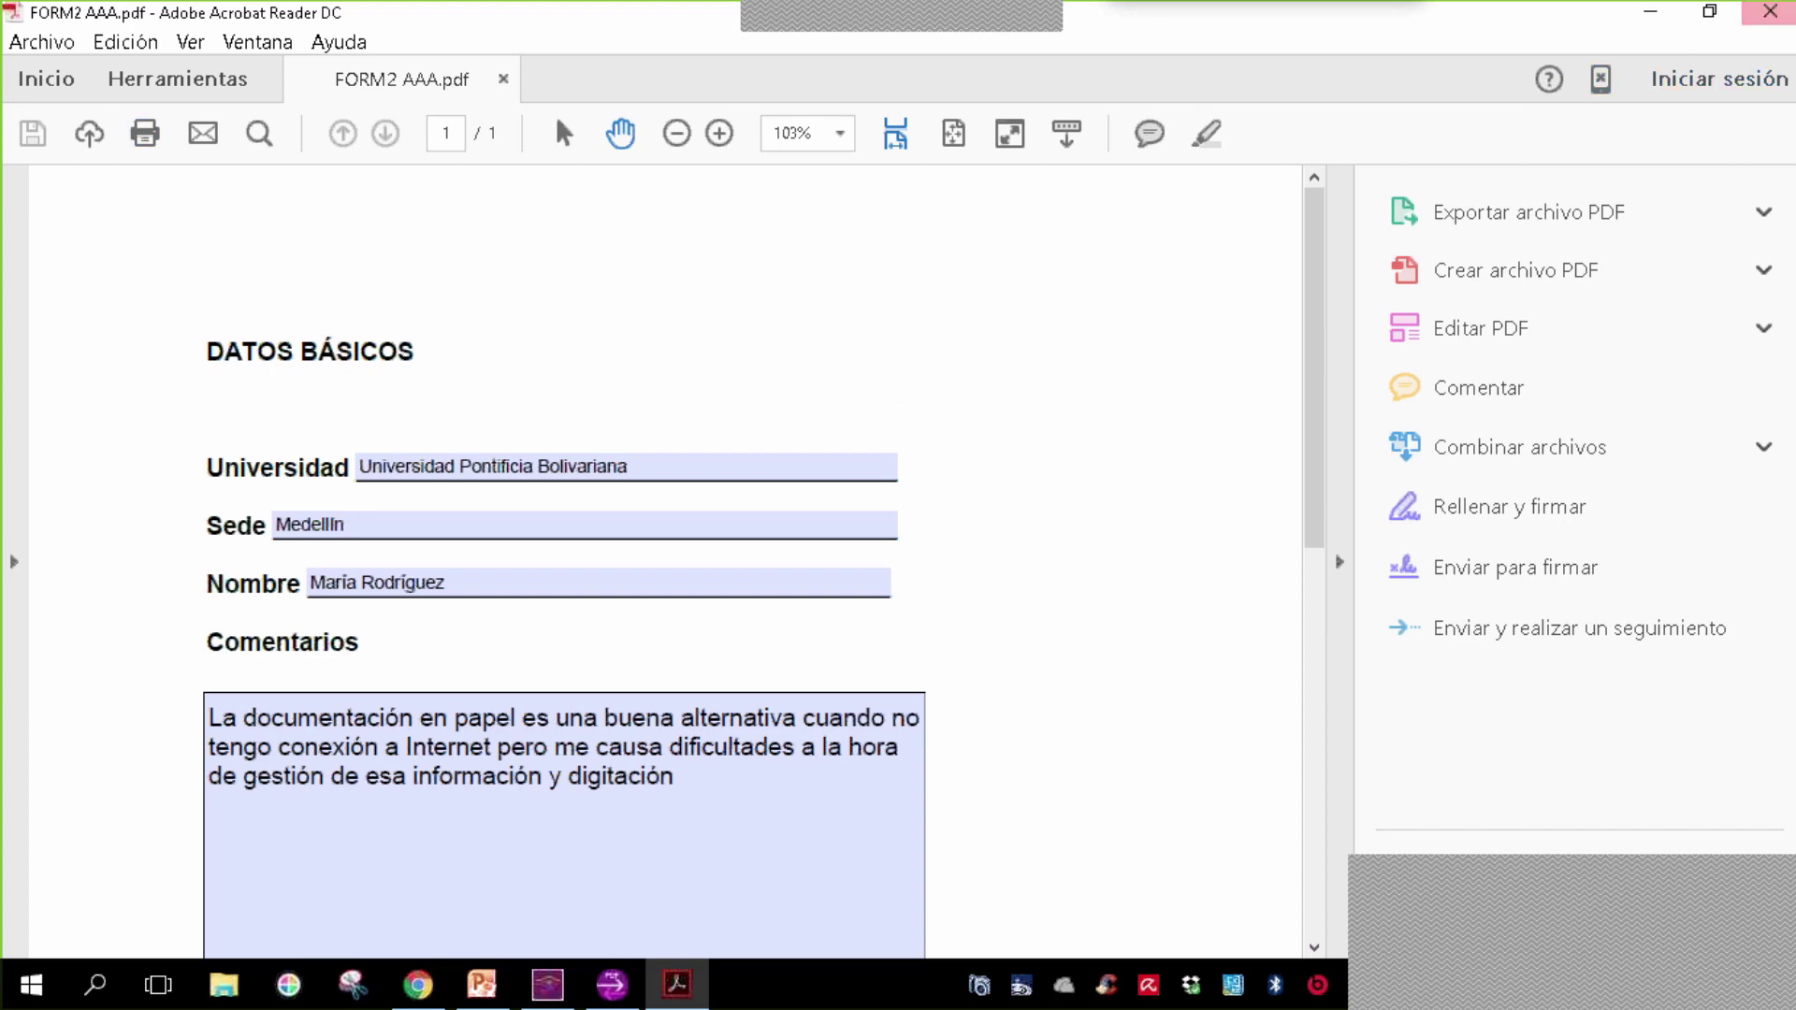
# - Reopen the blank form and enter 'Pontificia Universidad Javeriana' as Universidad
pyautogui.hotkey('alt', 'F4')
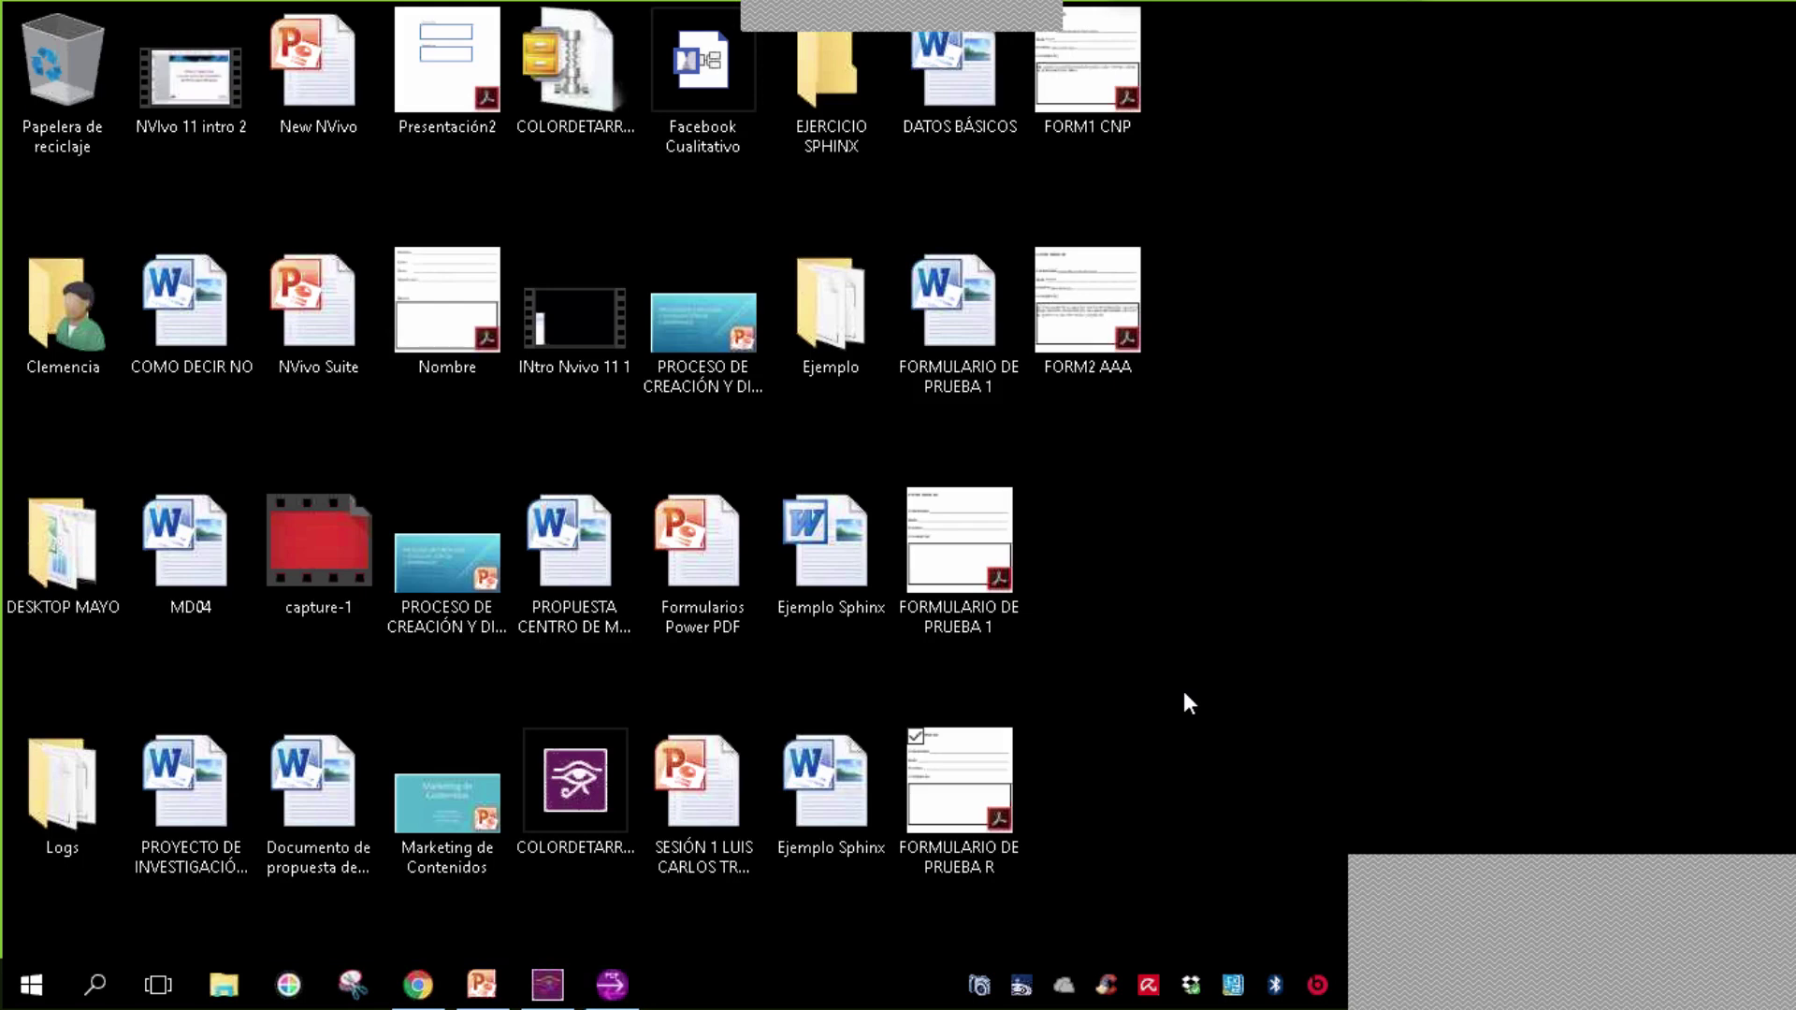
pyautogui.doubleClick(949, 789)
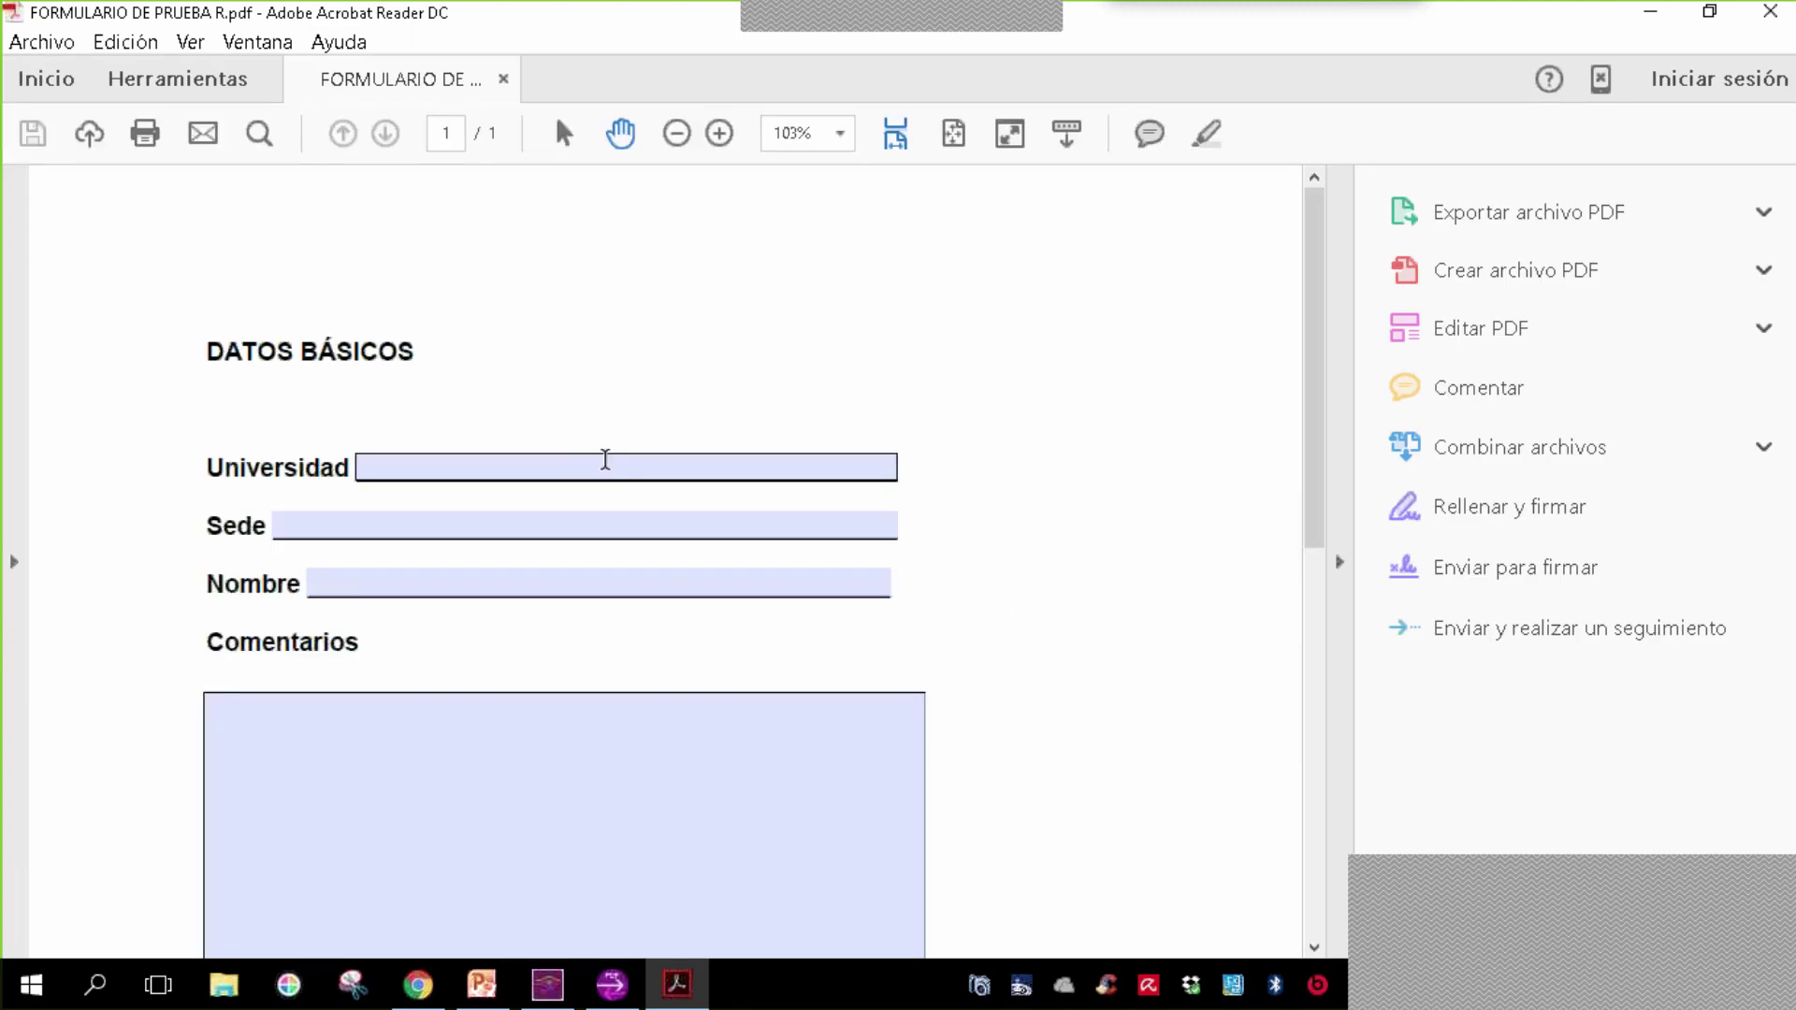
pyautogui.click(606, 460)
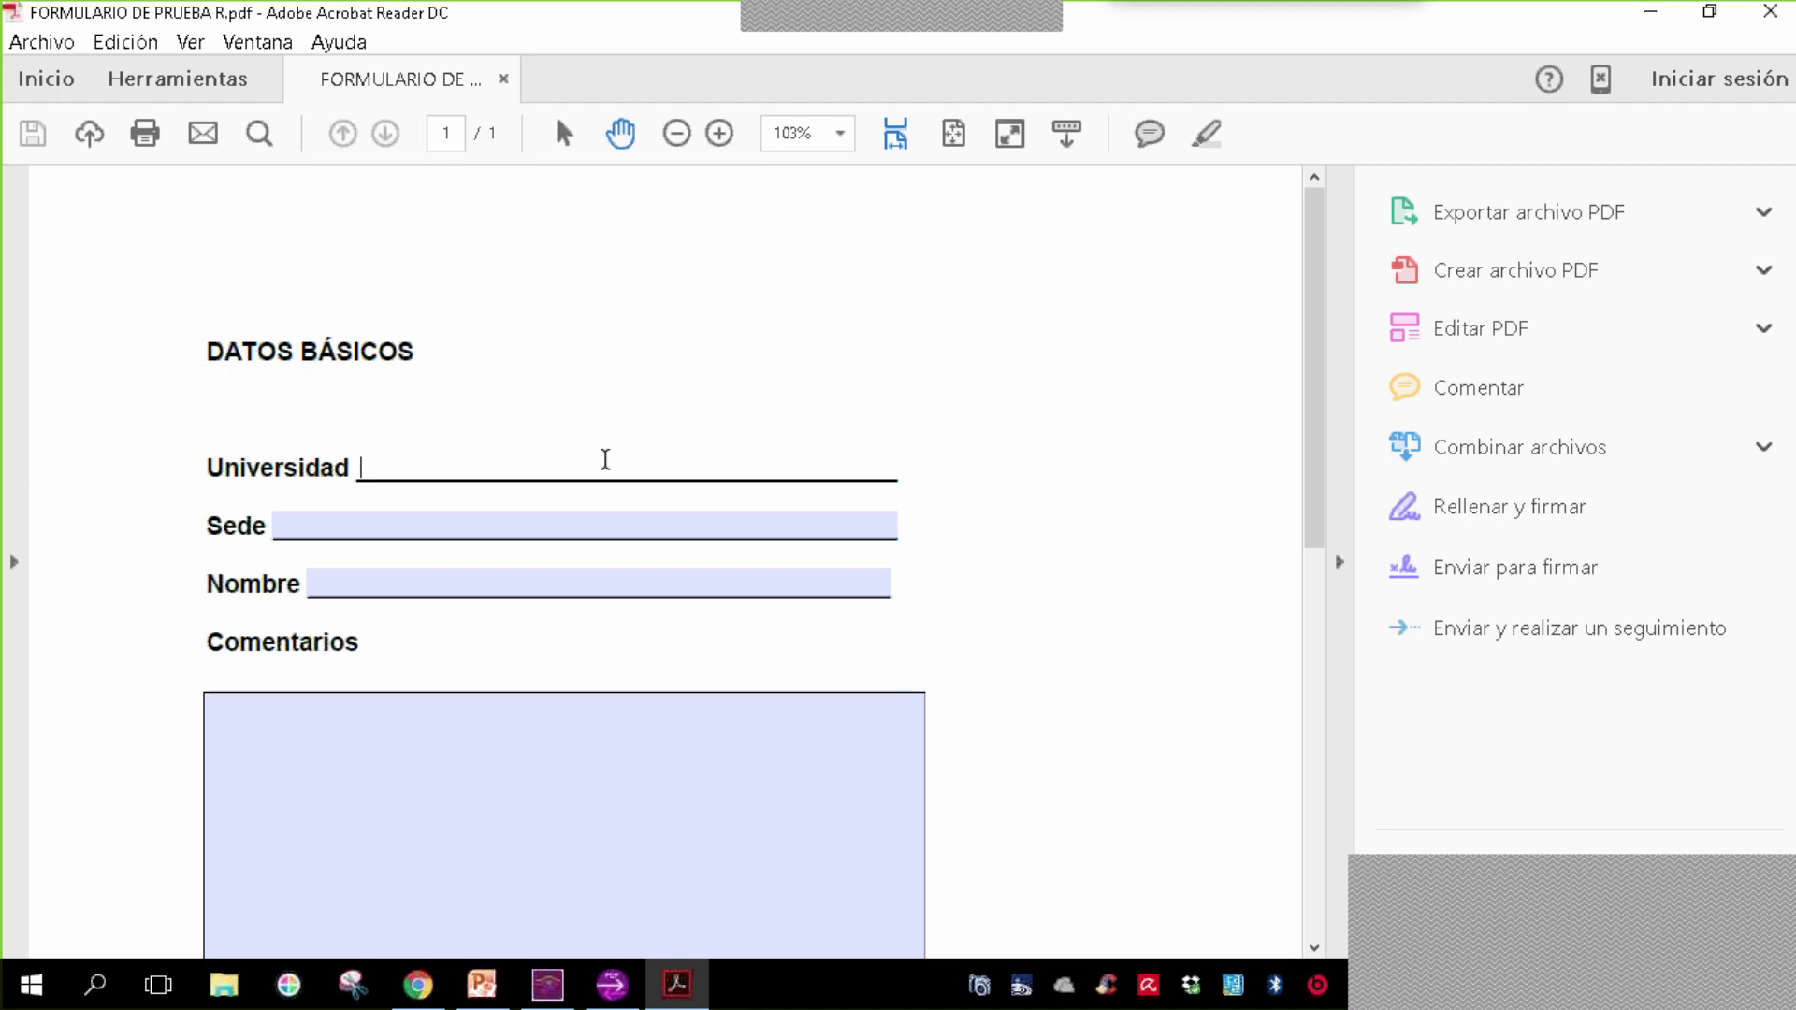
pyautogui.write('Pontificia Universidad Javeriana')
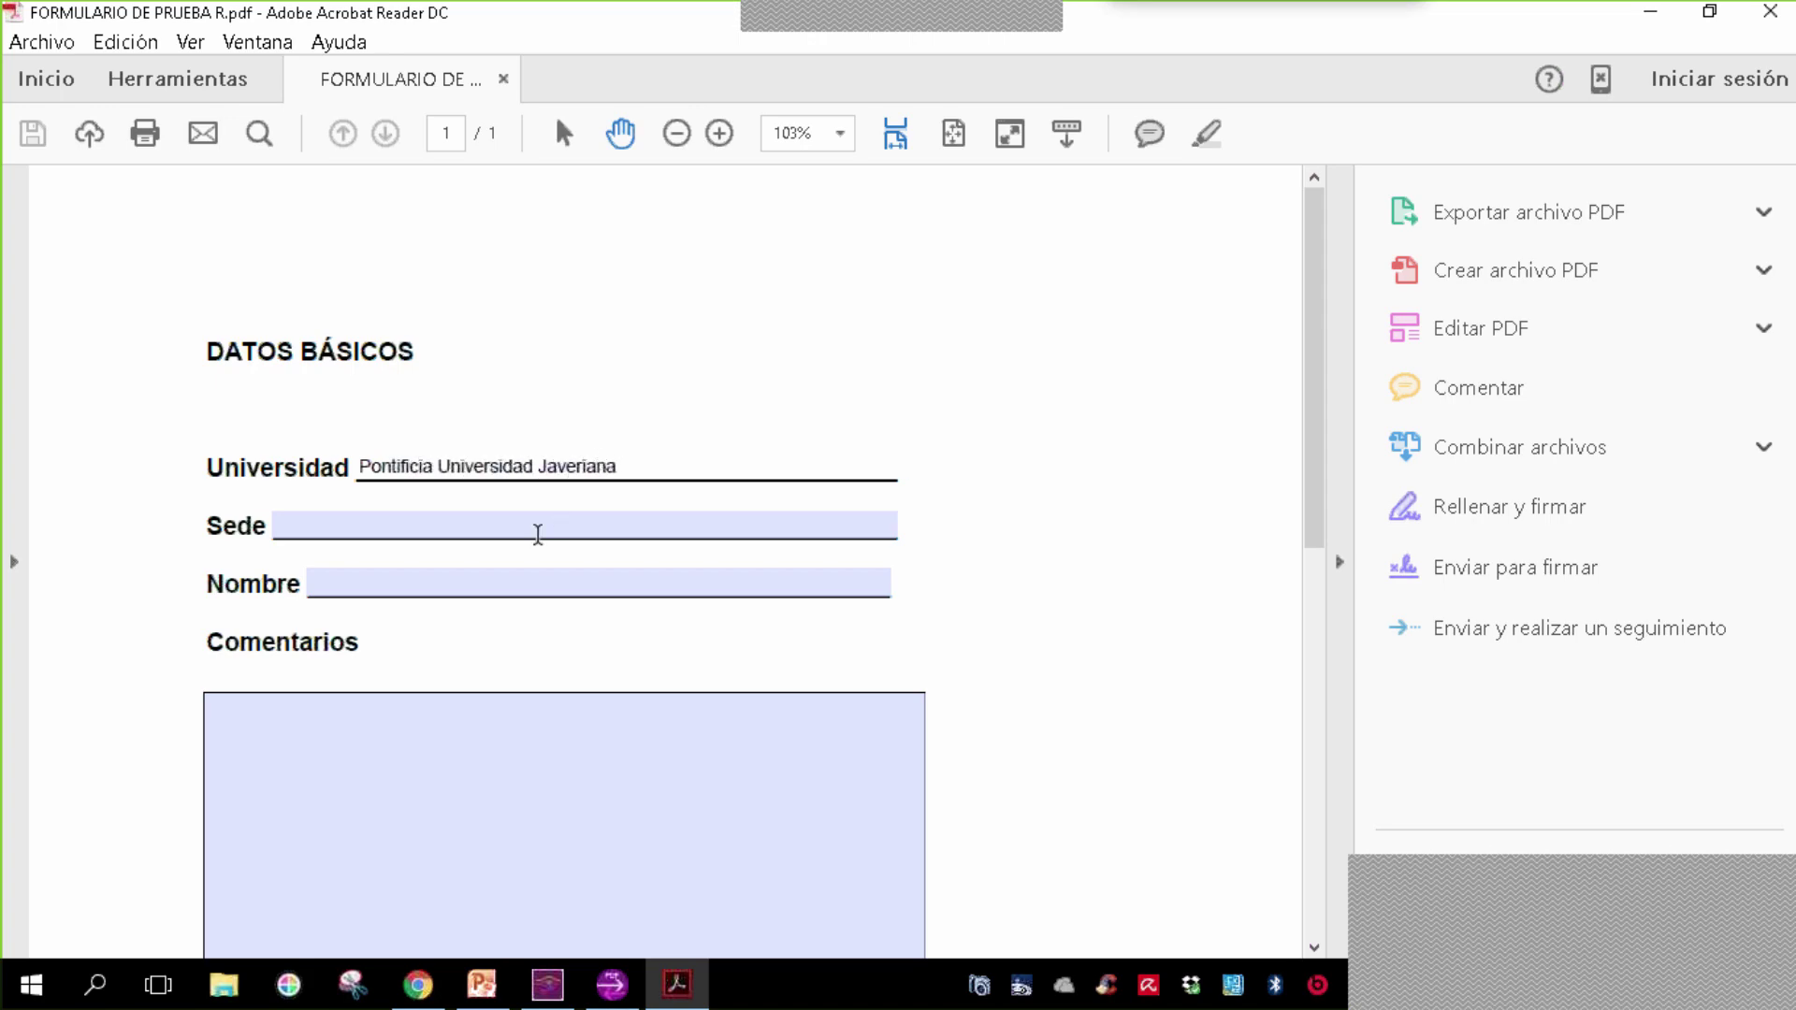
# - Fill Sede with 'Bogotá', Nombre with the respondent's name, and Comentarios with 'Ninguno'
pyautogui.click(520, 529)
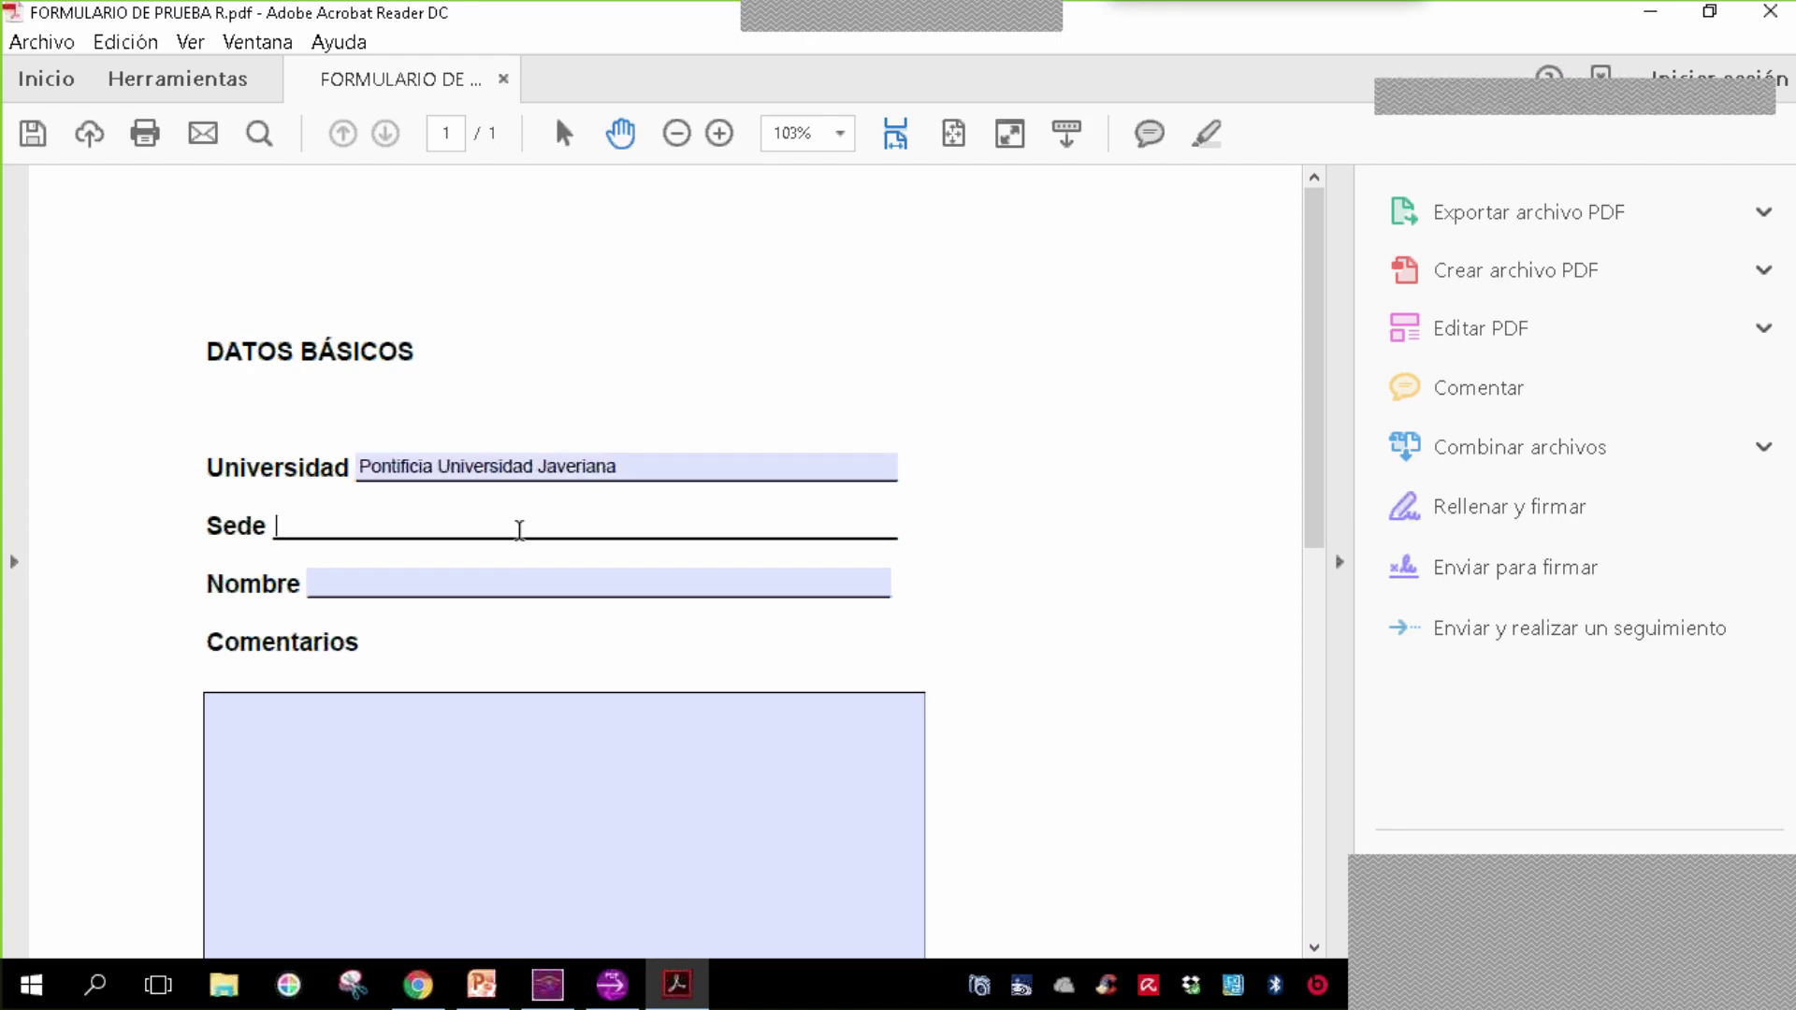
pyautogui.write('Bogotá')
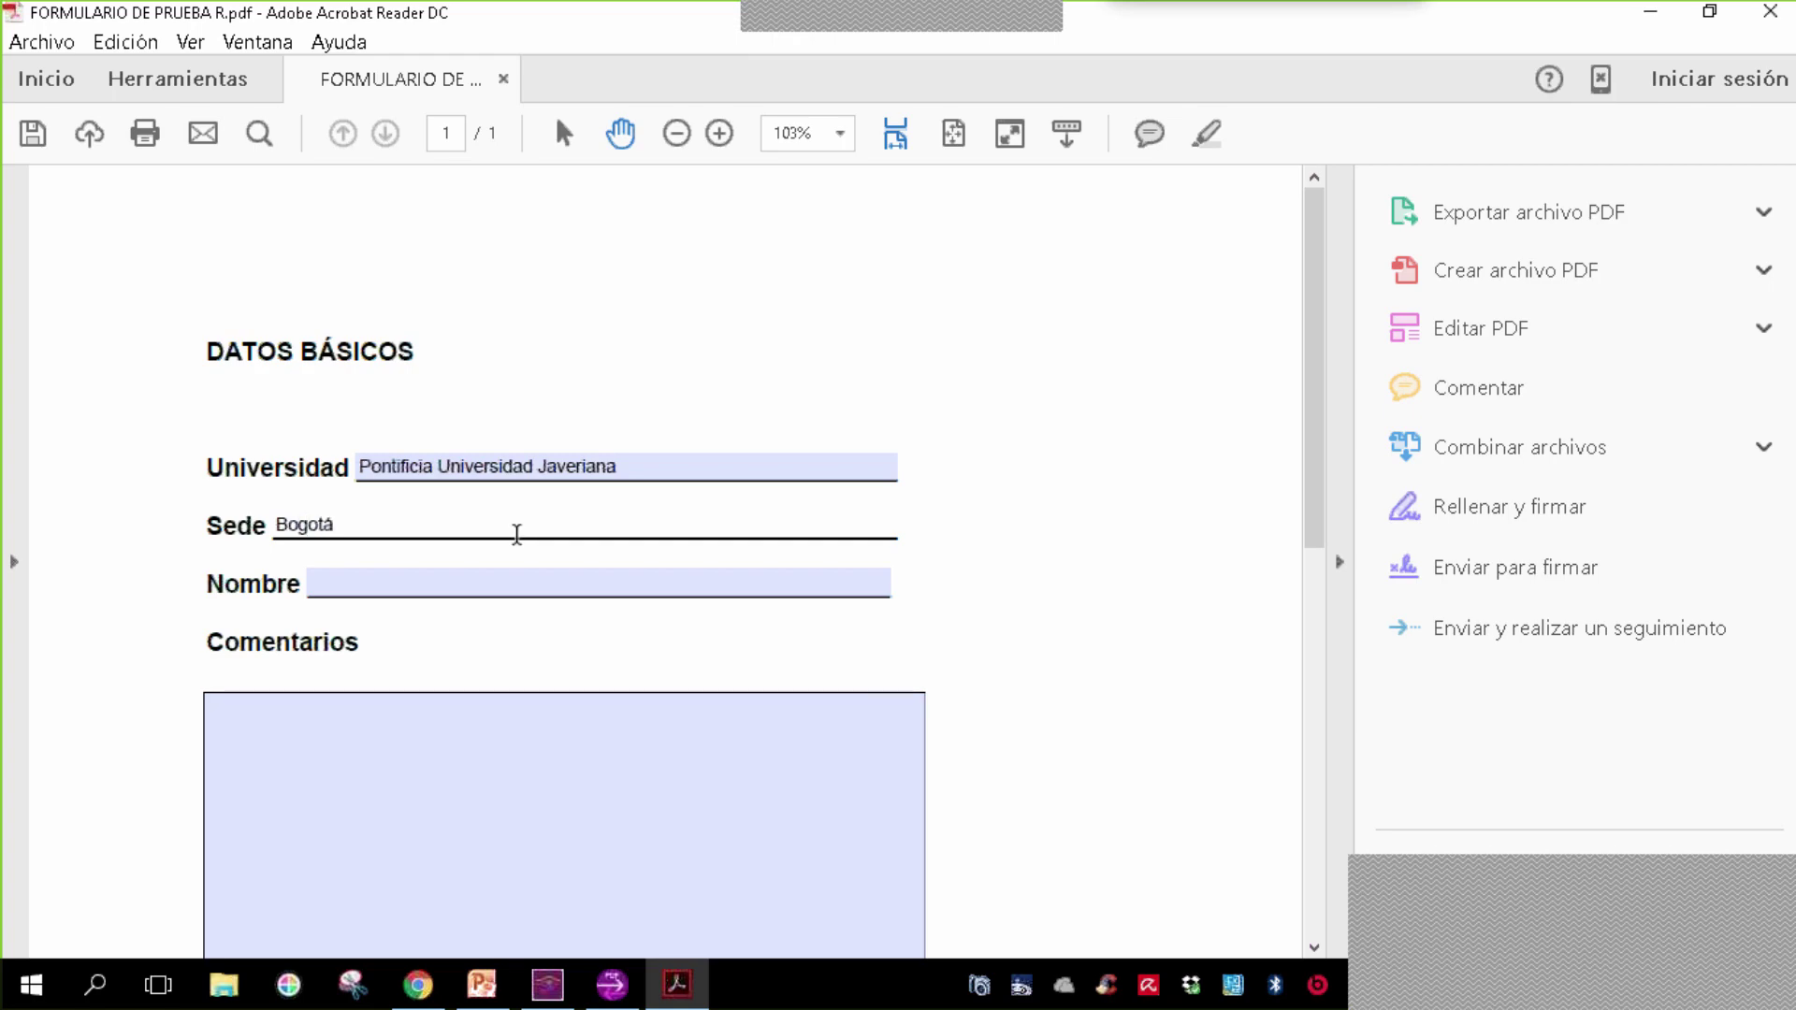
pyautogui.click(463, 589)
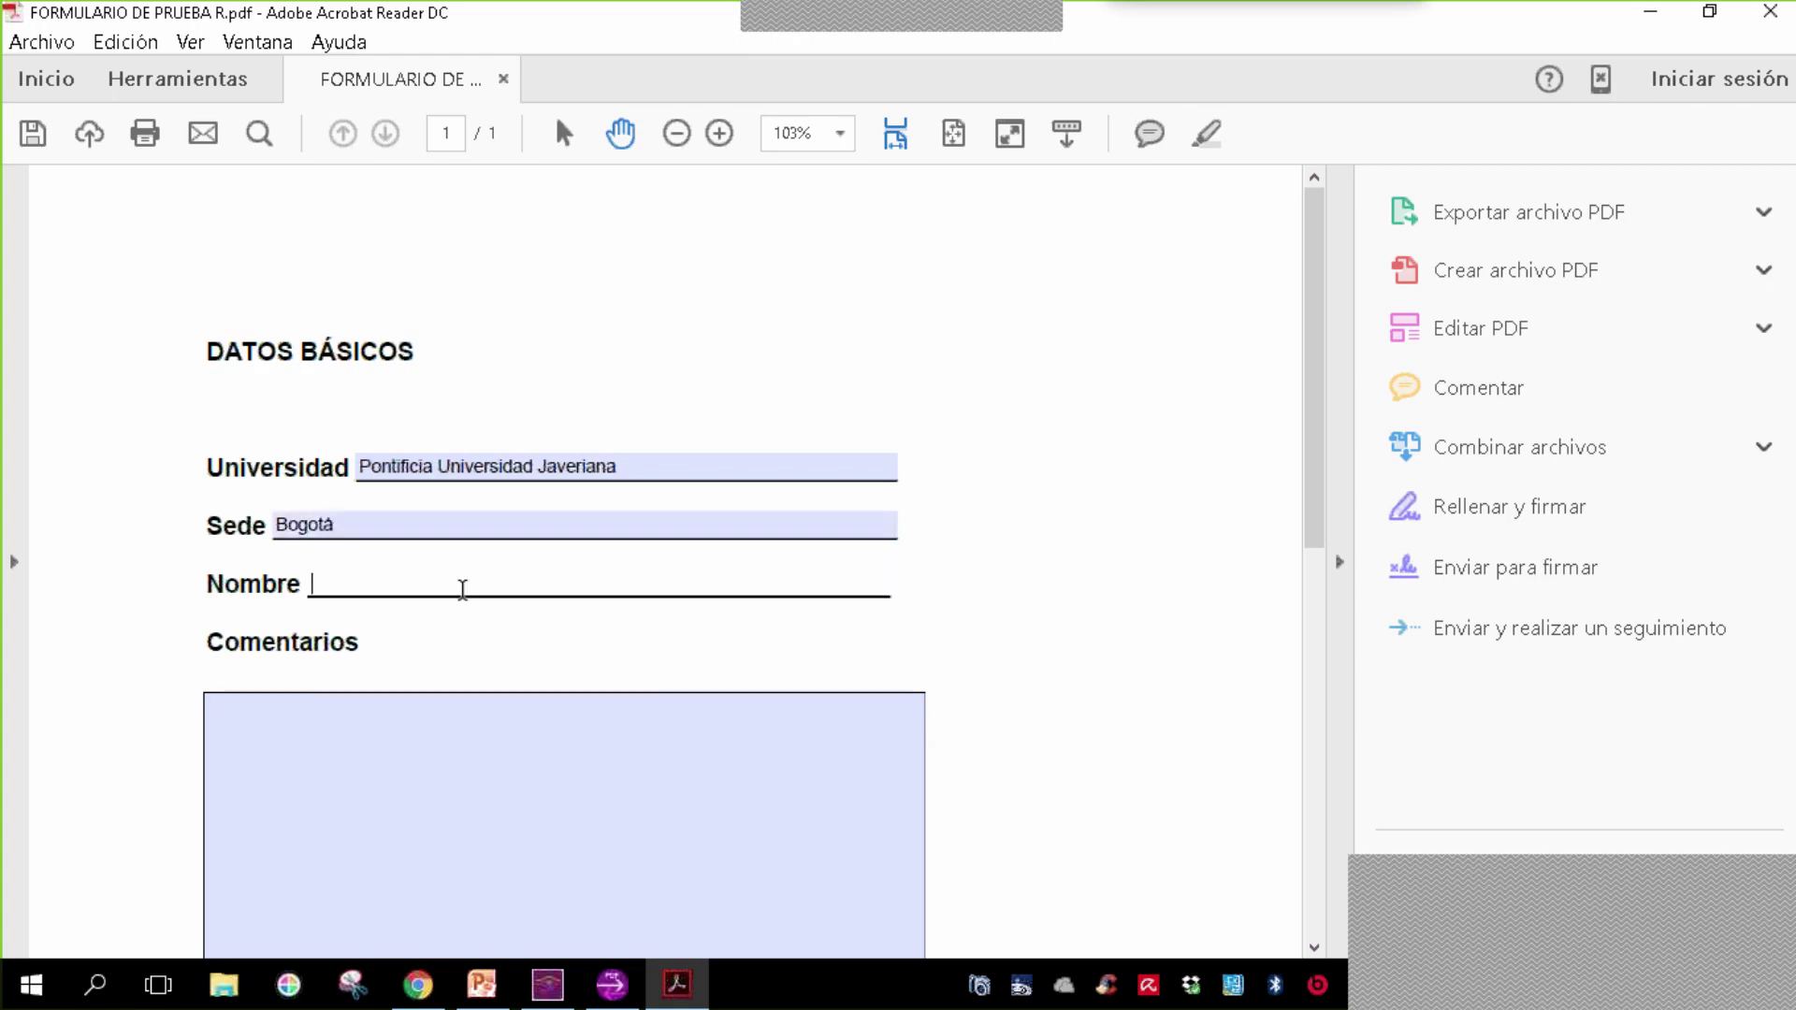
pyautogui.write('Juan Pérez')
pyautogui.click(512, 753)
pyautogui.write('Ninguno')
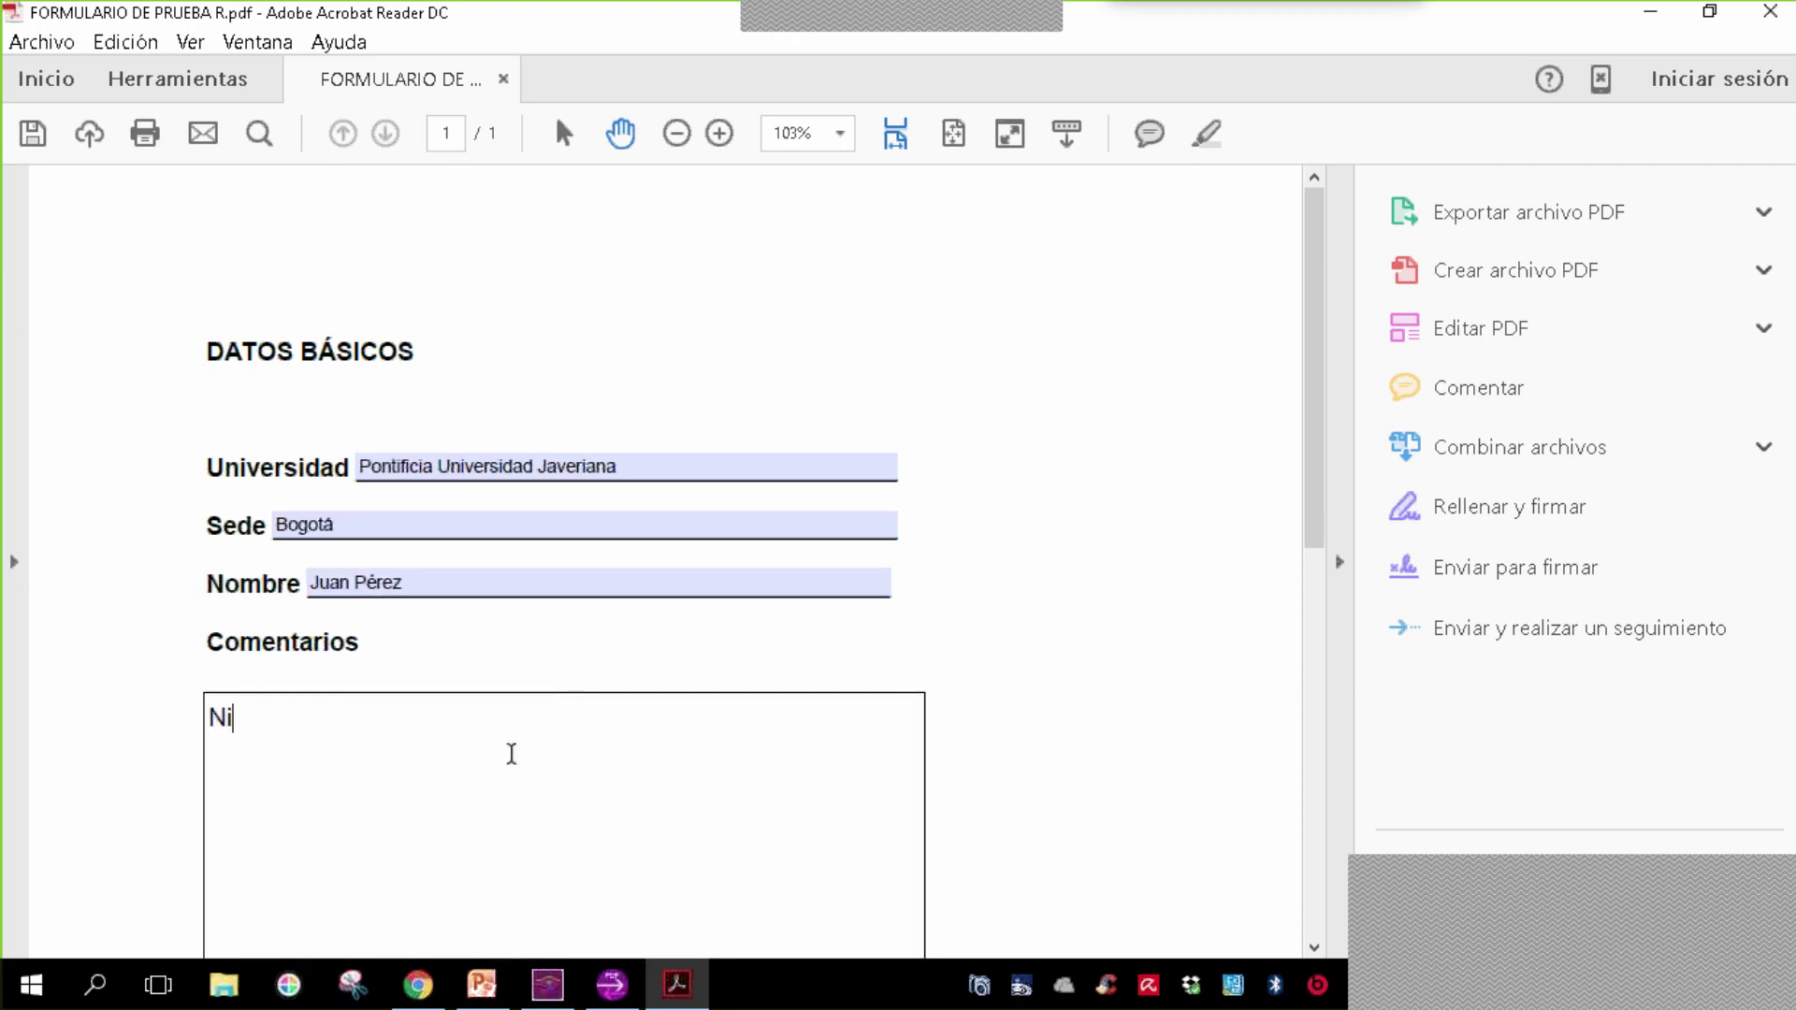
# - Save the form to the Desktop as 'FORM3 SSS' and close Acrobat Reader
pyautogui.click(33, 133)
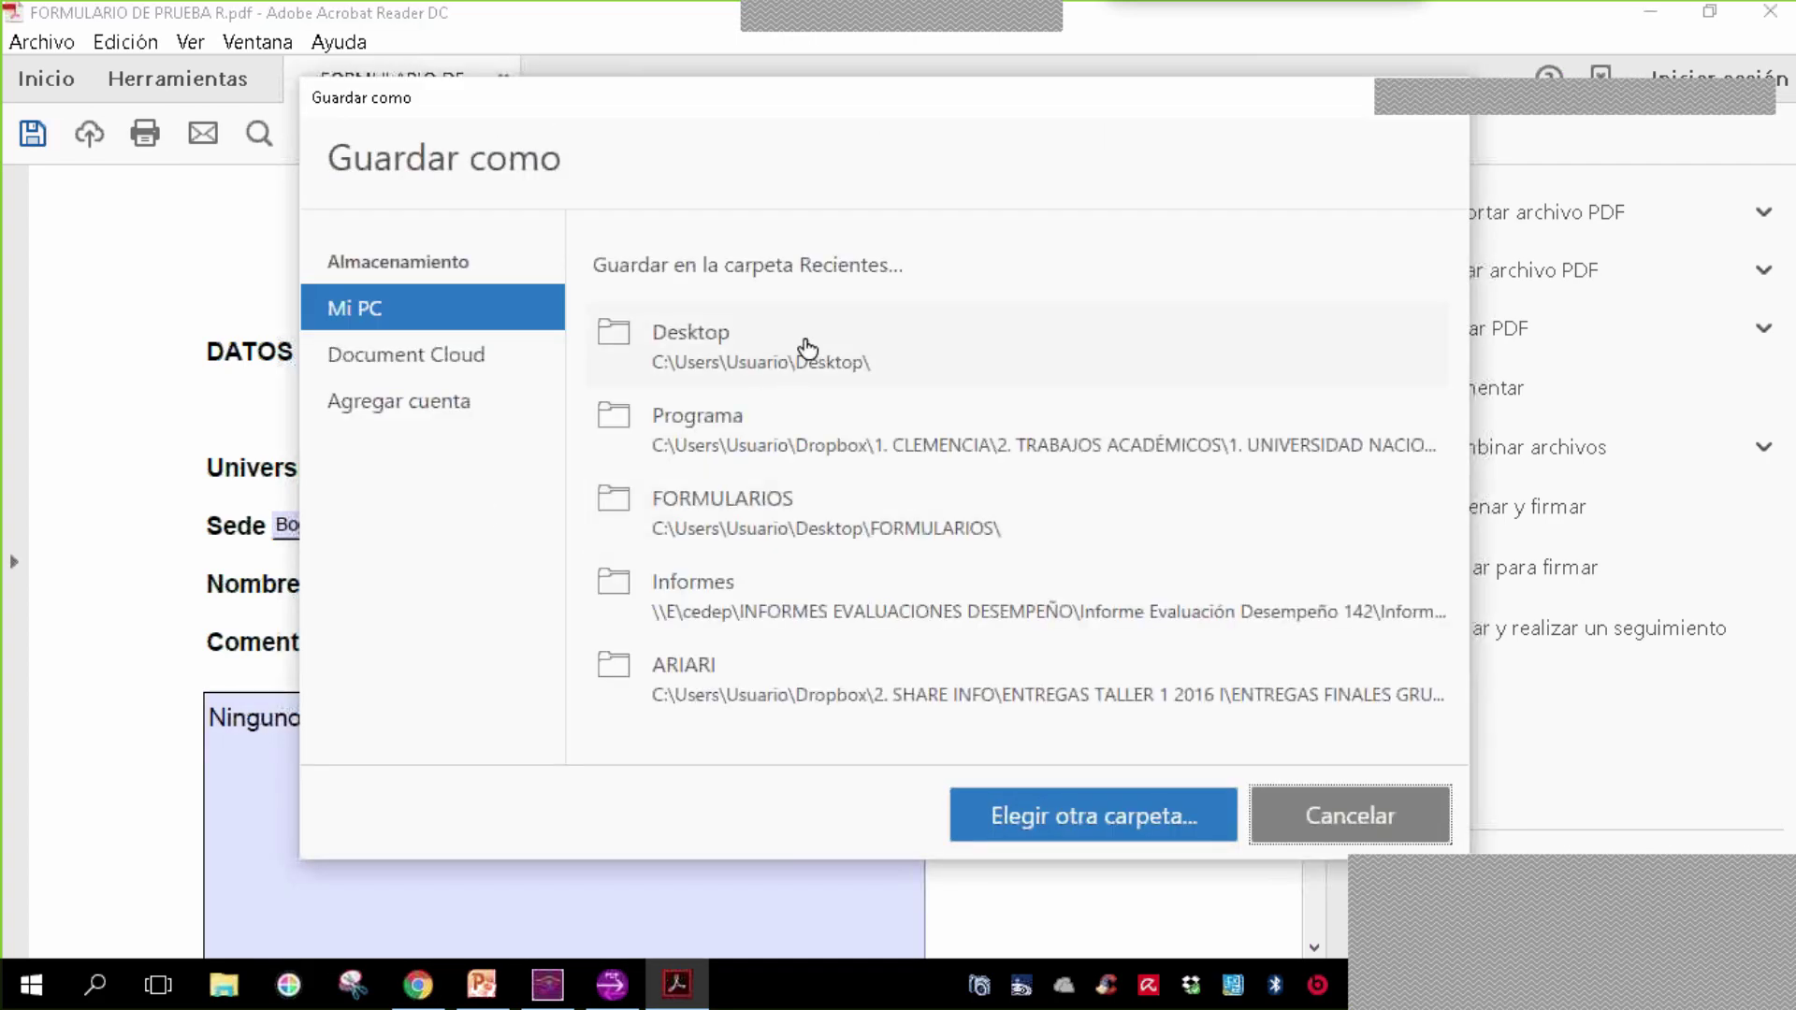
pyautogui.click(802, 348)
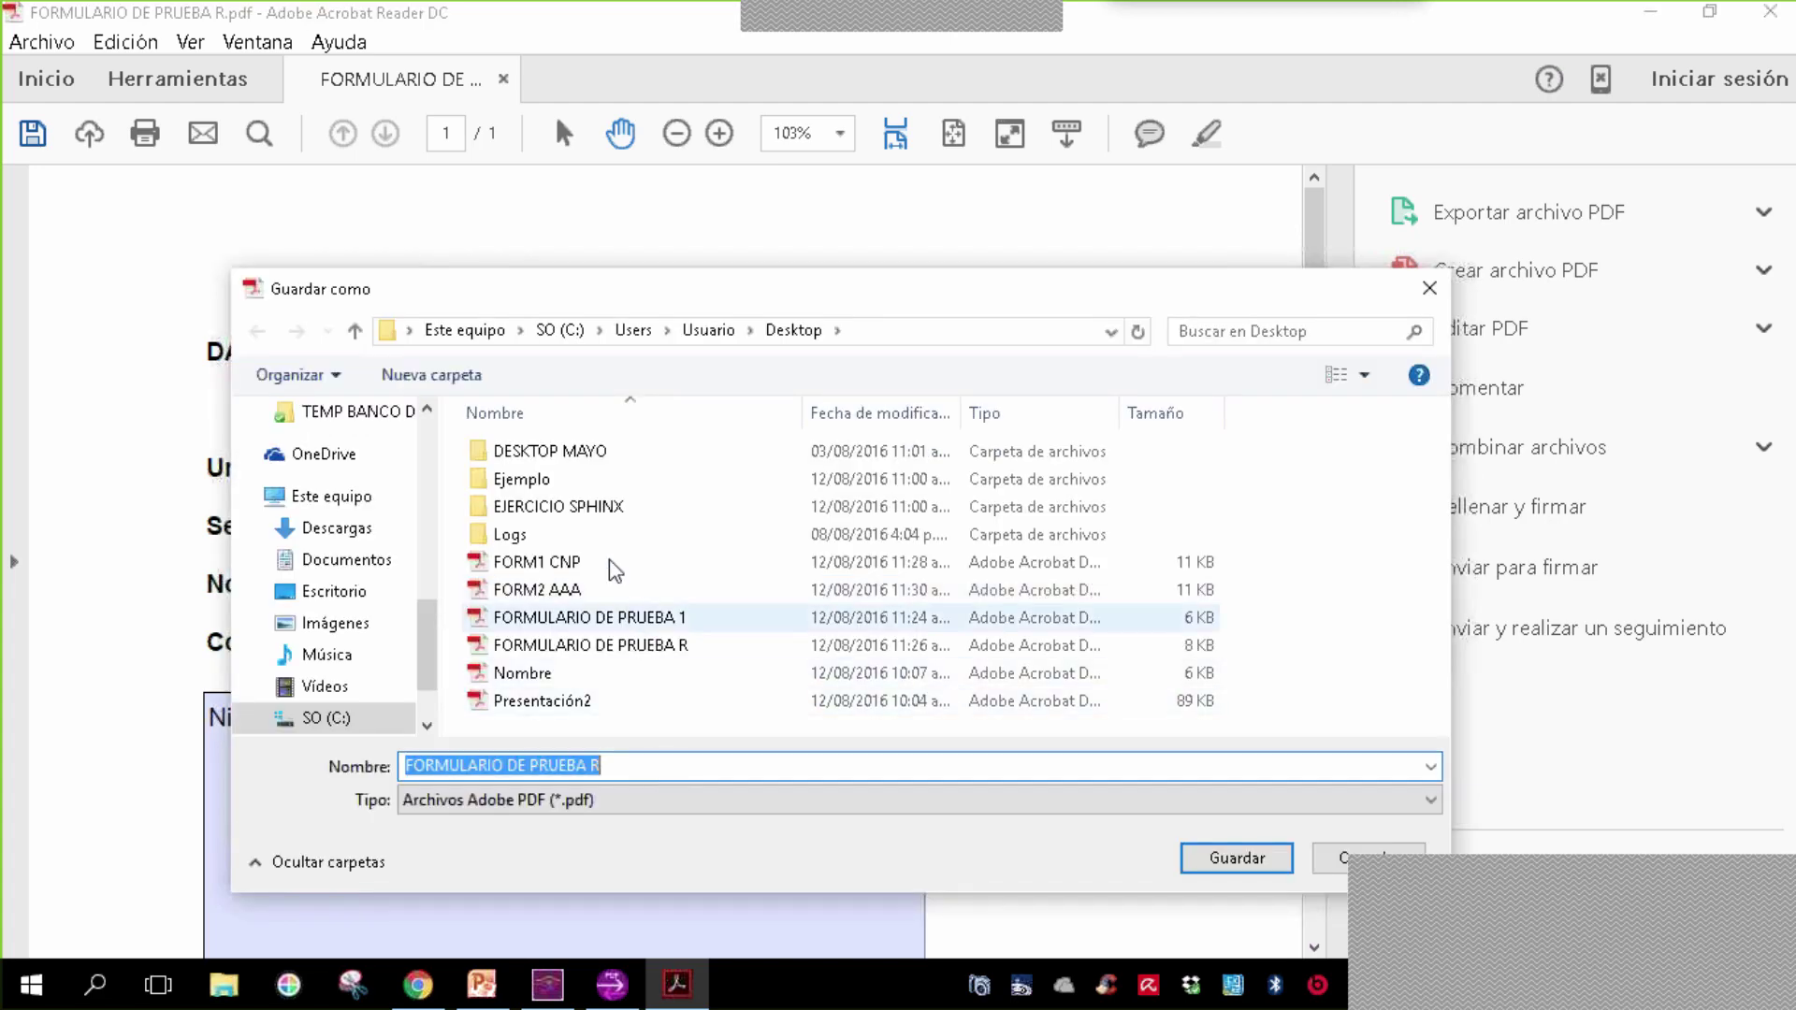
pyautogui.click(602, 561)
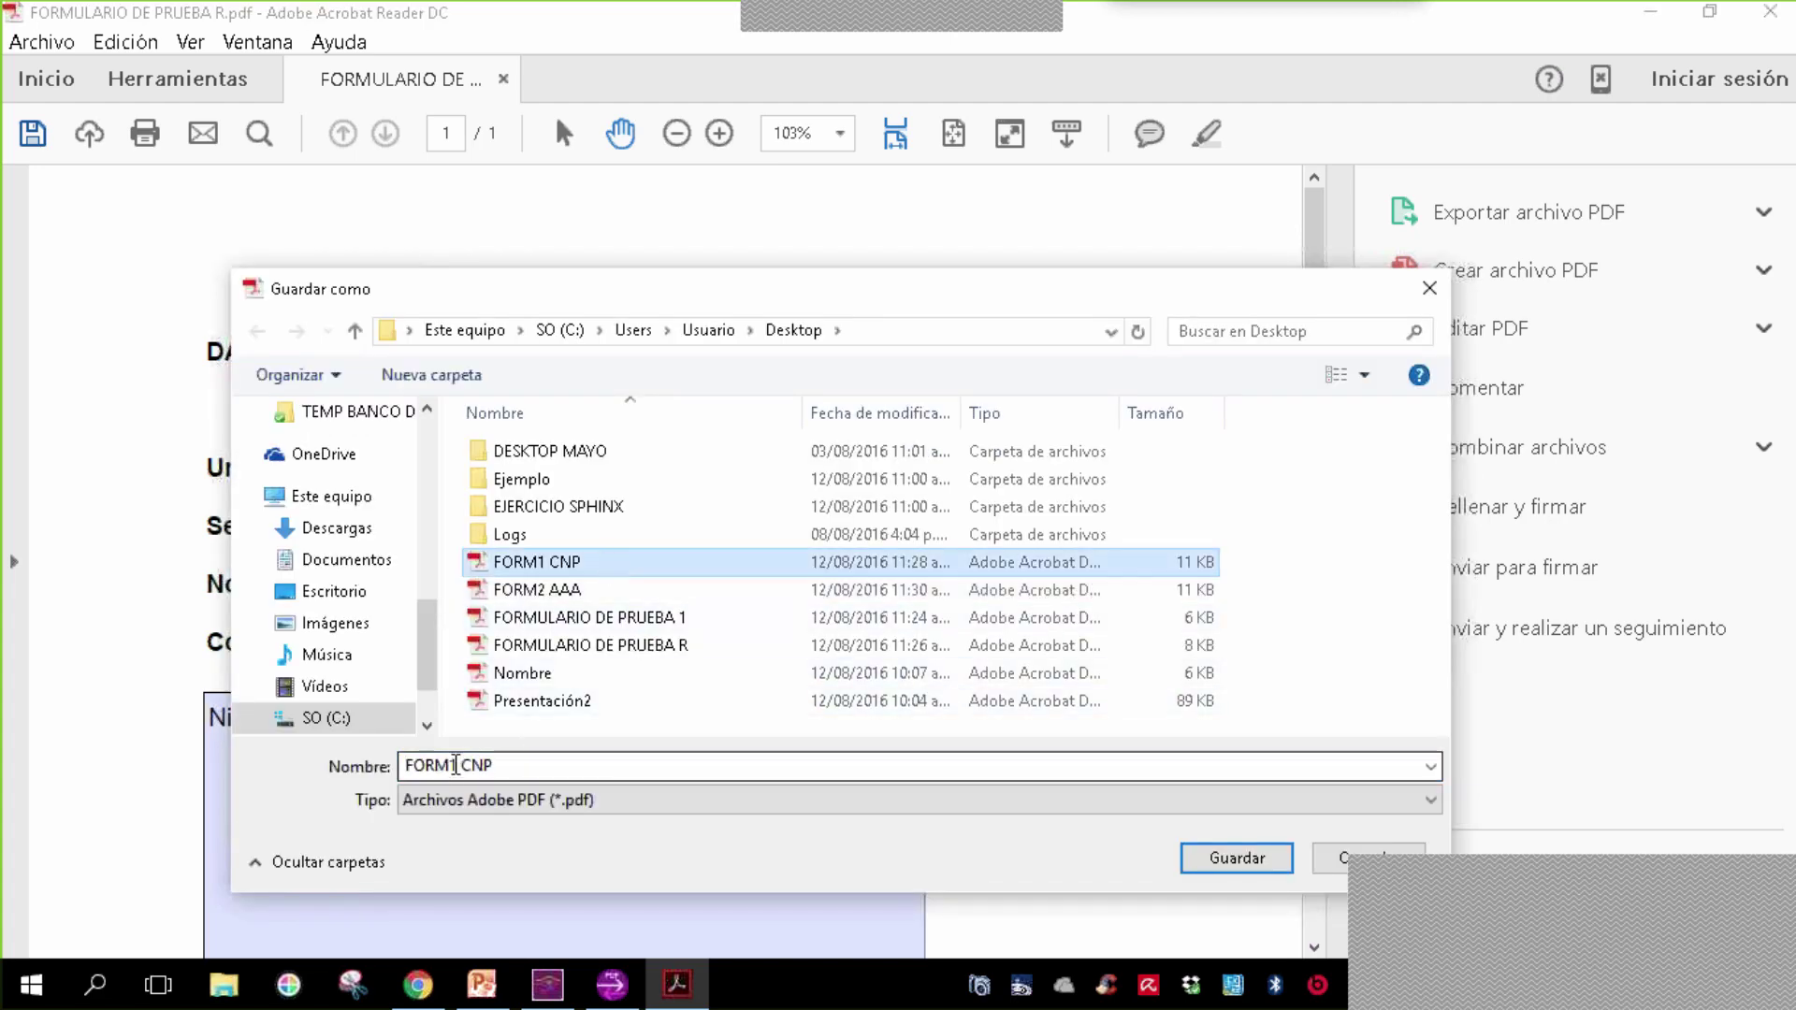
pyautogui.click(454, 765)
pyautogui.click(455, 765)
pyautogui.press('BackSpace')
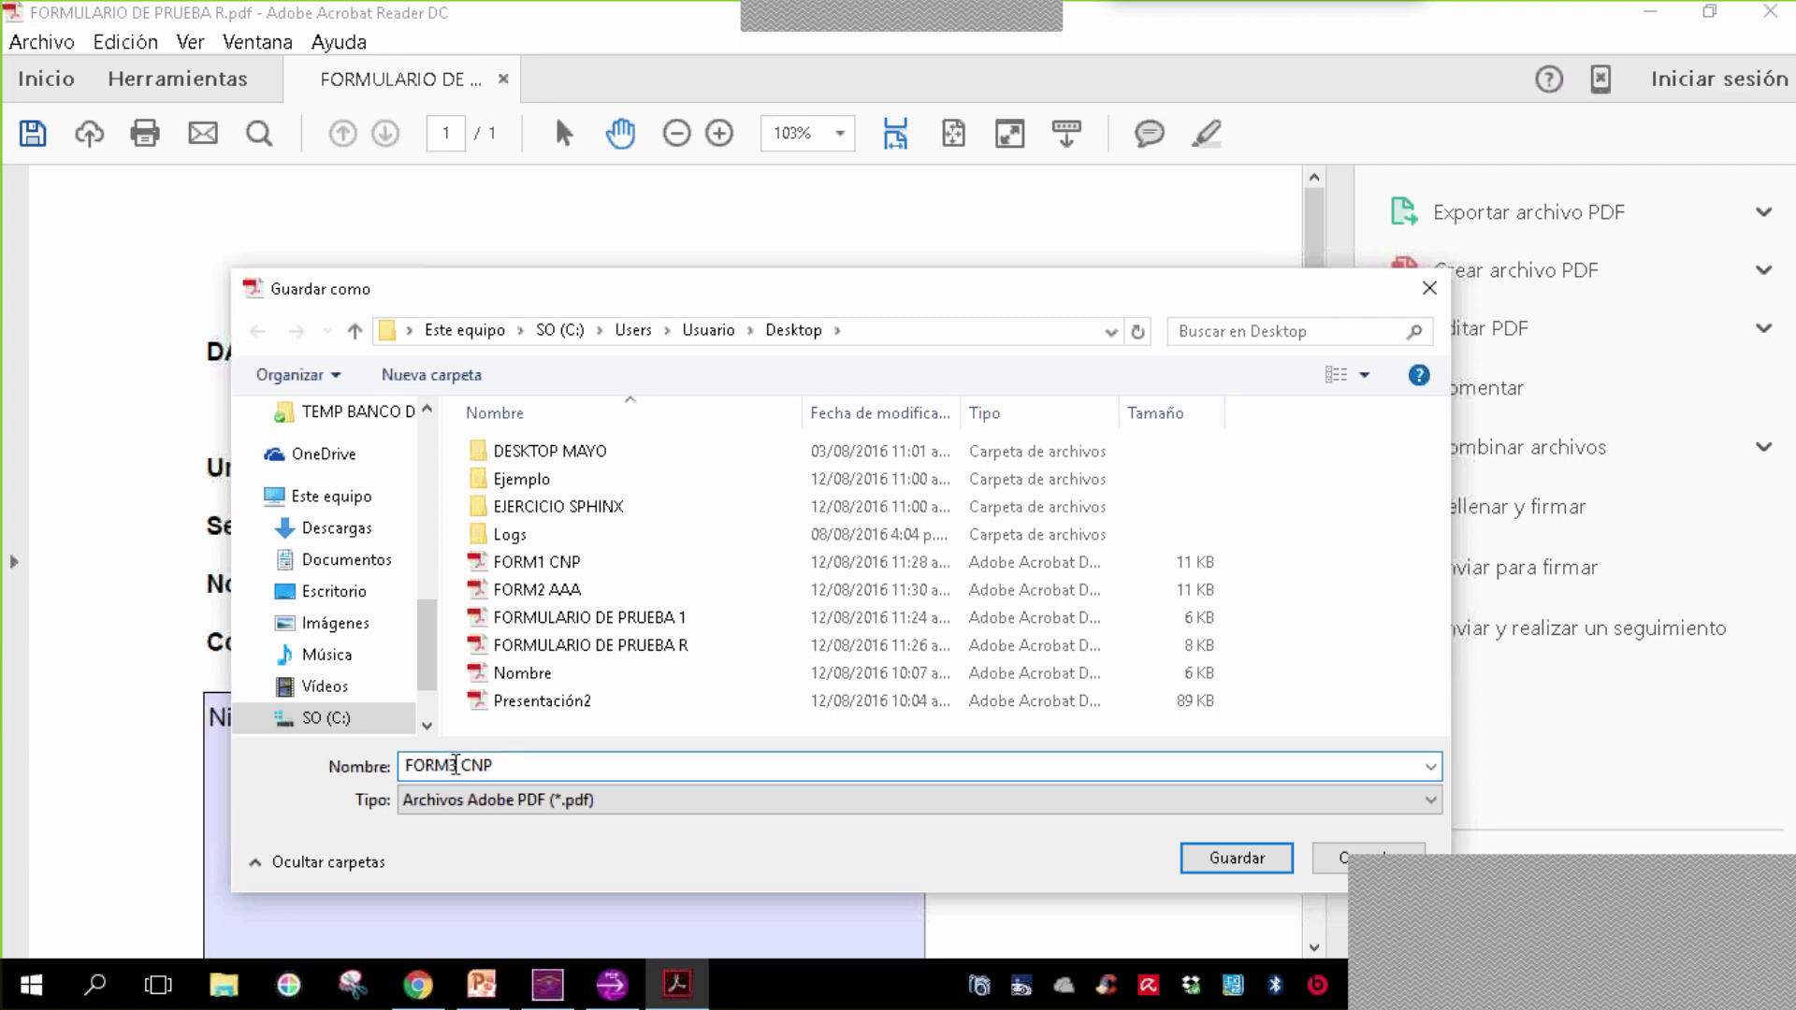
pyautogui.write('3')
pyautogui.hotkey('shift', 'Right')
pyautogui.hotkey('shift', 'Right')
pyautogui.hotkey('shift', 'Right')
pyautogui.write('SSS')
pyautogui.click(1239, 865)
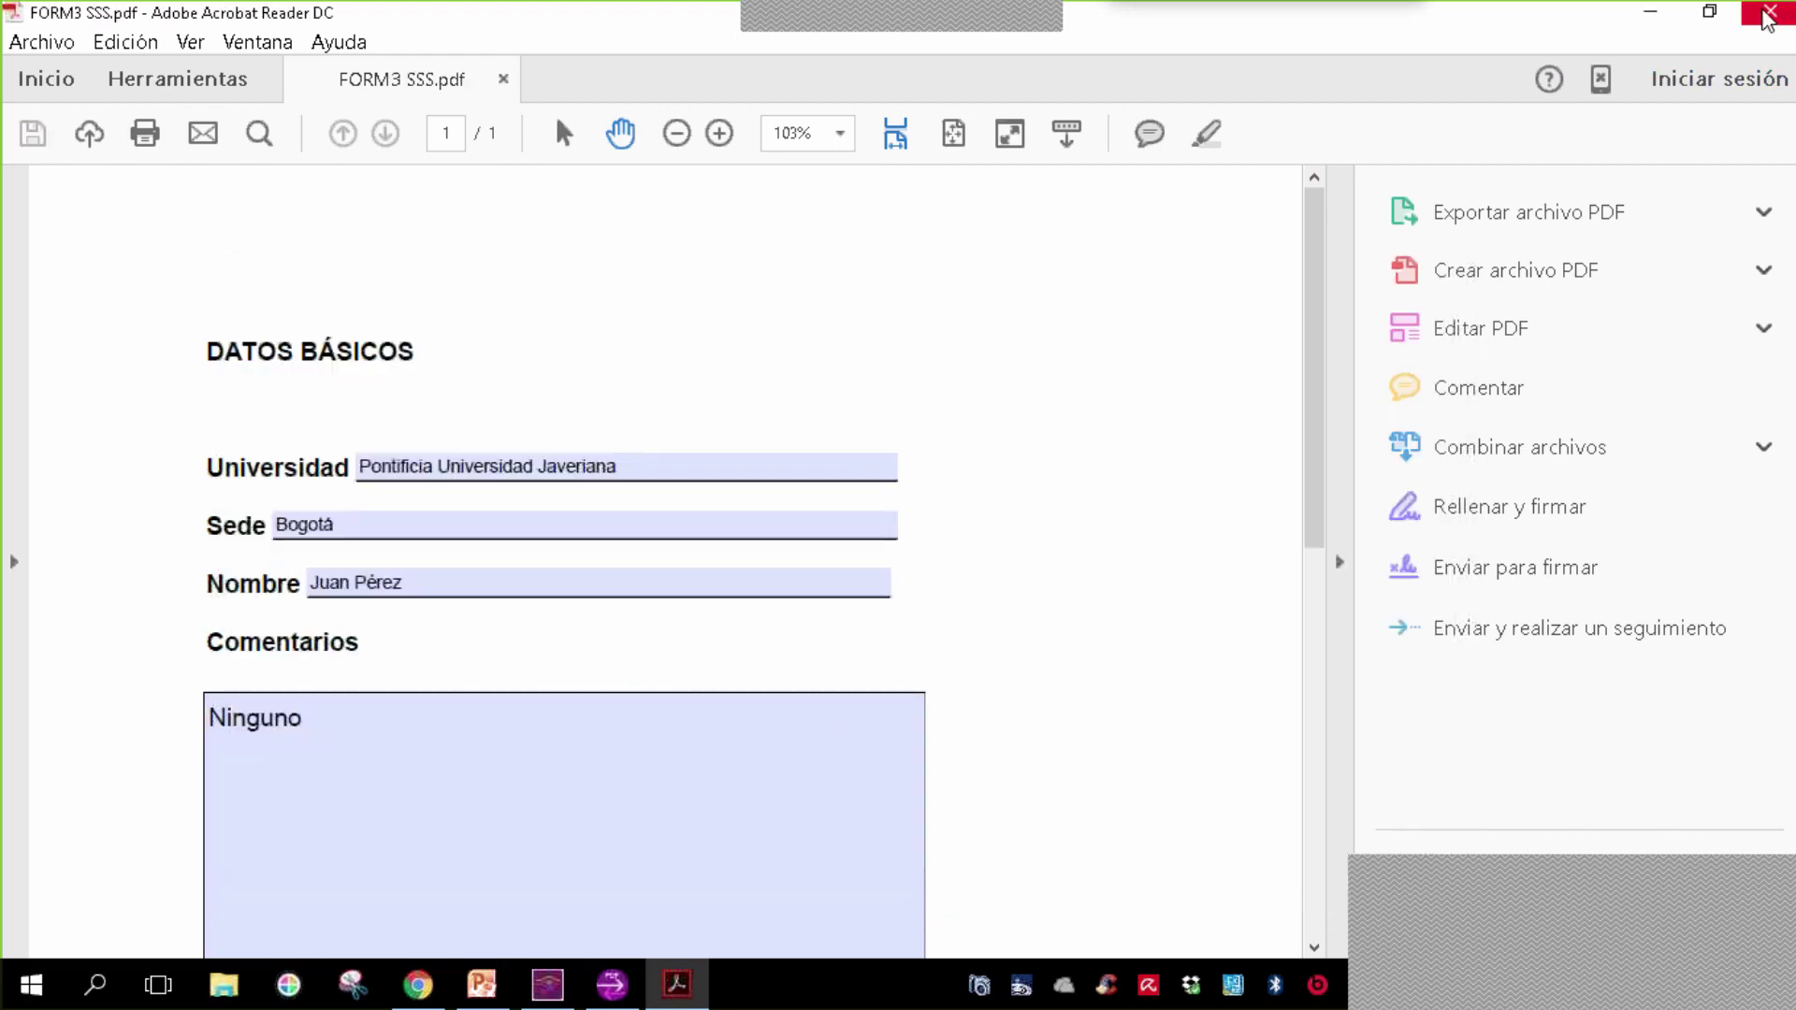
pyautogui.hotkey('alt', 'F4')
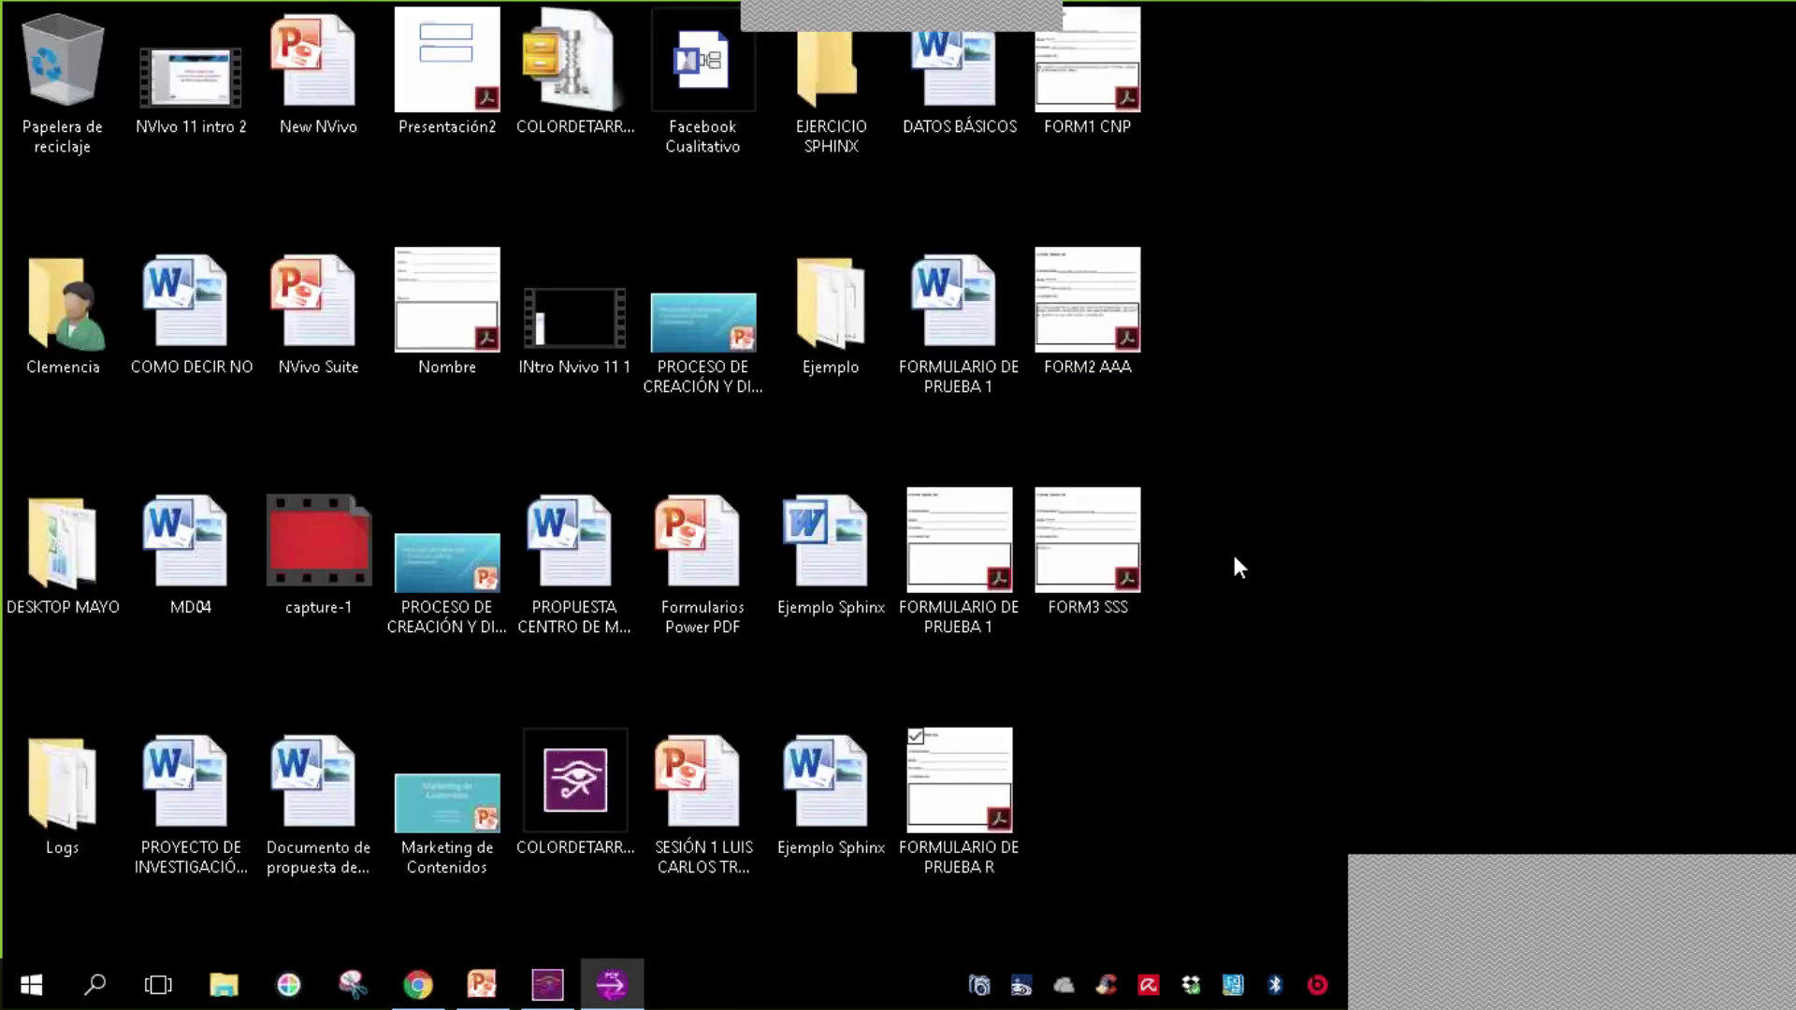
# - Create a new desktop folder named 'FORMULARIOS DILIGENCIADOS'
pyautogui.rightClick(1298, 498)
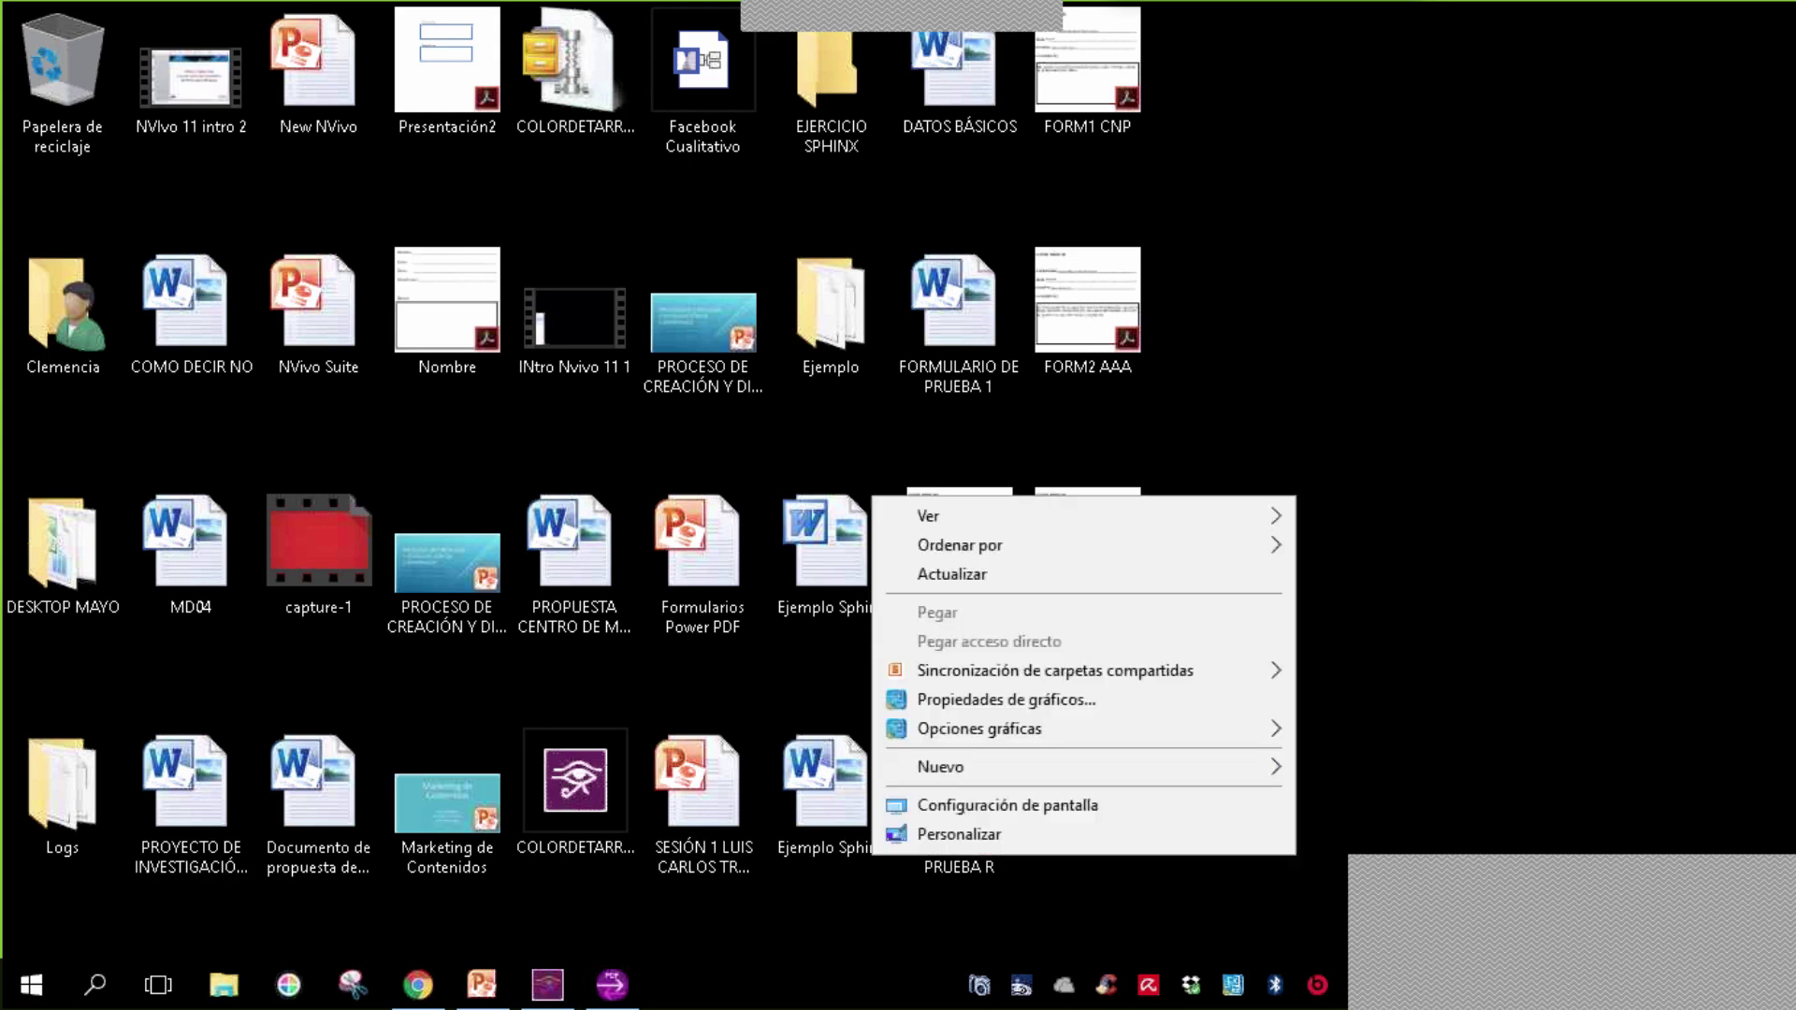
pyautogui.click(1278, 776)
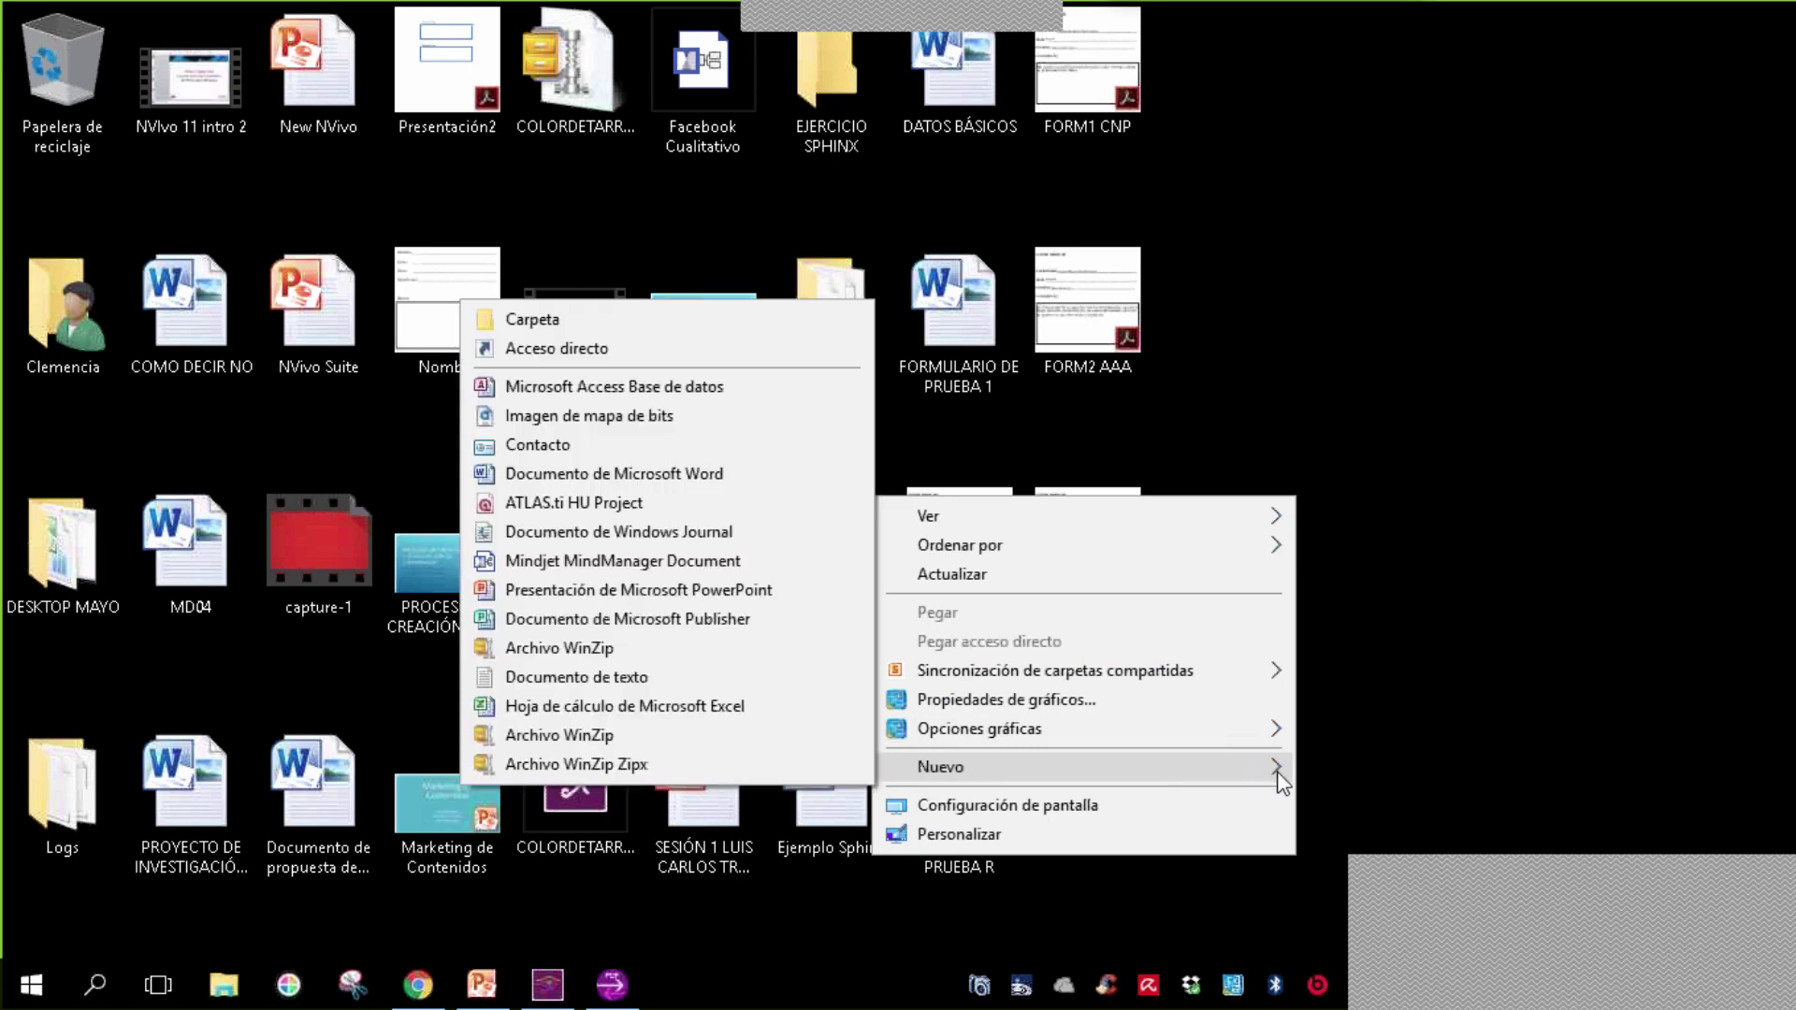
pyautogui.click(561, 321)
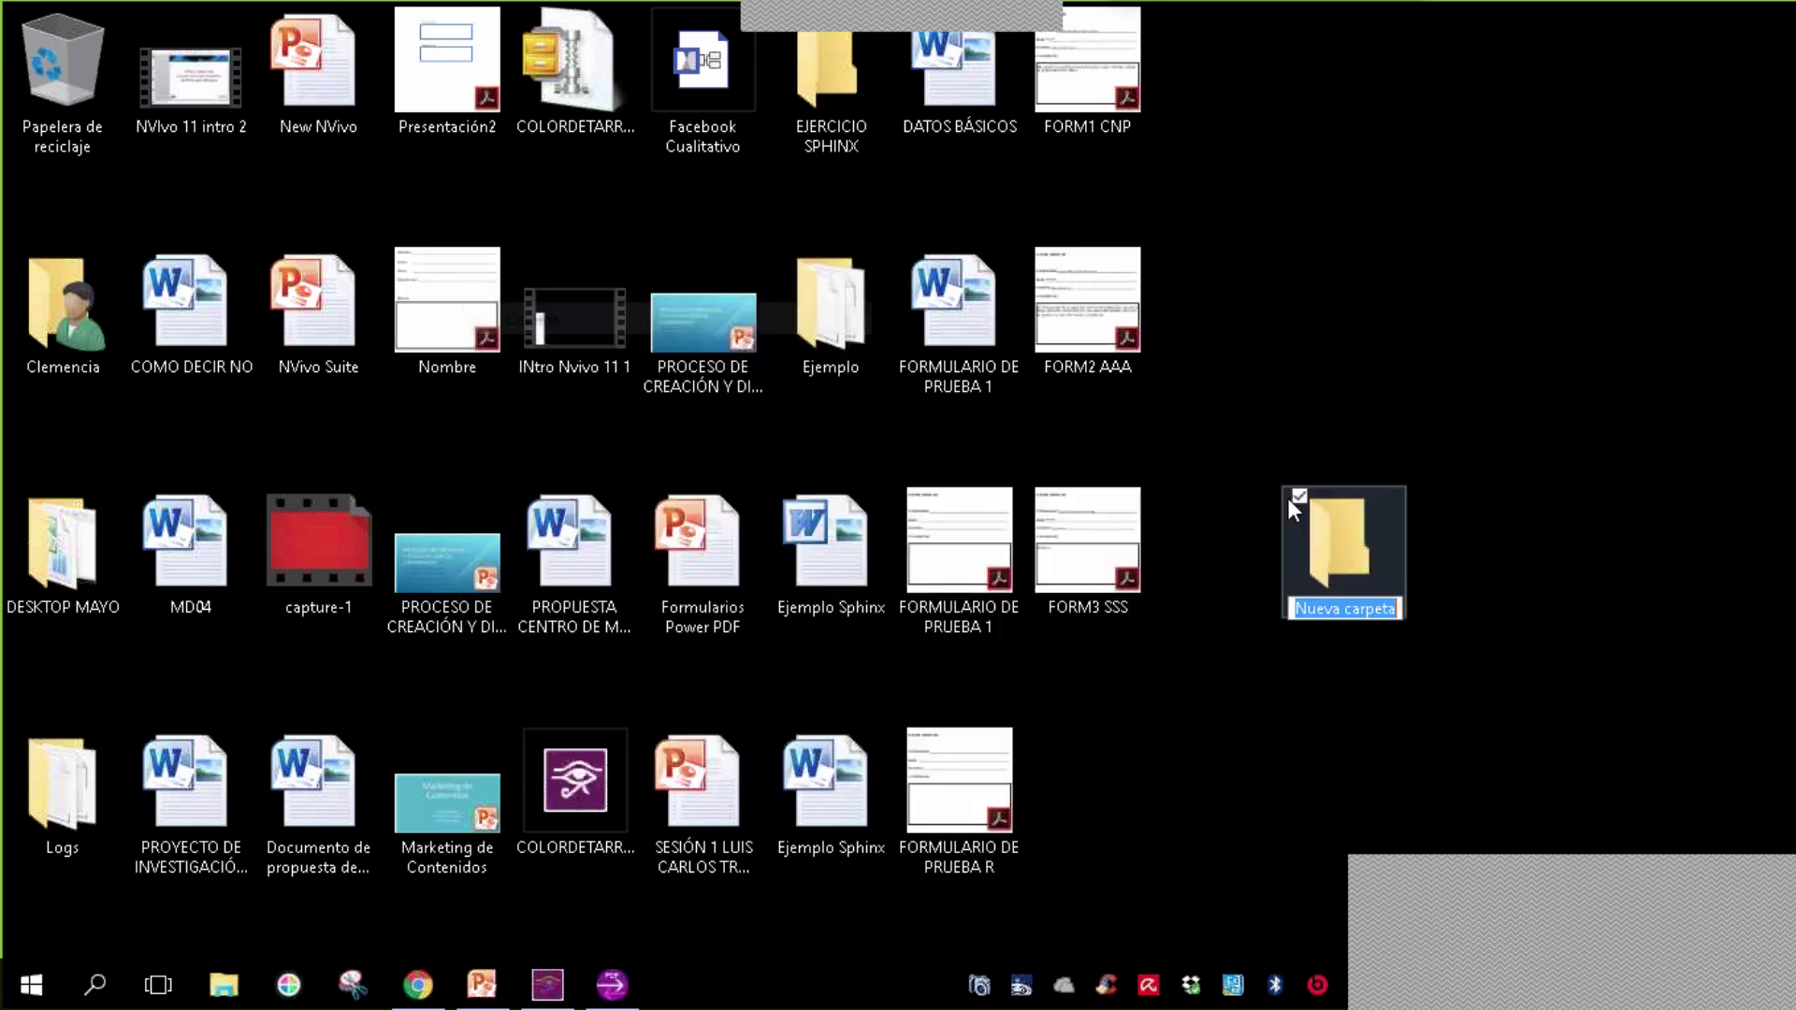
pyautogui.write('FORM4')
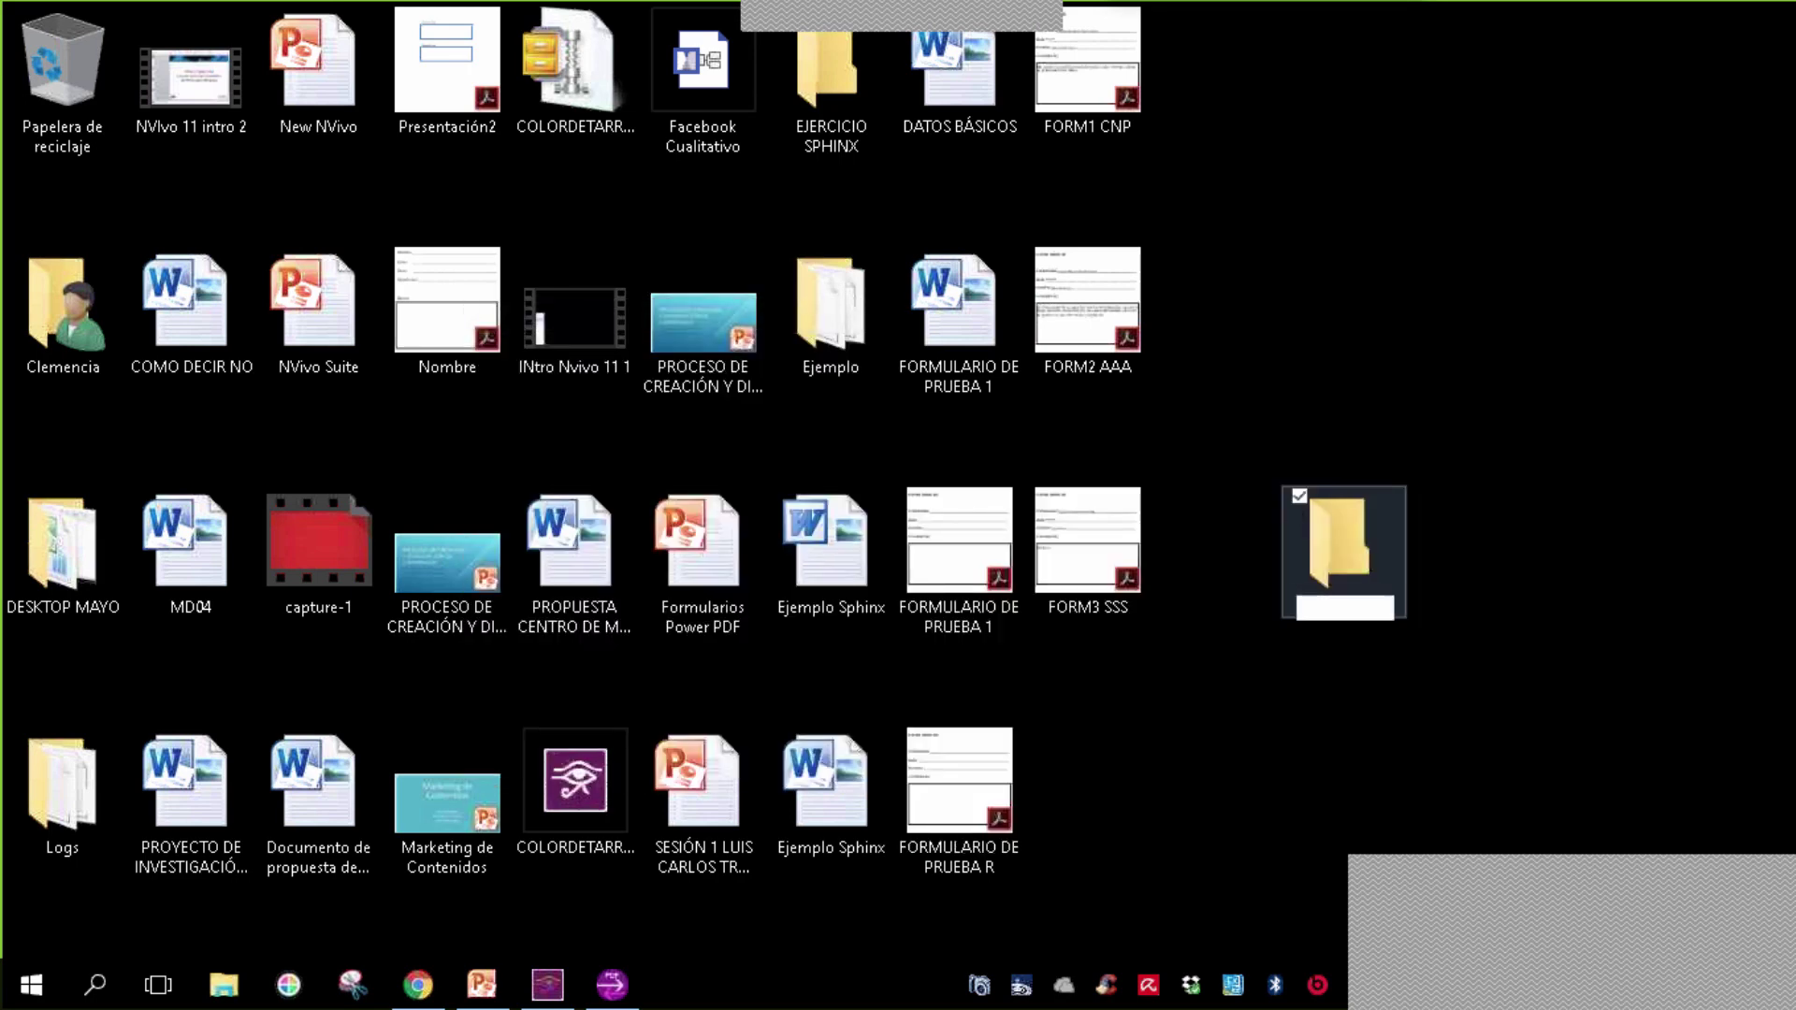
pyautogui.write('FORMULARIOS DILIGENCI')
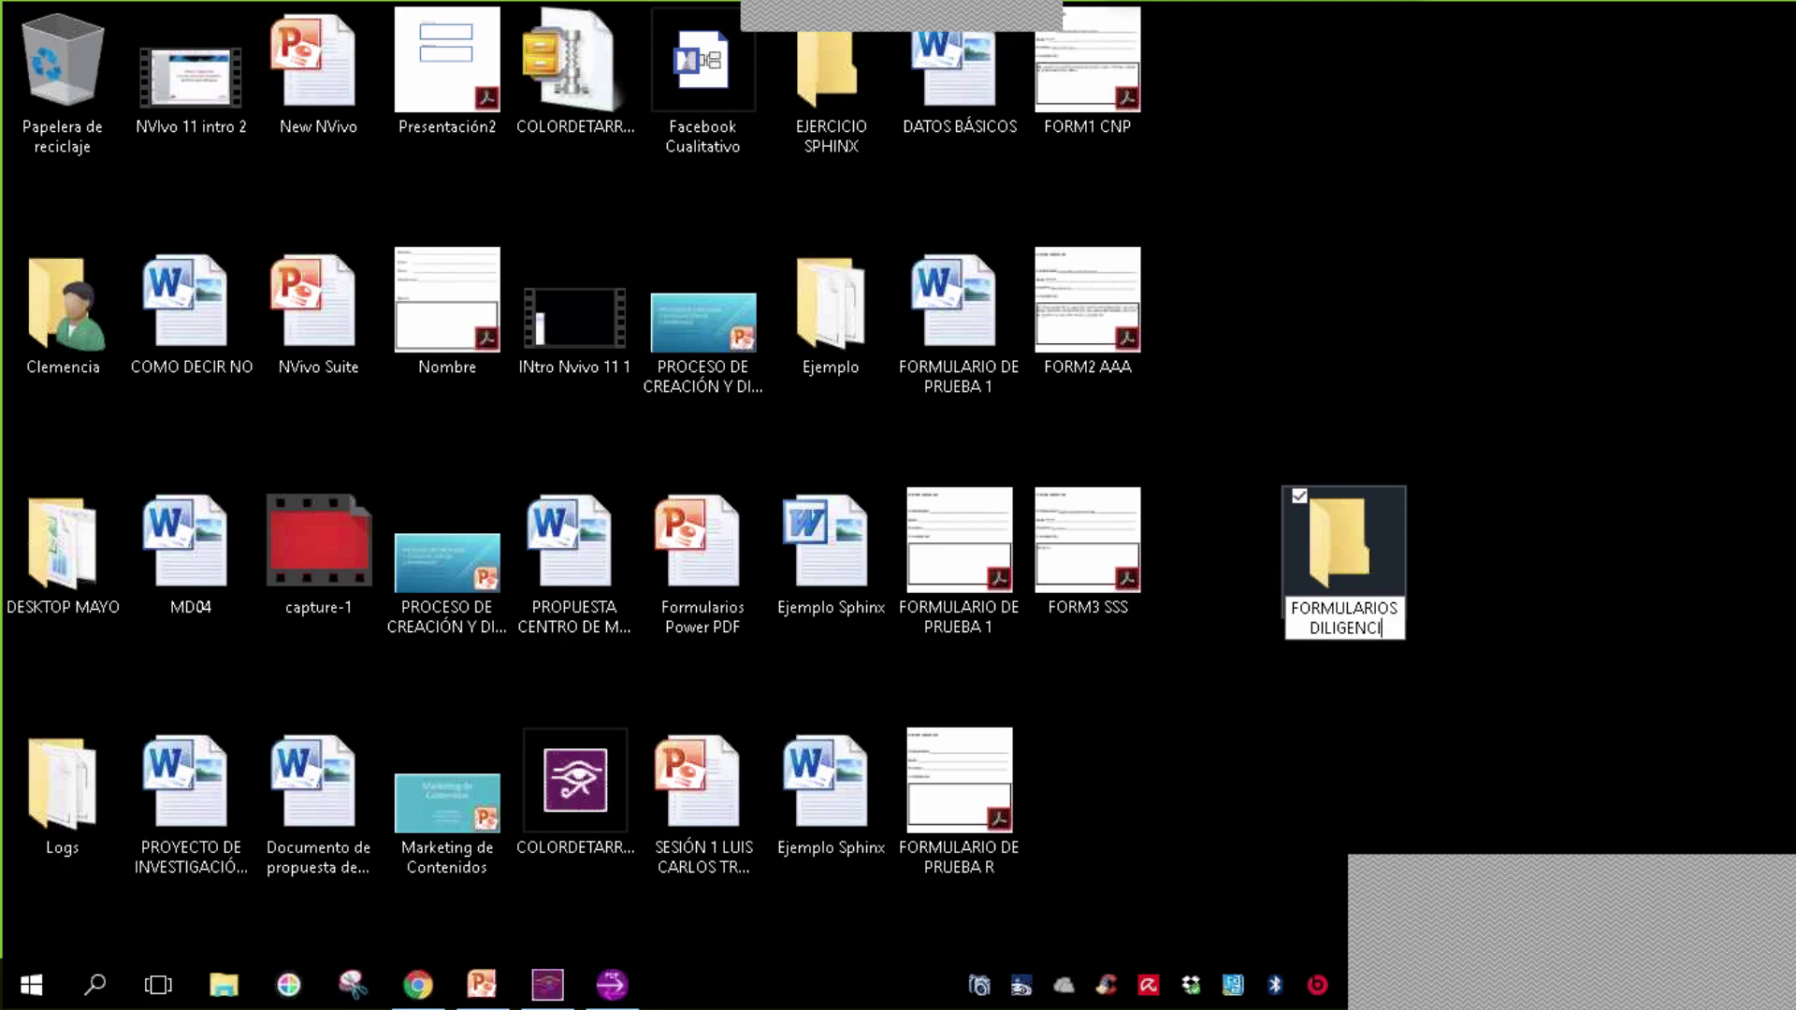
pyautogui.write('ADOS')
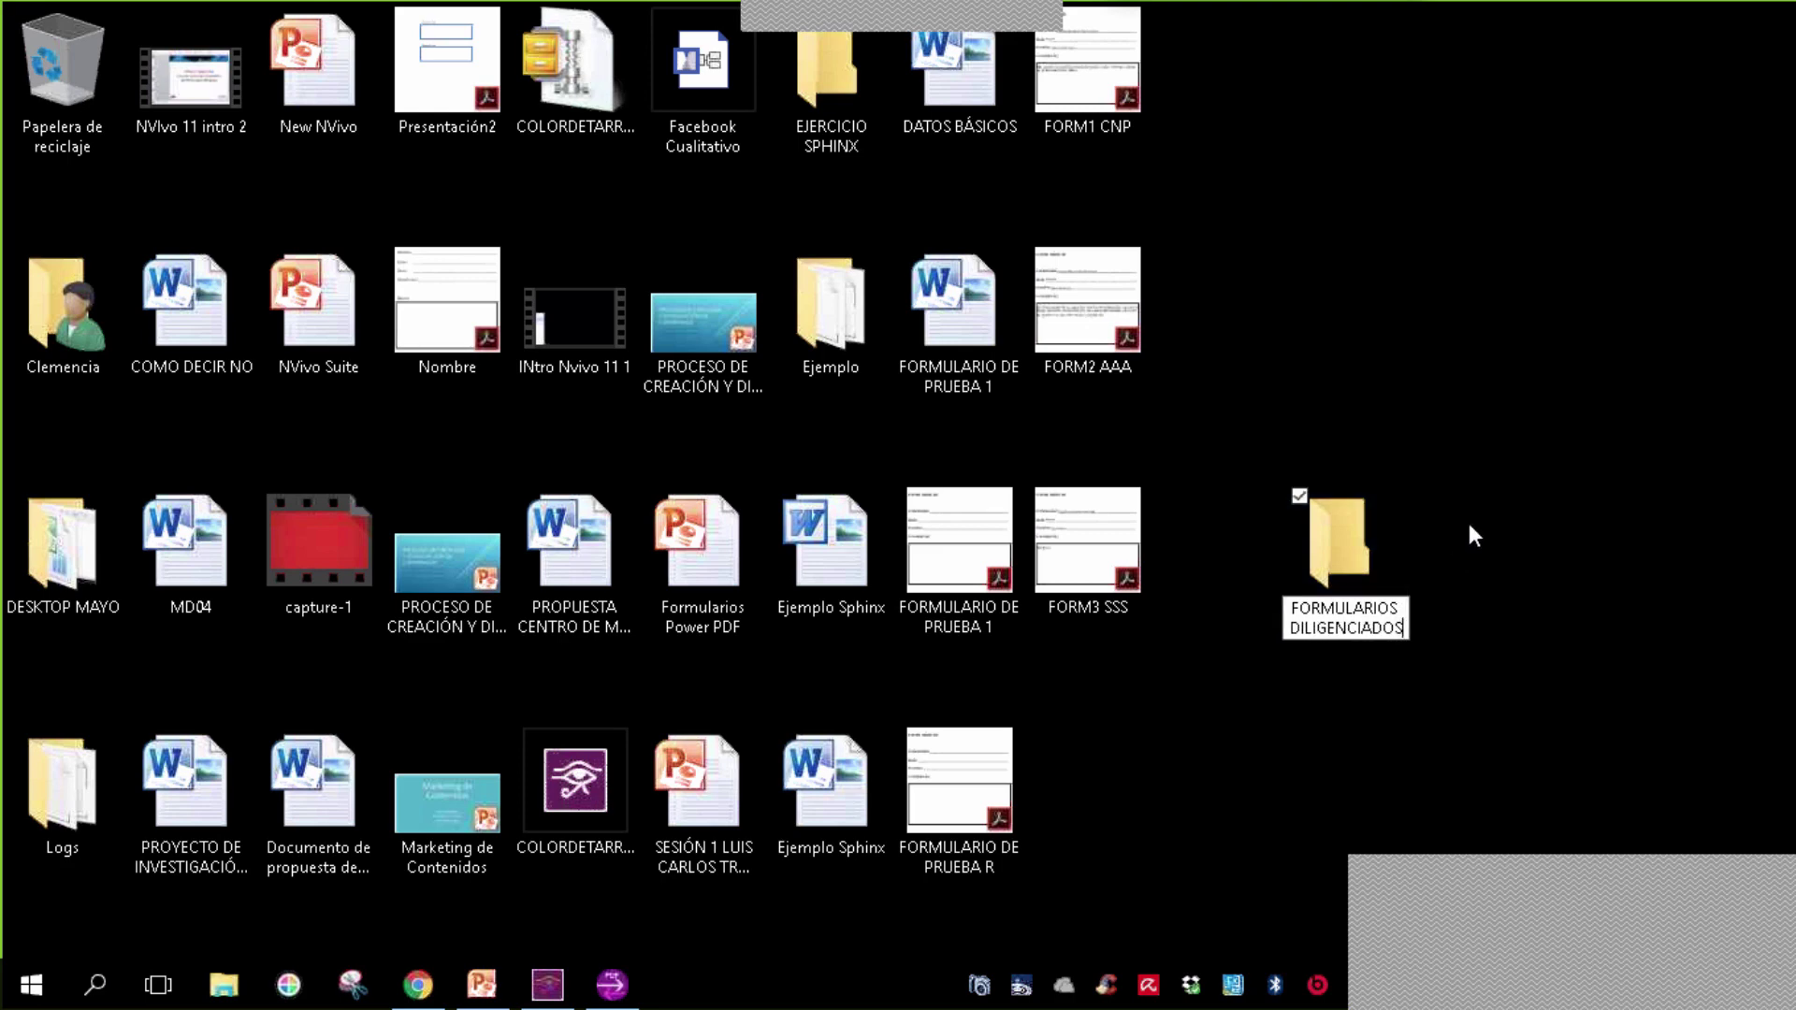
pyautogui.press('Return')
pyautogui.click(1469, 524)
# - Drag FORM3 SSS, FORM2 AAA and FORM1 CNP into the FORMULARIOS DILIGENCIADOS folder
pyautogui.moveTo(1118, 557); pyautogui.dragTo(1347, 561)
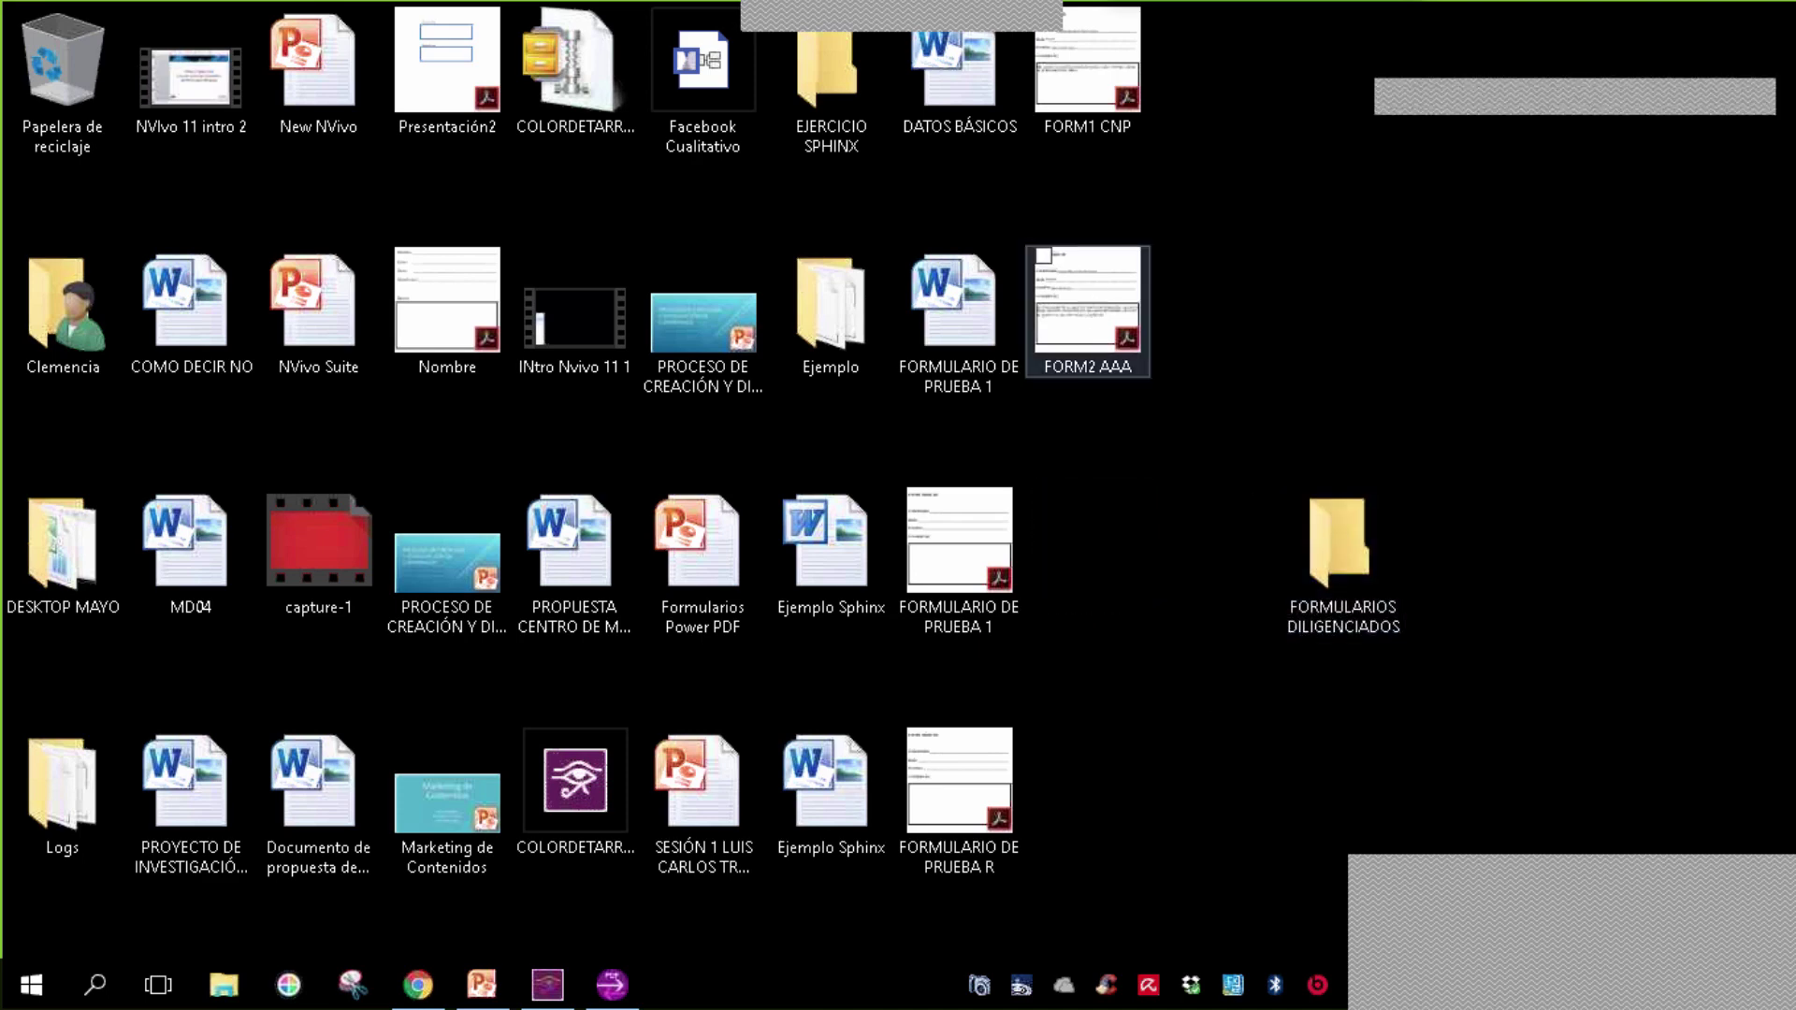
pyautogui.moveTo(1093, 290); pyautogui.dragTo(1350, 552)
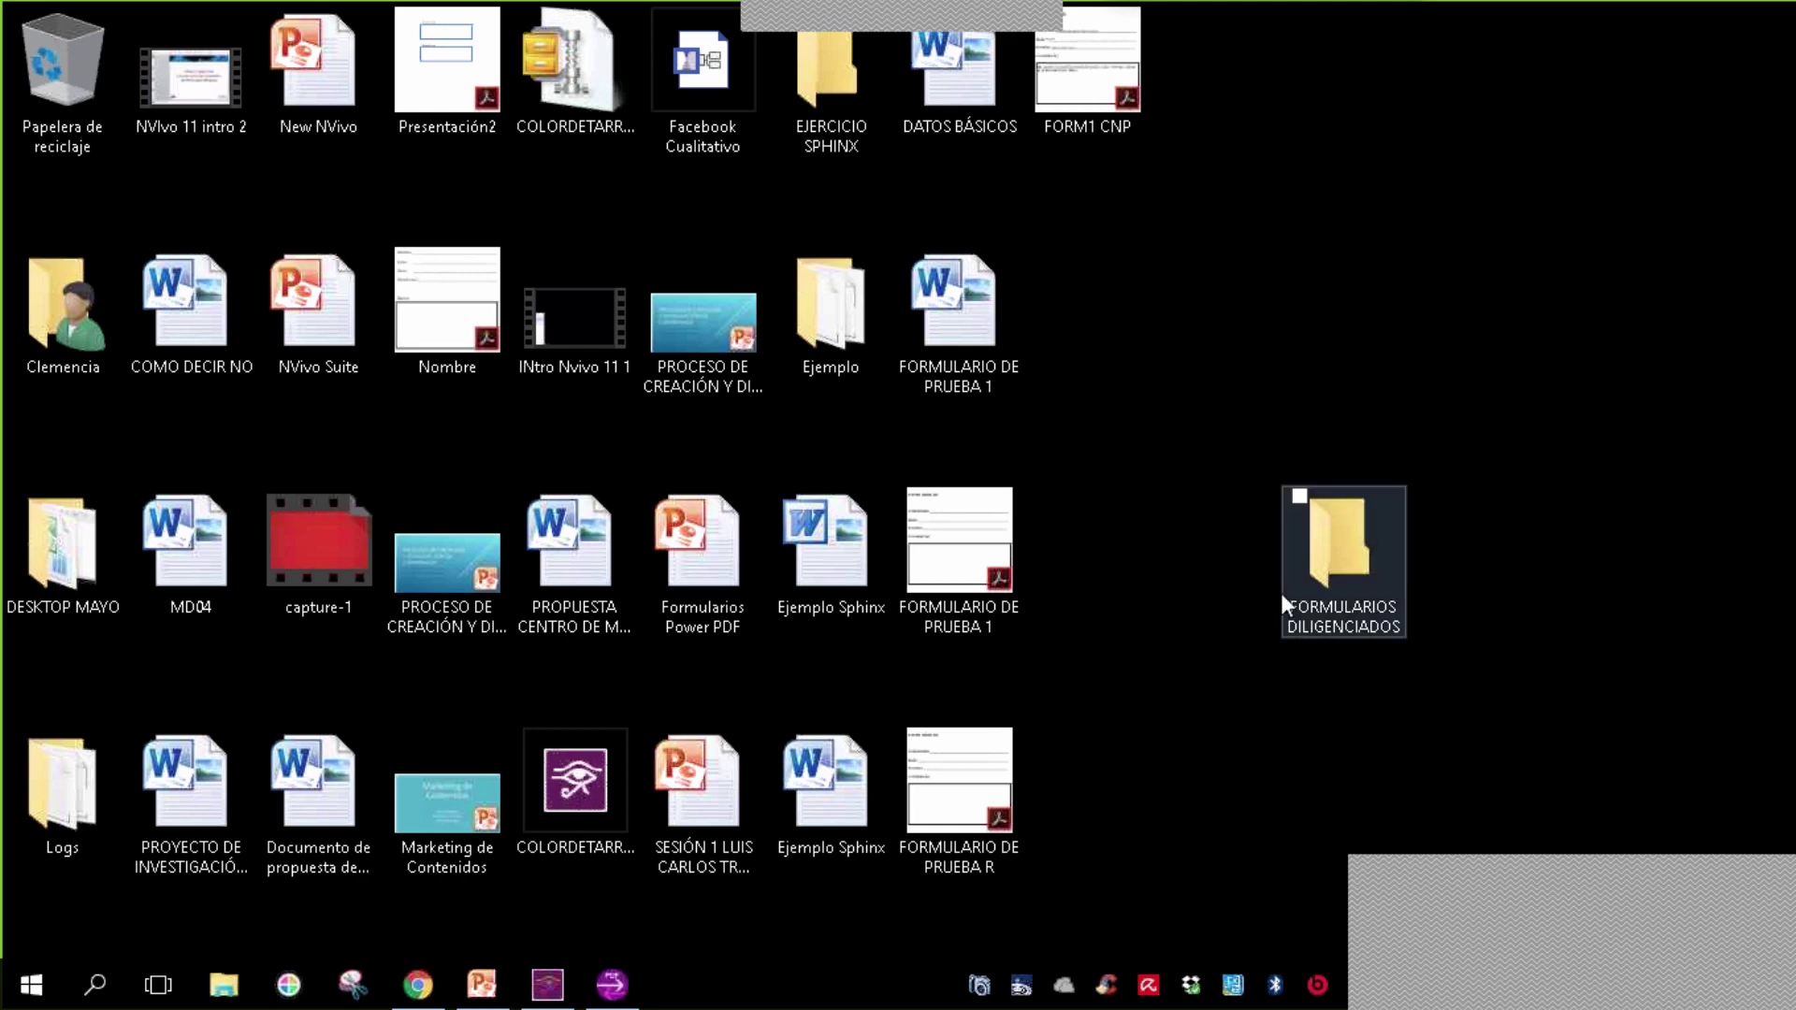
pyautogui.moveTo(1116, 82); pyautogui.dragTo(1354, 559)
pyautogui.click(1340, 554)
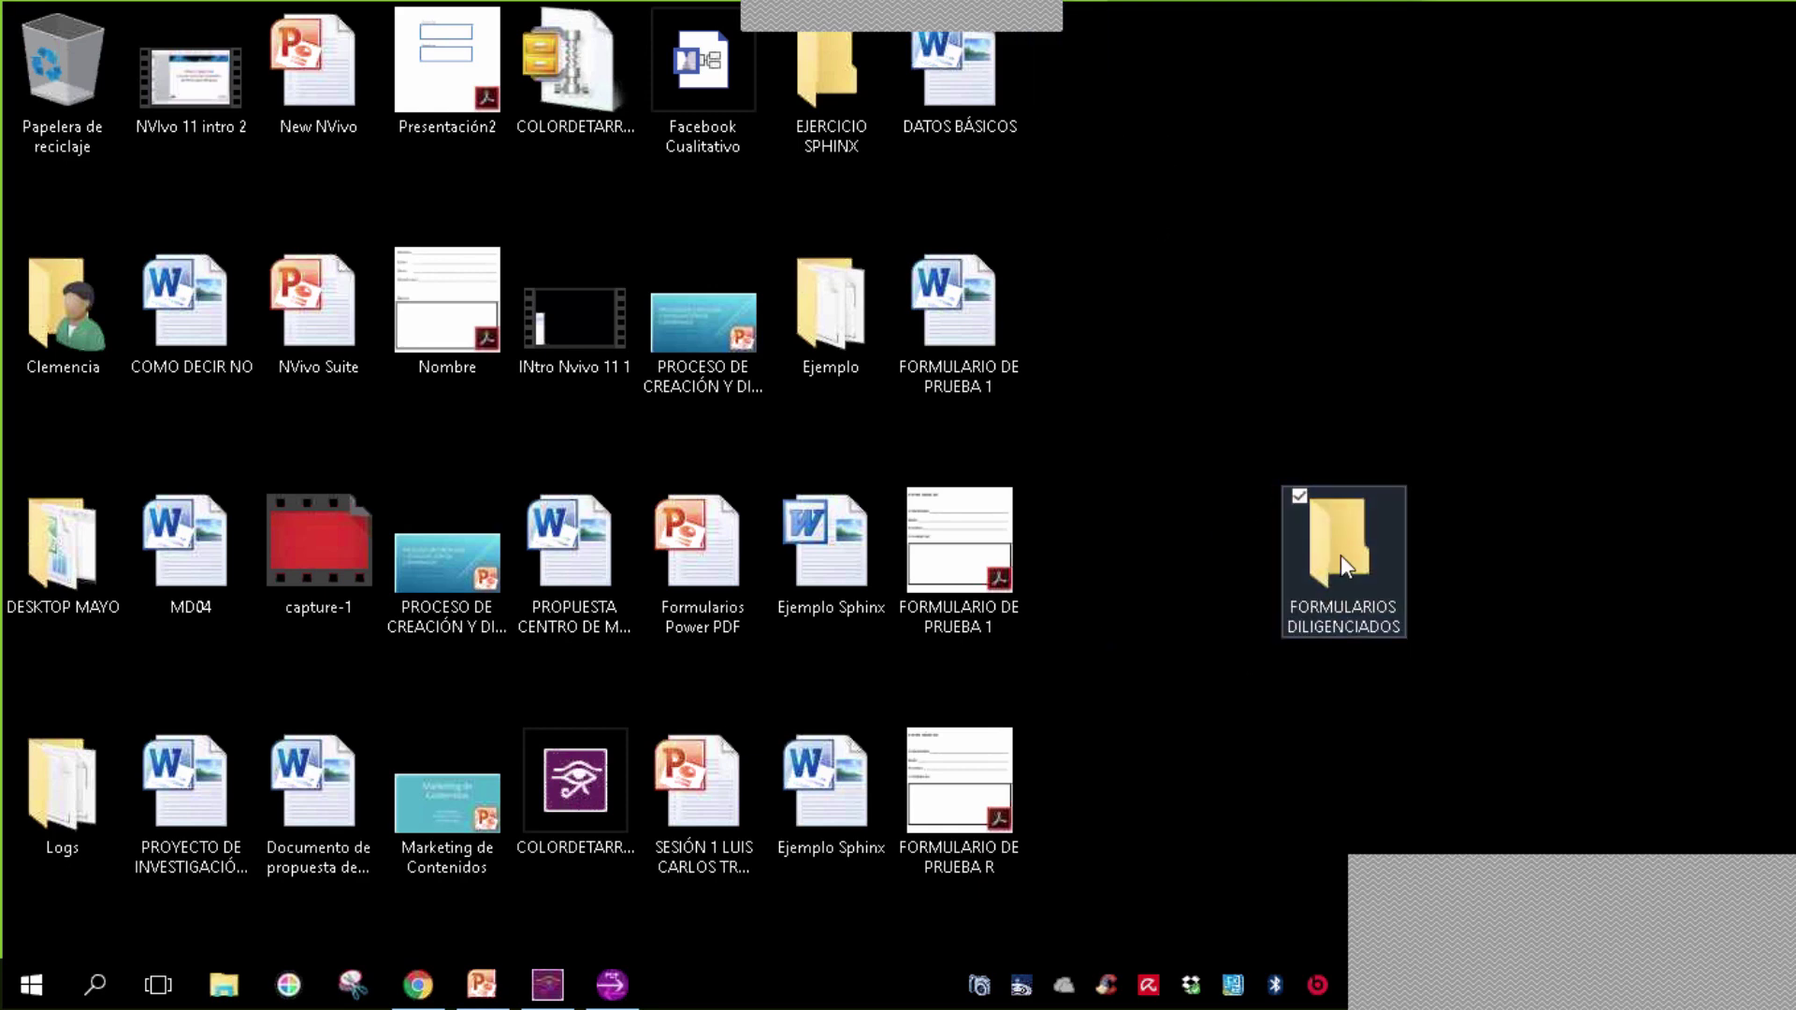
# - Open FORMULARIOS DILIGENCIADOS, check FORM1 CNP, then close the form and the folder window
pyautogui.doubleClick(1340, 554)
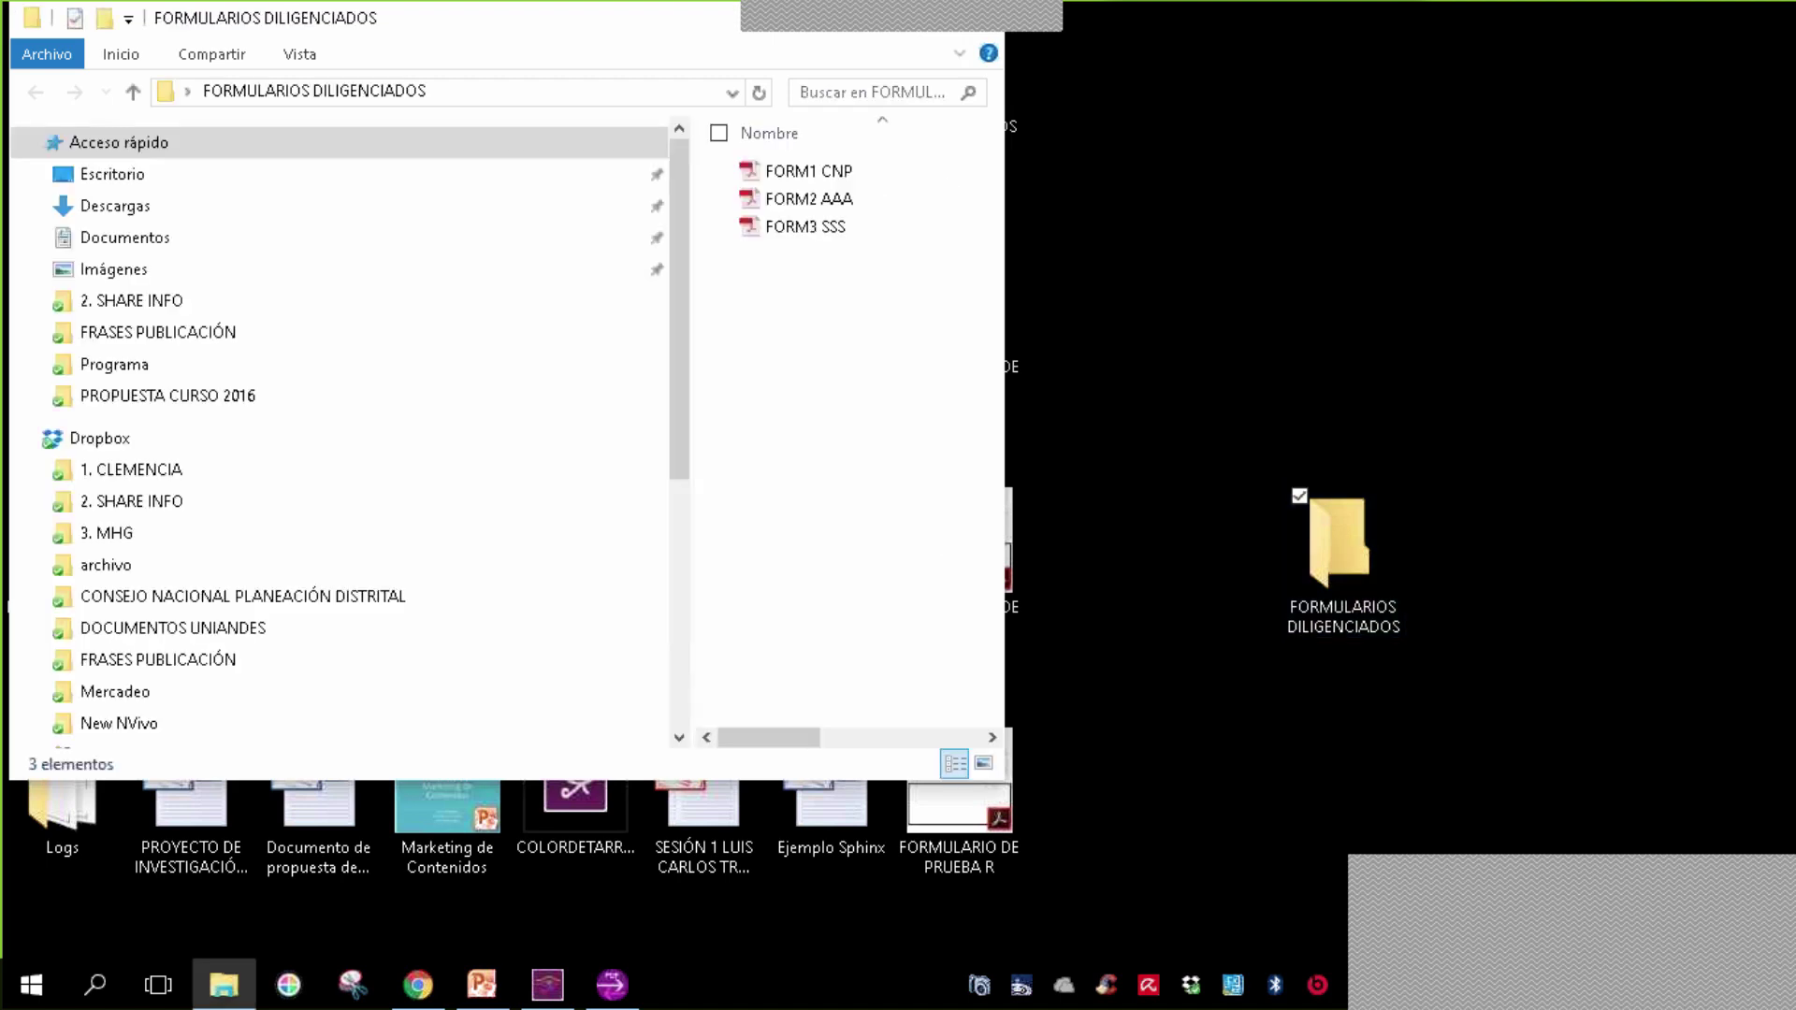
pyautogui.doubleClick(850, 173)
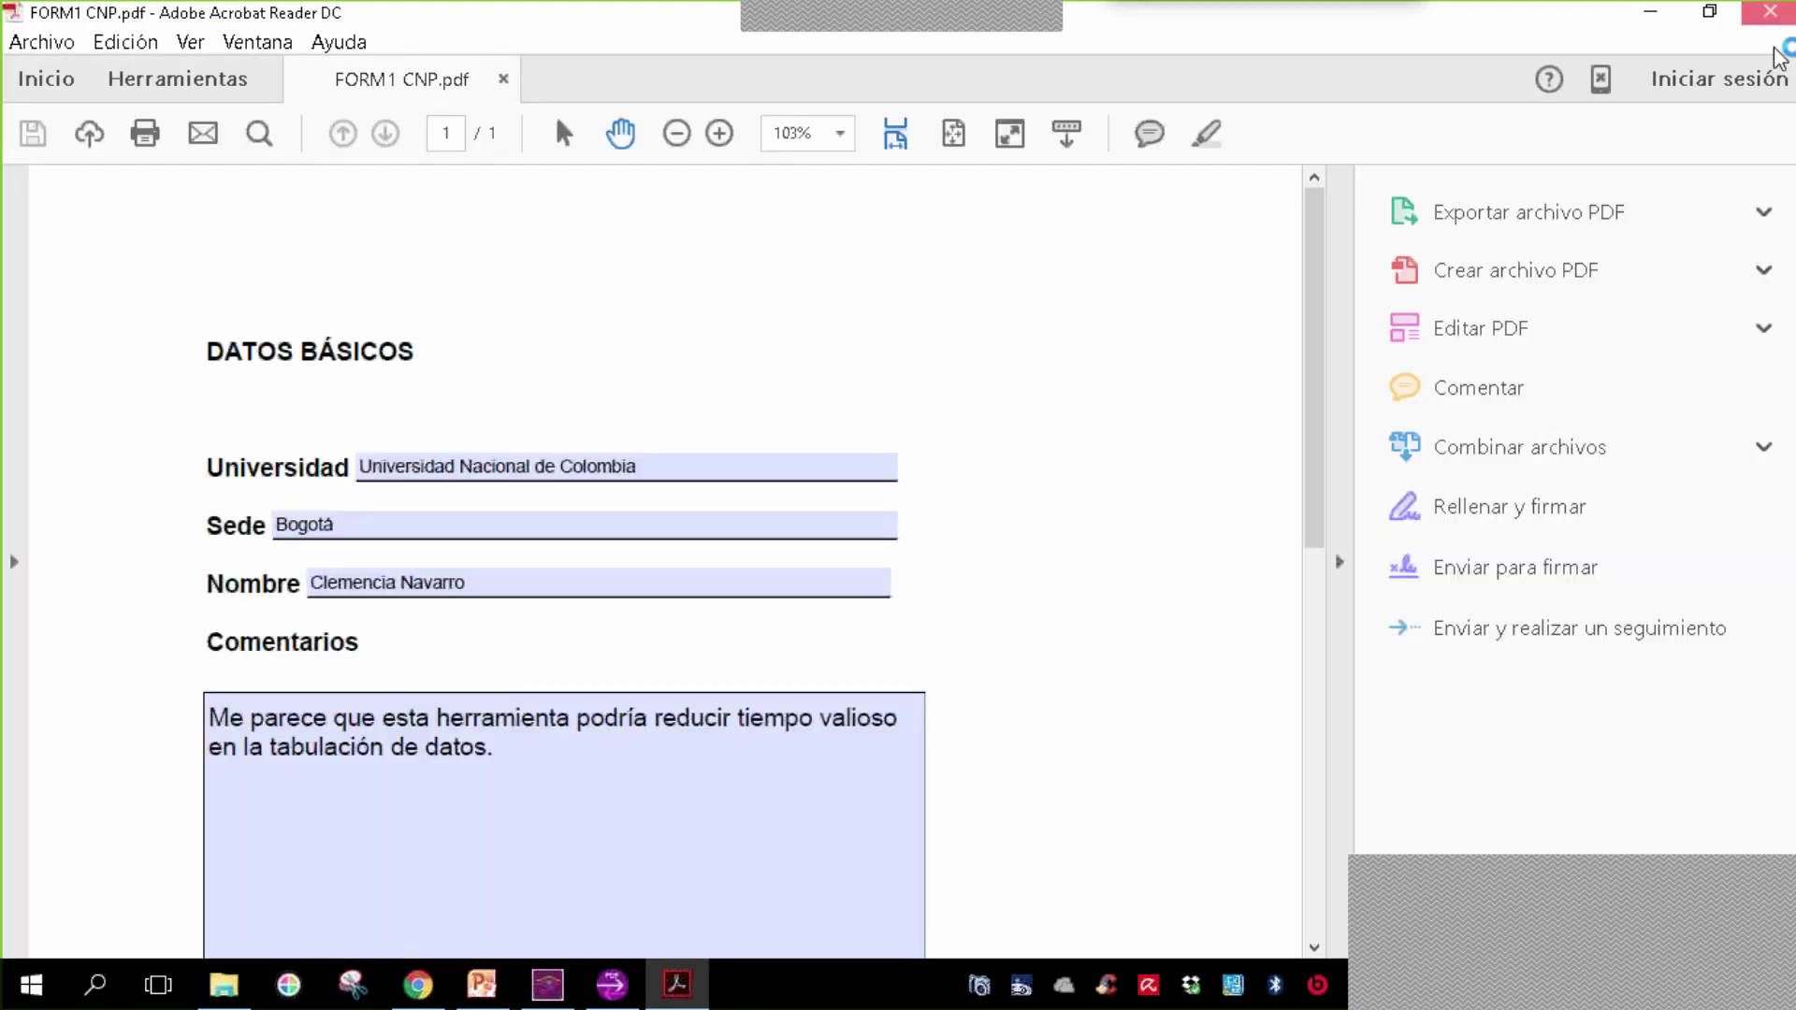
pyautogui.click(1771, 11)
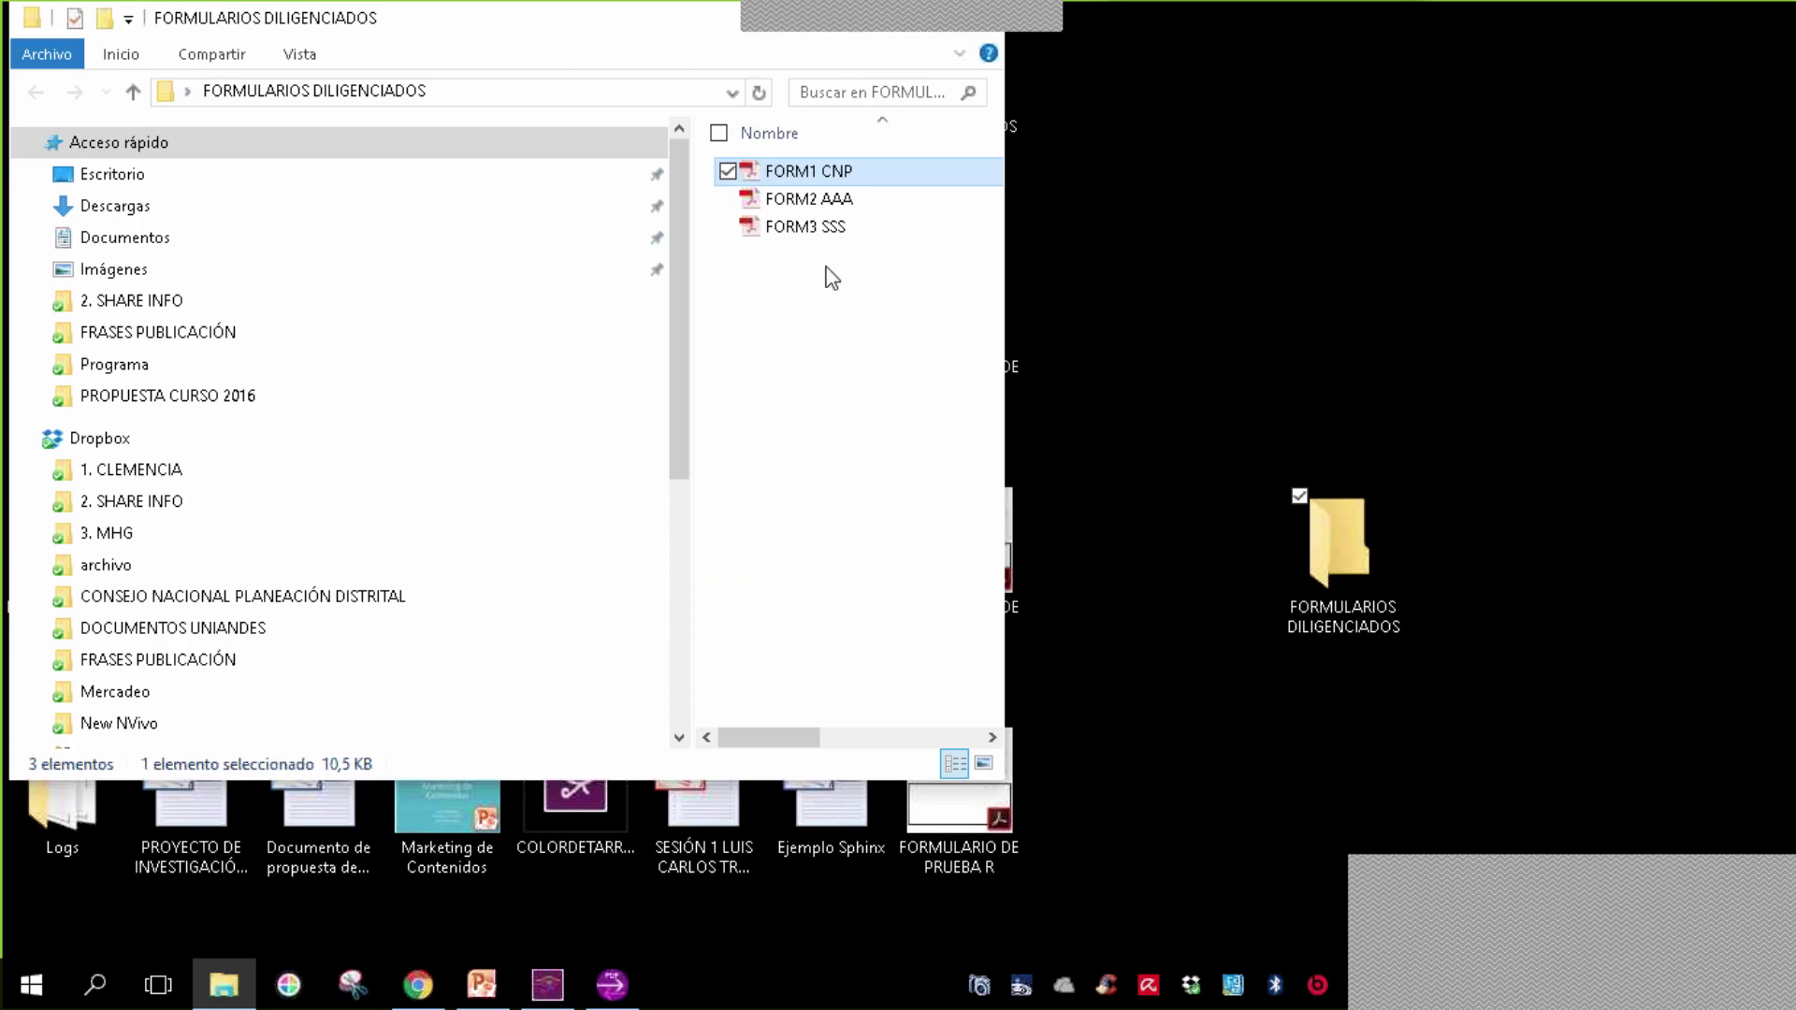
pyautogui.moveTo(565, 25); pyautogui.dragTo(676, 145)
pyautogui.click(1136, 146)
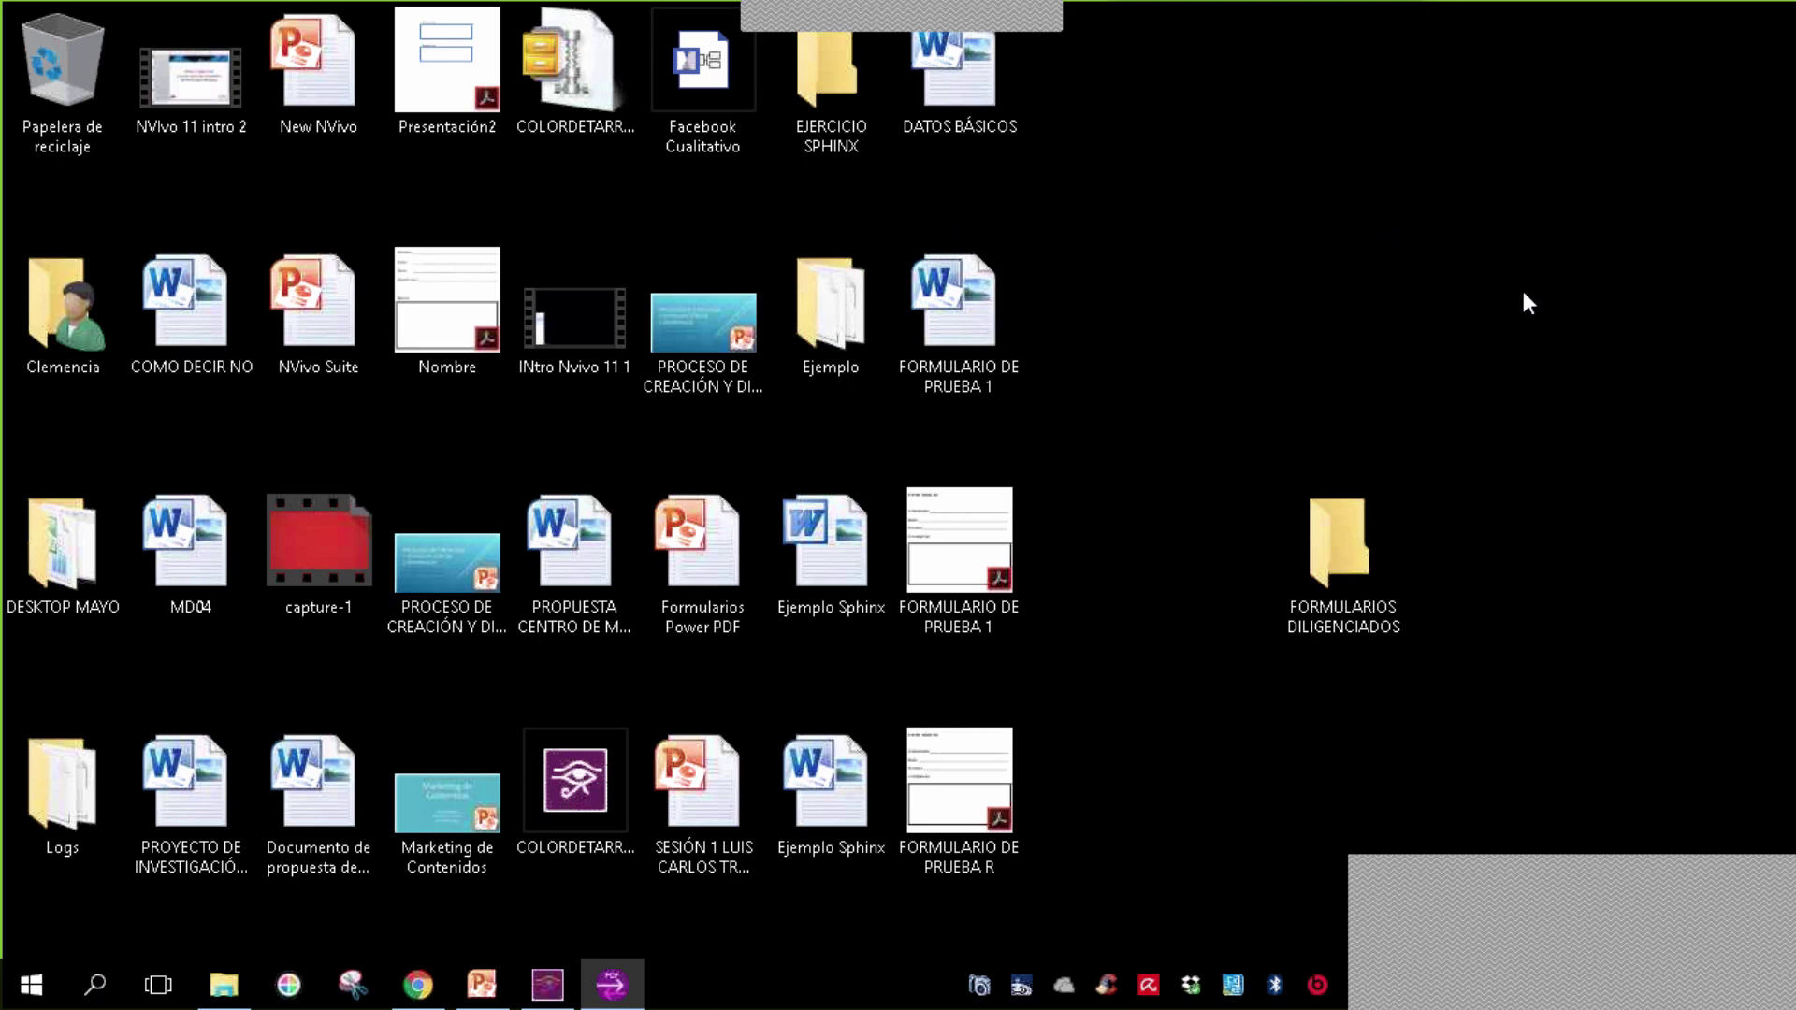
pyautogui.click(614, 987)
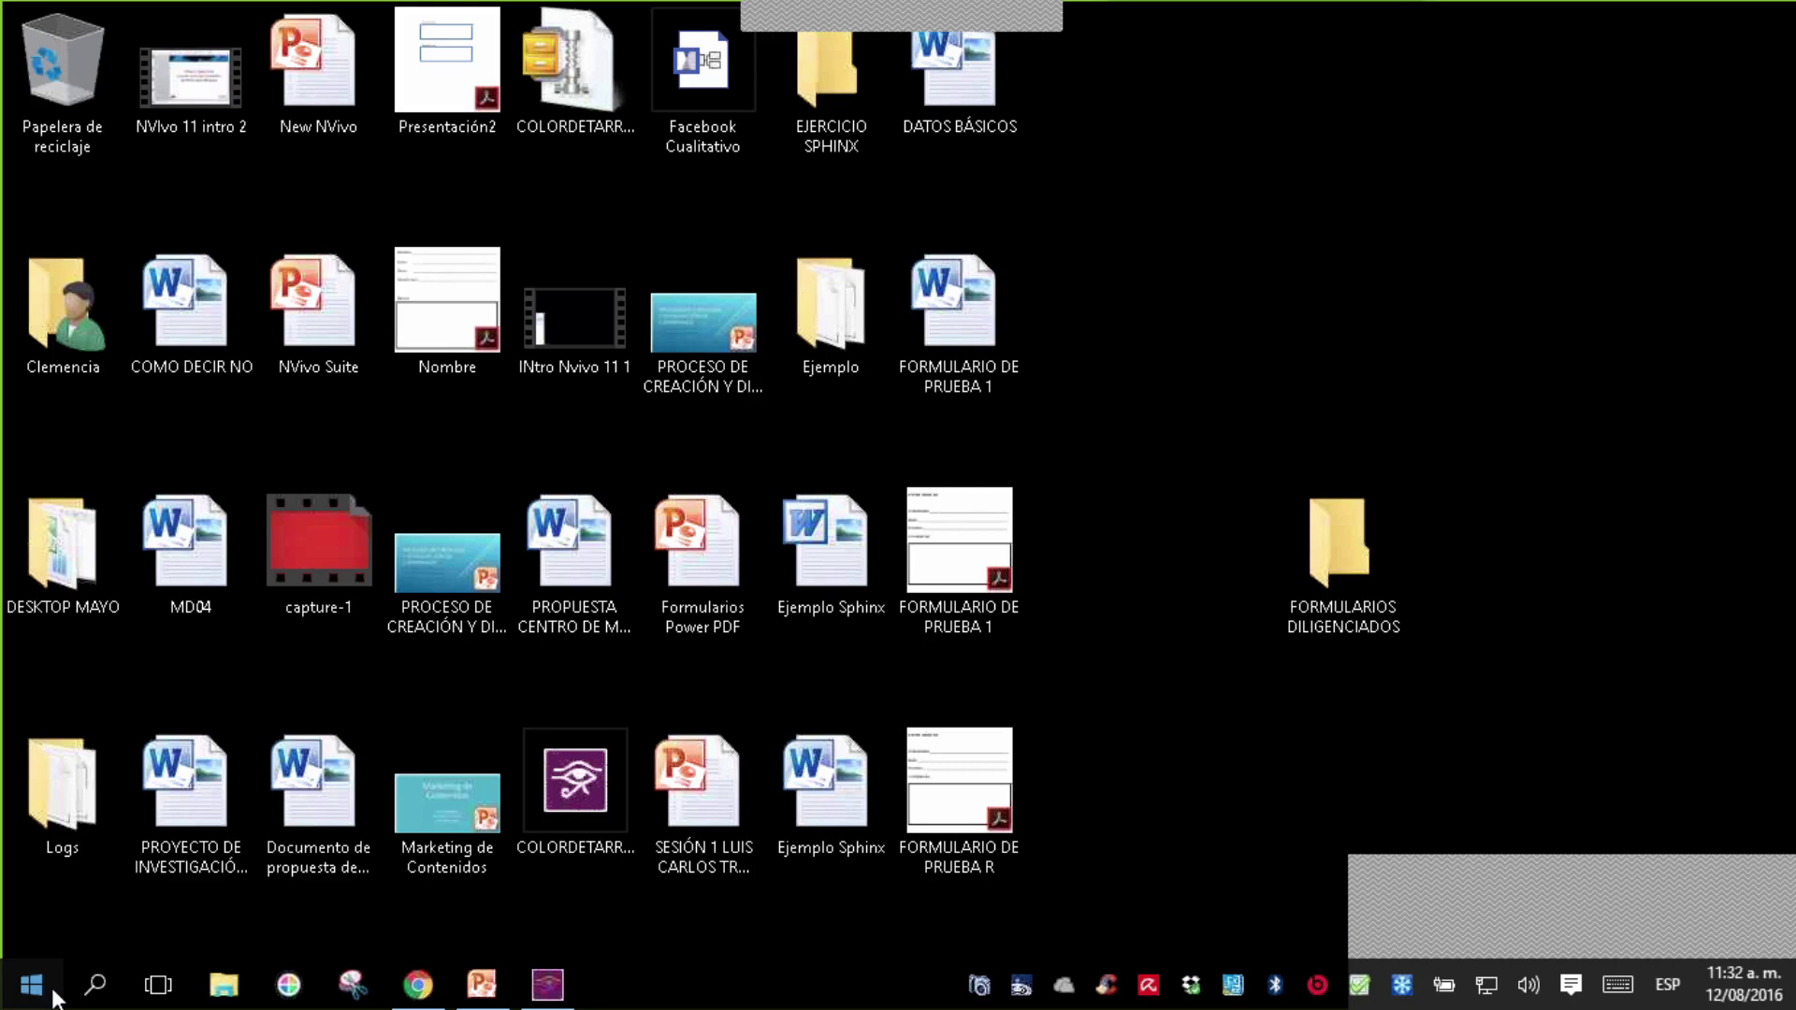
# - Launch Power PDF Advanced by searching 'POWER' from Start and show the Formularios tools
pyautogui.click(54, 994)
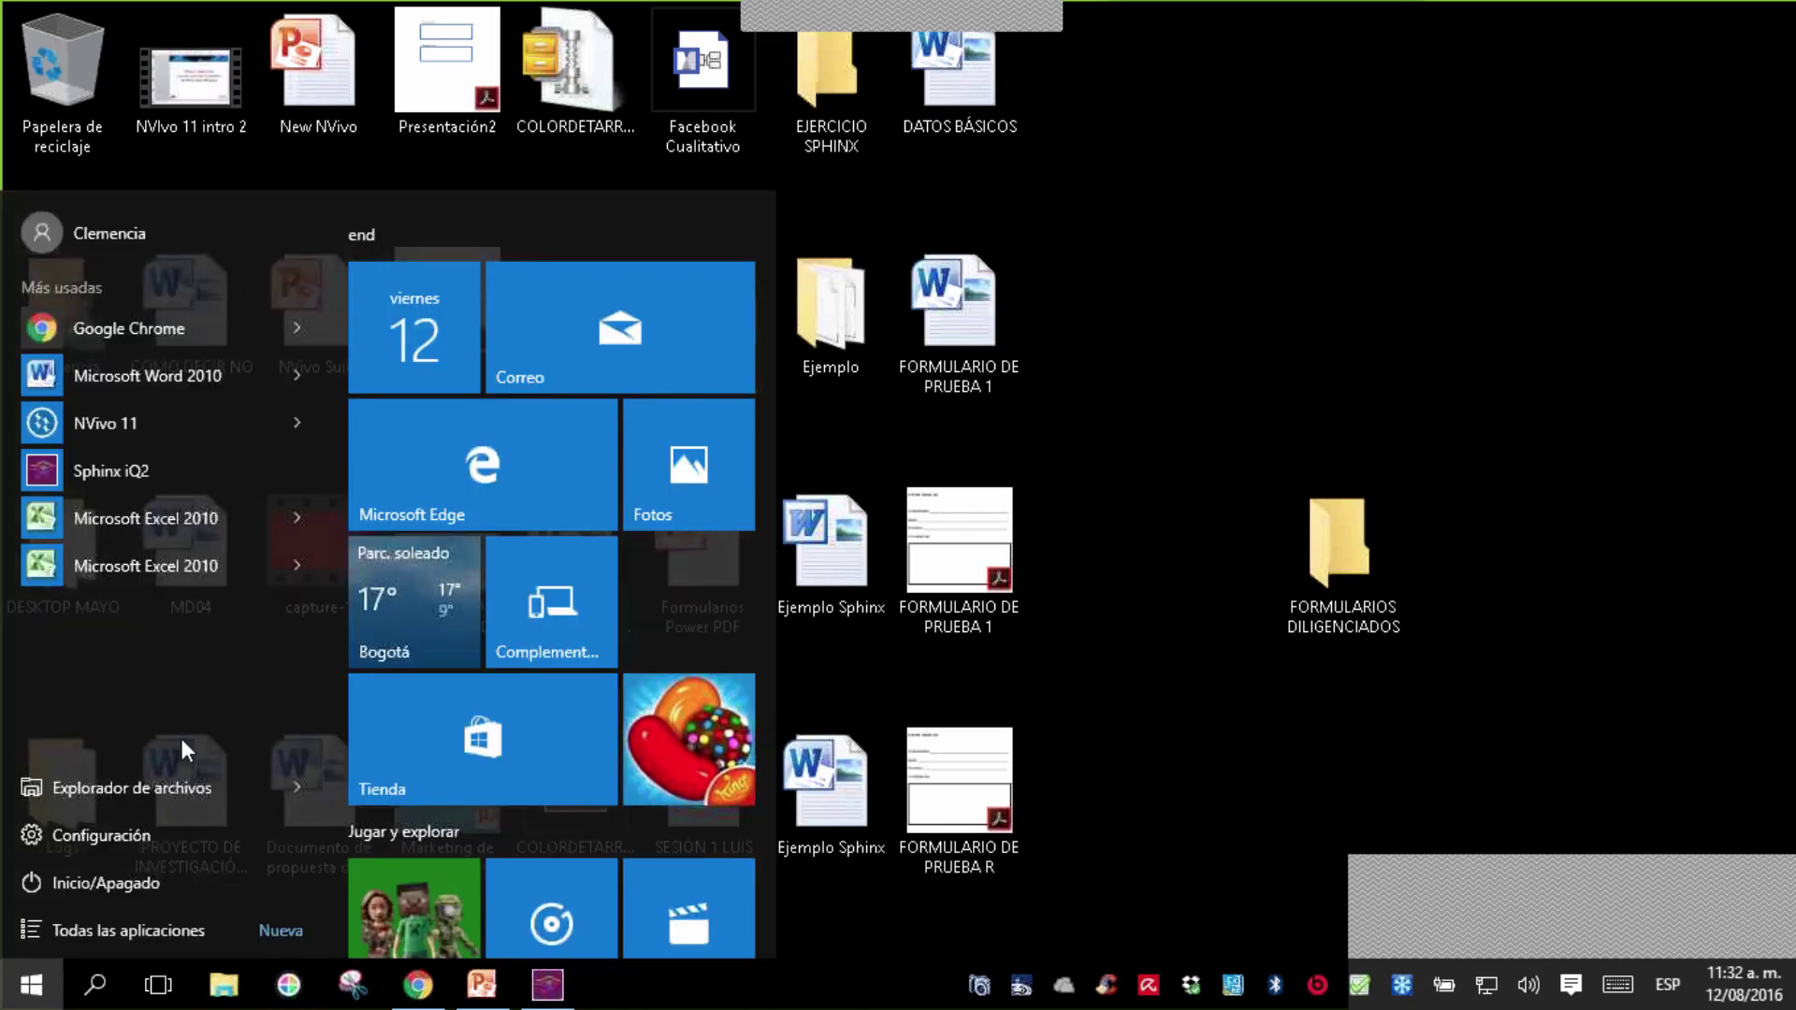
pyautogui.write('POWER')
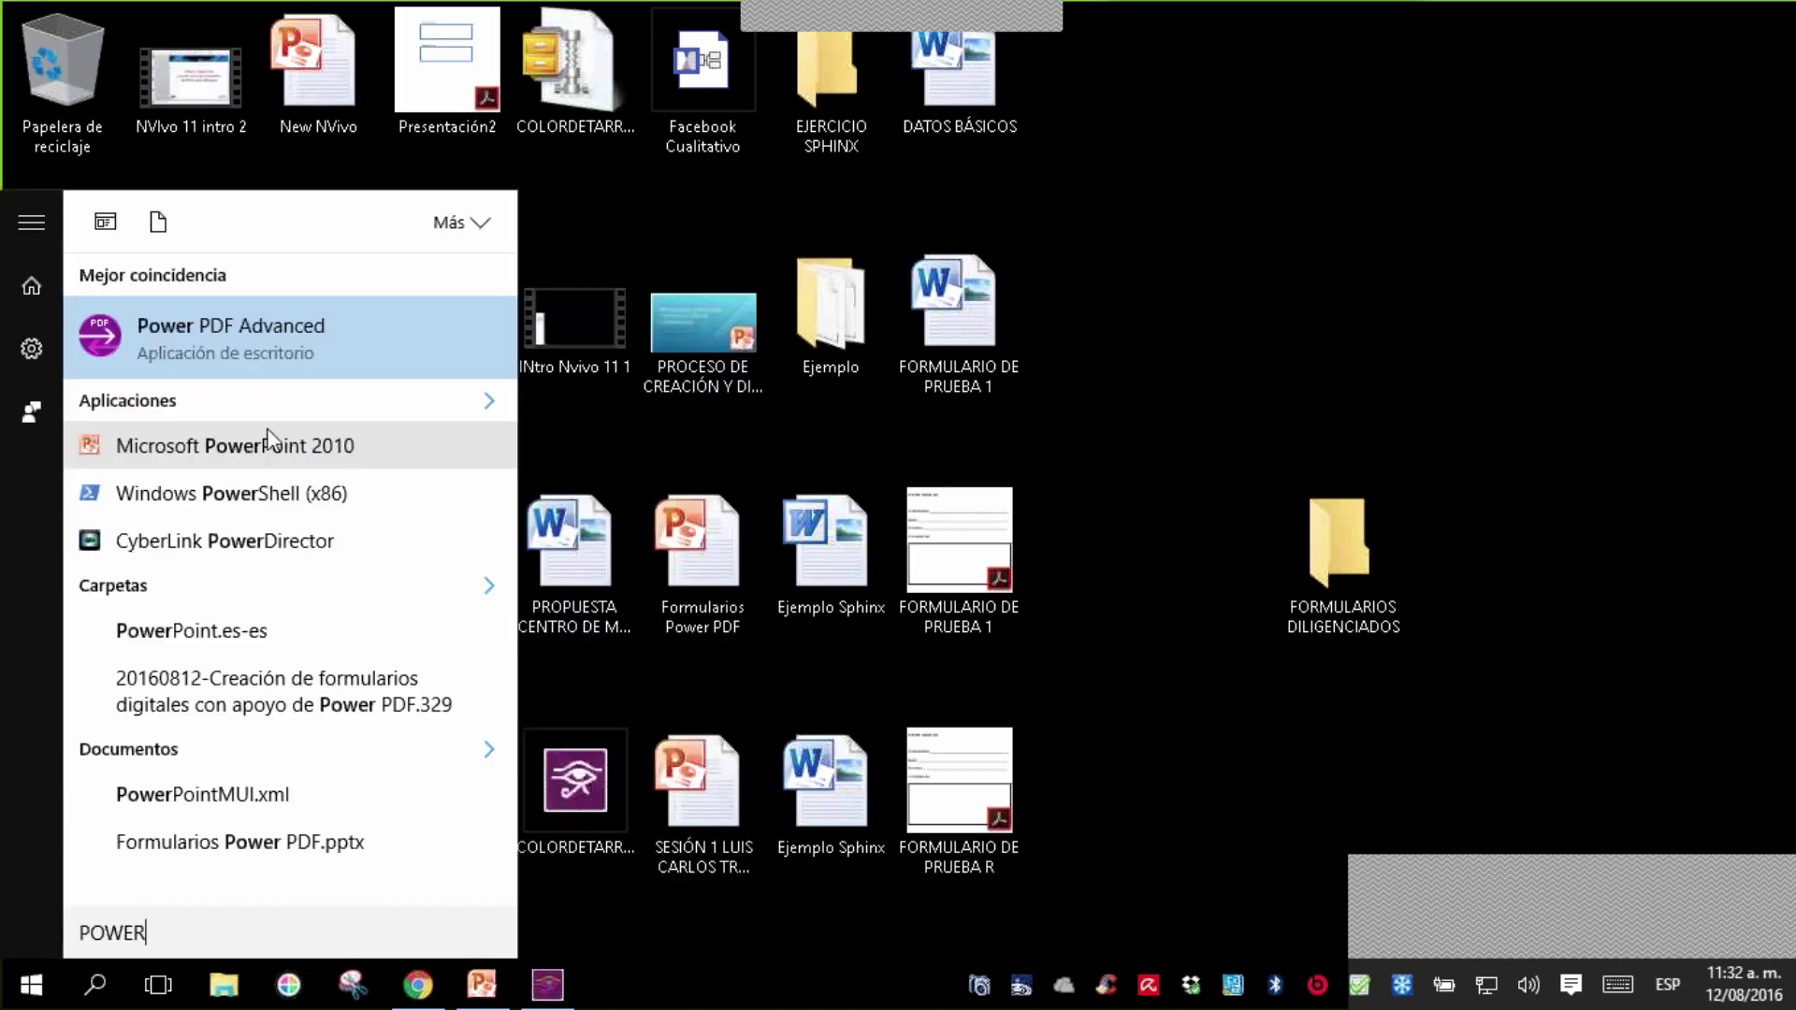
pyautogui.click(294, 342)
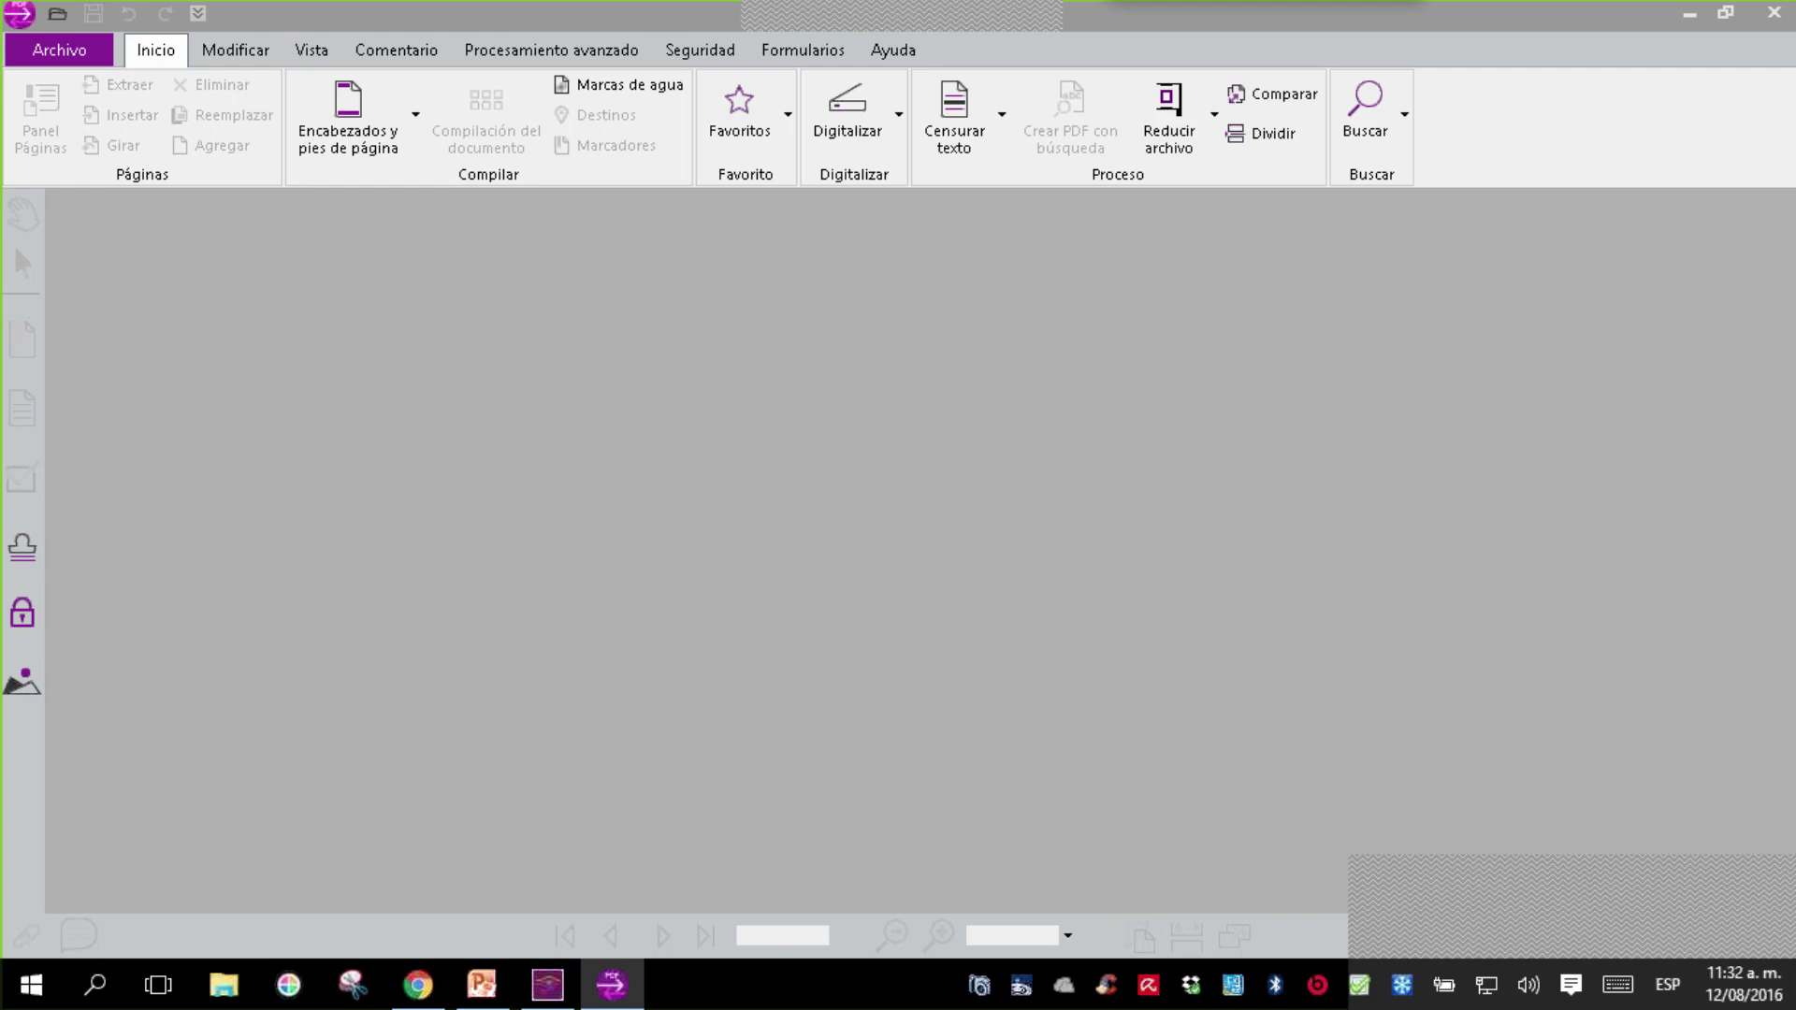
pyautogui.click(798, 63)
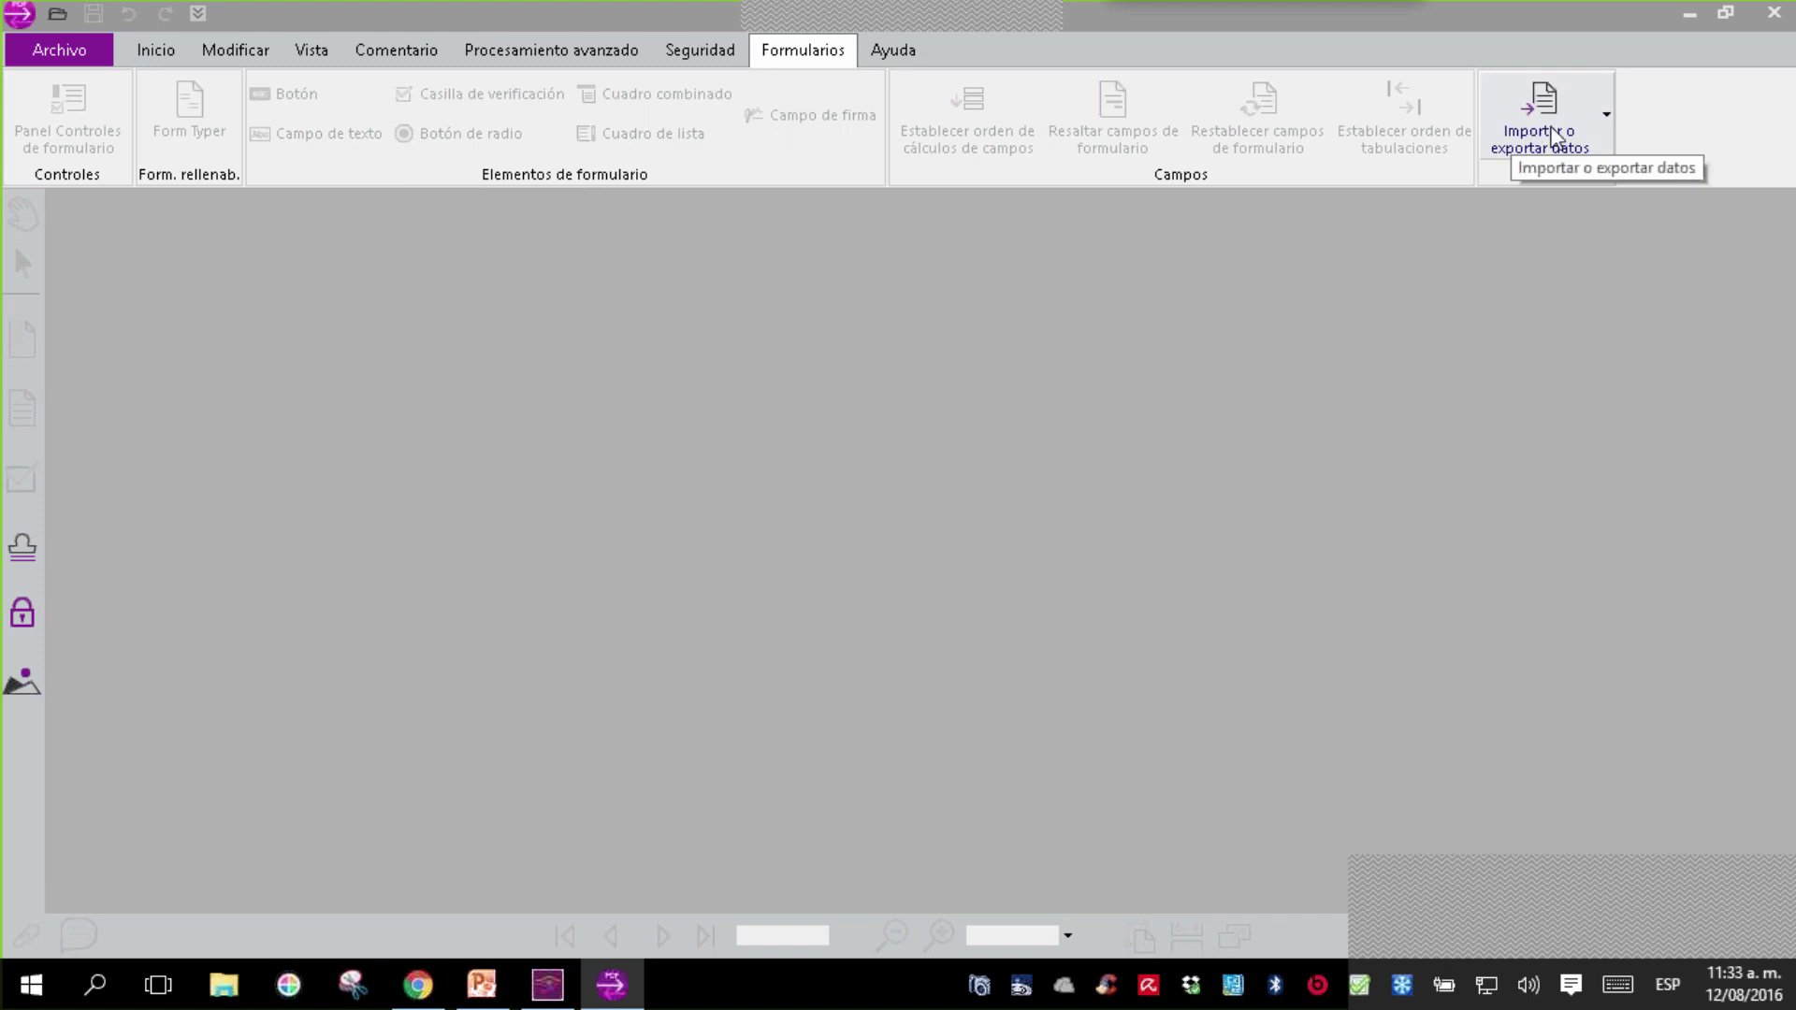
# - Start a multi-form data export and browse to the FORMULARIOS DILIGENCIADOS folder
pyautogui.click(1552, 128)
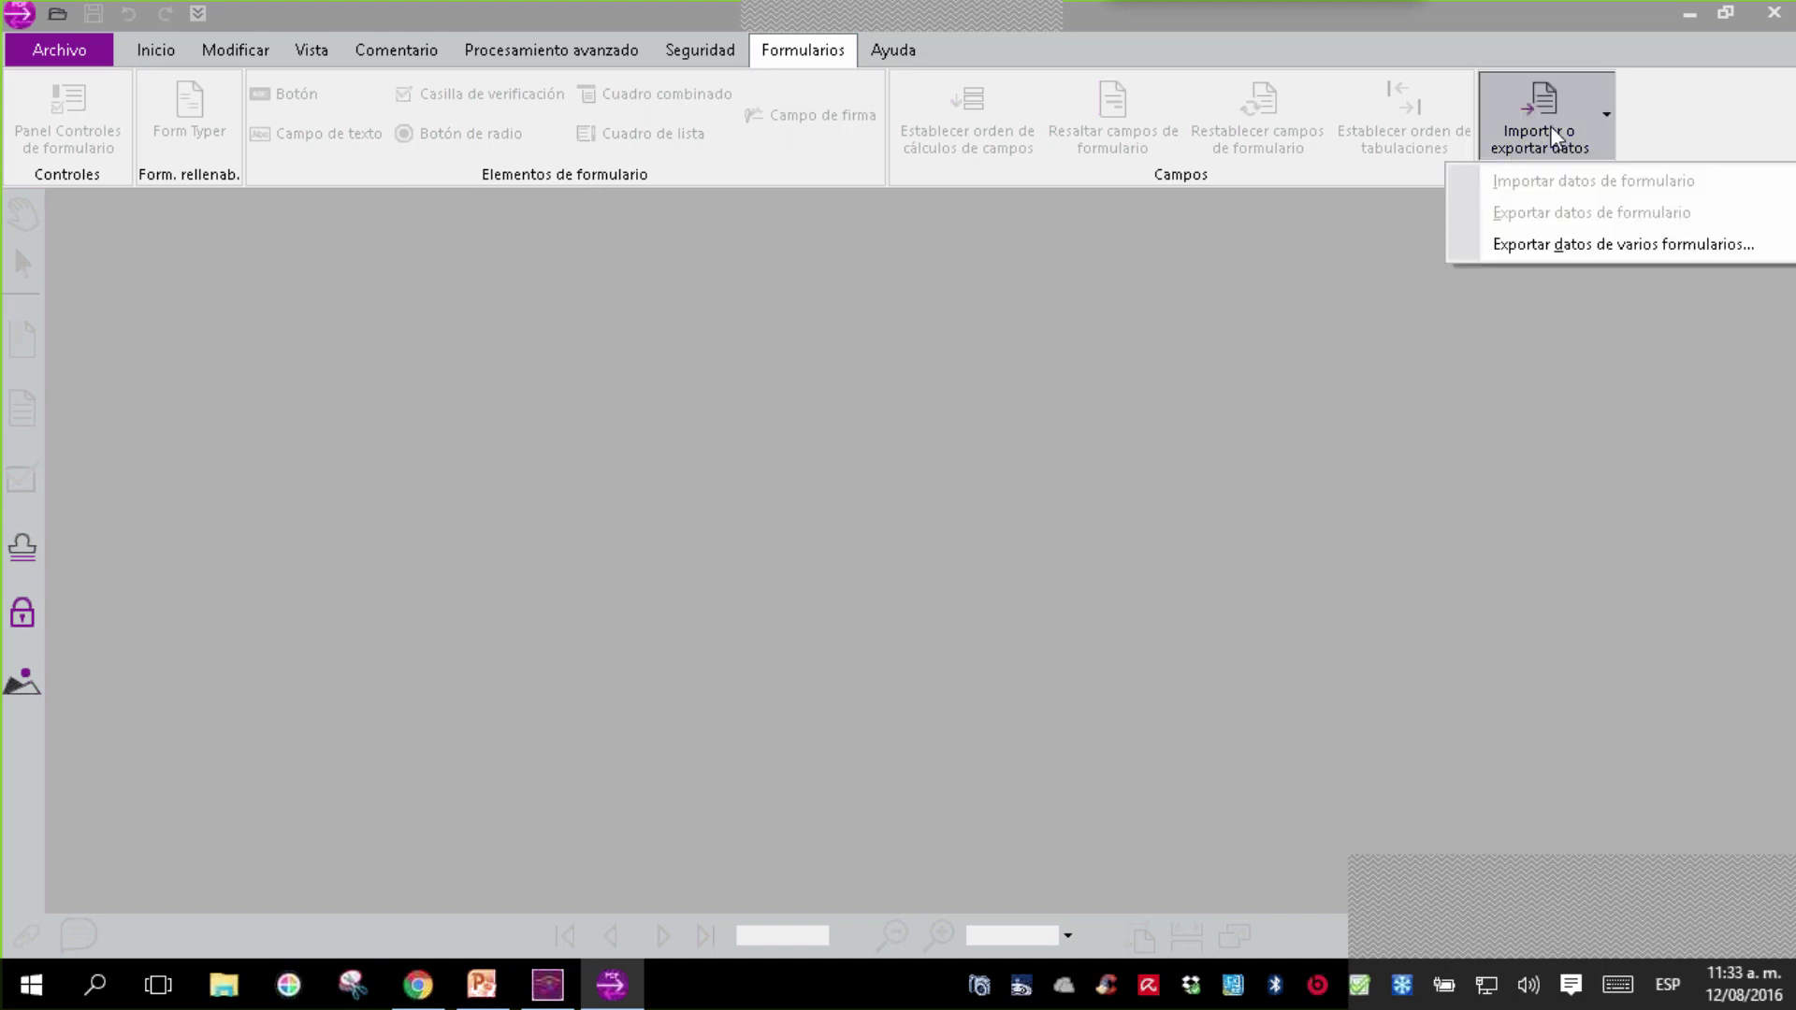
pyautogui.click(1603, 251)
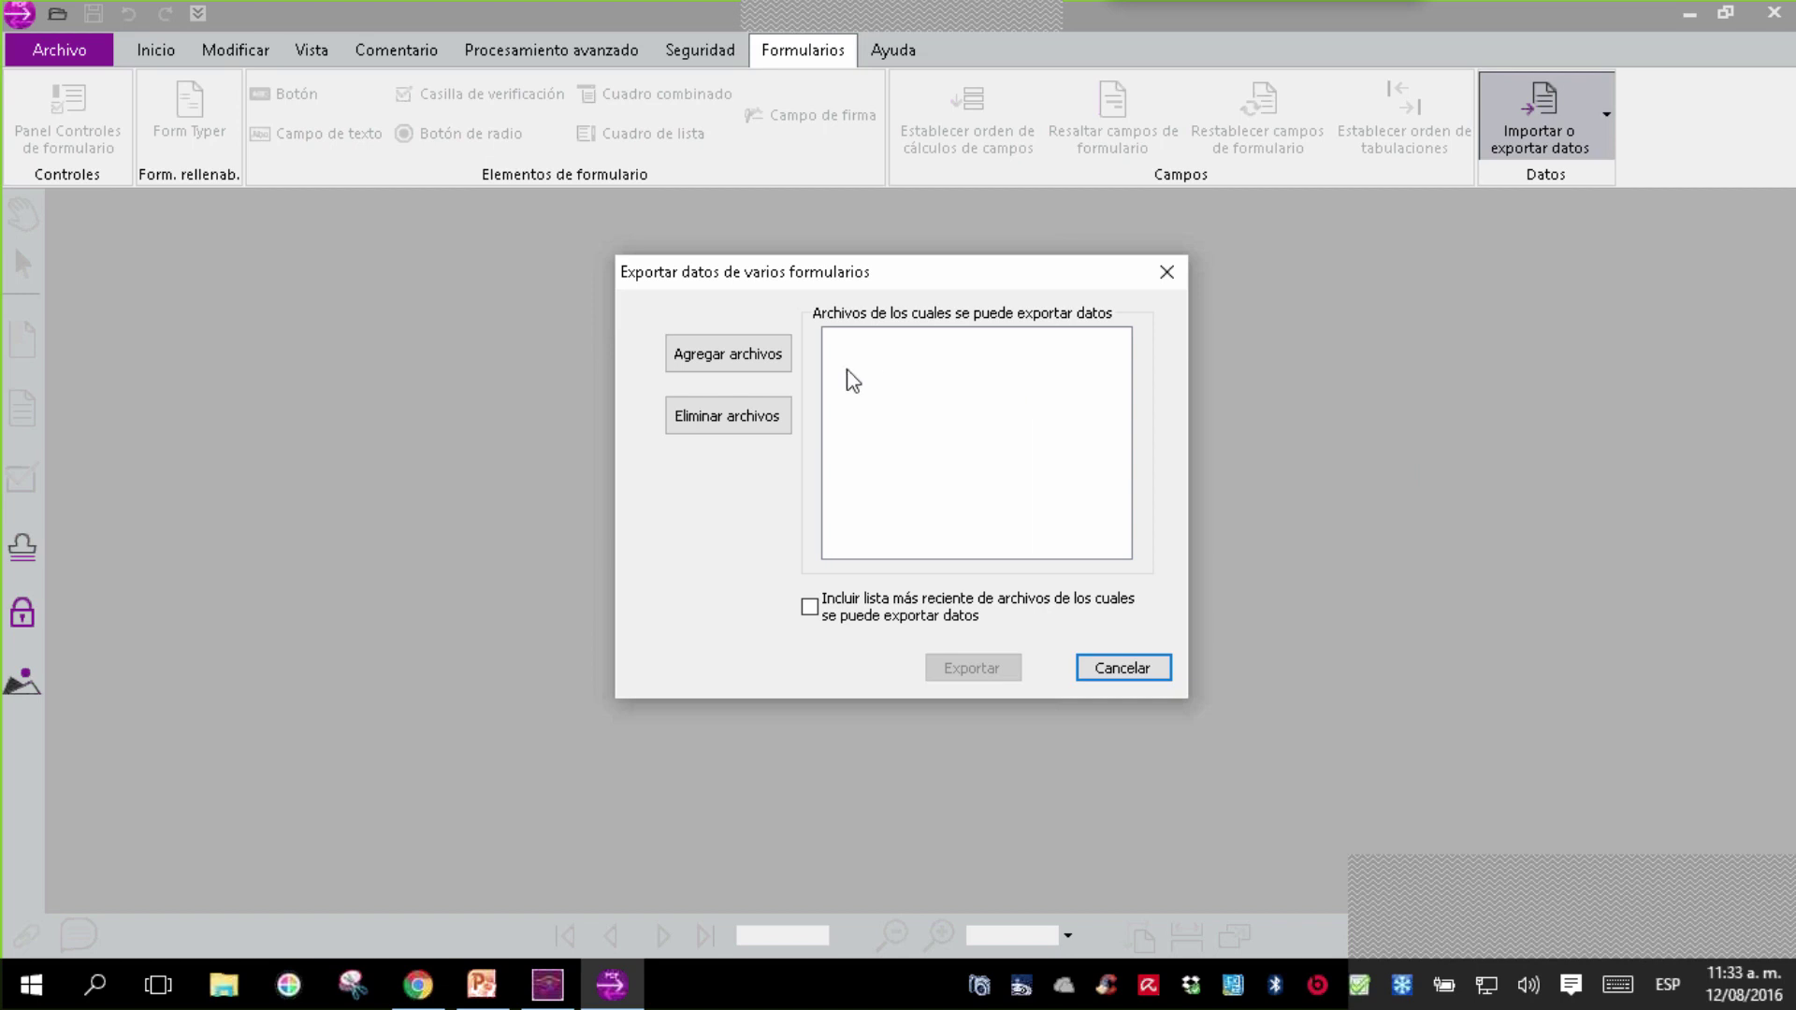
pyautogui.click(771, 359)
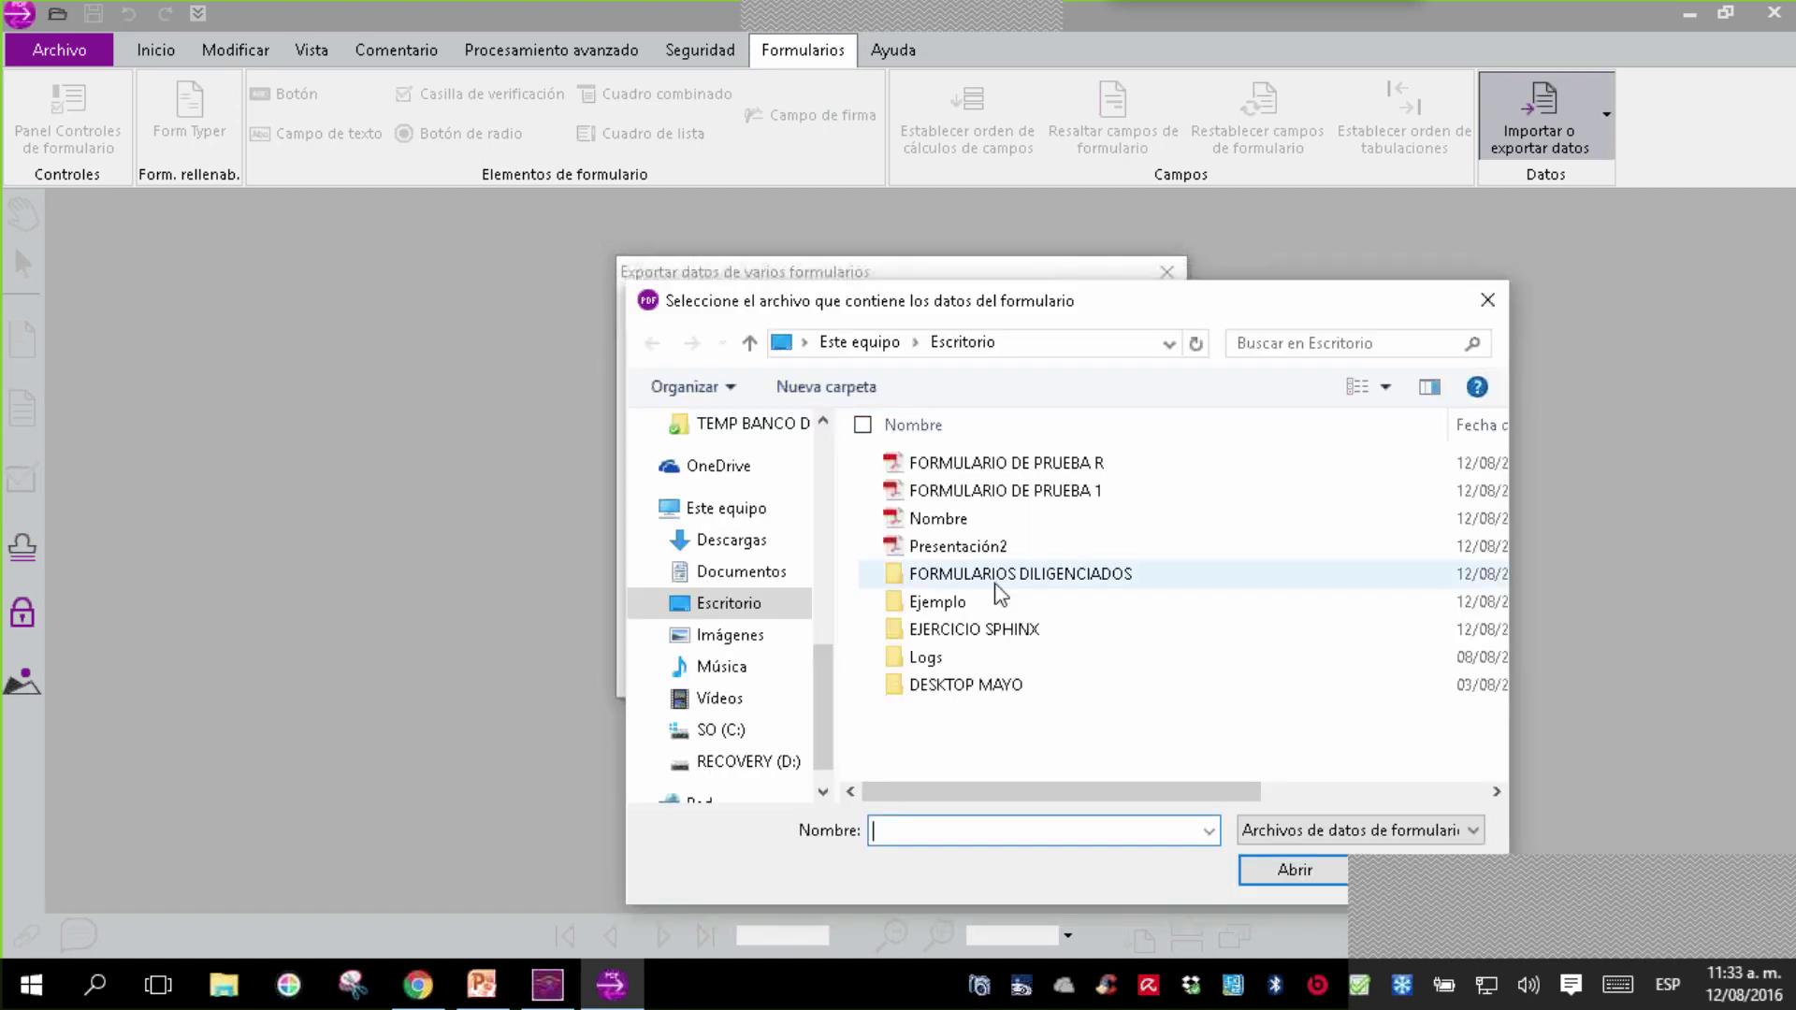
pyautogui.click(1111, 578)
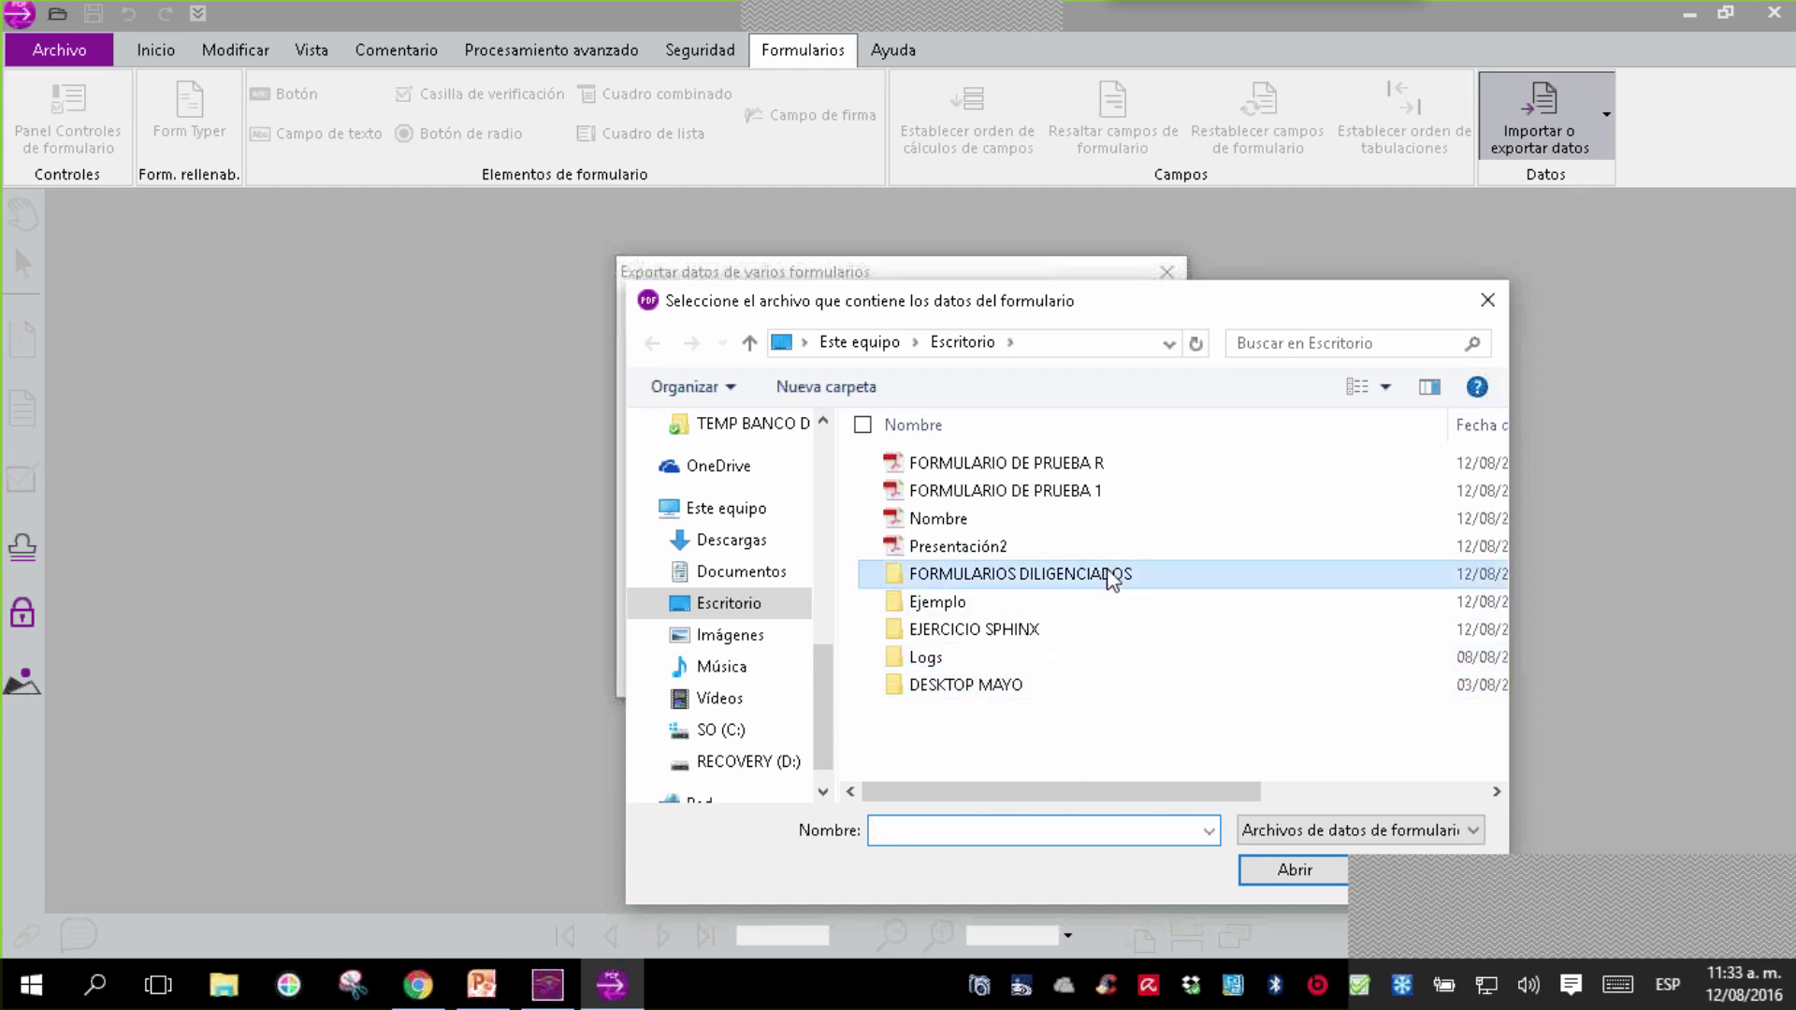
pyautogui.doubleClick(1111, 578)
# - Add FORM1 CNP, FORM2 AAA and FORM3 SSS to the list and begin exporting their data
pyautogui.click(1013, 474)
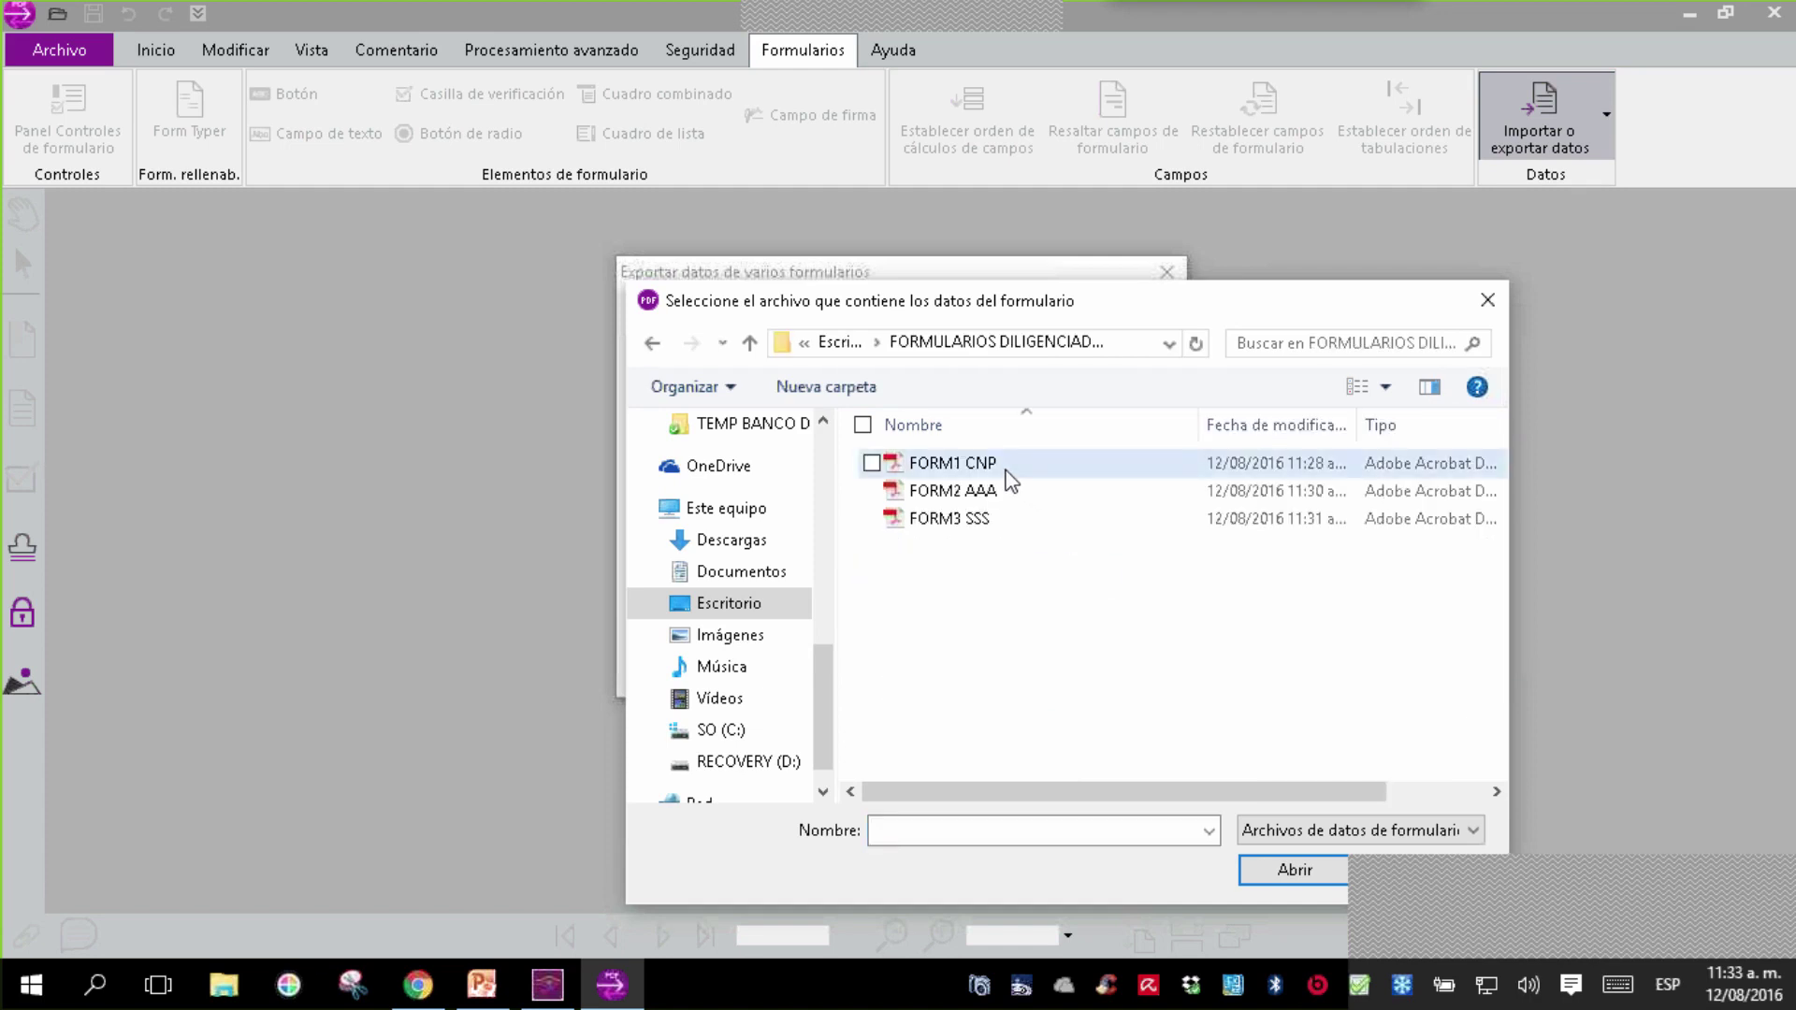
pyautogui.hotkey('ctrl', 'a')
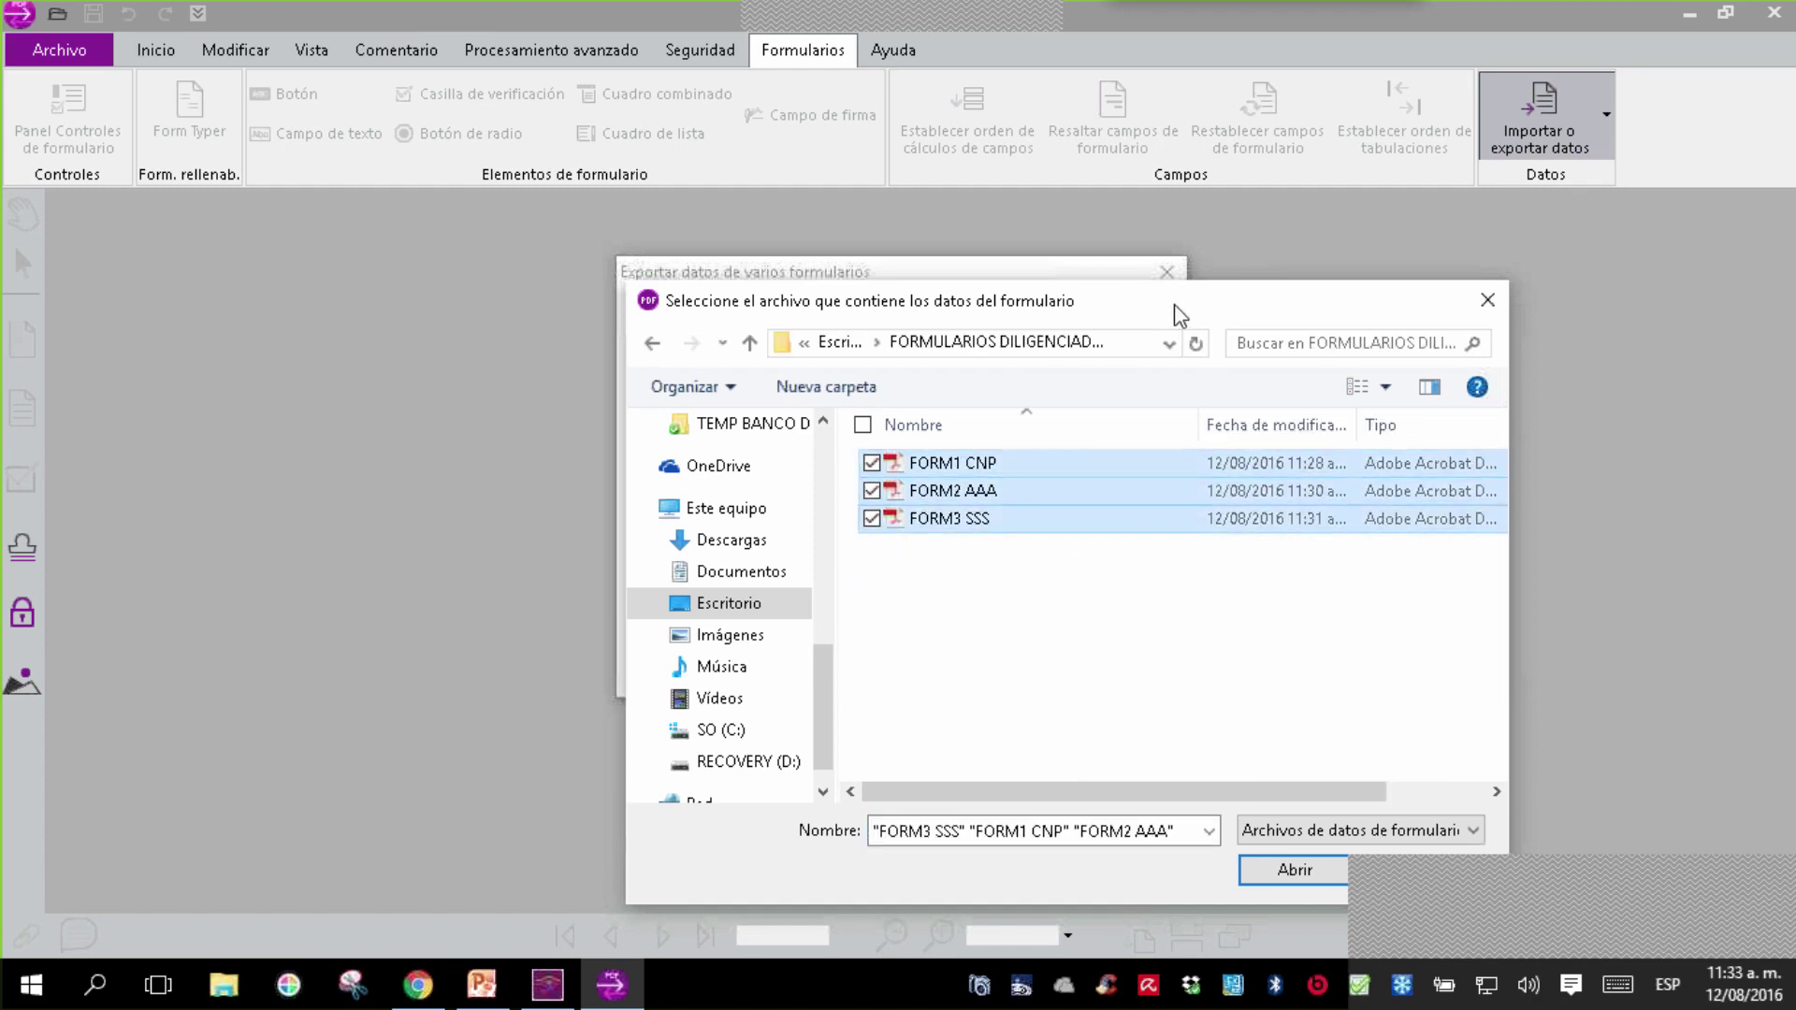
pyautogui.moveTo(1175, 305); pyautogui.dragTo(760, 166)
pyautogui.click(849, 734)
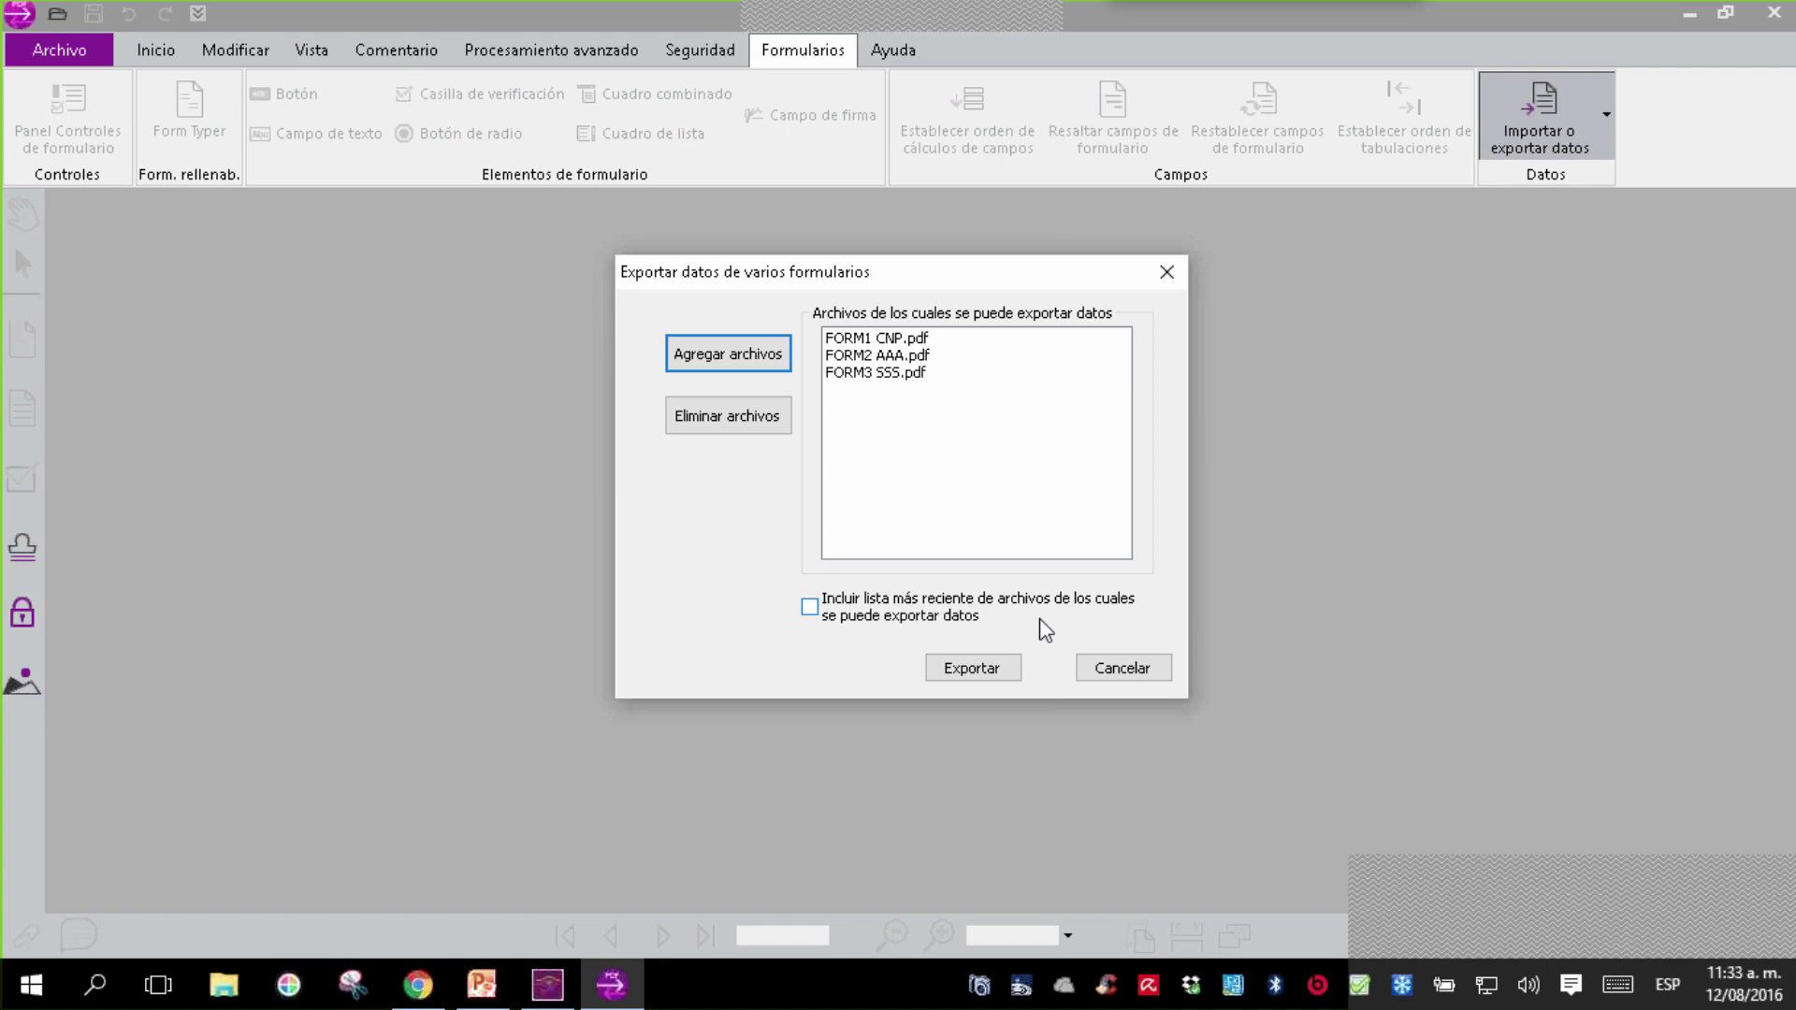
pyautogui.click(962, 668)
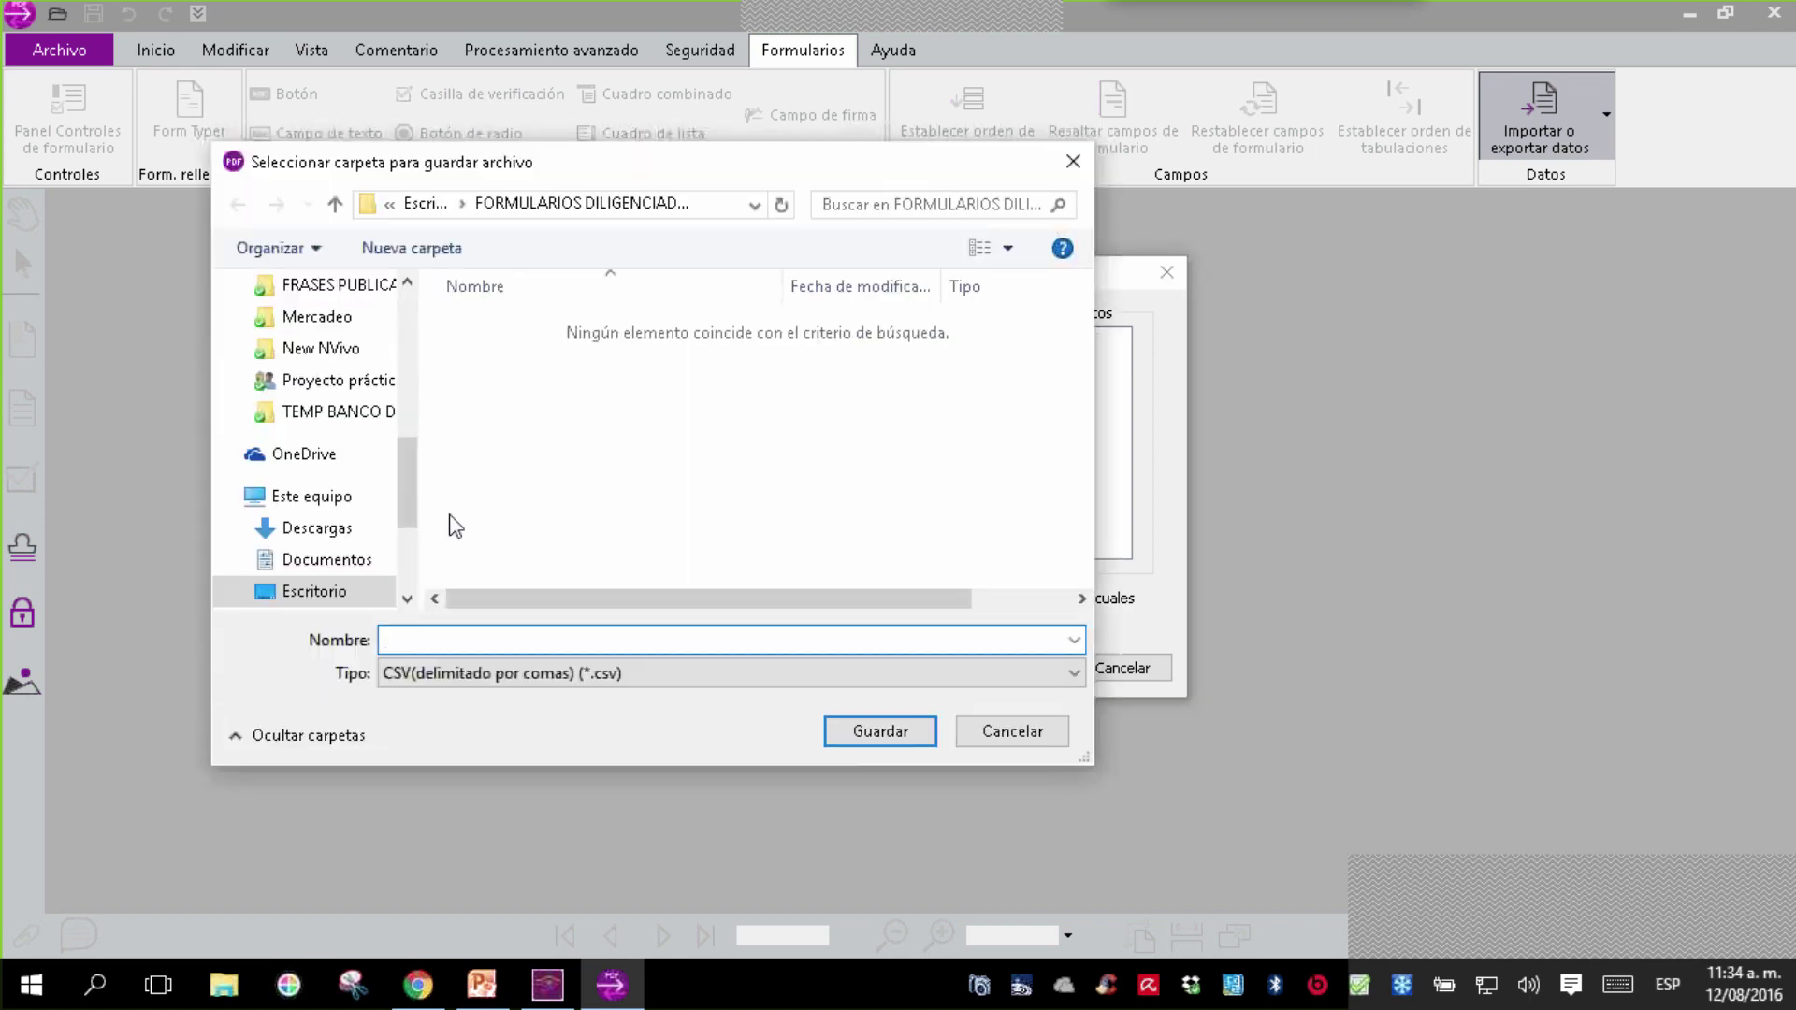
# - Save the exported form data to Escritorio as 'Datos de ejemplo formularios' and open it immediately
pyautogui.click(332, 592)
pyautogui.click(421, 640)
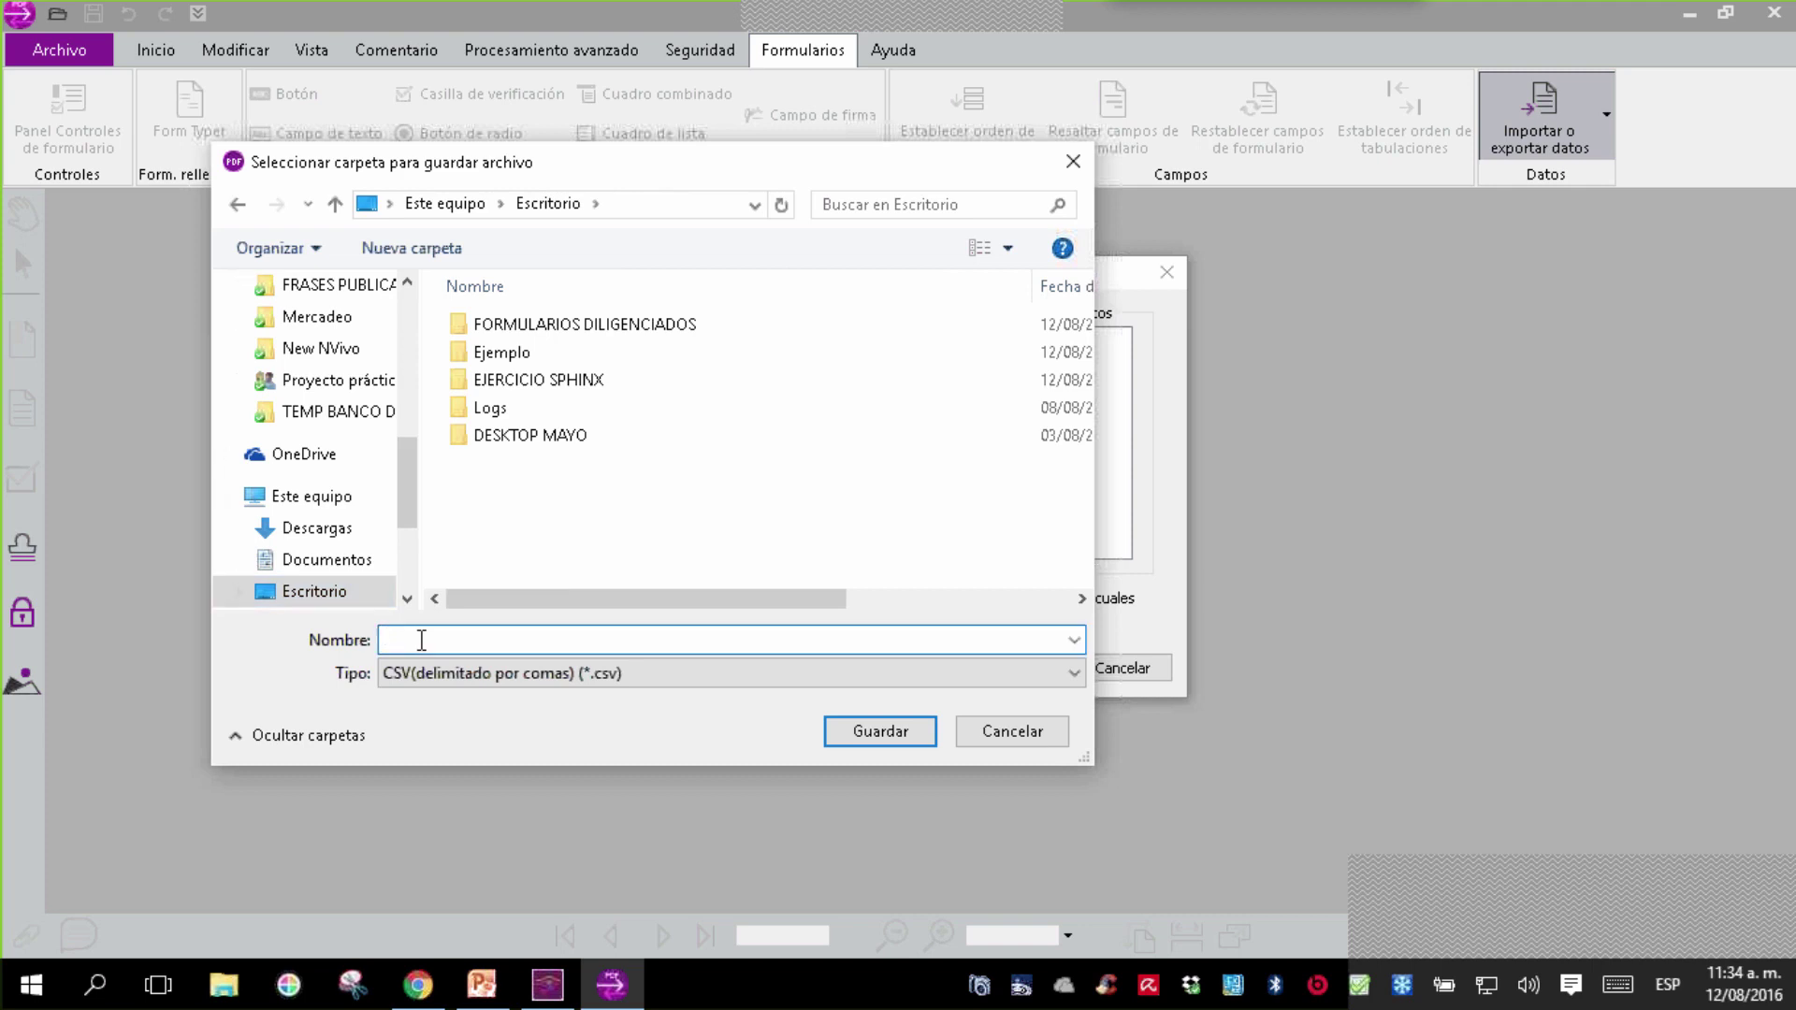
pyautogui.write('Doatos')
pyautogui.press('BackSpace')
pyautogui.press('BackSpace')
pyautogui.press('BackSpace')
pyautogui.press('BackSpace')
pyautogui.press('BackSpace')
pyautogui.write('a')
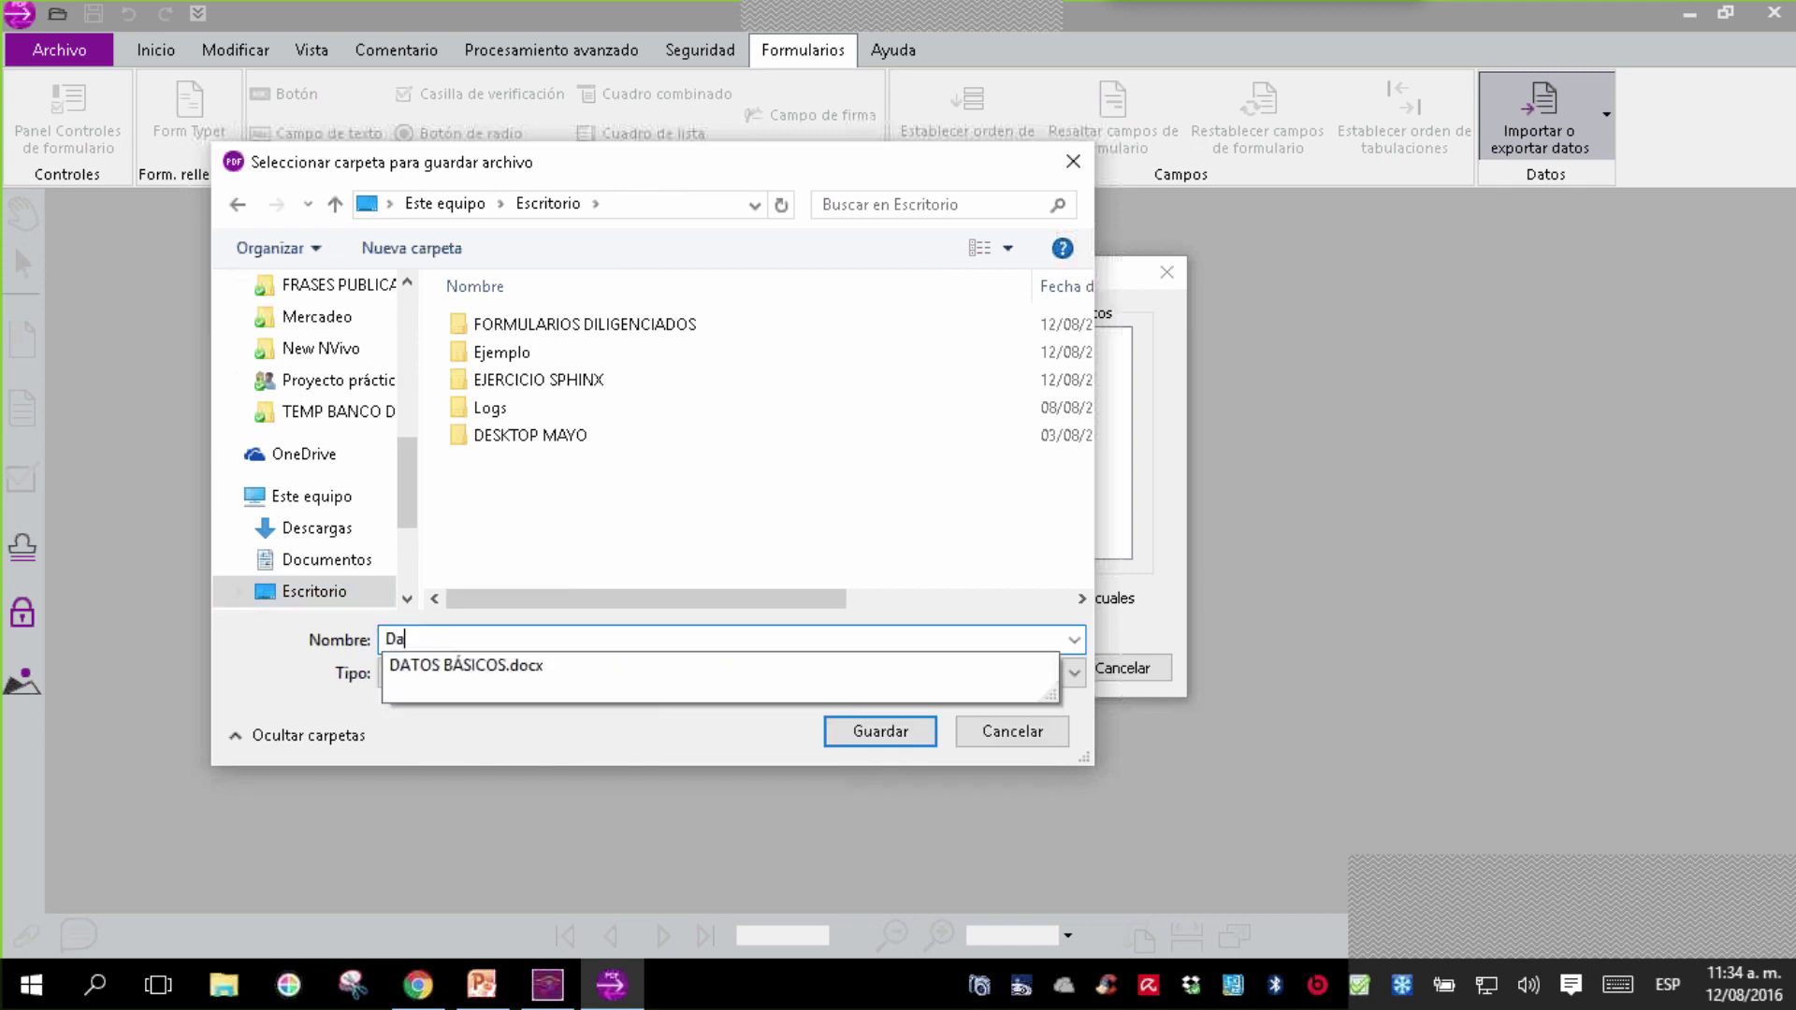
pyautogui.write('tos de ejempl')
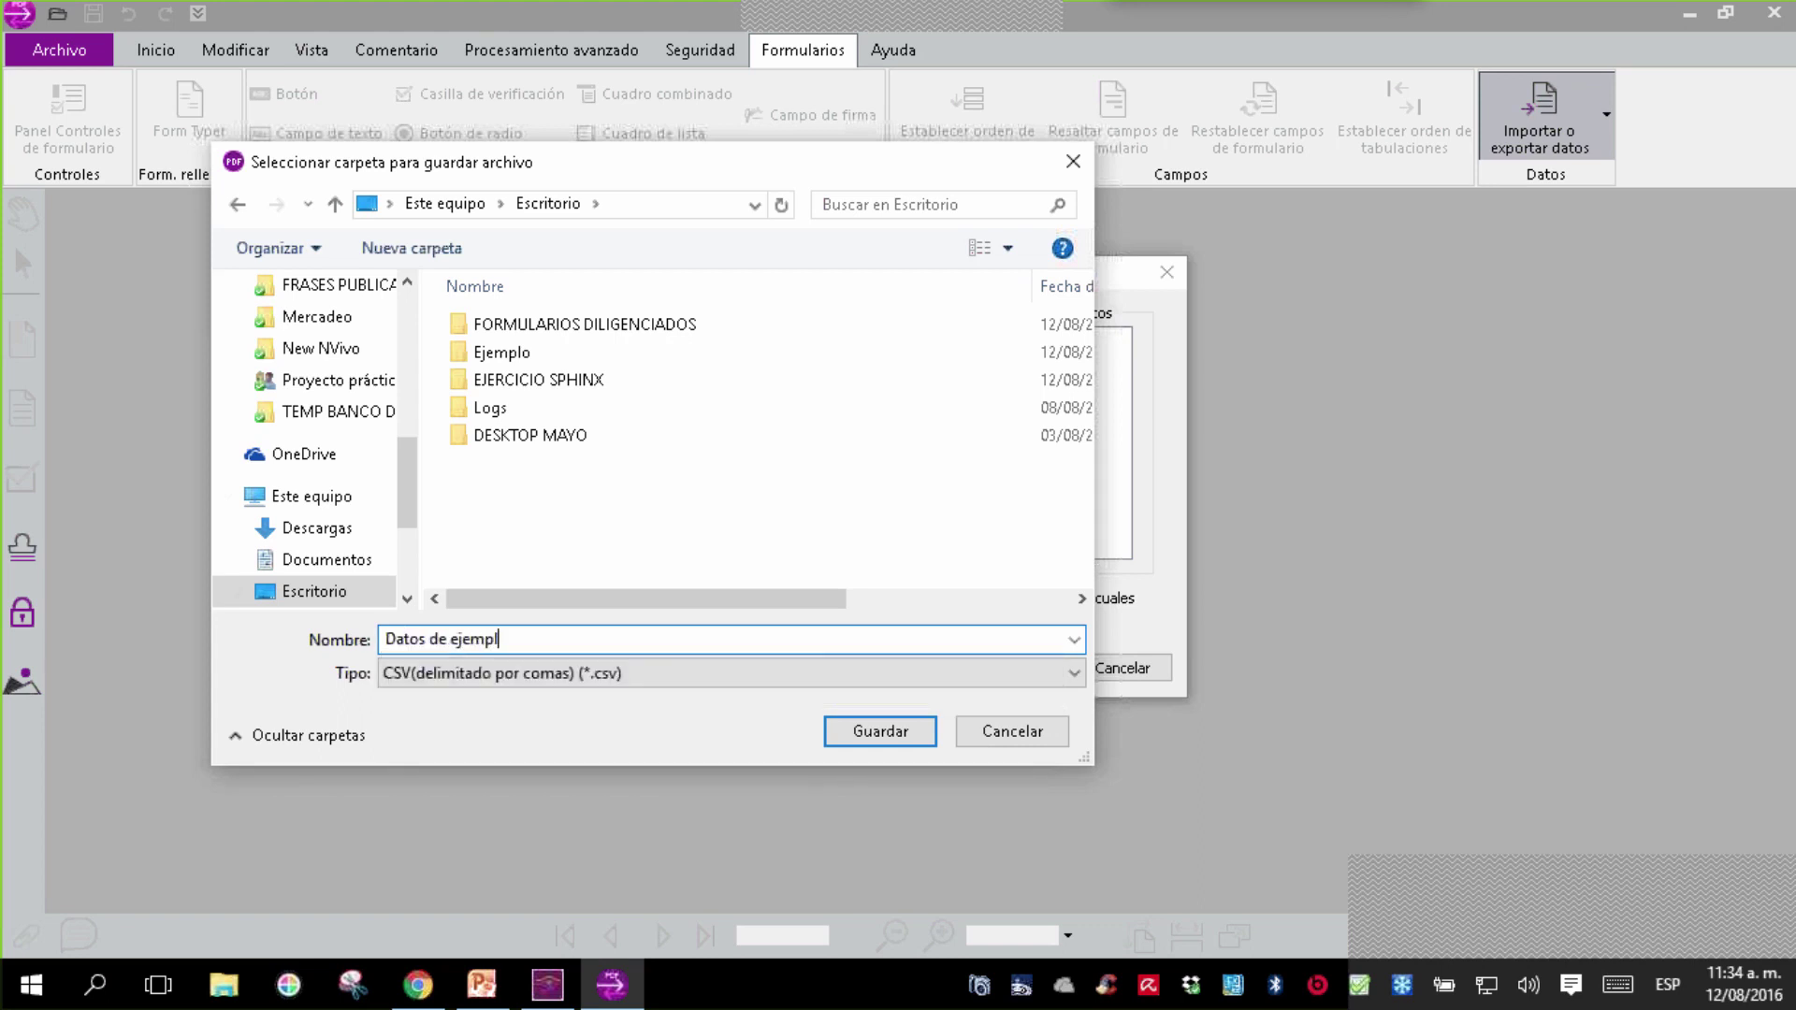
pyautogui.write('o formularios')
pyautogui.click(849, 739)
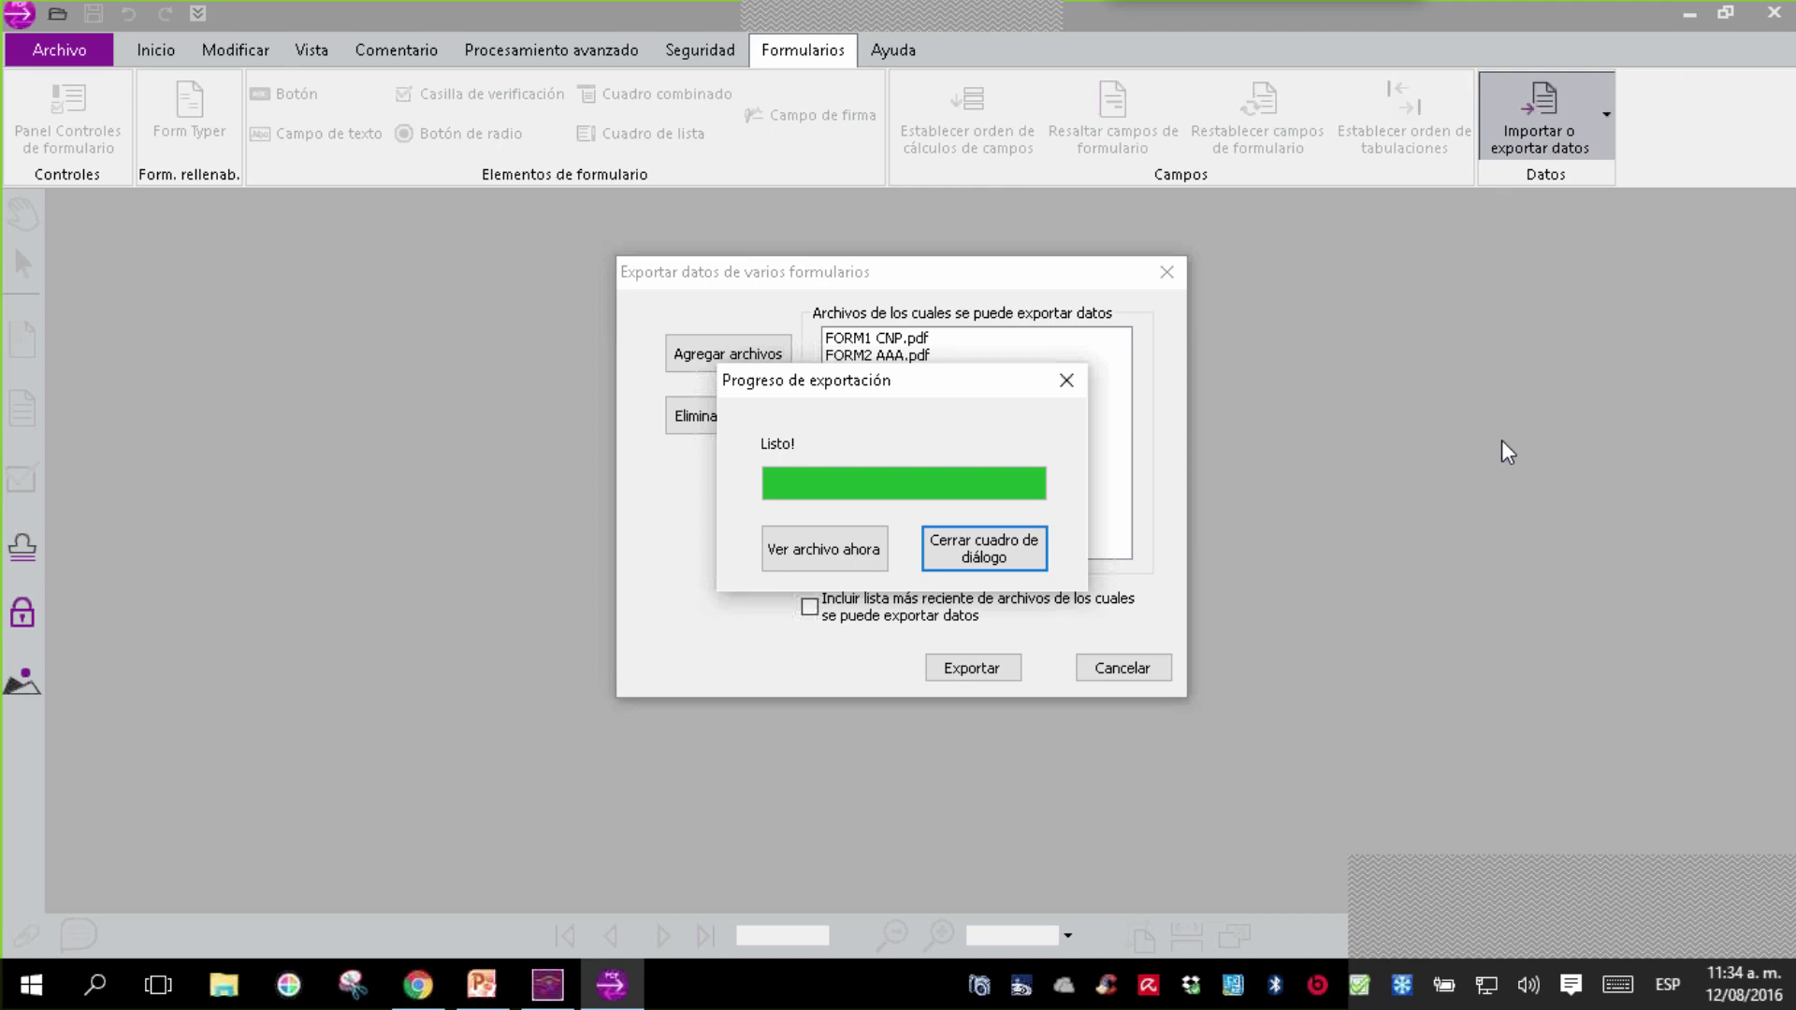
pyautogui.click(869, 559)
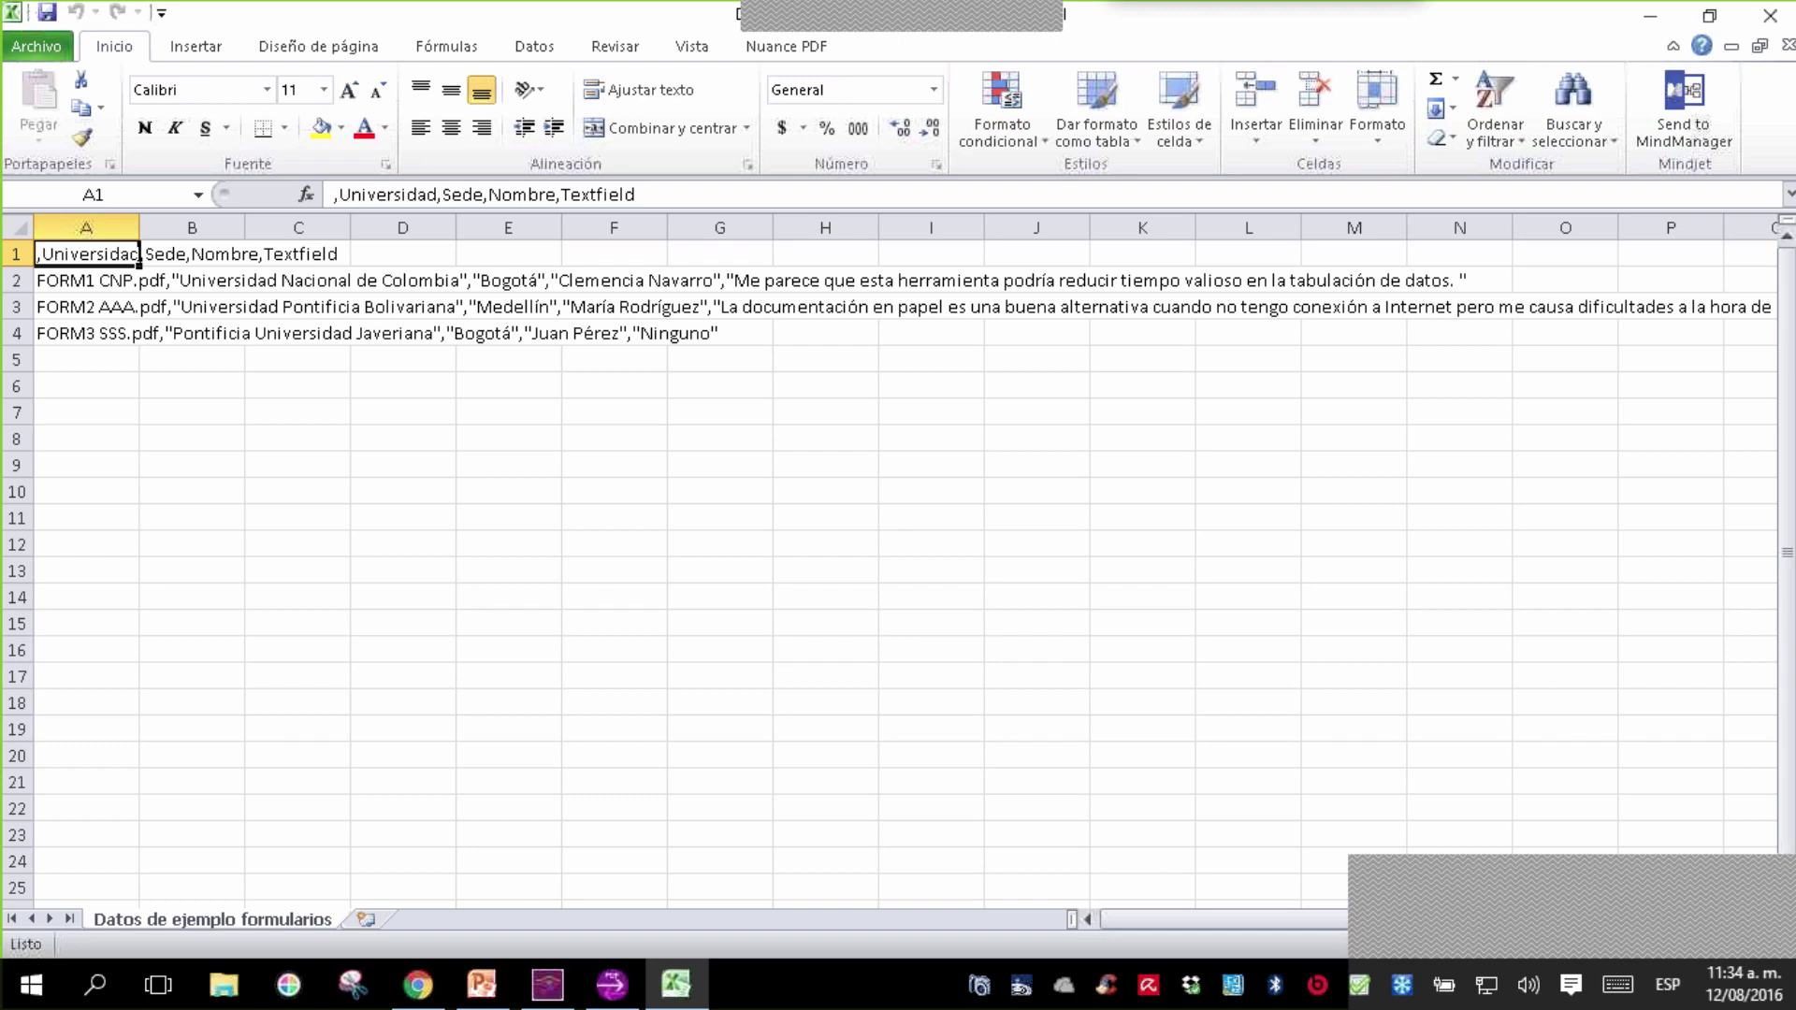
# - Split column A with Texto en columnas, Delimitados, using Coma as the separator
pyautogui.click(441, 535)
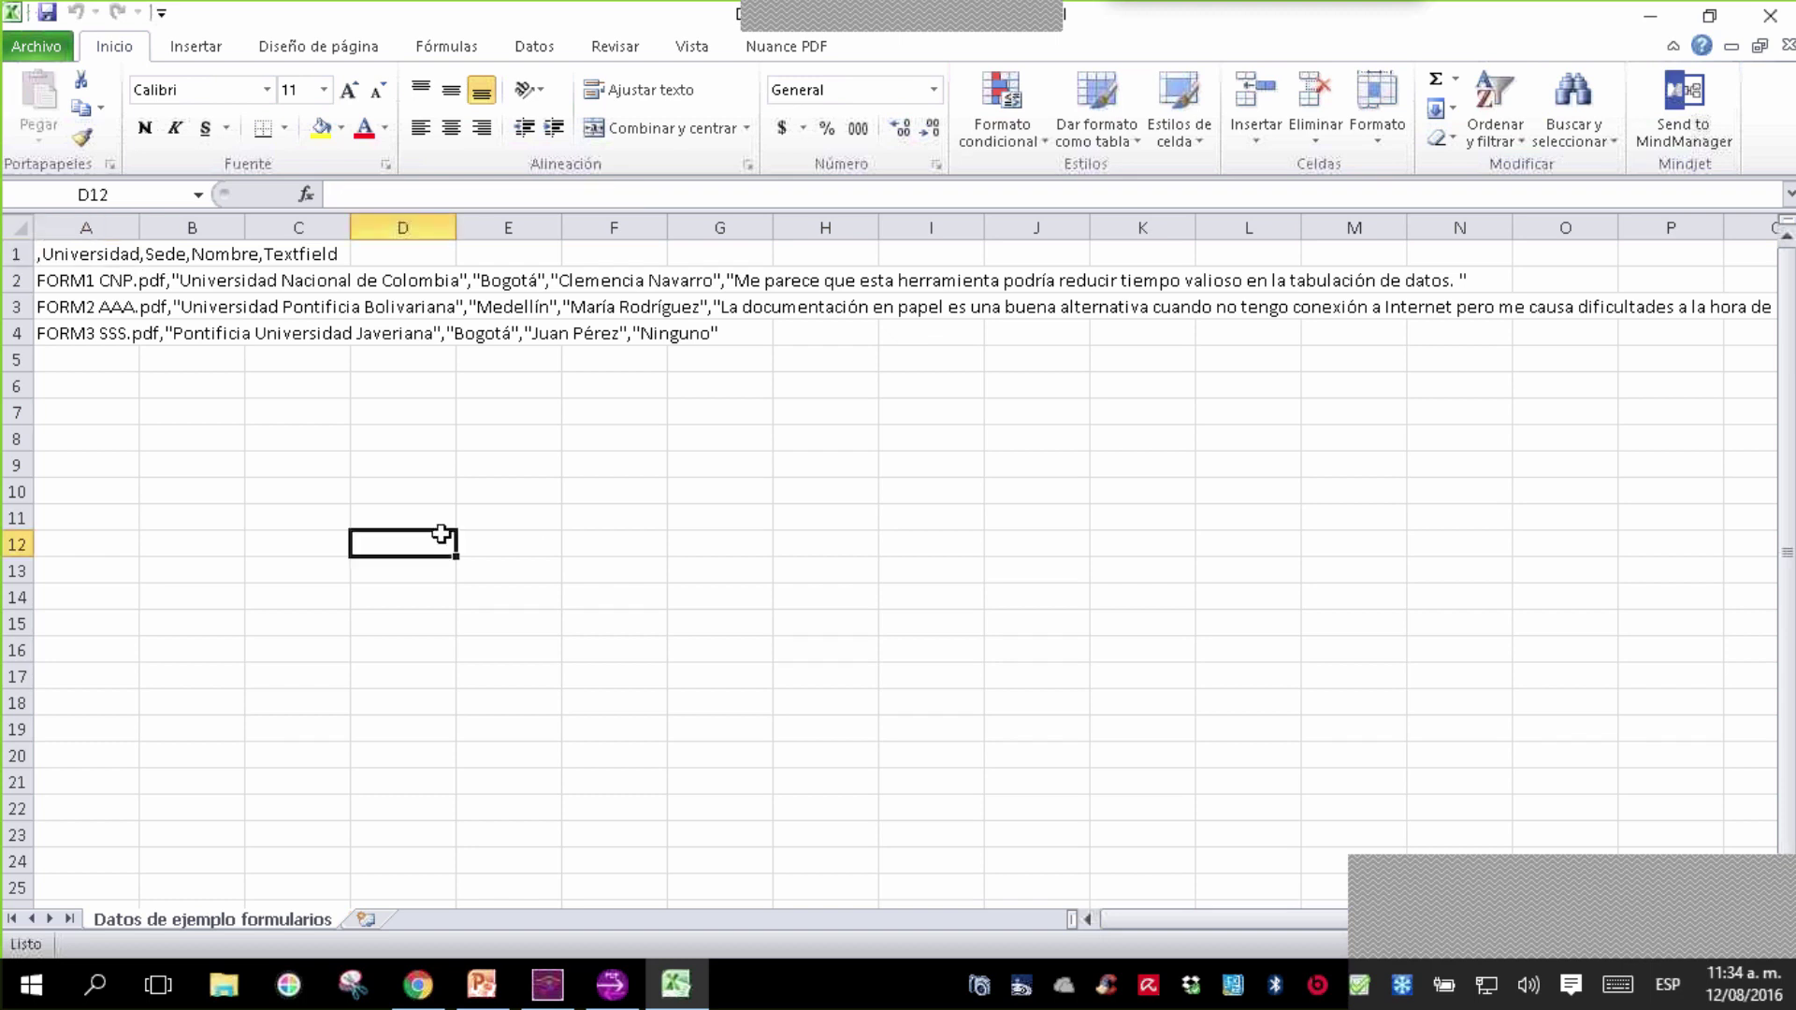
pyautogui.click(266, 420)
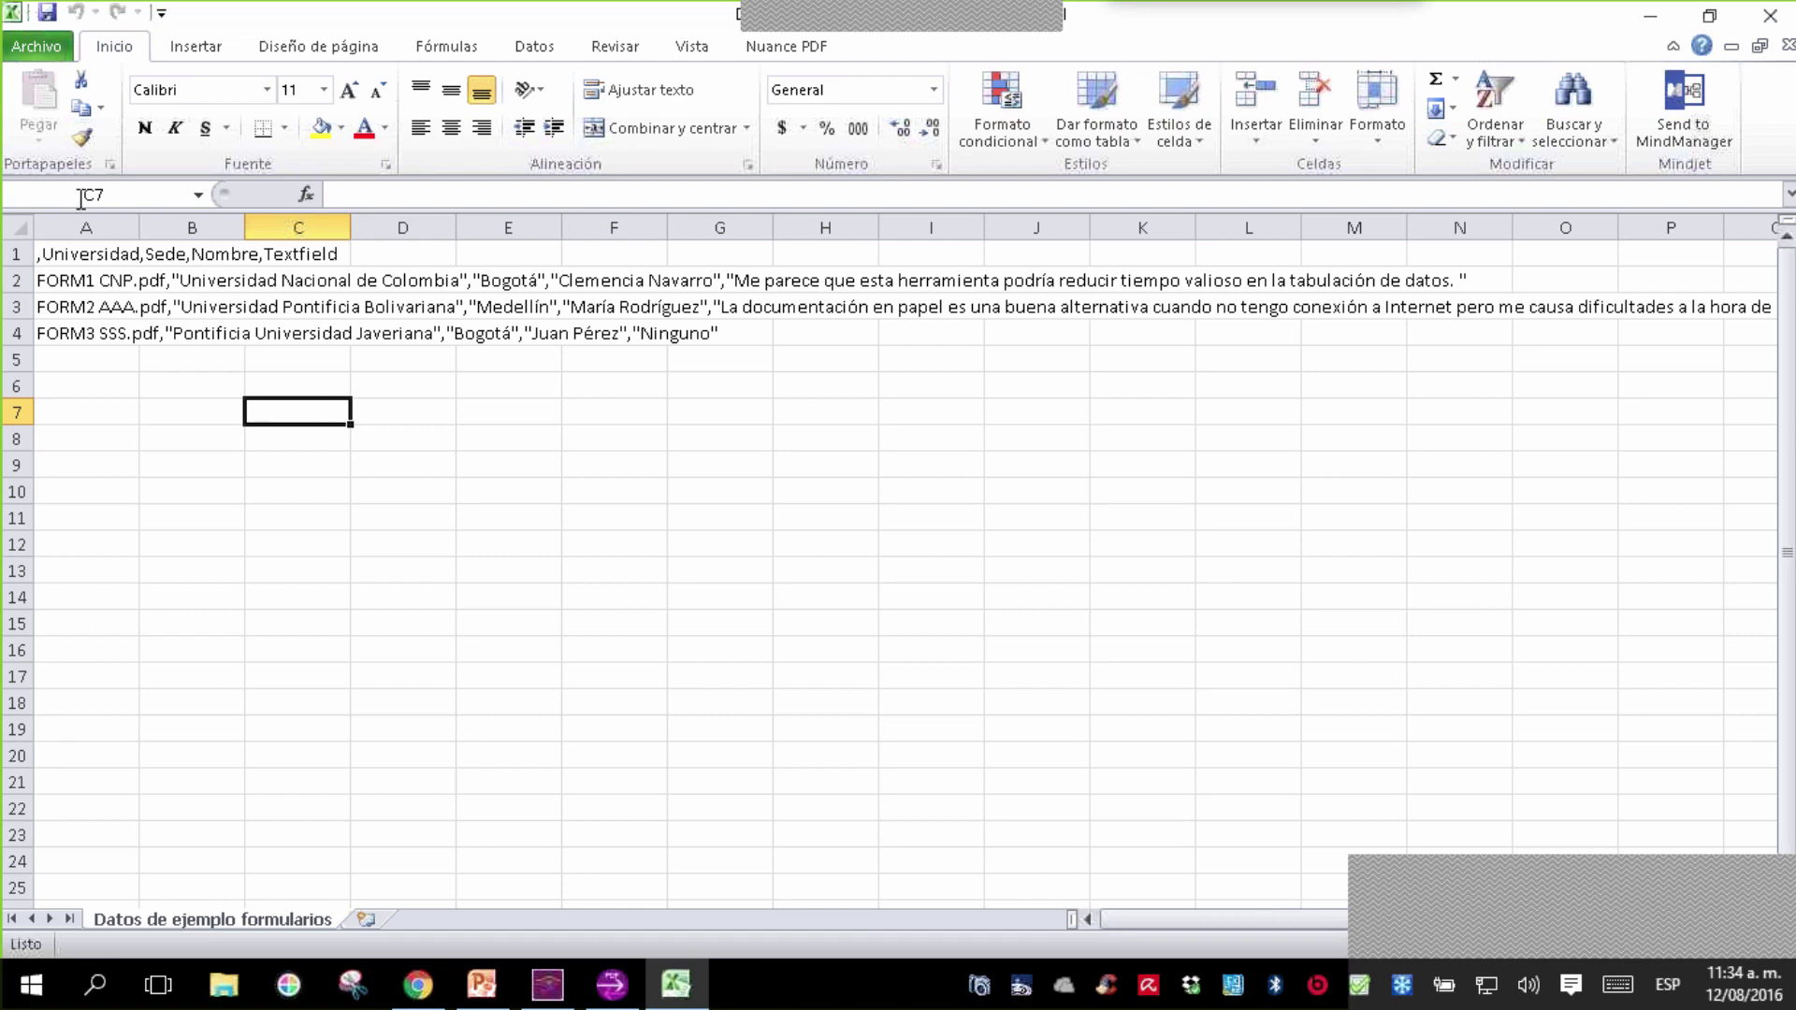
pyautogui.click(85, 227)
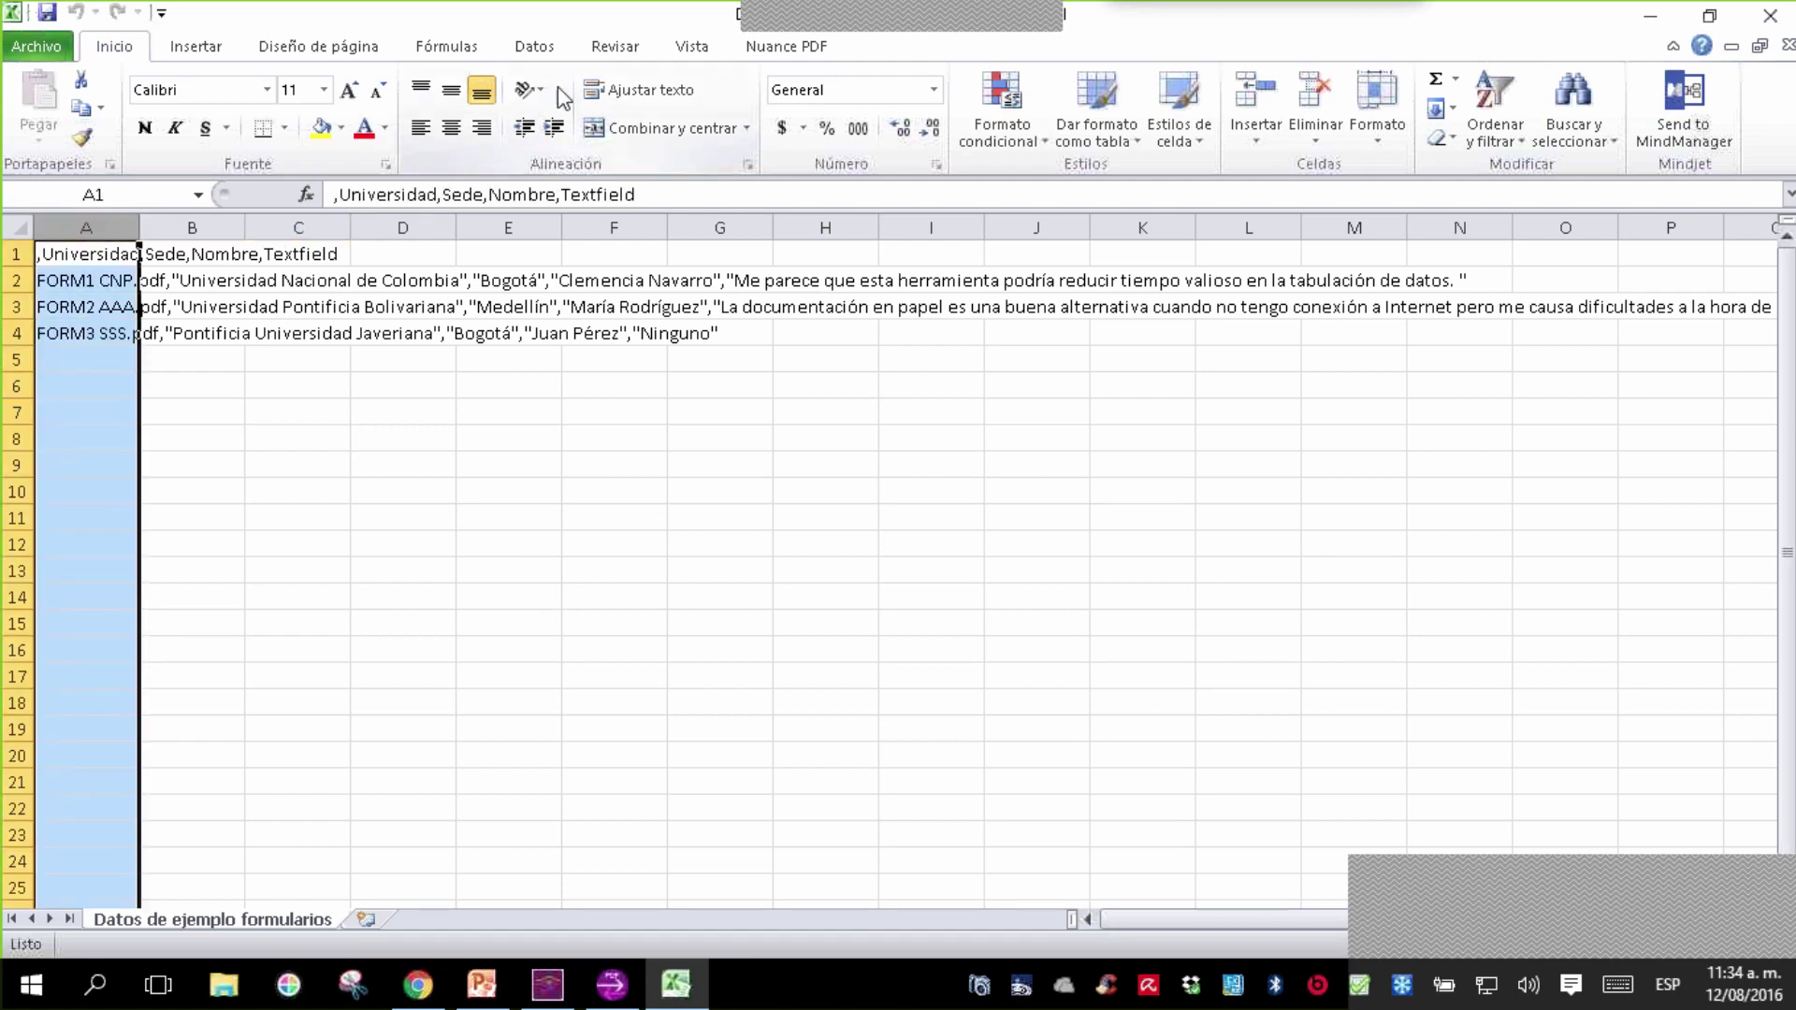
pyautogui.click(535, 47)
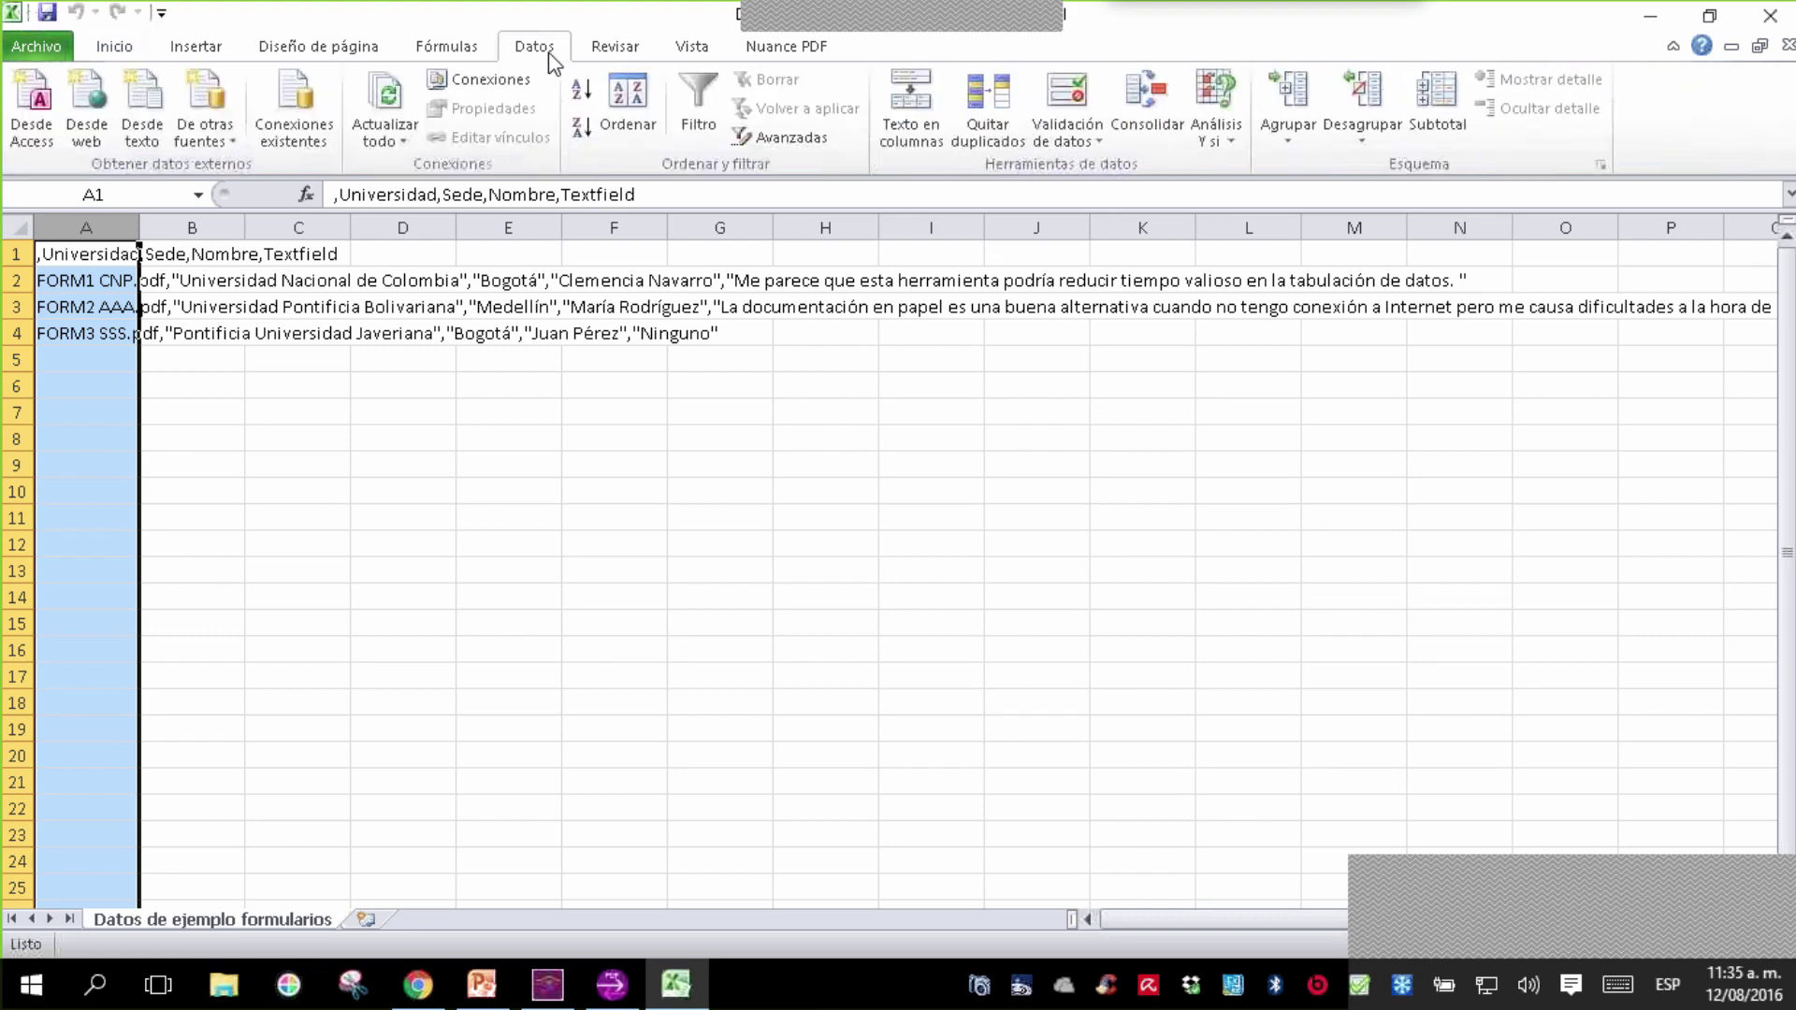
pyautogui.click(901, 131)
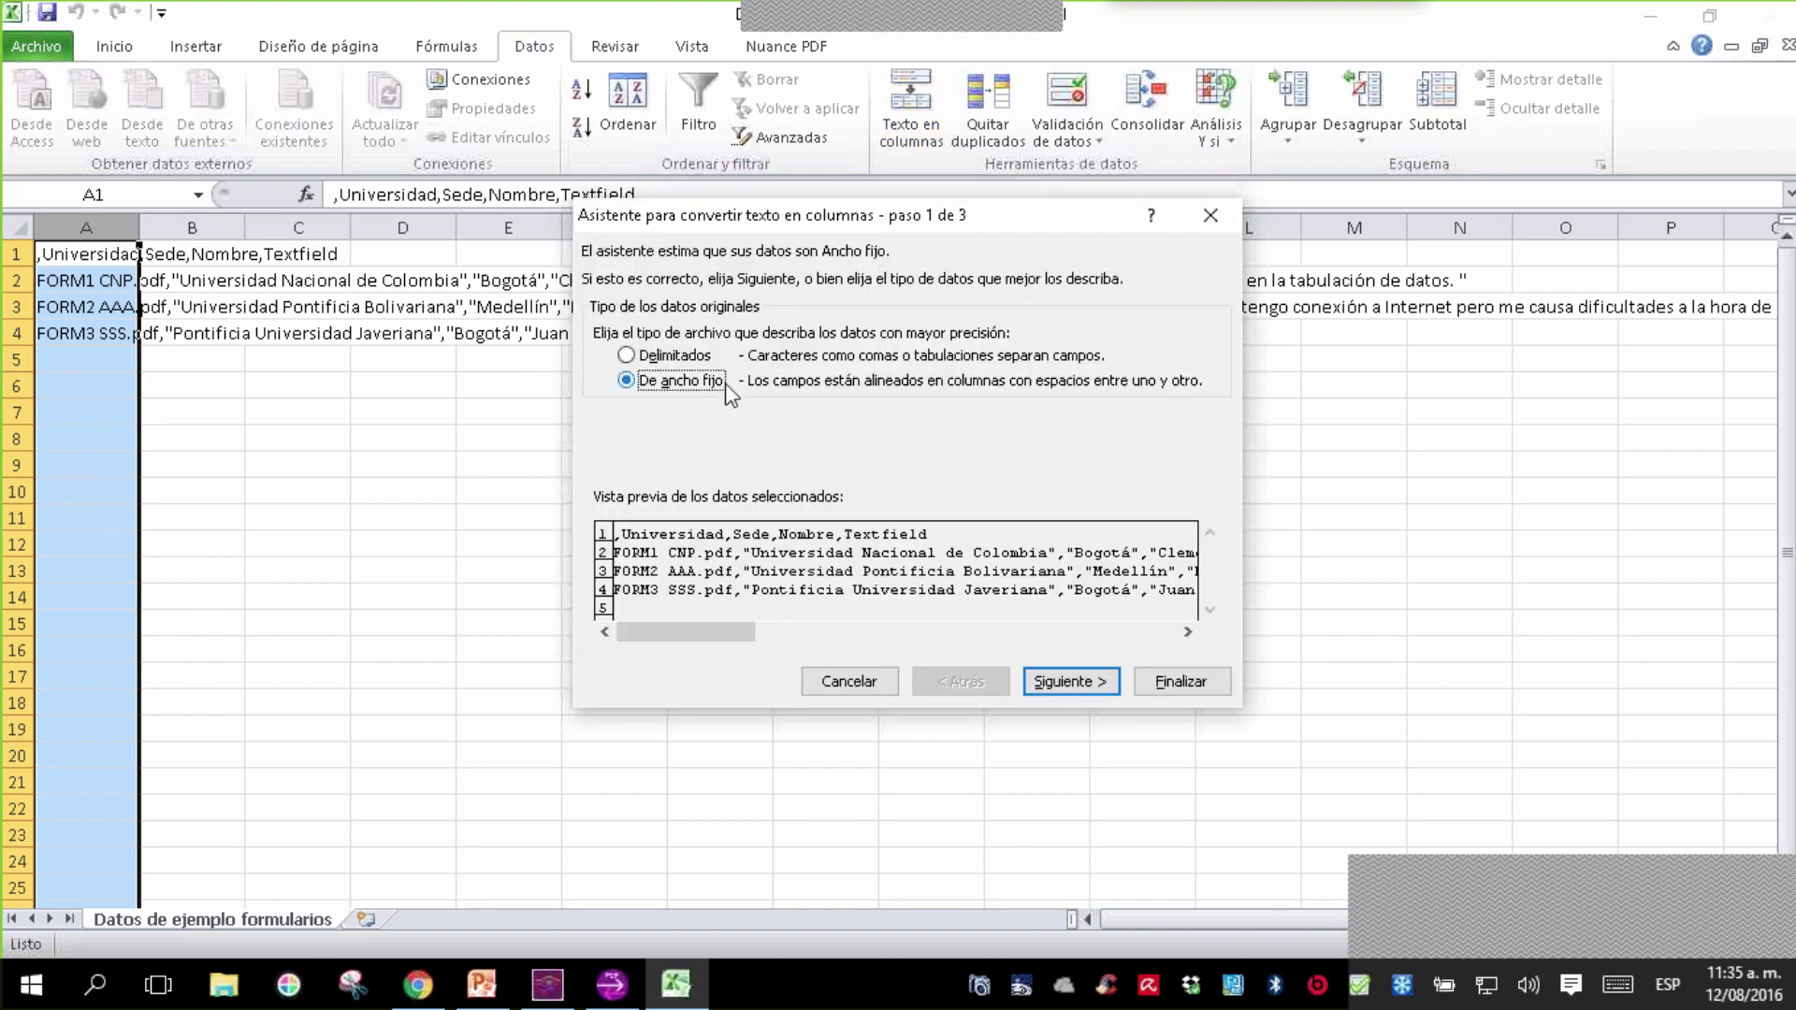
pyautogui.click(692, 361)
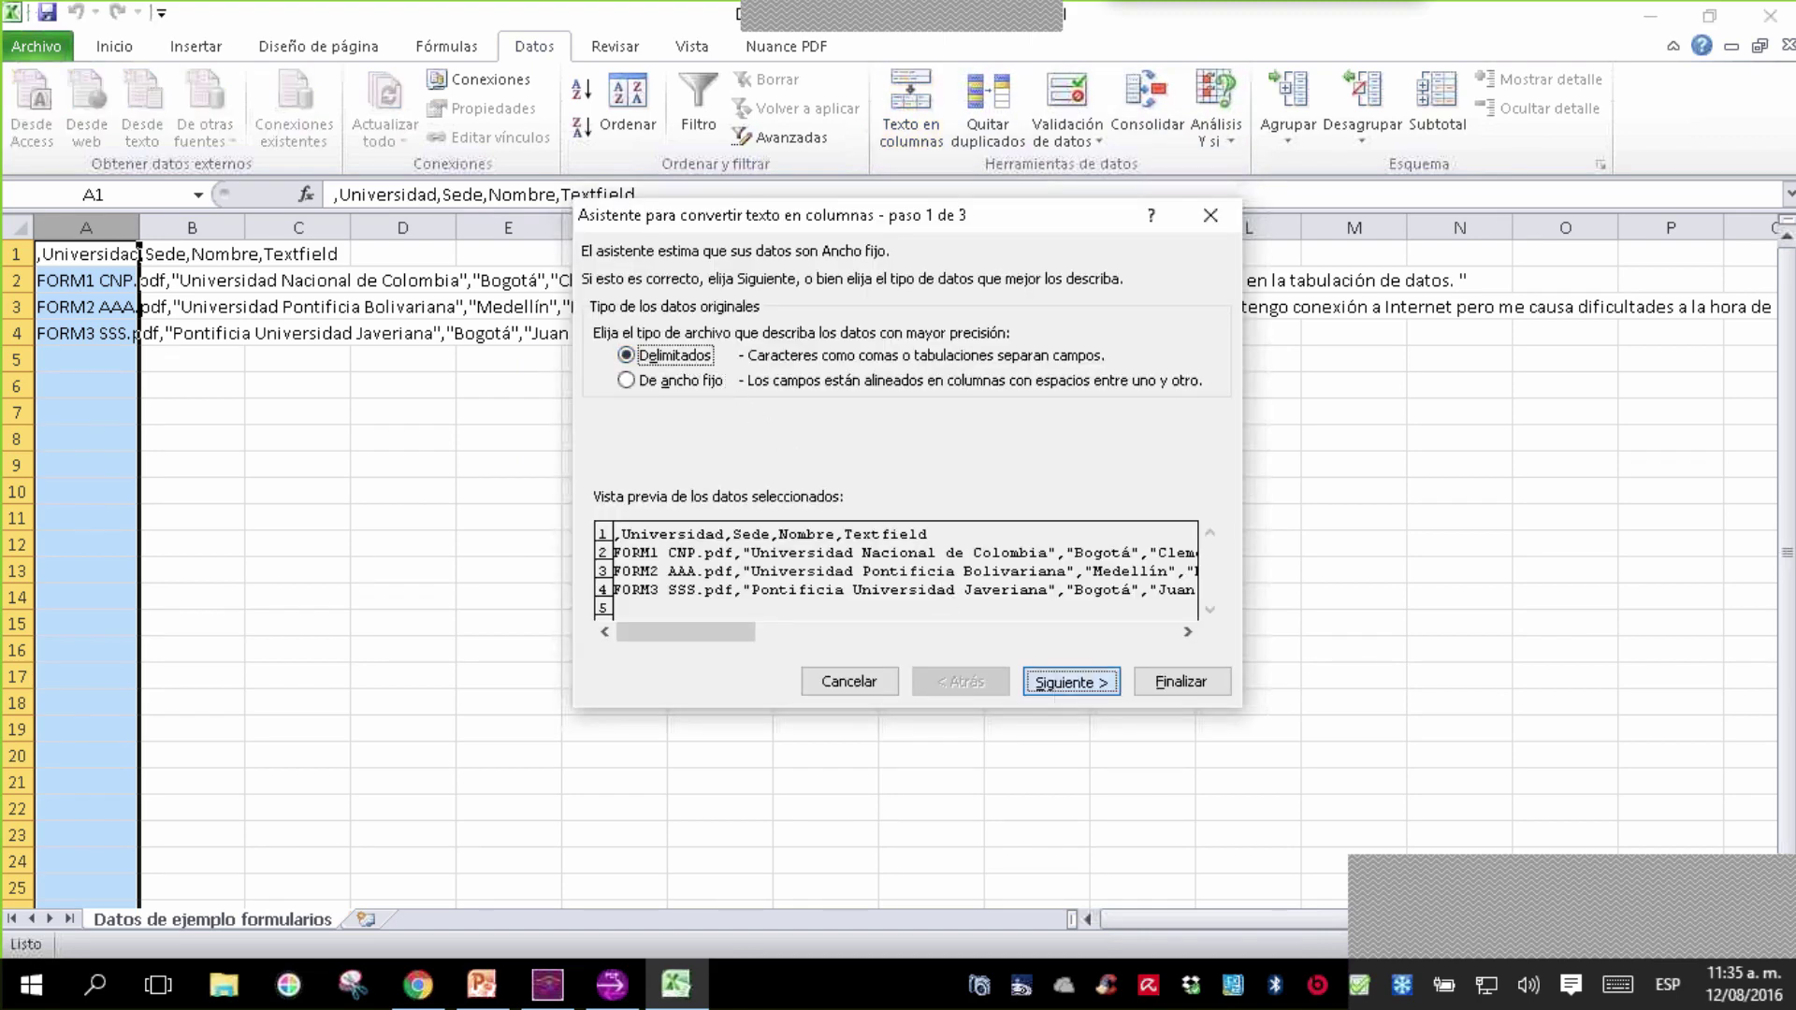
pyautogui.click(1064, 690)
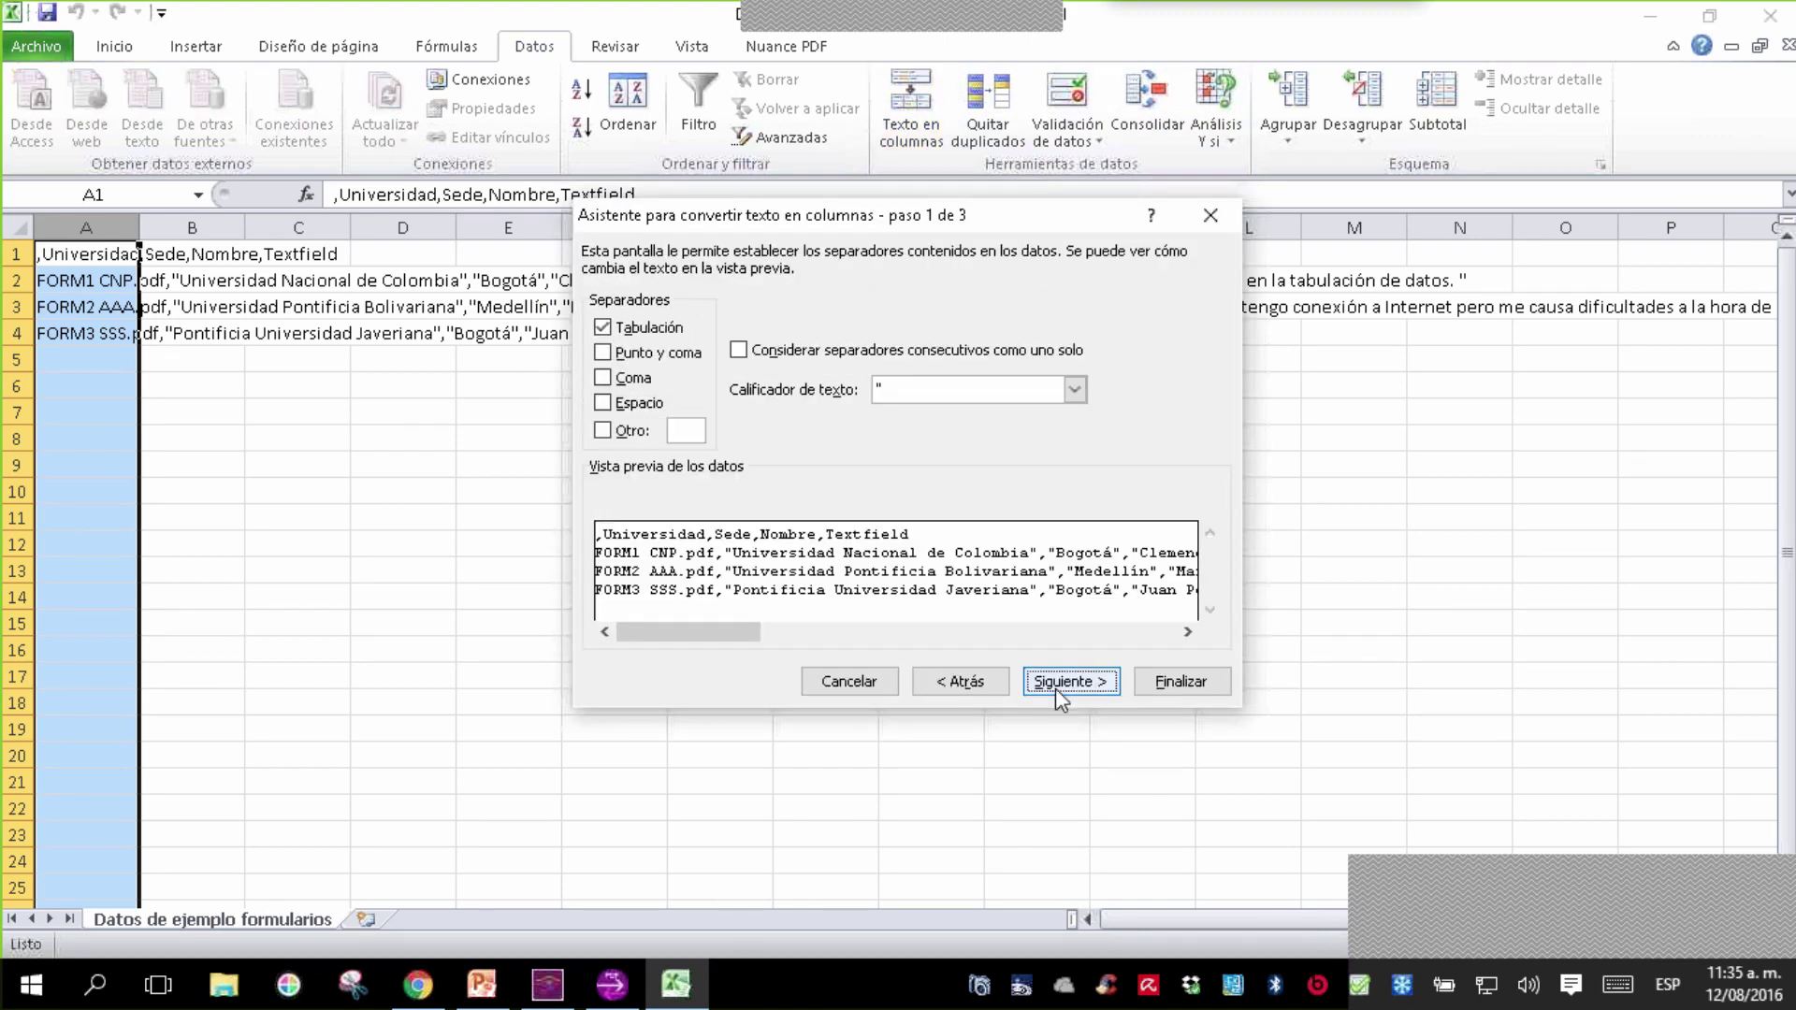
pyautogui.click(636, 383)
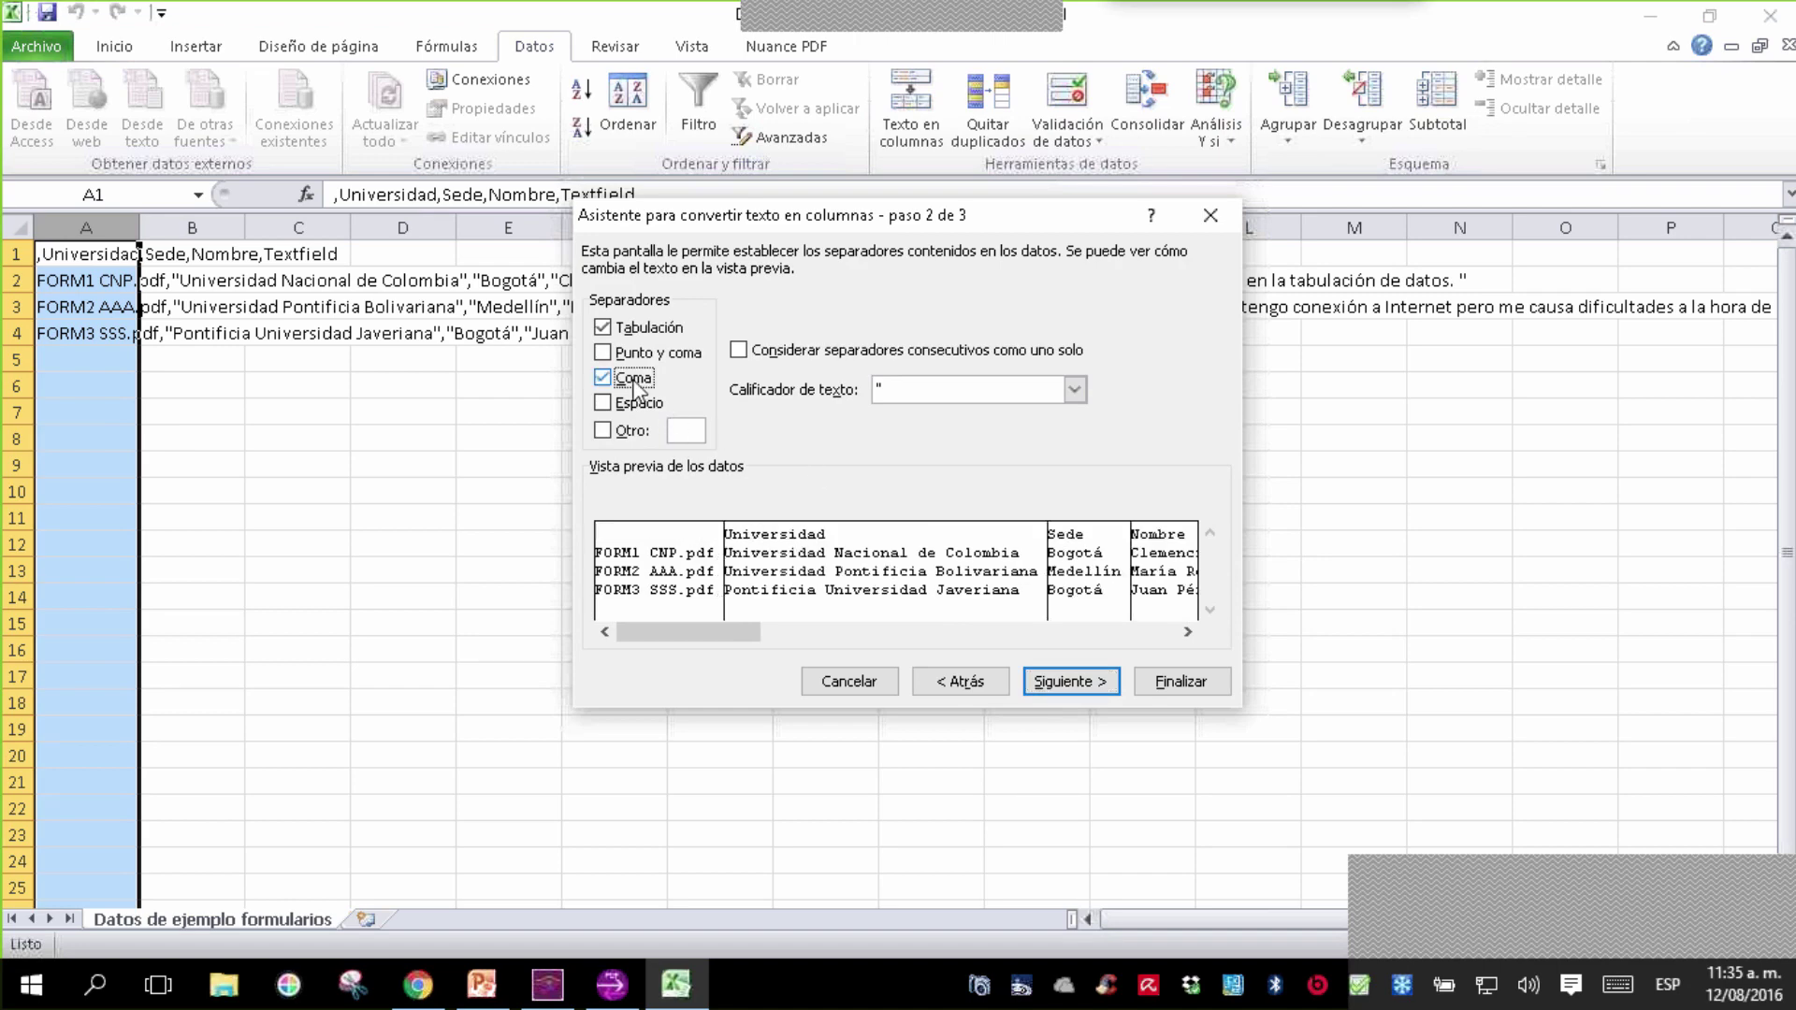
pyautogui.click(1065, 684)
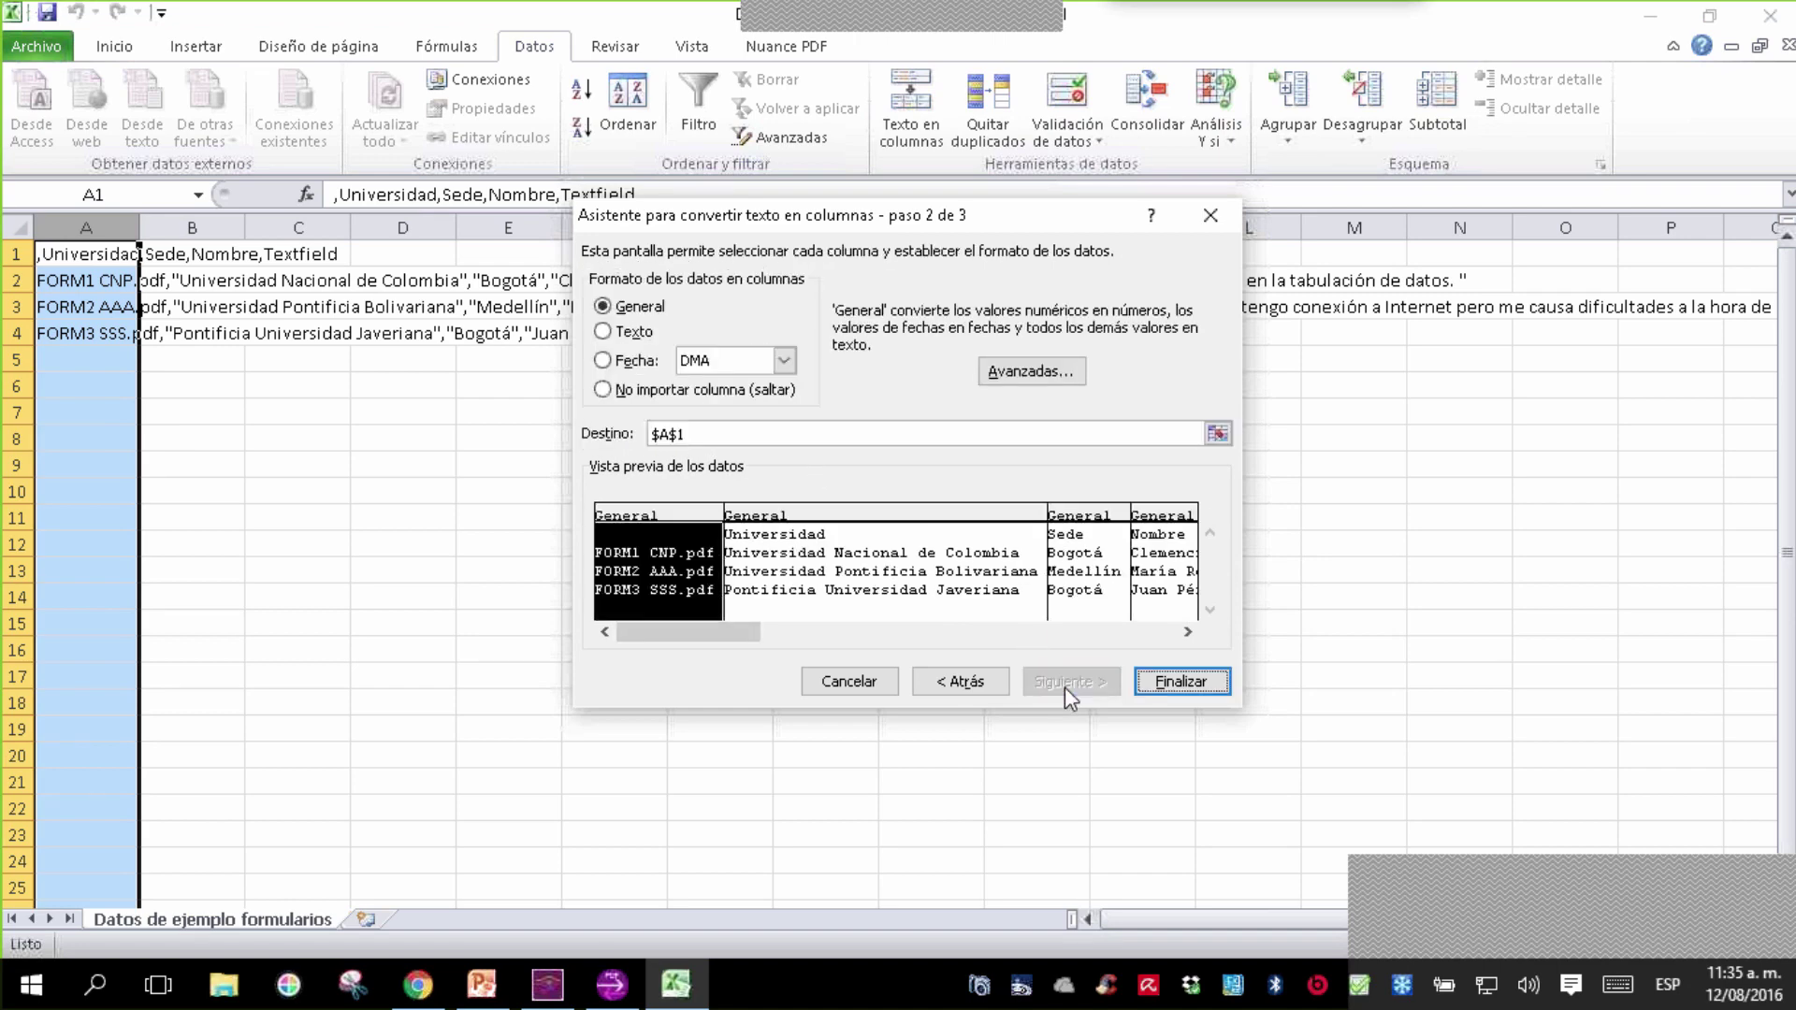
pyautogui.click(1181, 682)
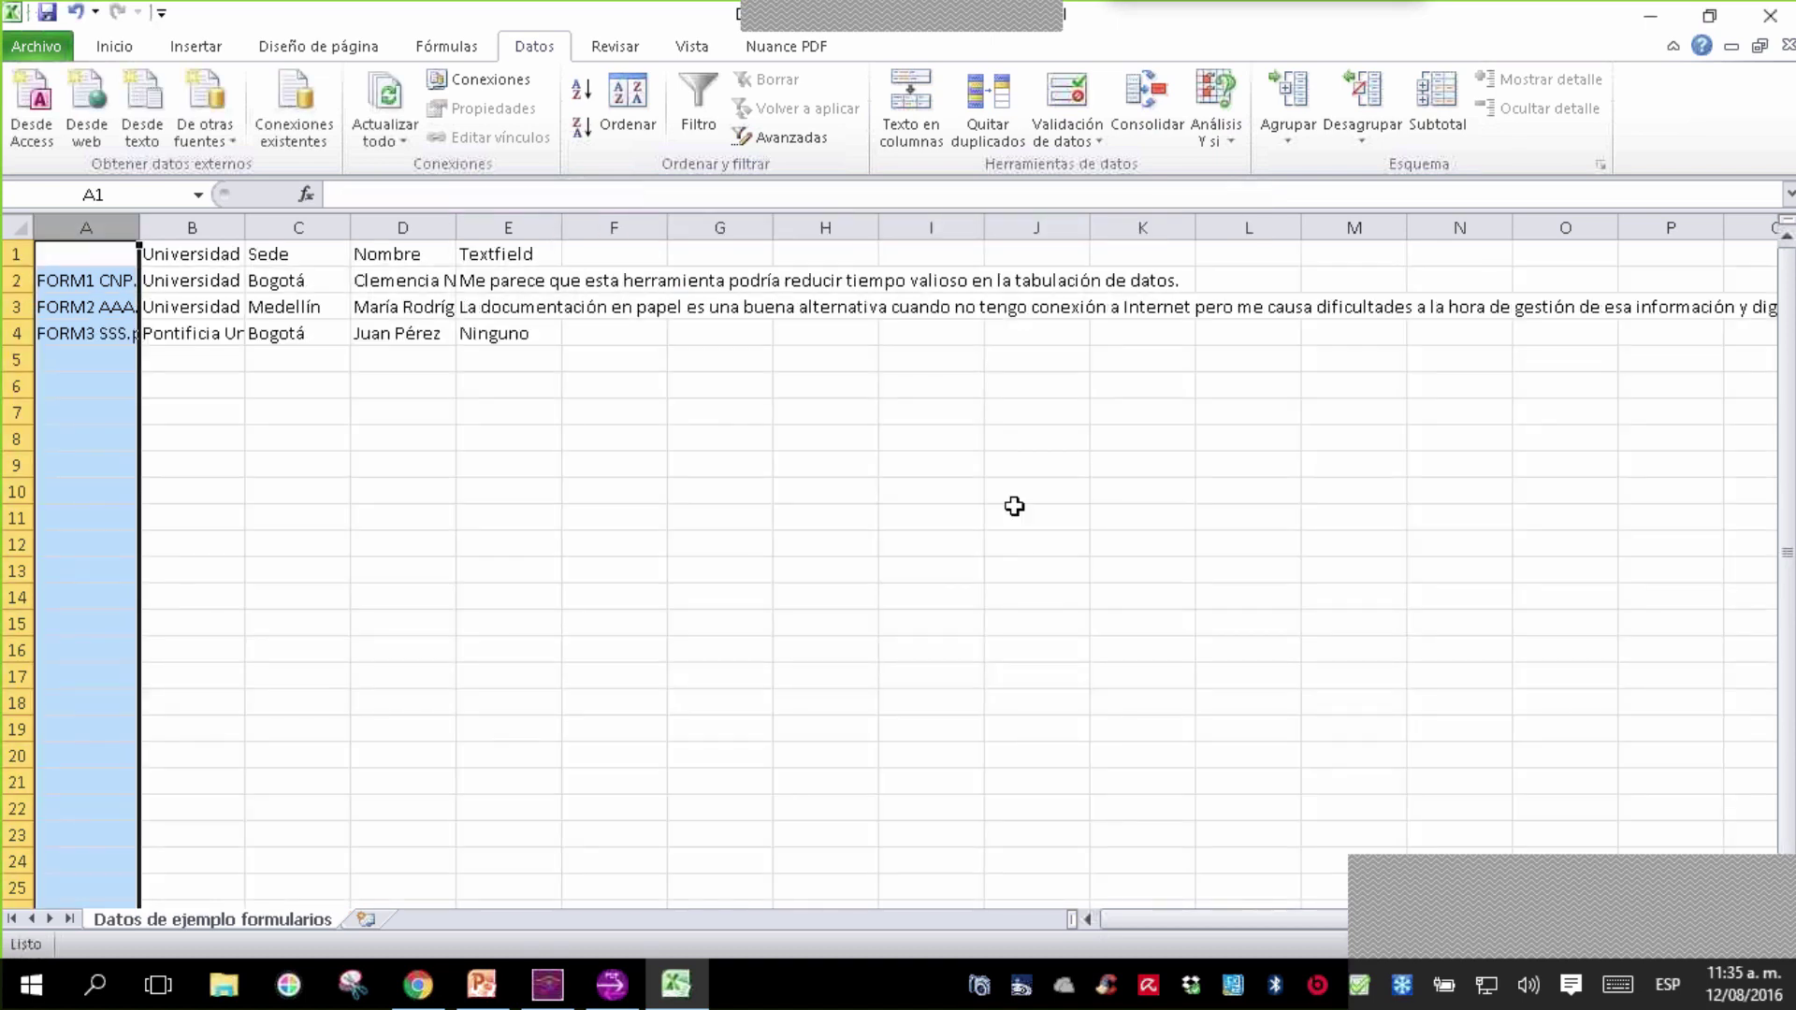
# - AutoFit columns A through E to their file names, universities, names and long answers, then select row 1
pyautogui.click(1029, 515)
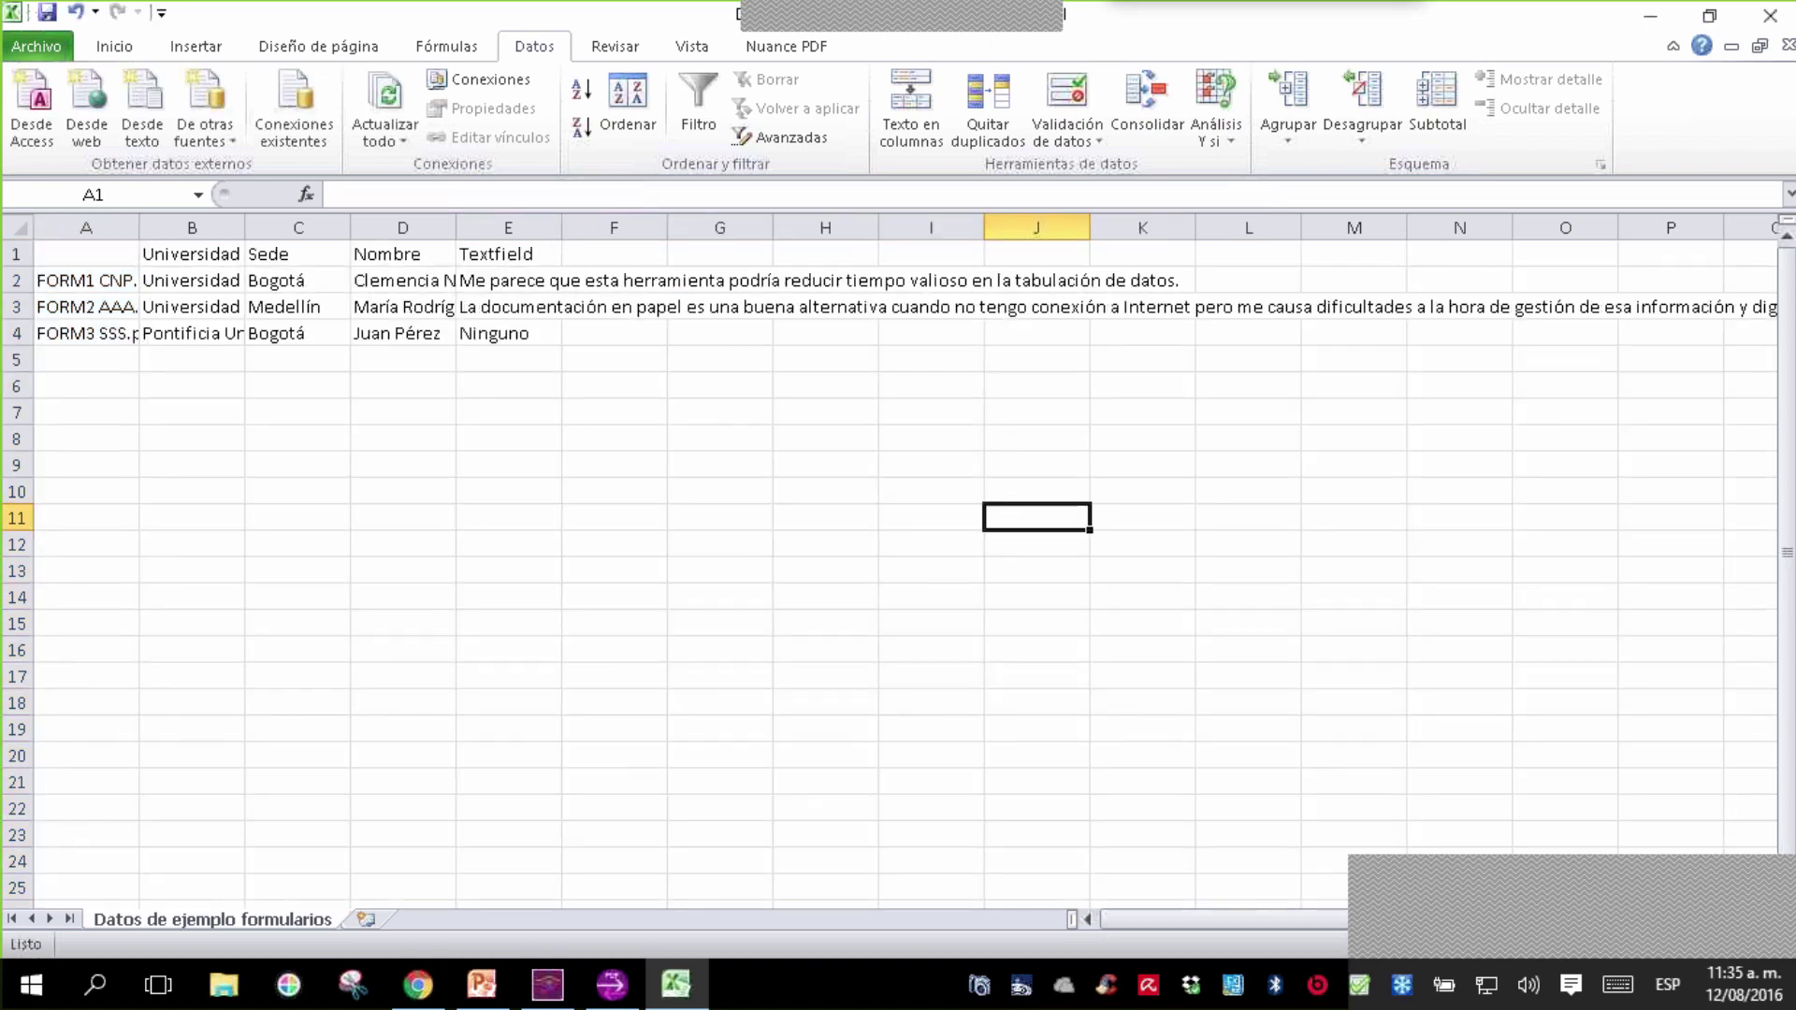
pyautogui.doubleClick(138, 230)
pyautogui.click(393, 546)
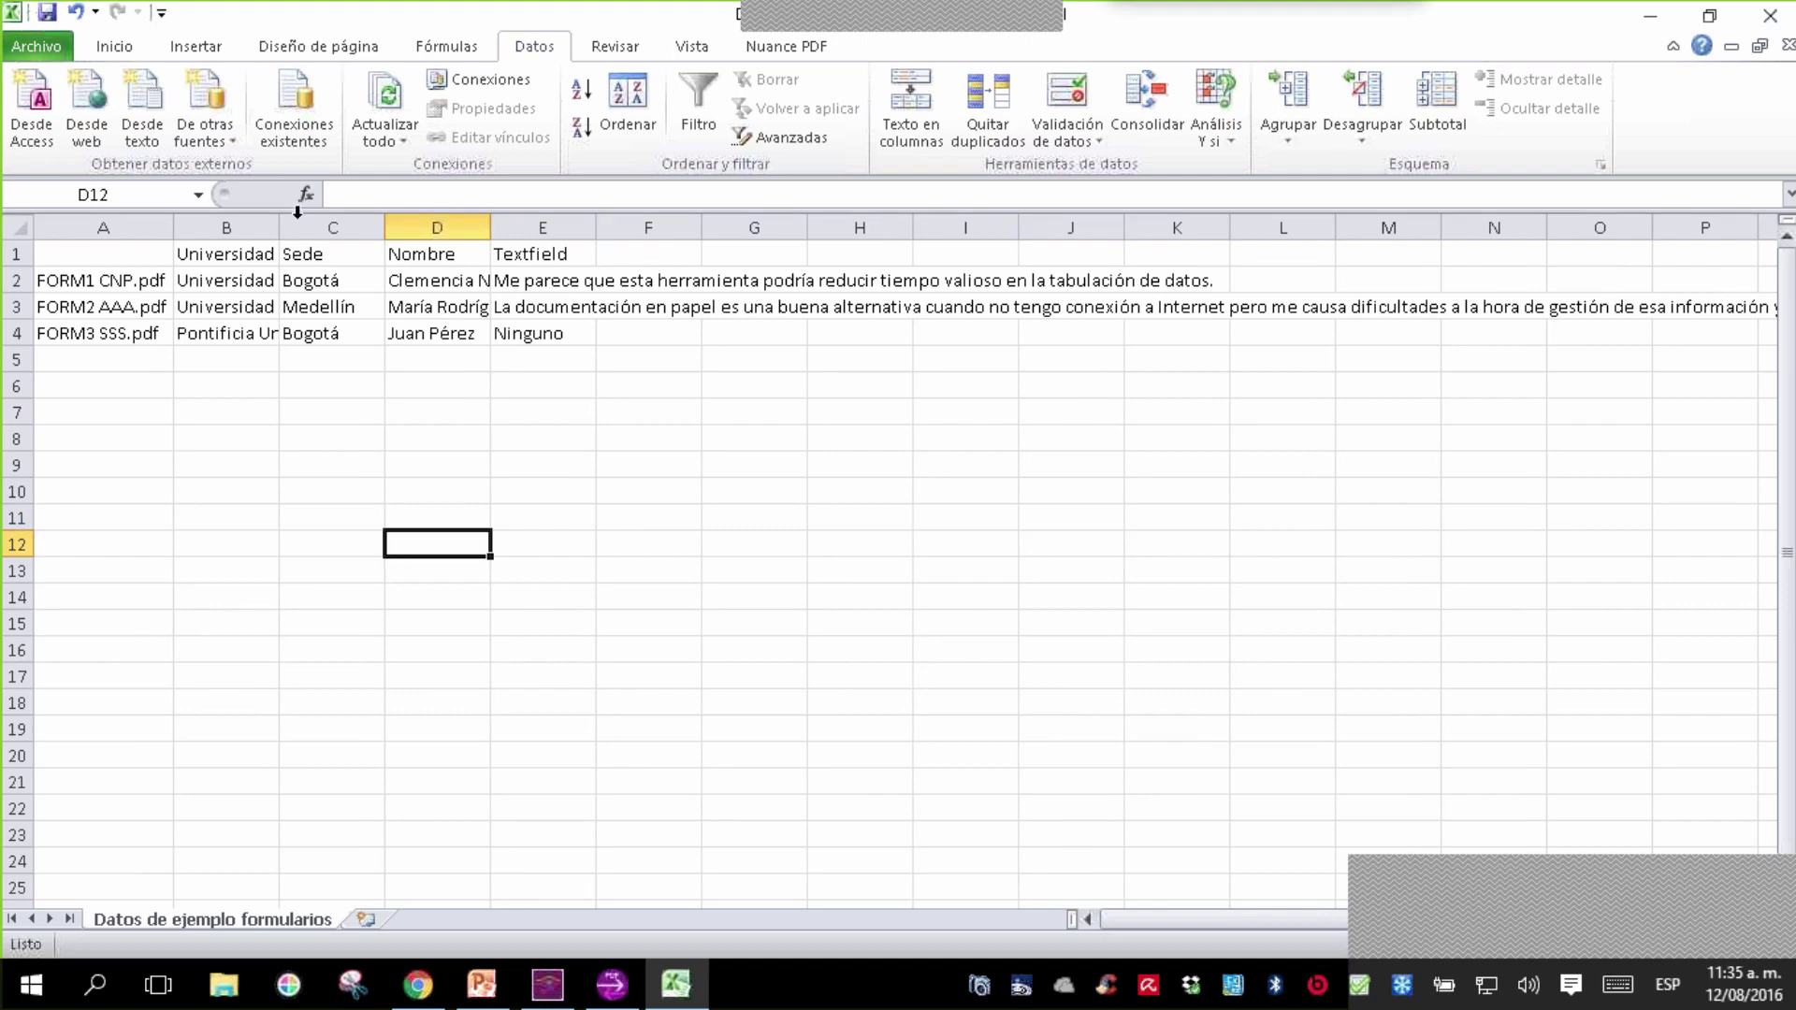
pyautogui.doubleClick(275, 217)
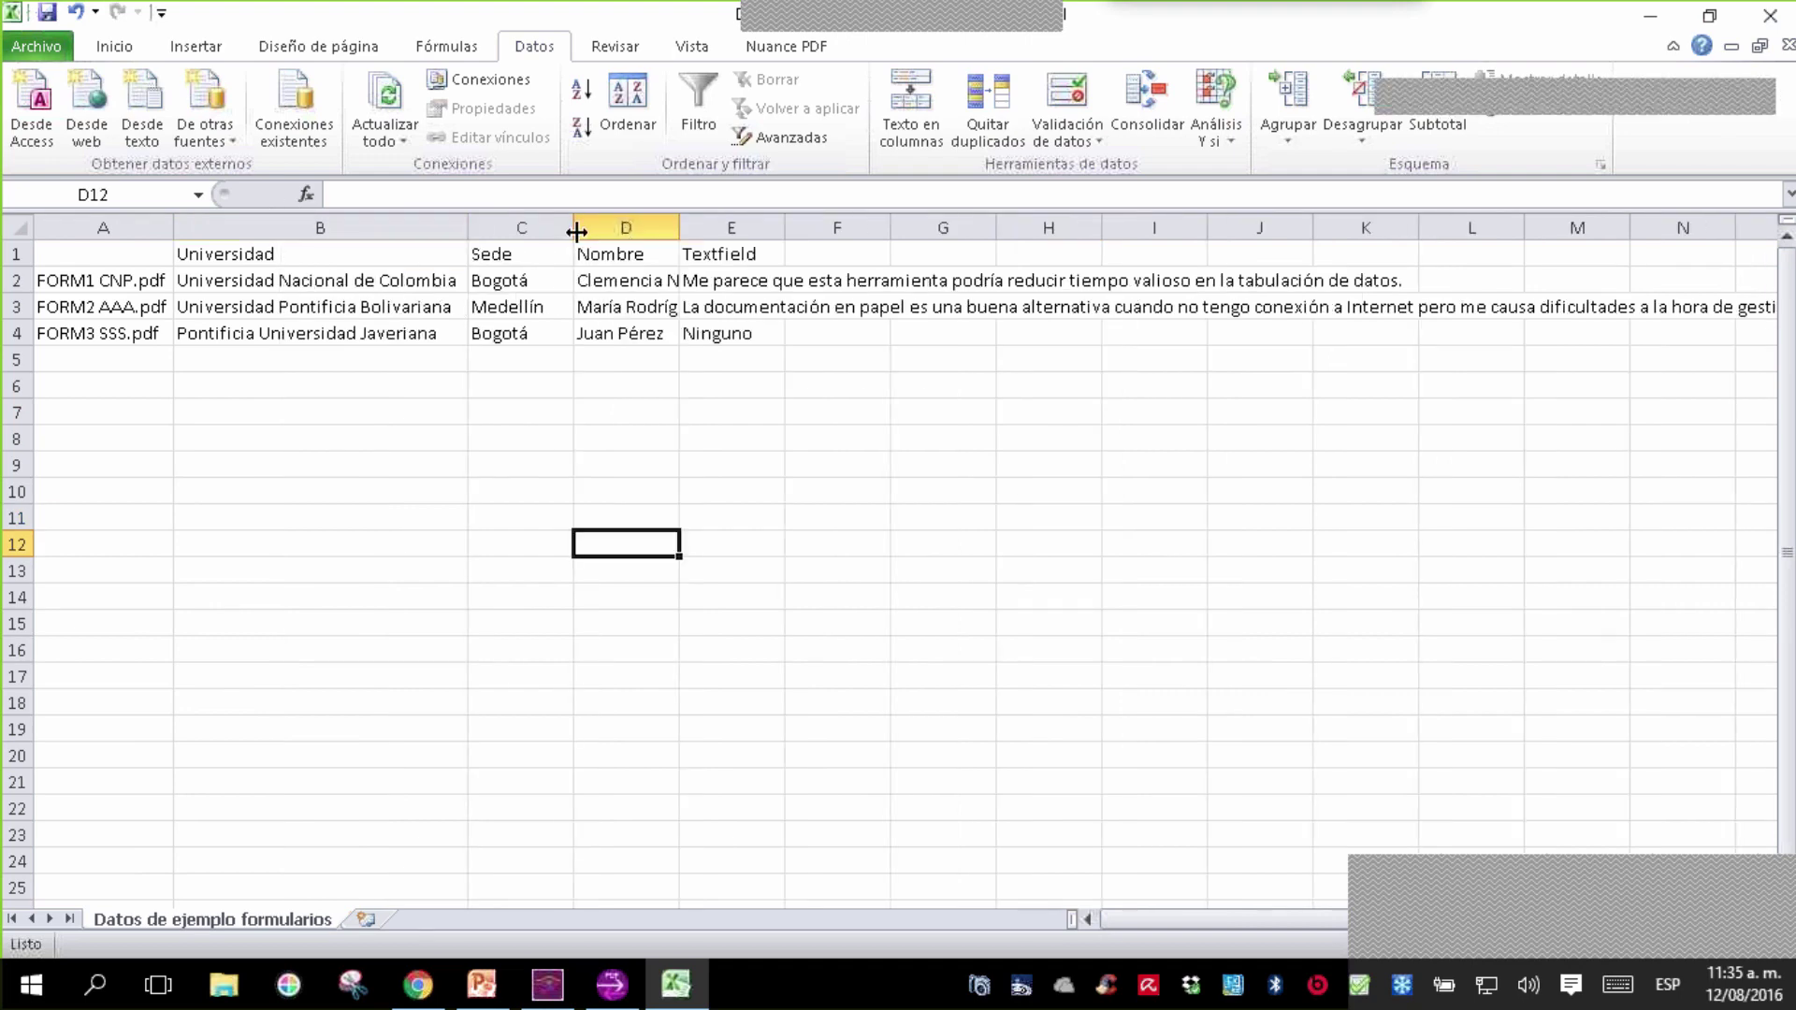
pyautogui.doubleClick(576, 231)
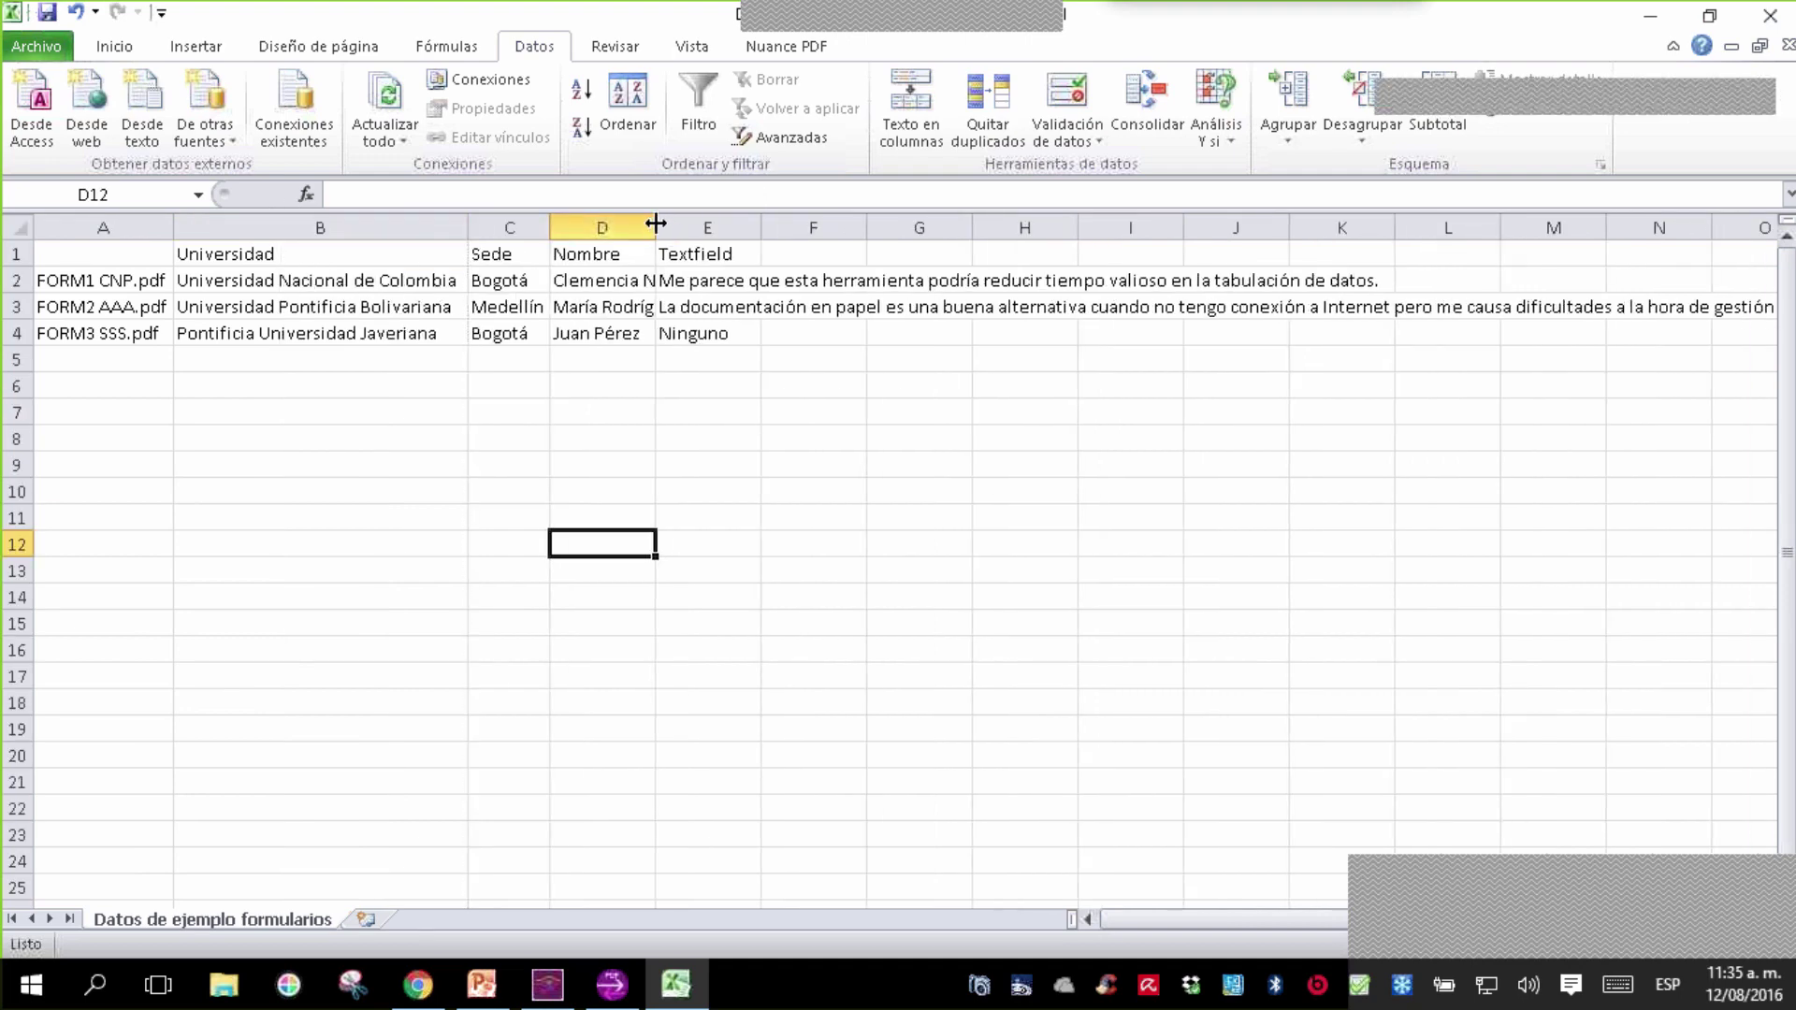
pyautogui.moveTo(656, 223); pyautogui.dragTo(656, 223)
pyautogui.doubleClick(656, 223)
pyautogui.doubleClick(821, 227)
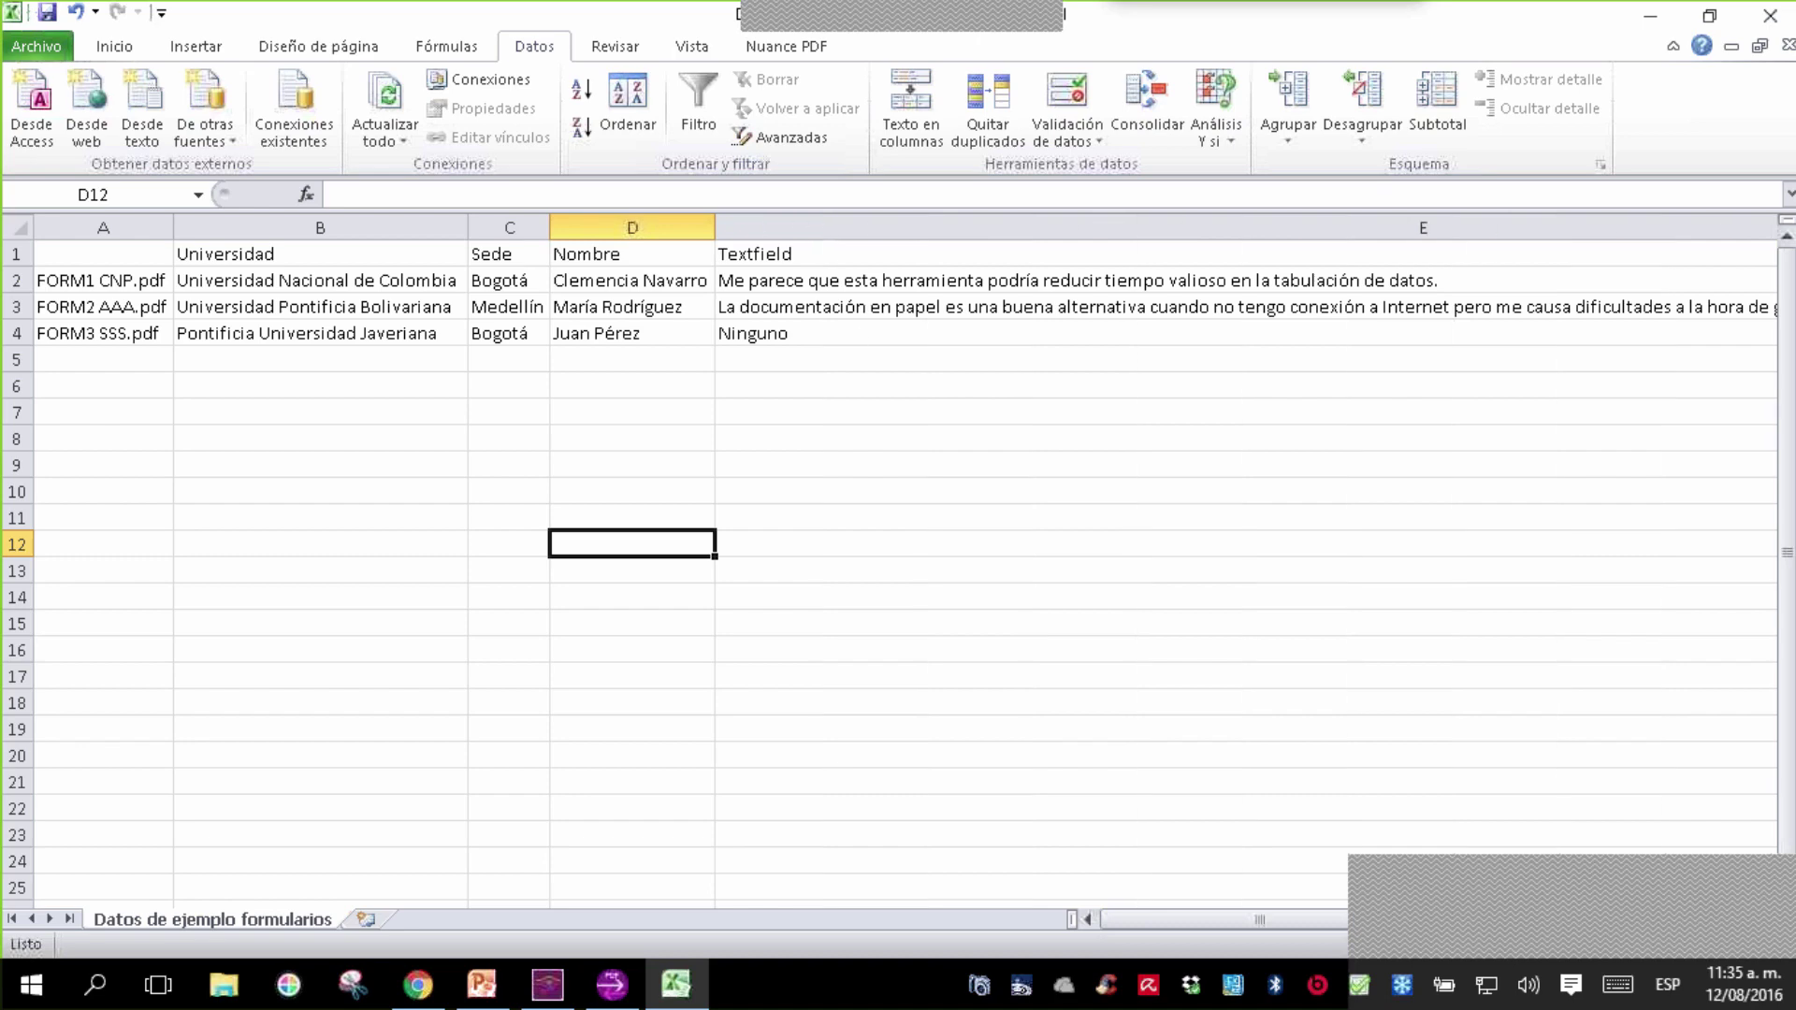
pyautogui.click(927, 553)
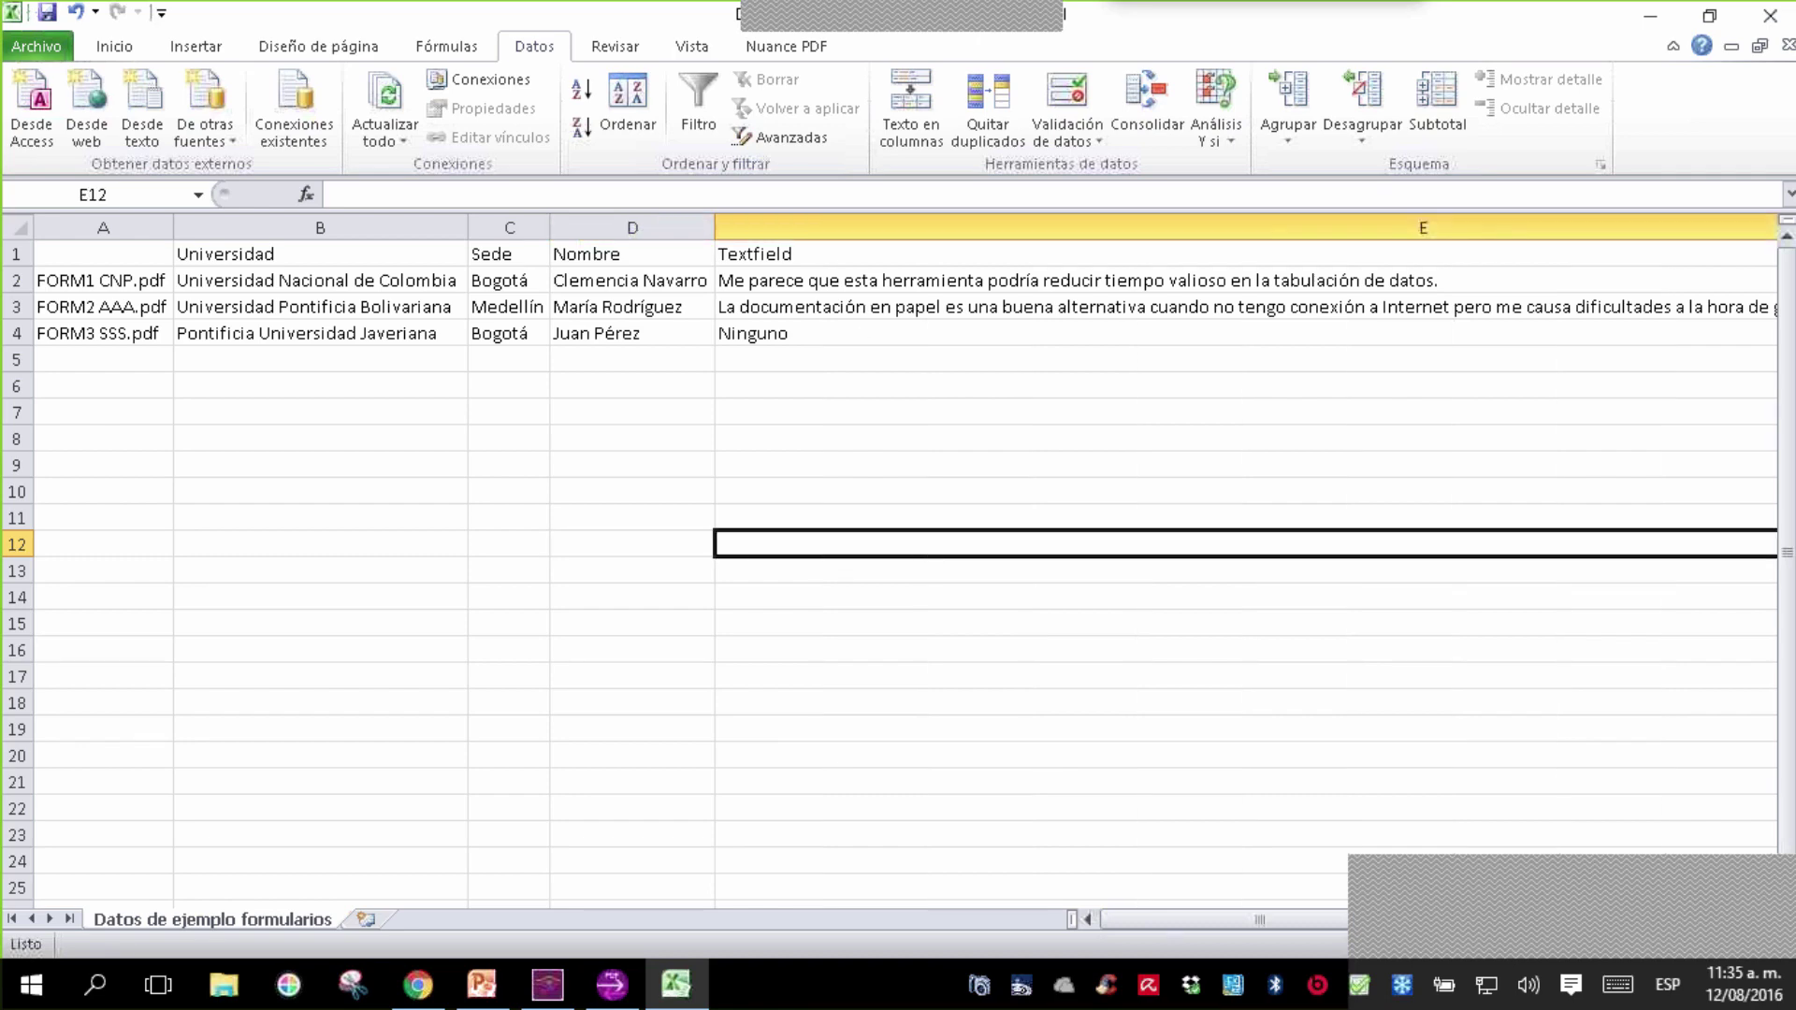
pyautogui.click(313, 443)
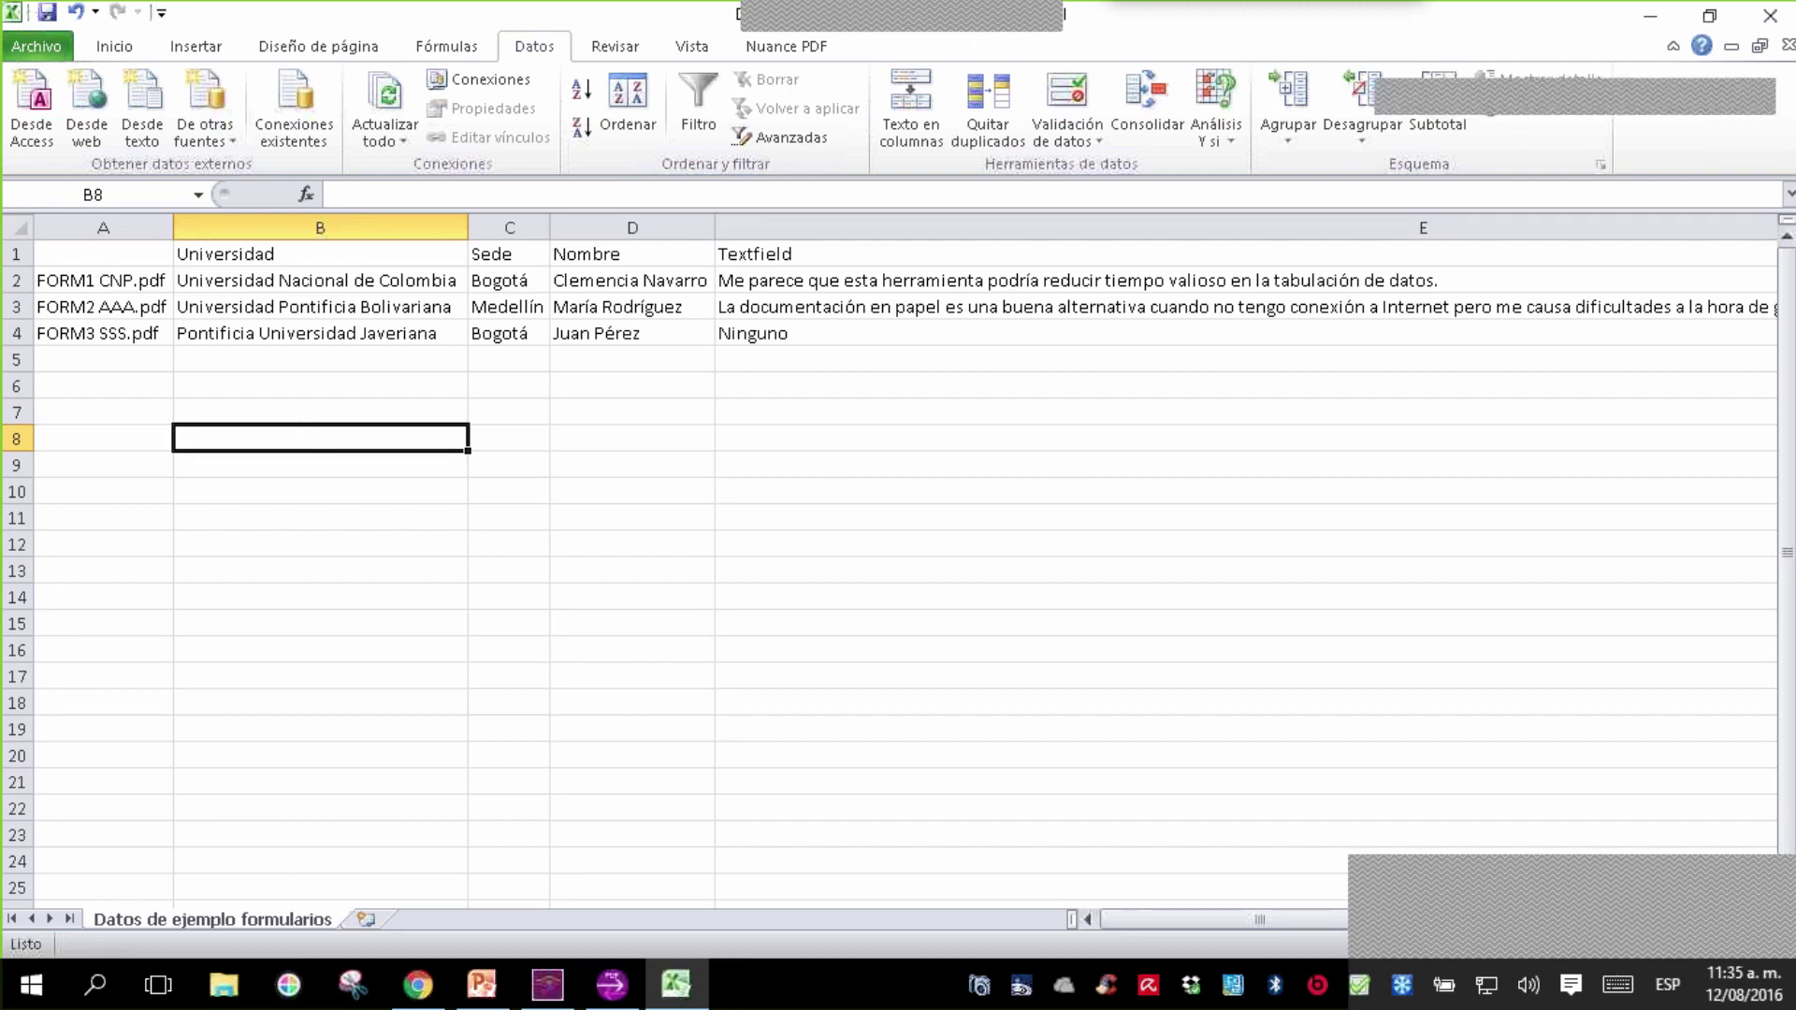
pyautogui.click(12, 254)
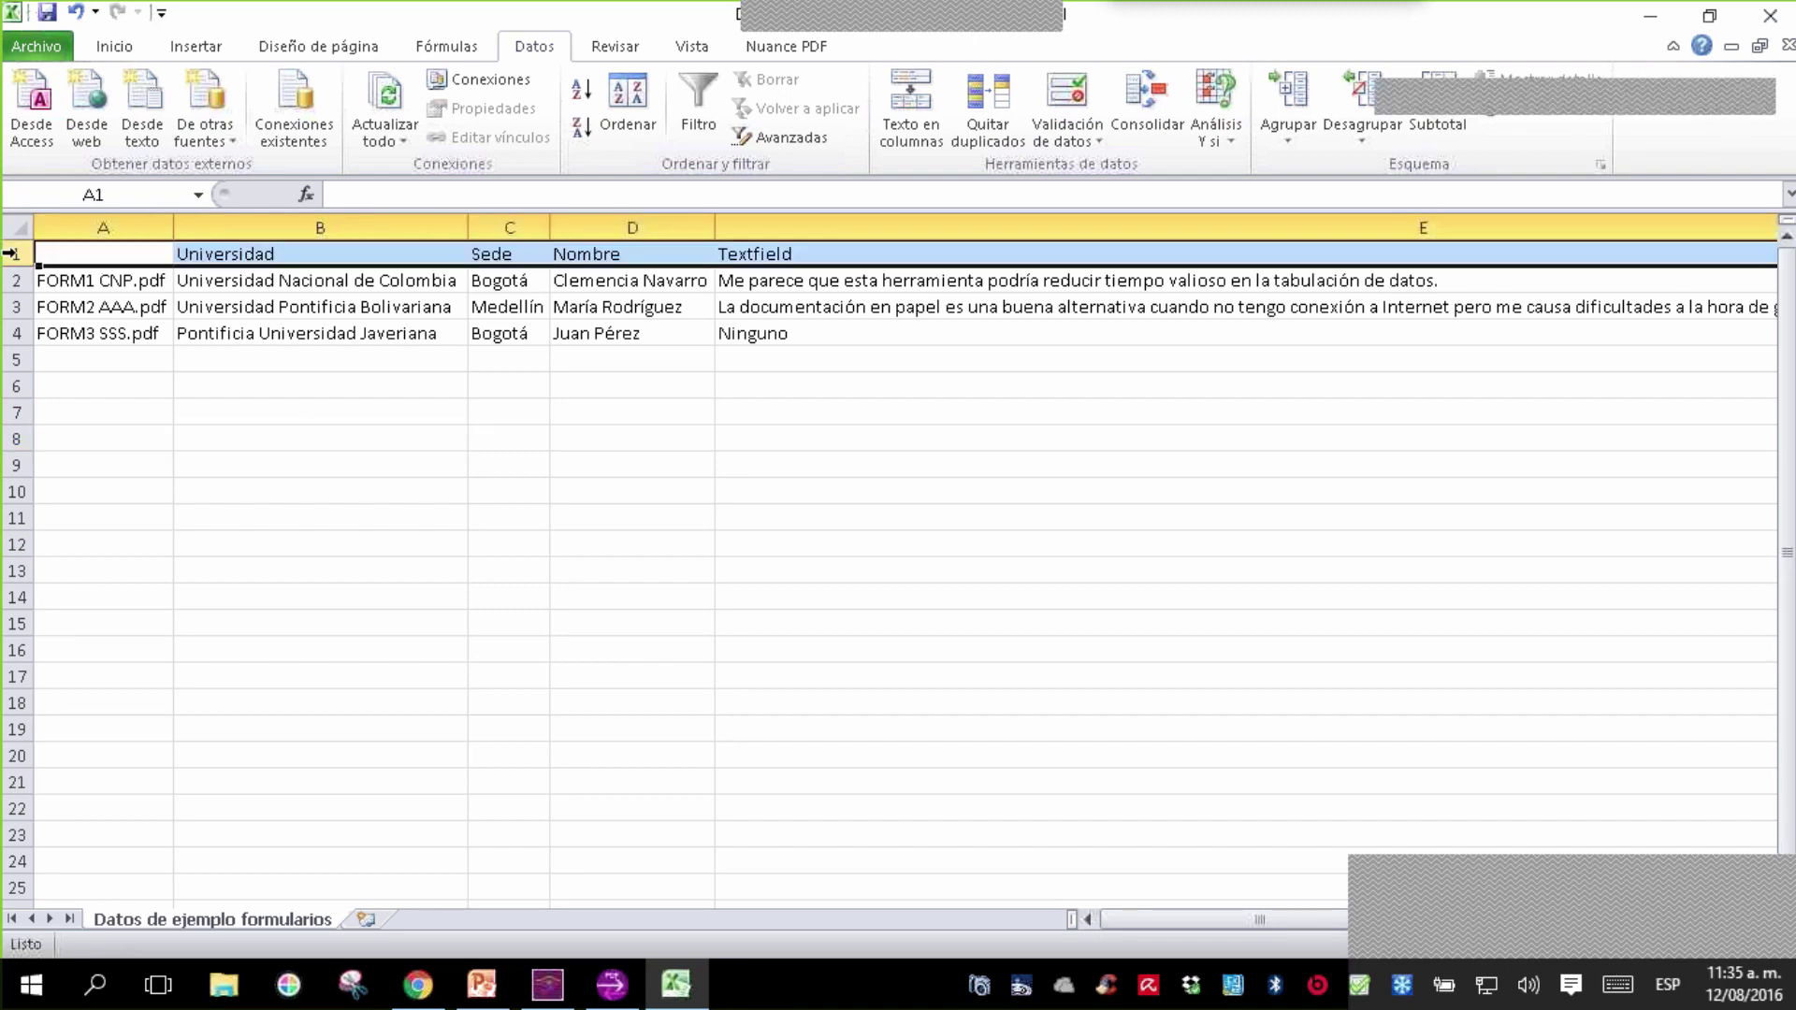
# - Make the header row bold
pyautogui.click(120, 46)
pyautogui.click(144, 129)
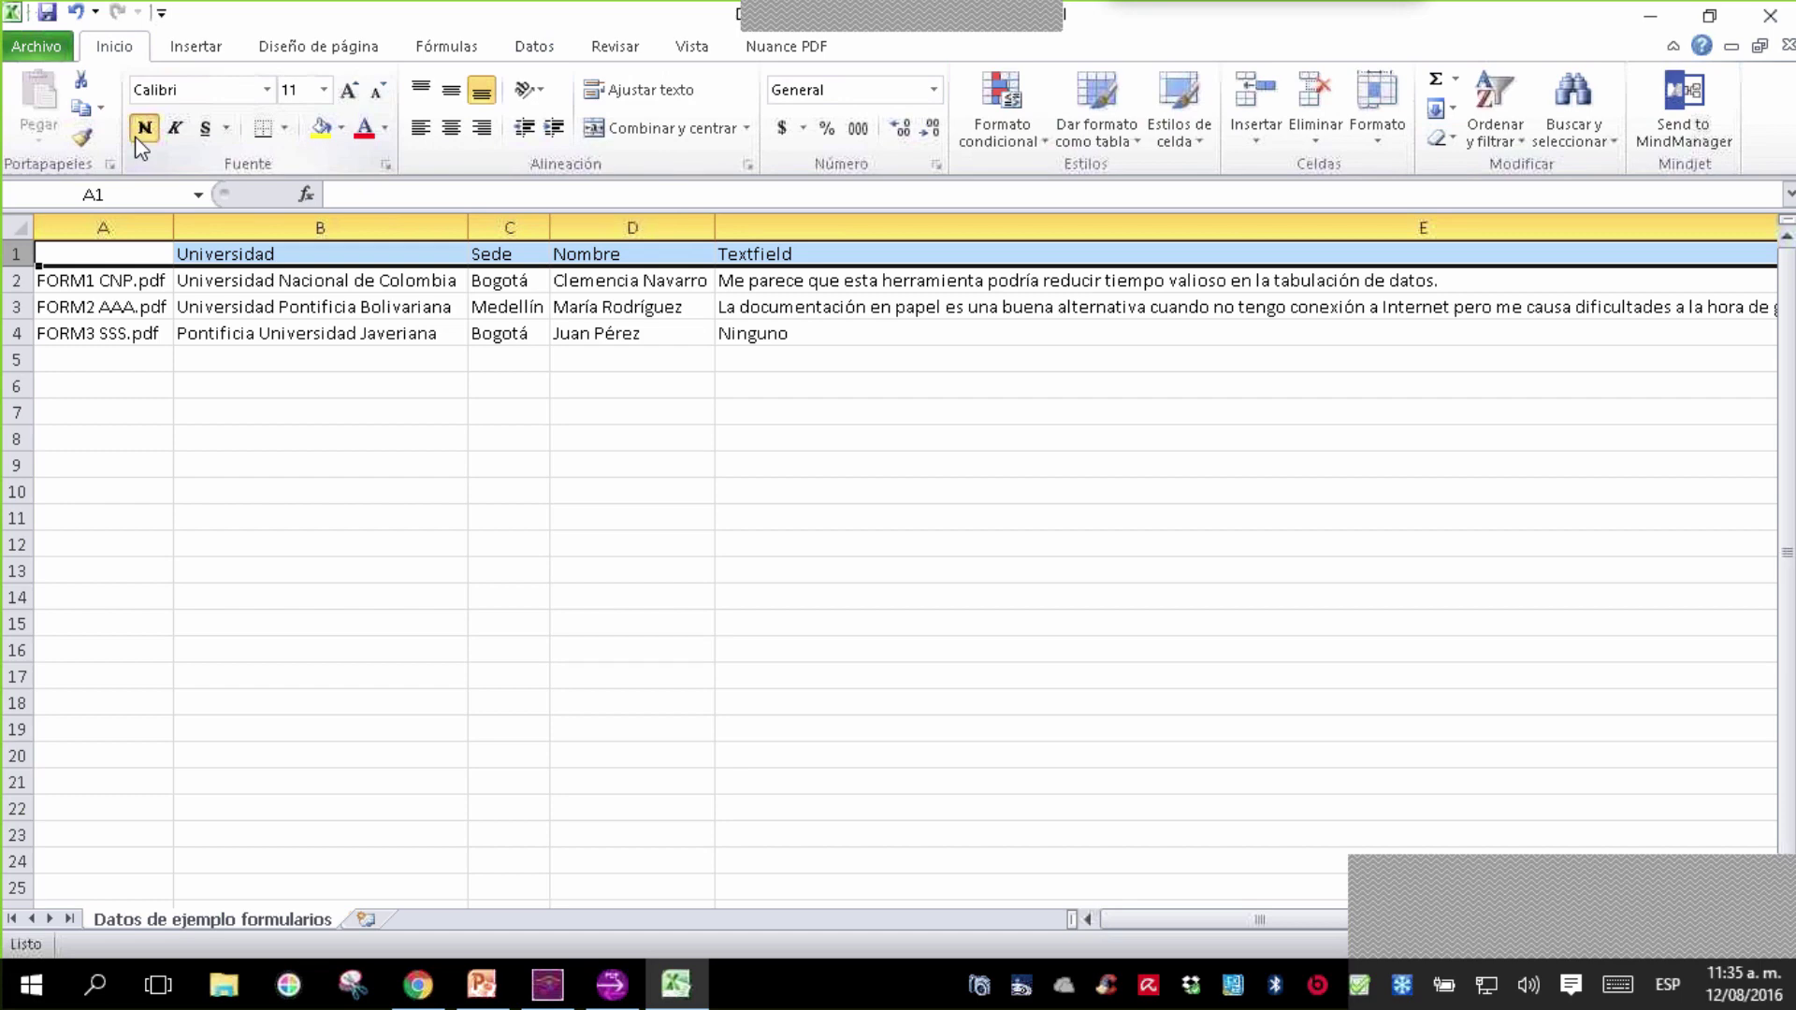
pyautogui.click(374, 440)
# - Enter 'ID' as the header in cell A1
pyautogui.click(122, 261)
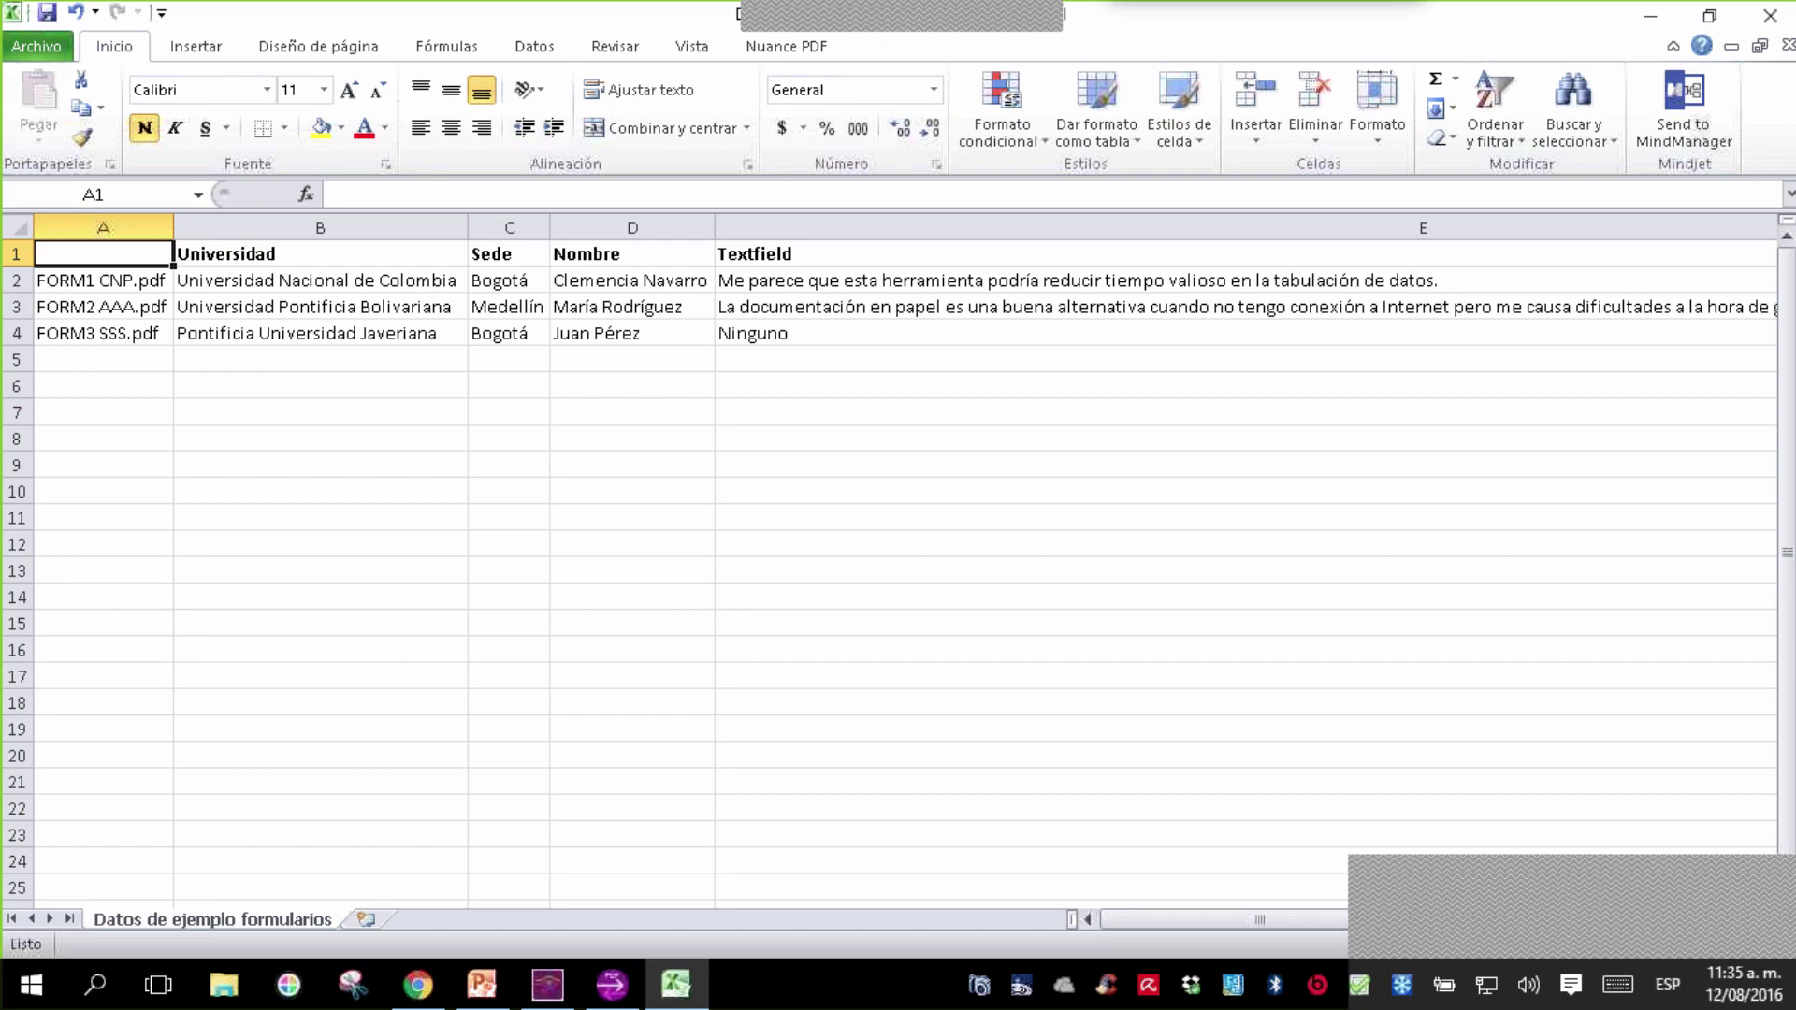
pyautogui.write('ID')
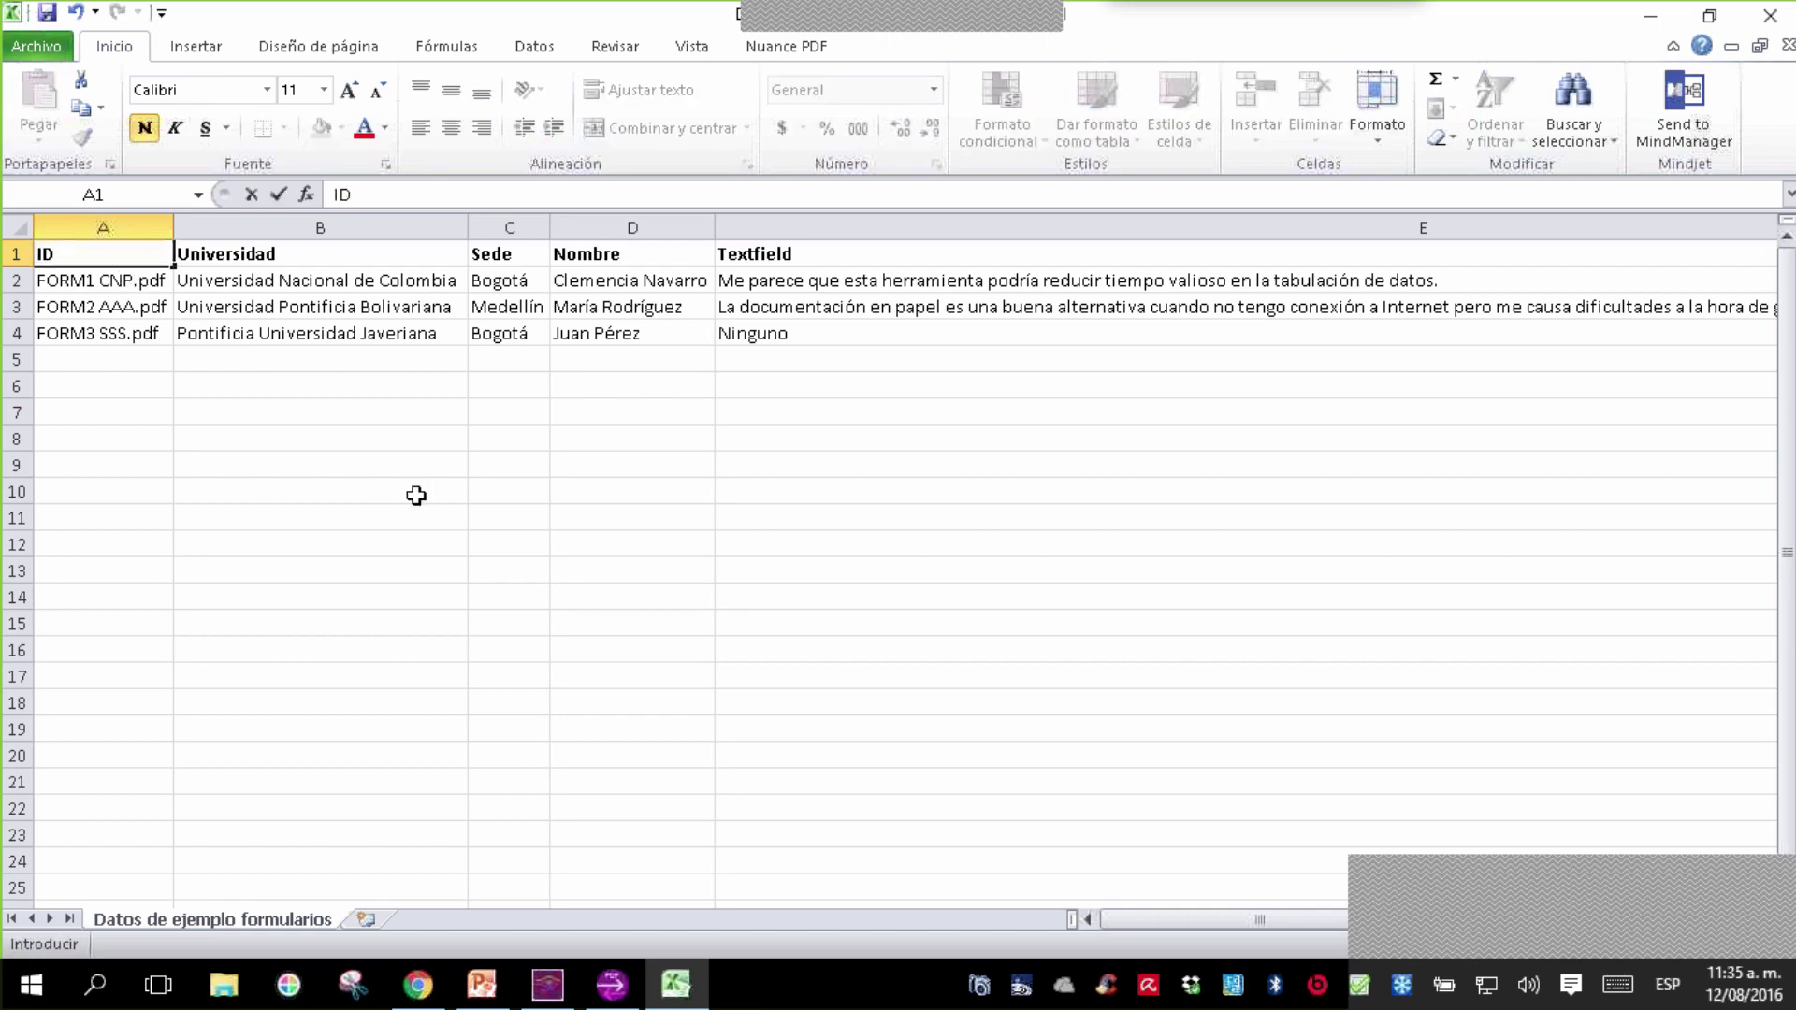
pyautogui.click(416, 493)
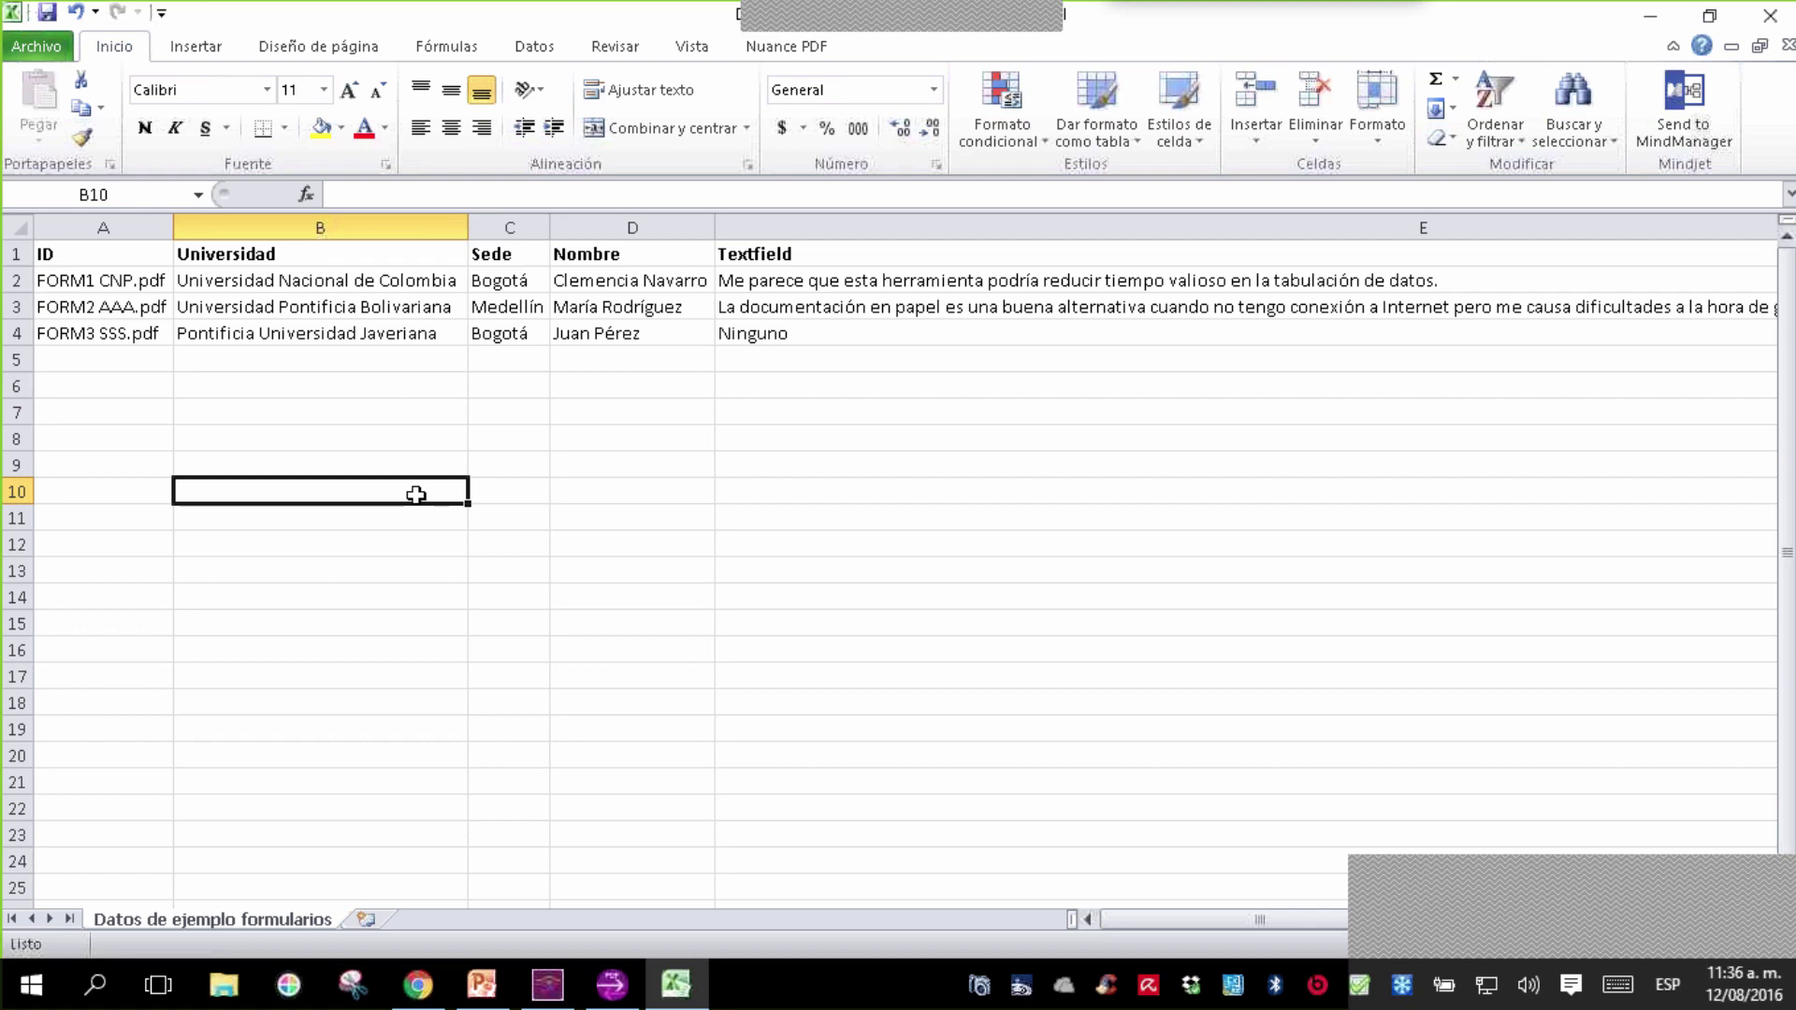
pyautogui.click(143, 351)
pyautogui.press('Up')
pyautogui.press('Up')
pyautogui.press('Up')
pyautogui.press('Up')
pyautogui.press('Down')
pyautogui.press('Down')
pyautogui.press('Down')
pyautogui.press('Down')
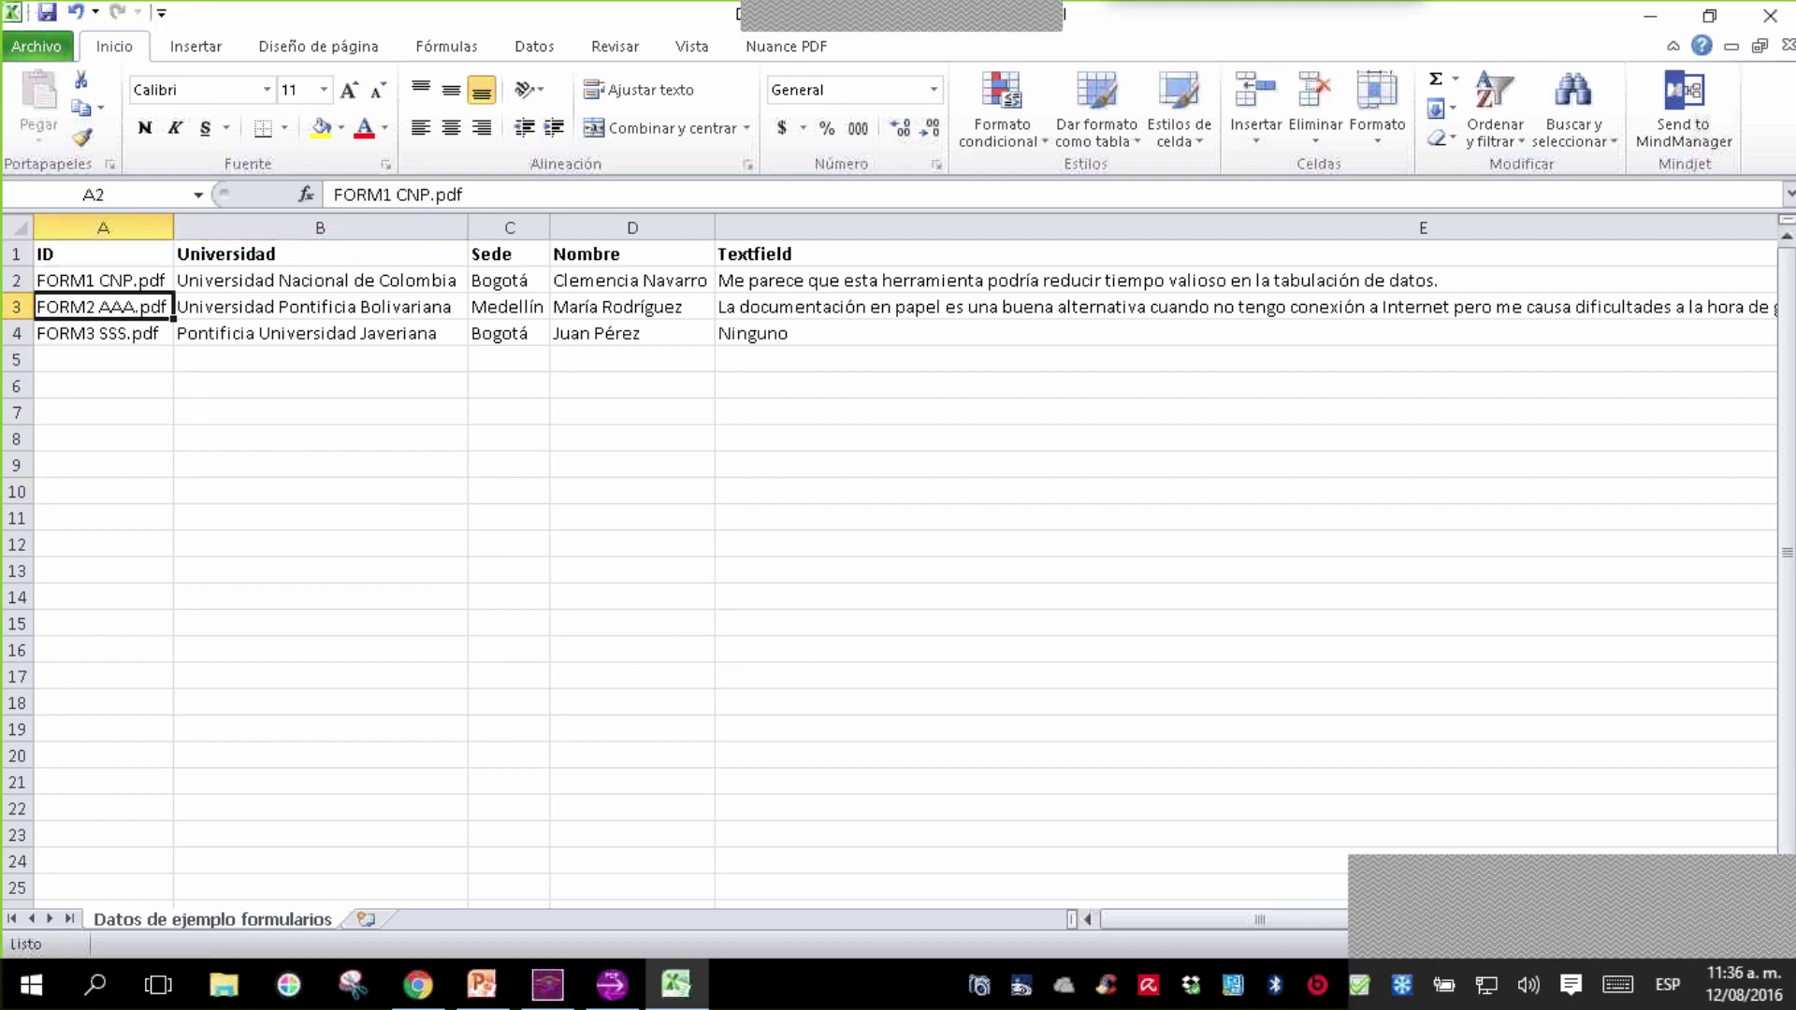
pyautogui.press('Up')
pyautogui.press('Up')
pyautogui.press('Up')
pyautogui.press('Up')
pyautogui.press('Right')
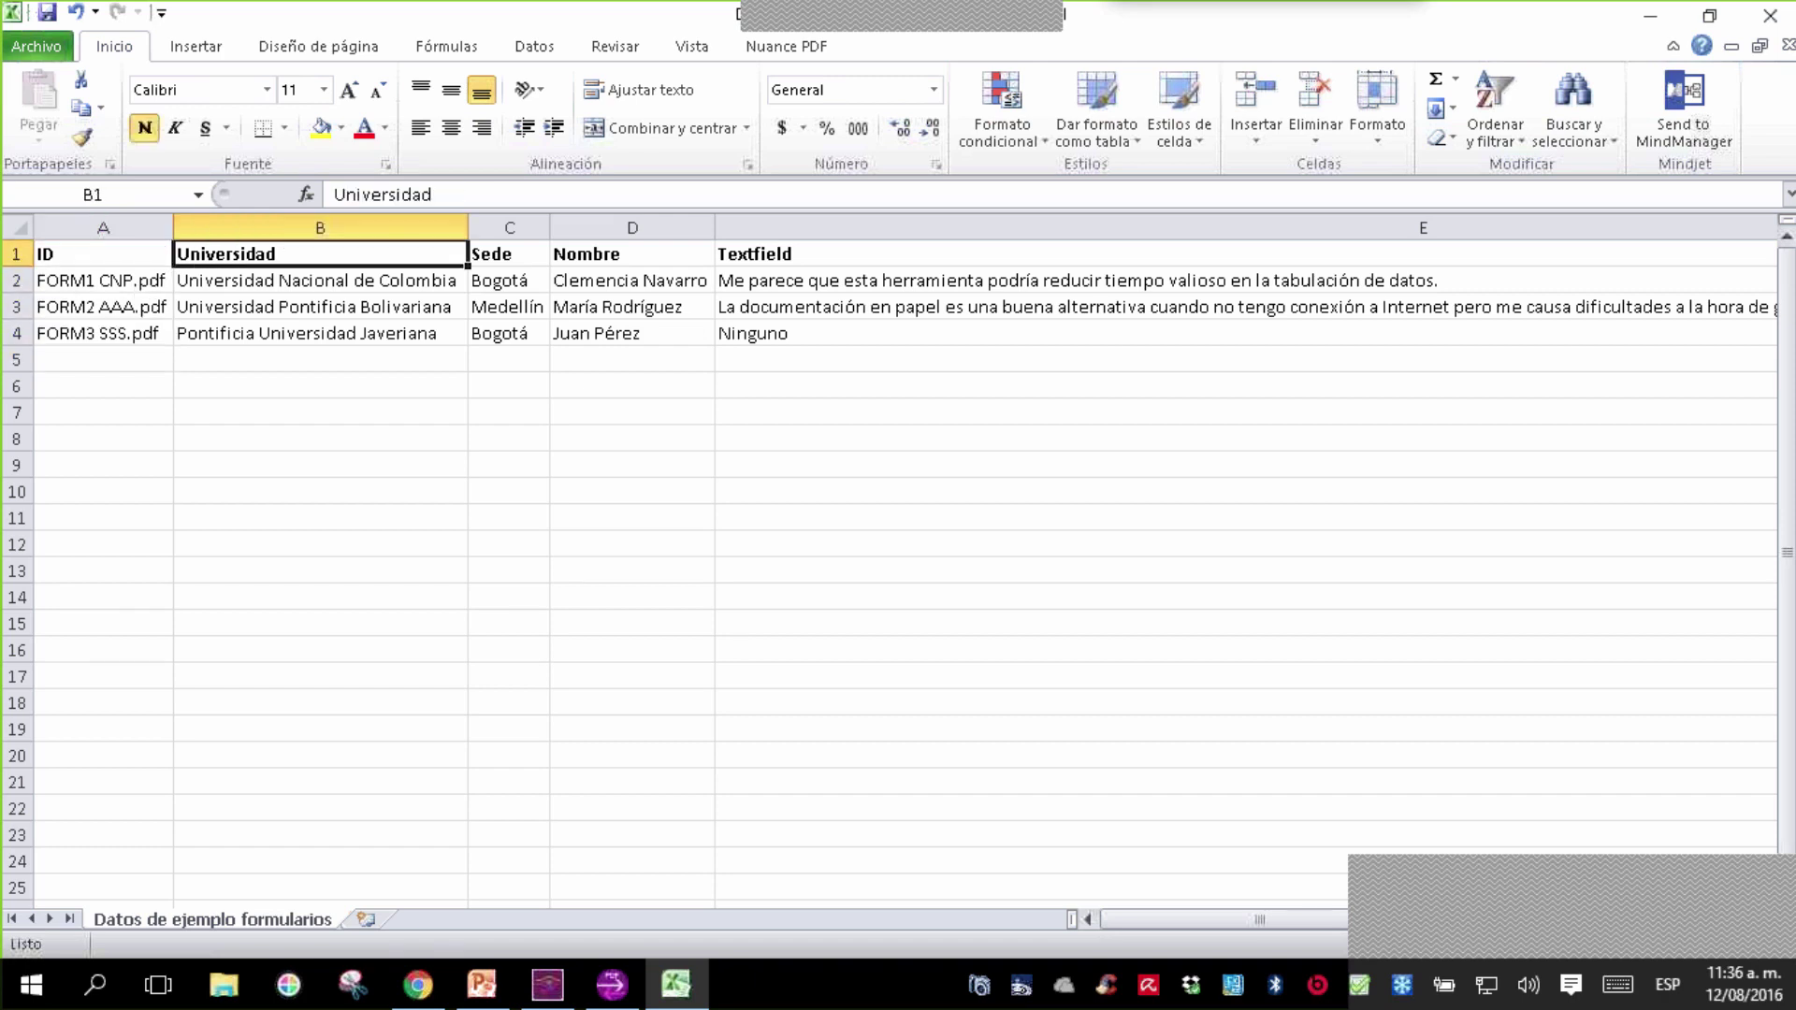
pyautogui.press('Down')
pyautogui.press('Down')
pyautogui.press('Down')
pyautogui.press('Down')
pyautogui.press('Up')
pyautogui.press('Up')
pyautogui.press('Up')
pyautogui.press('Up')
pyautogui.press('Right')
pyautogui.press('Down')
pyautogui.press('Down')
pyautogui.press('Down')
pyautogui.press('Up')
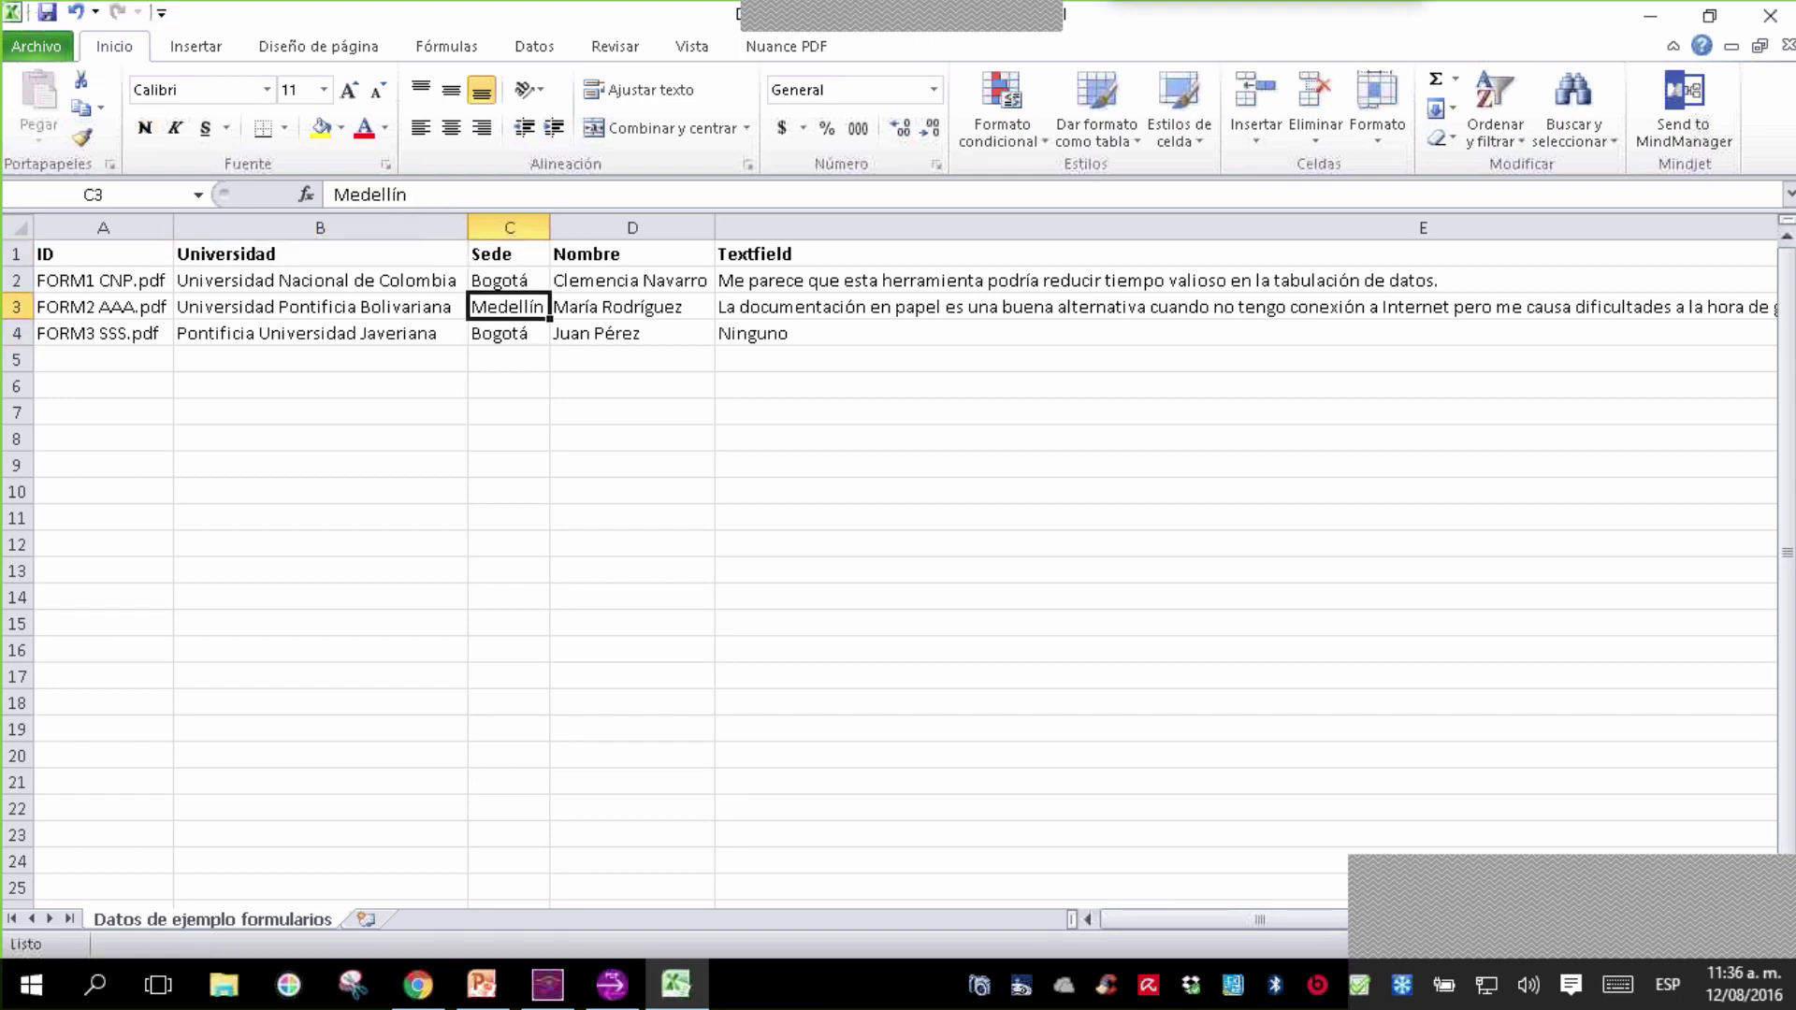
pyautogui.press('Up')
pyautogui.press('Up')
pyautogui.press('Right')
pyautogui.press('Down')
pyautogui.press('Down')
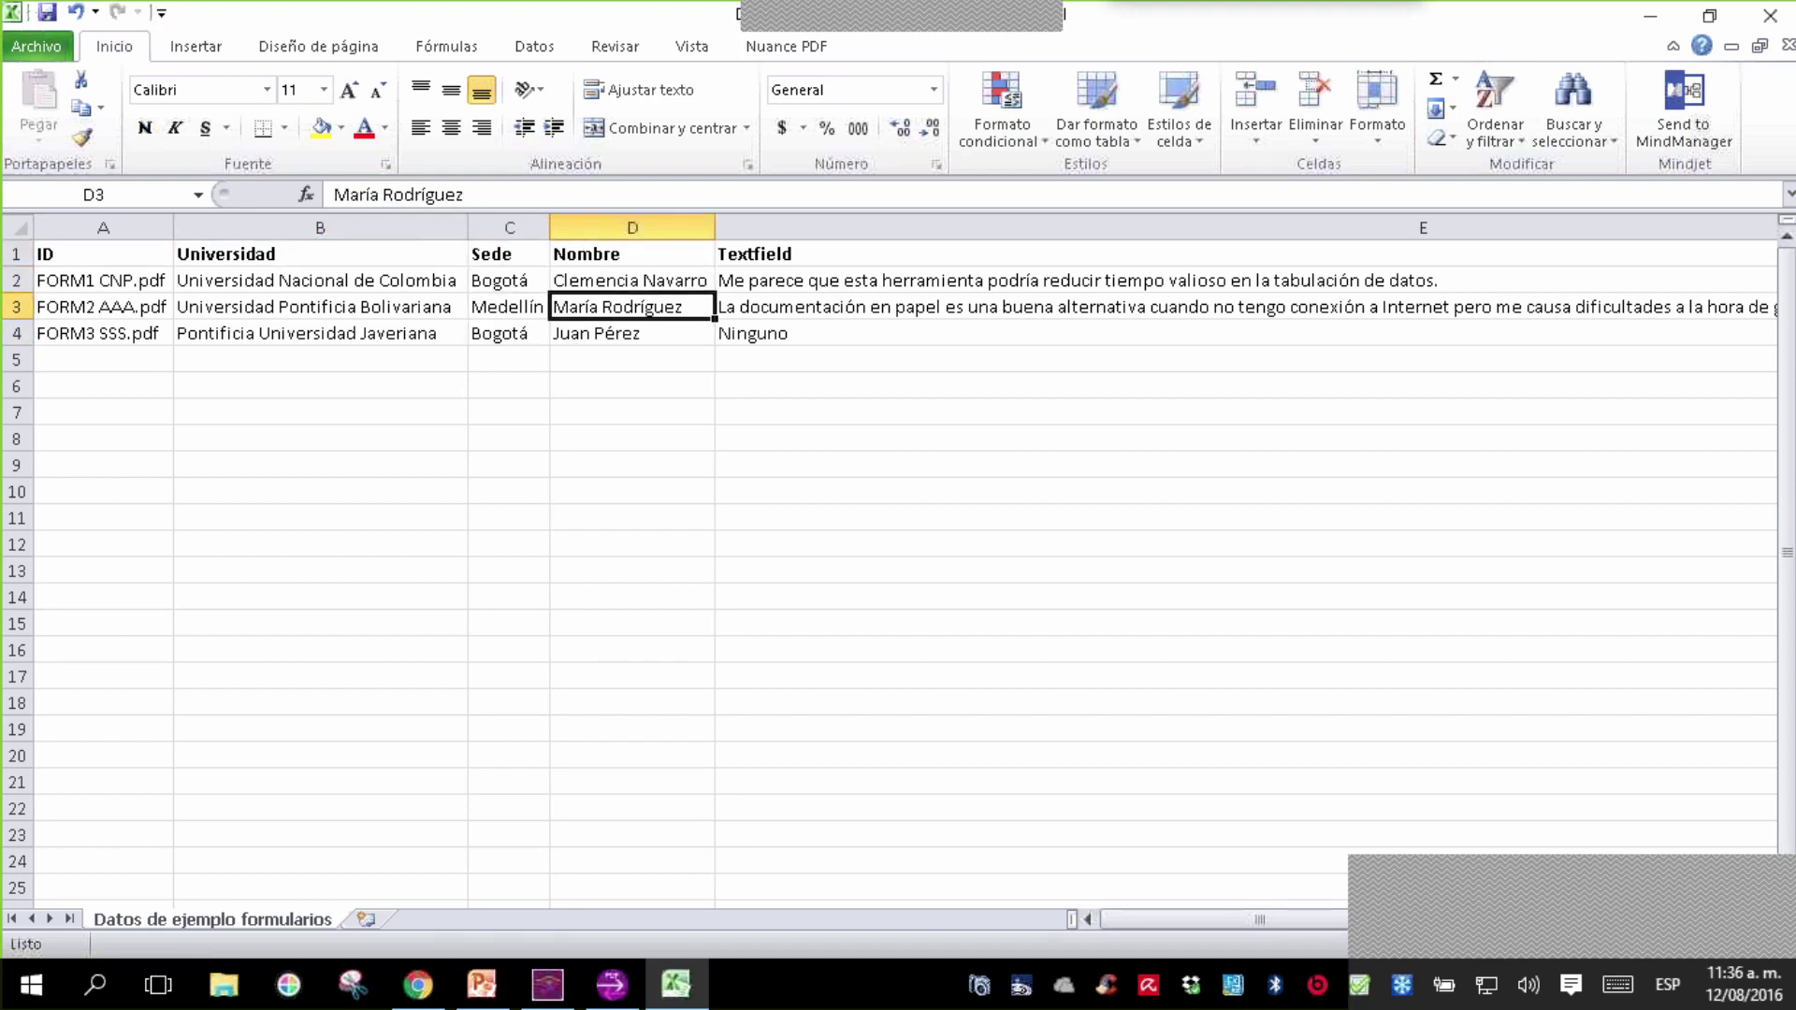
pyautogui.press('Up')
pyautogui.press('Up')
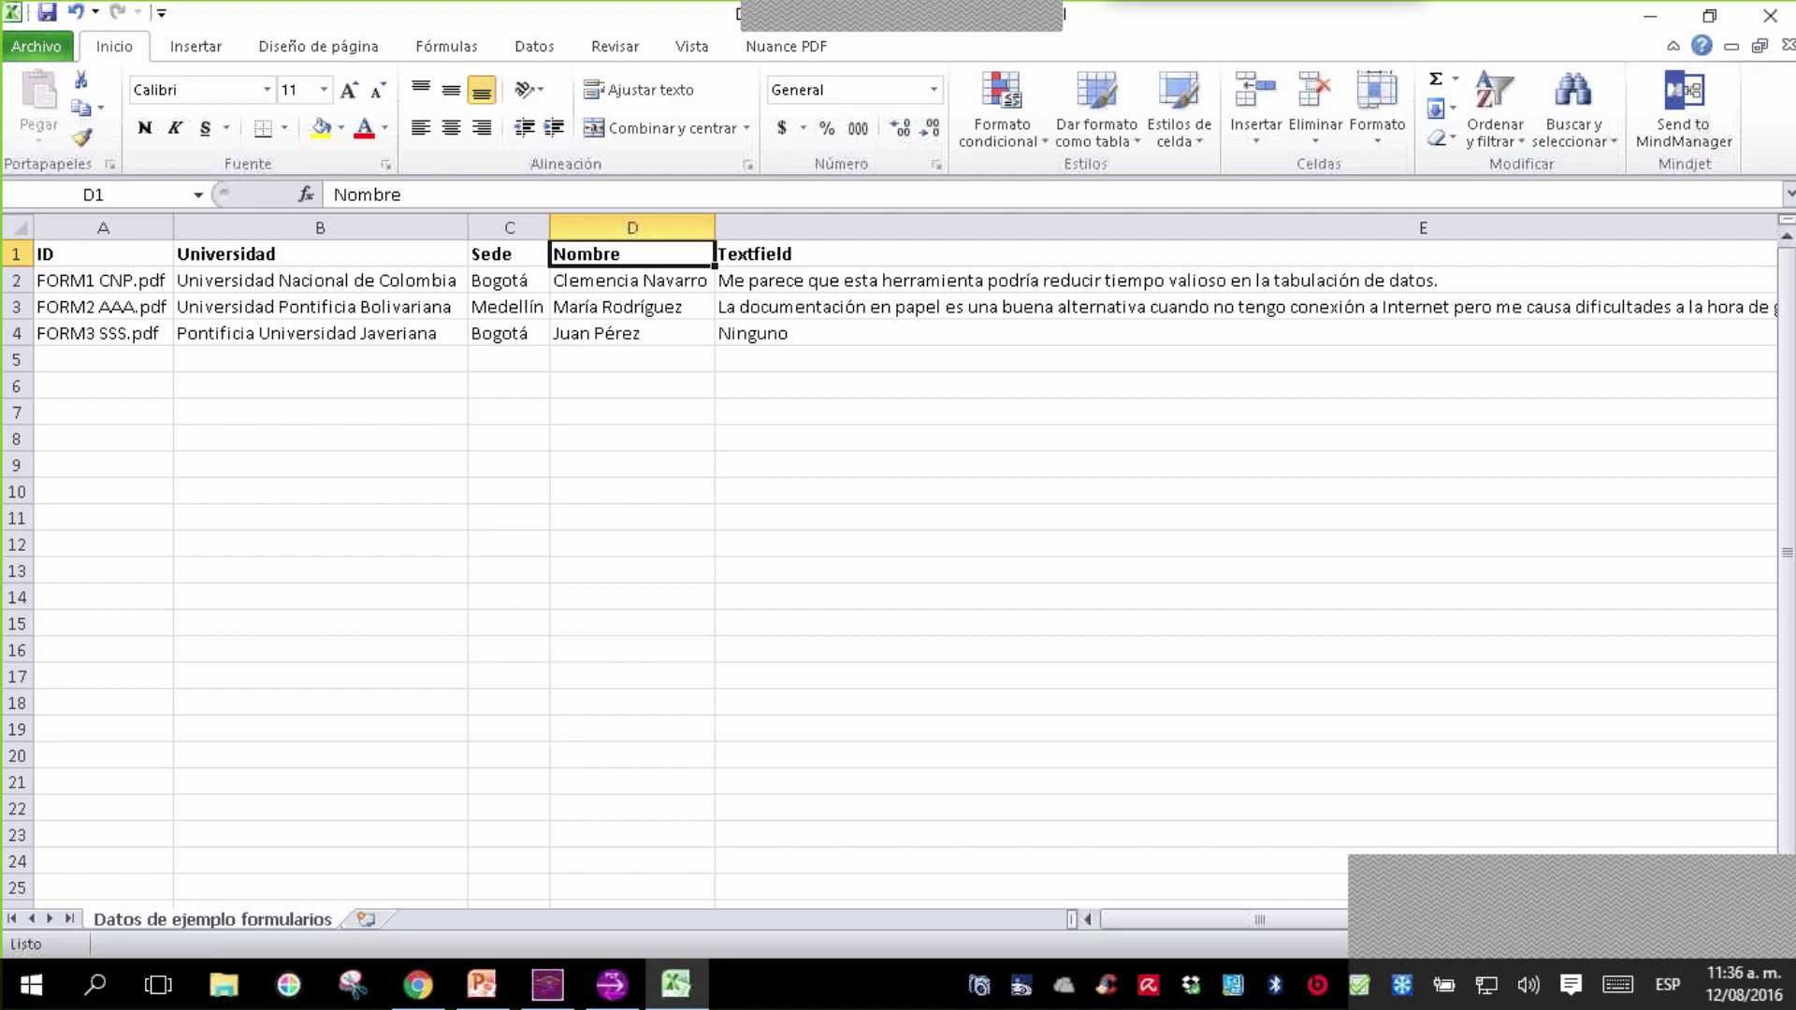
pyautogui.press('Right')
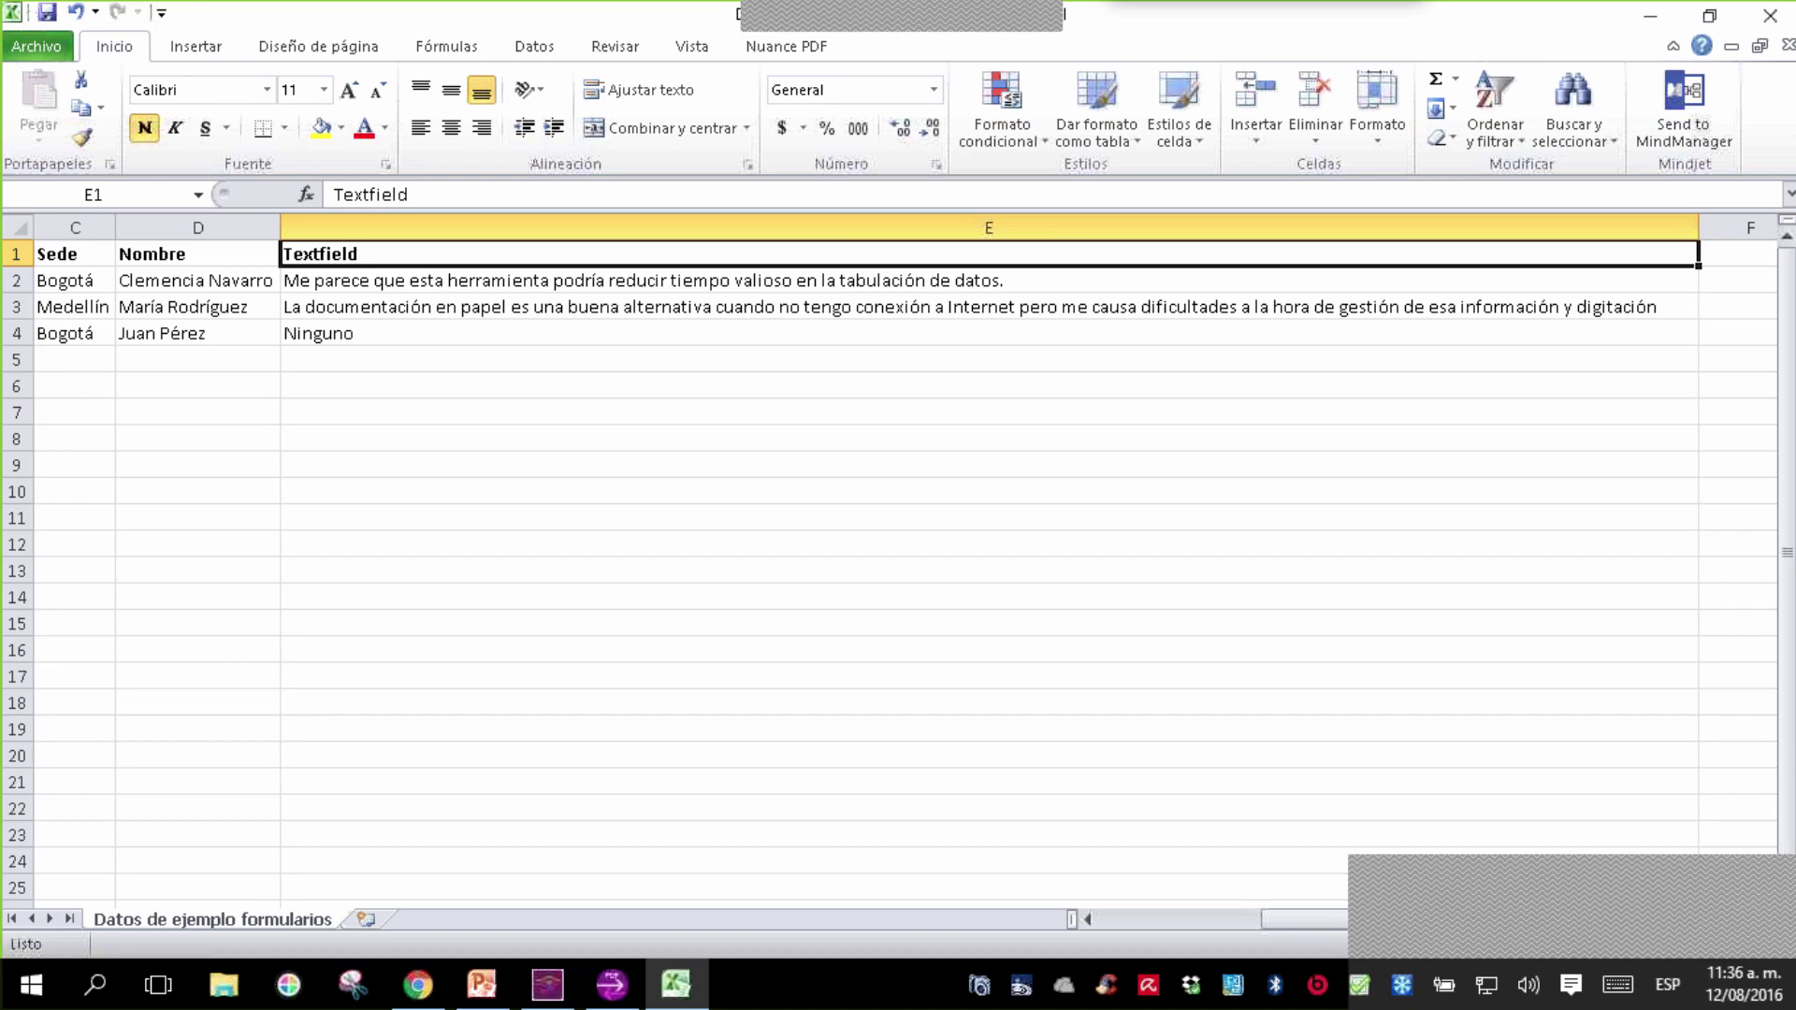
pyautogui.press('Down')
pyautogui.press('Down')
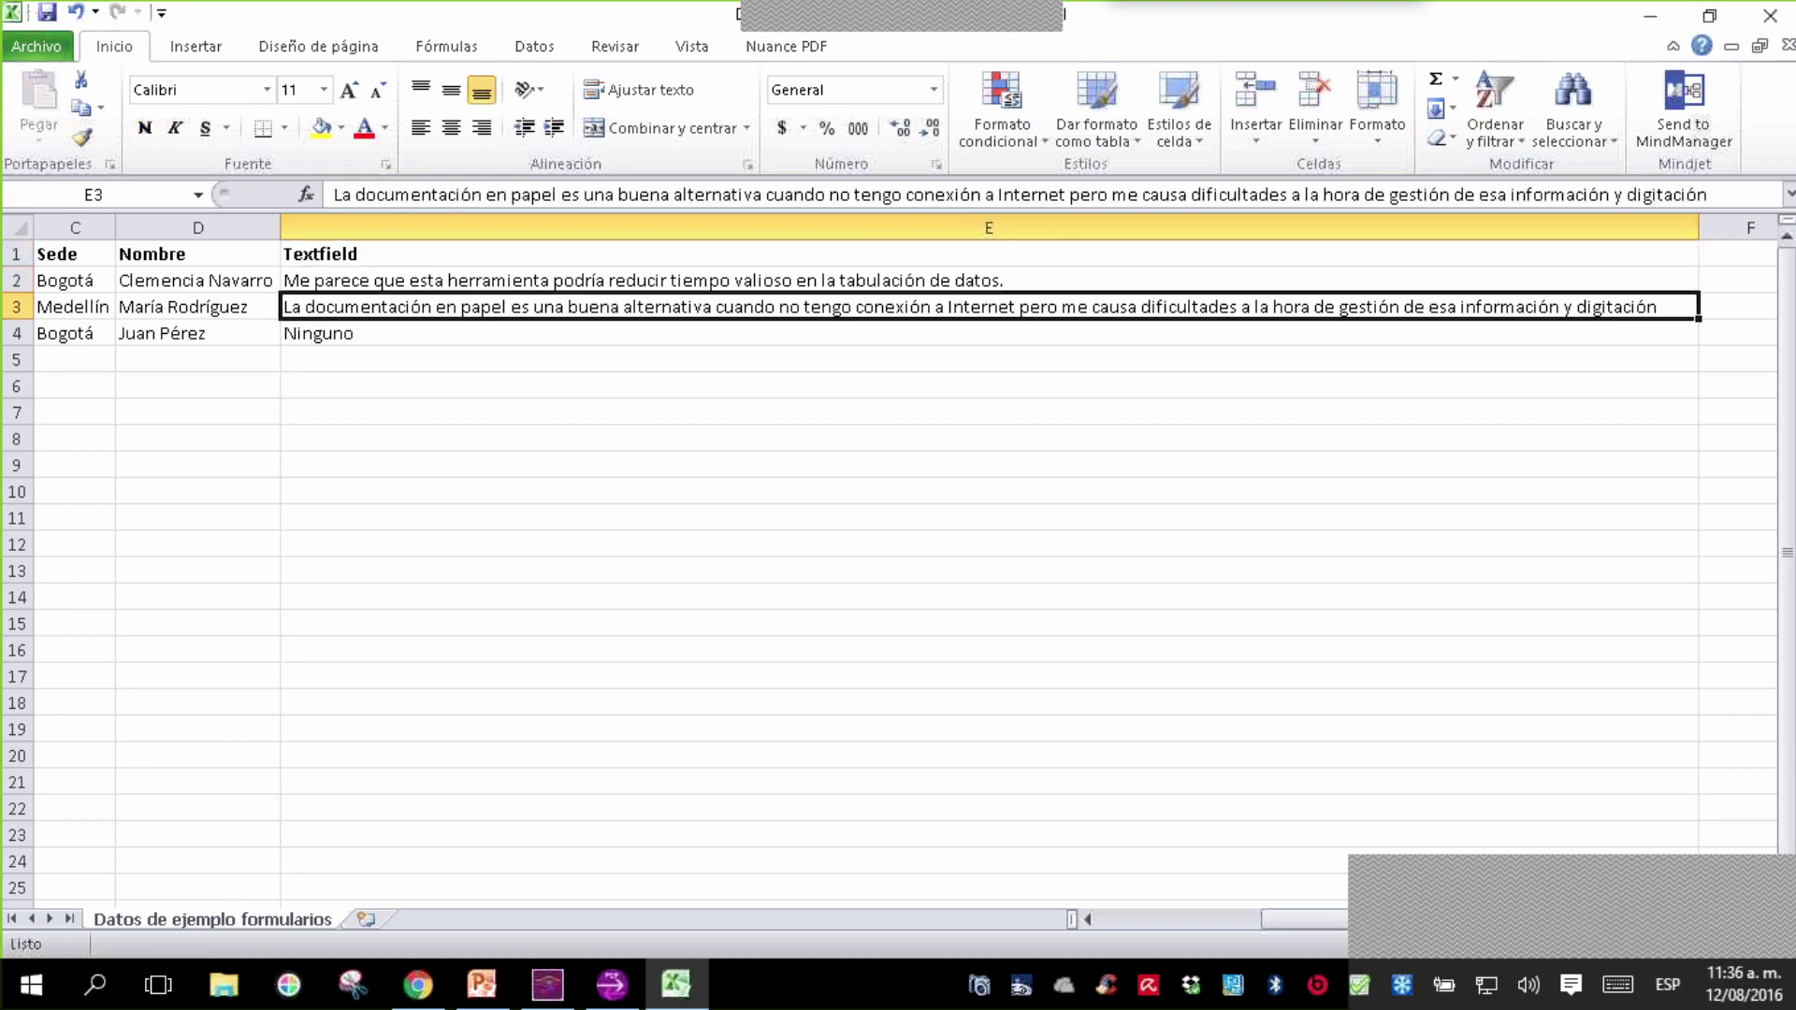
pyautogui.press('Down')
pyautogui.press('Down')
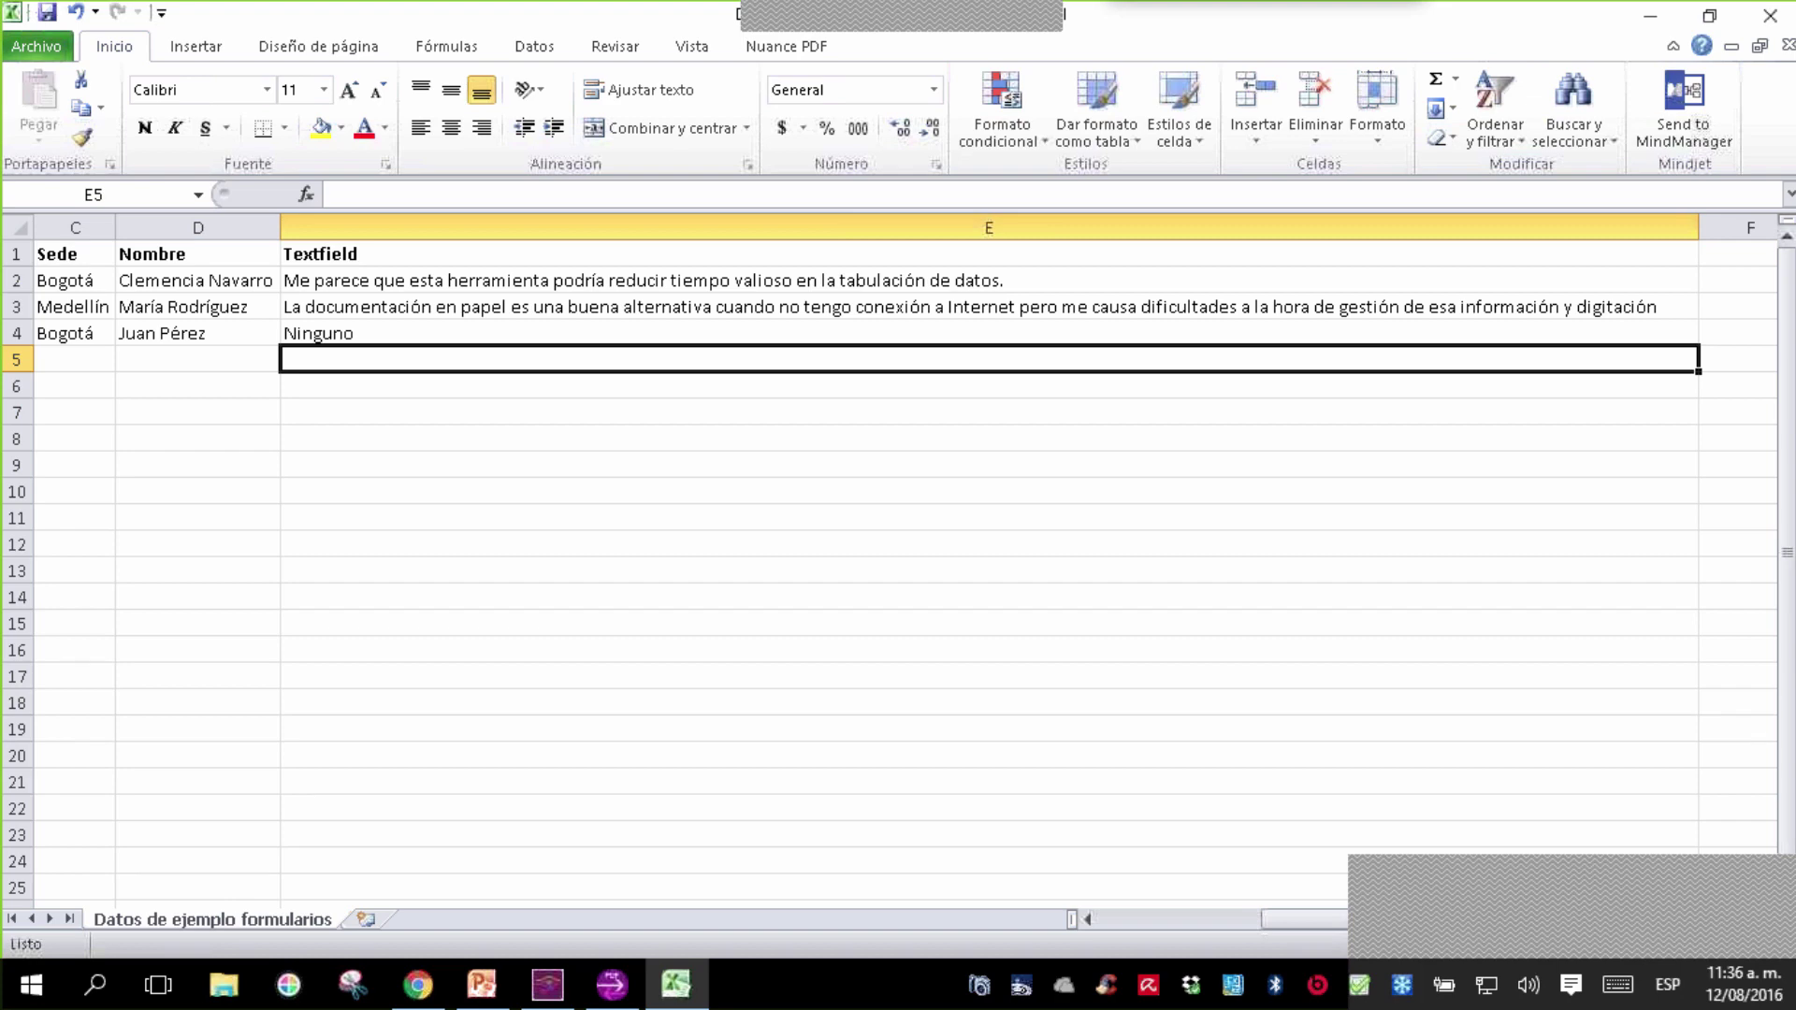
pyautogui.press('Left')
pyautogui.press('Left')
pyautogui.press('Left')
pyautogui.press('Left')
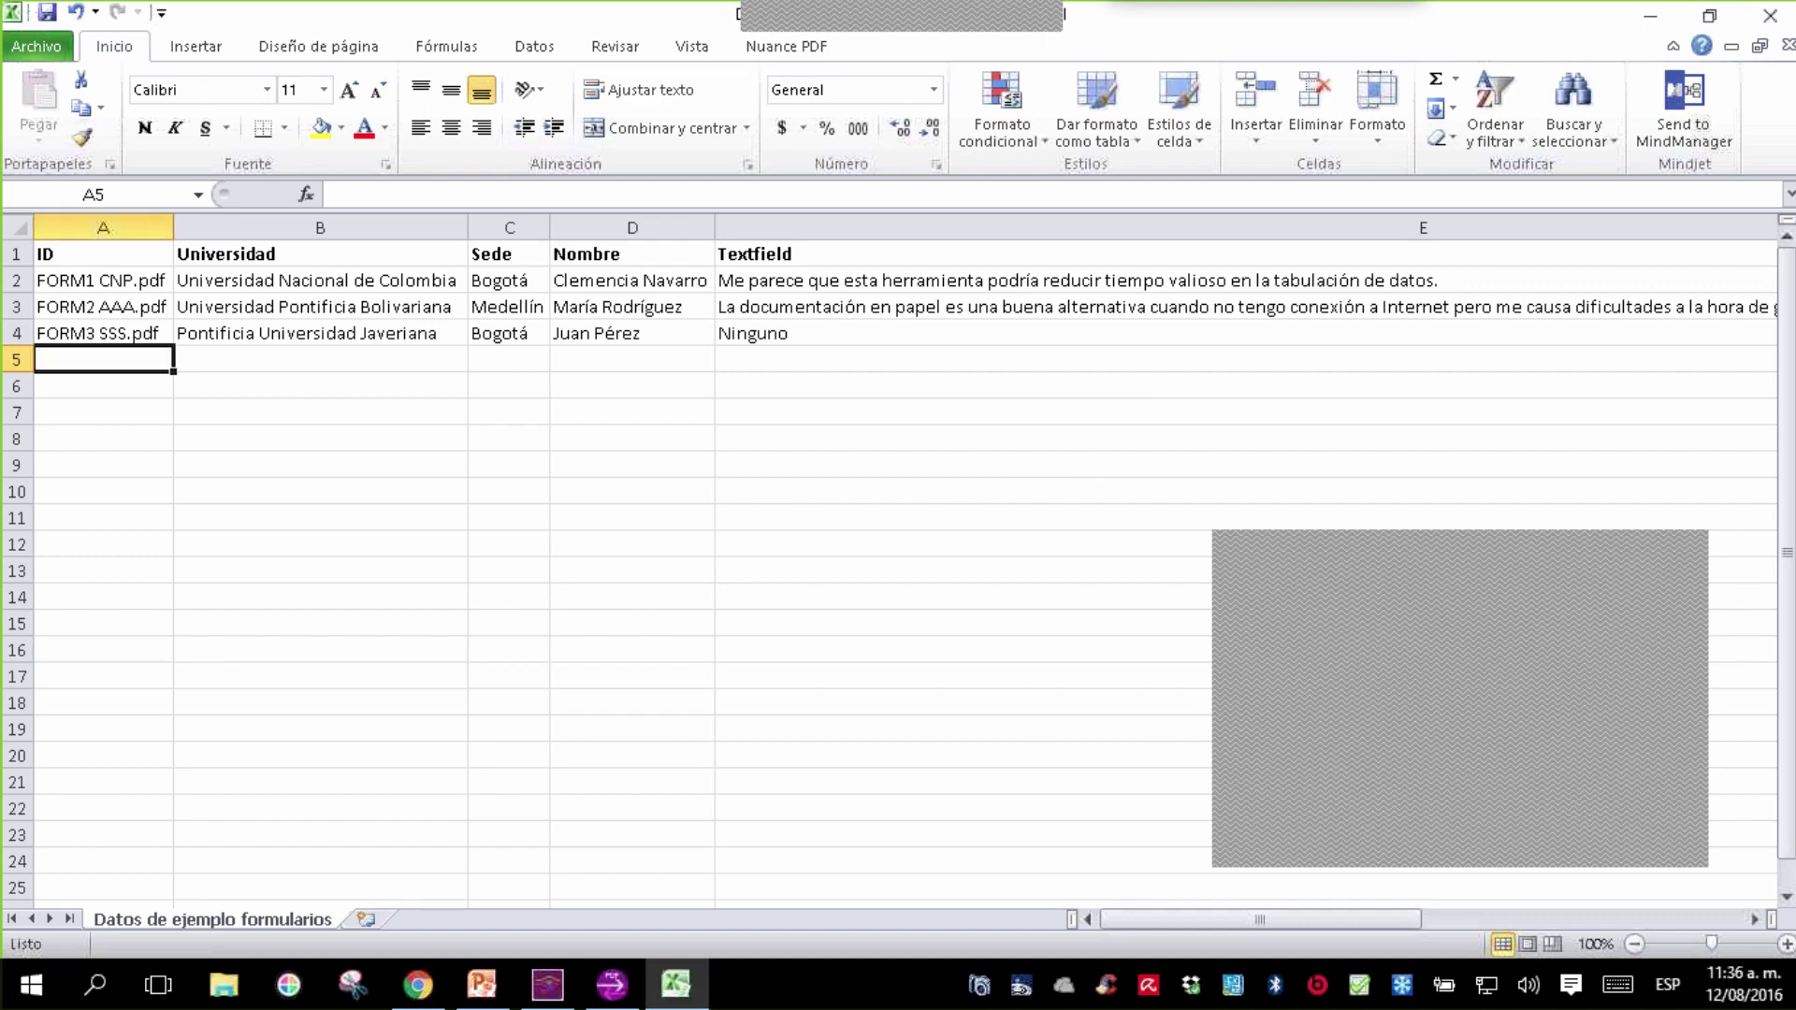
pyautogui.click(1007, 413)
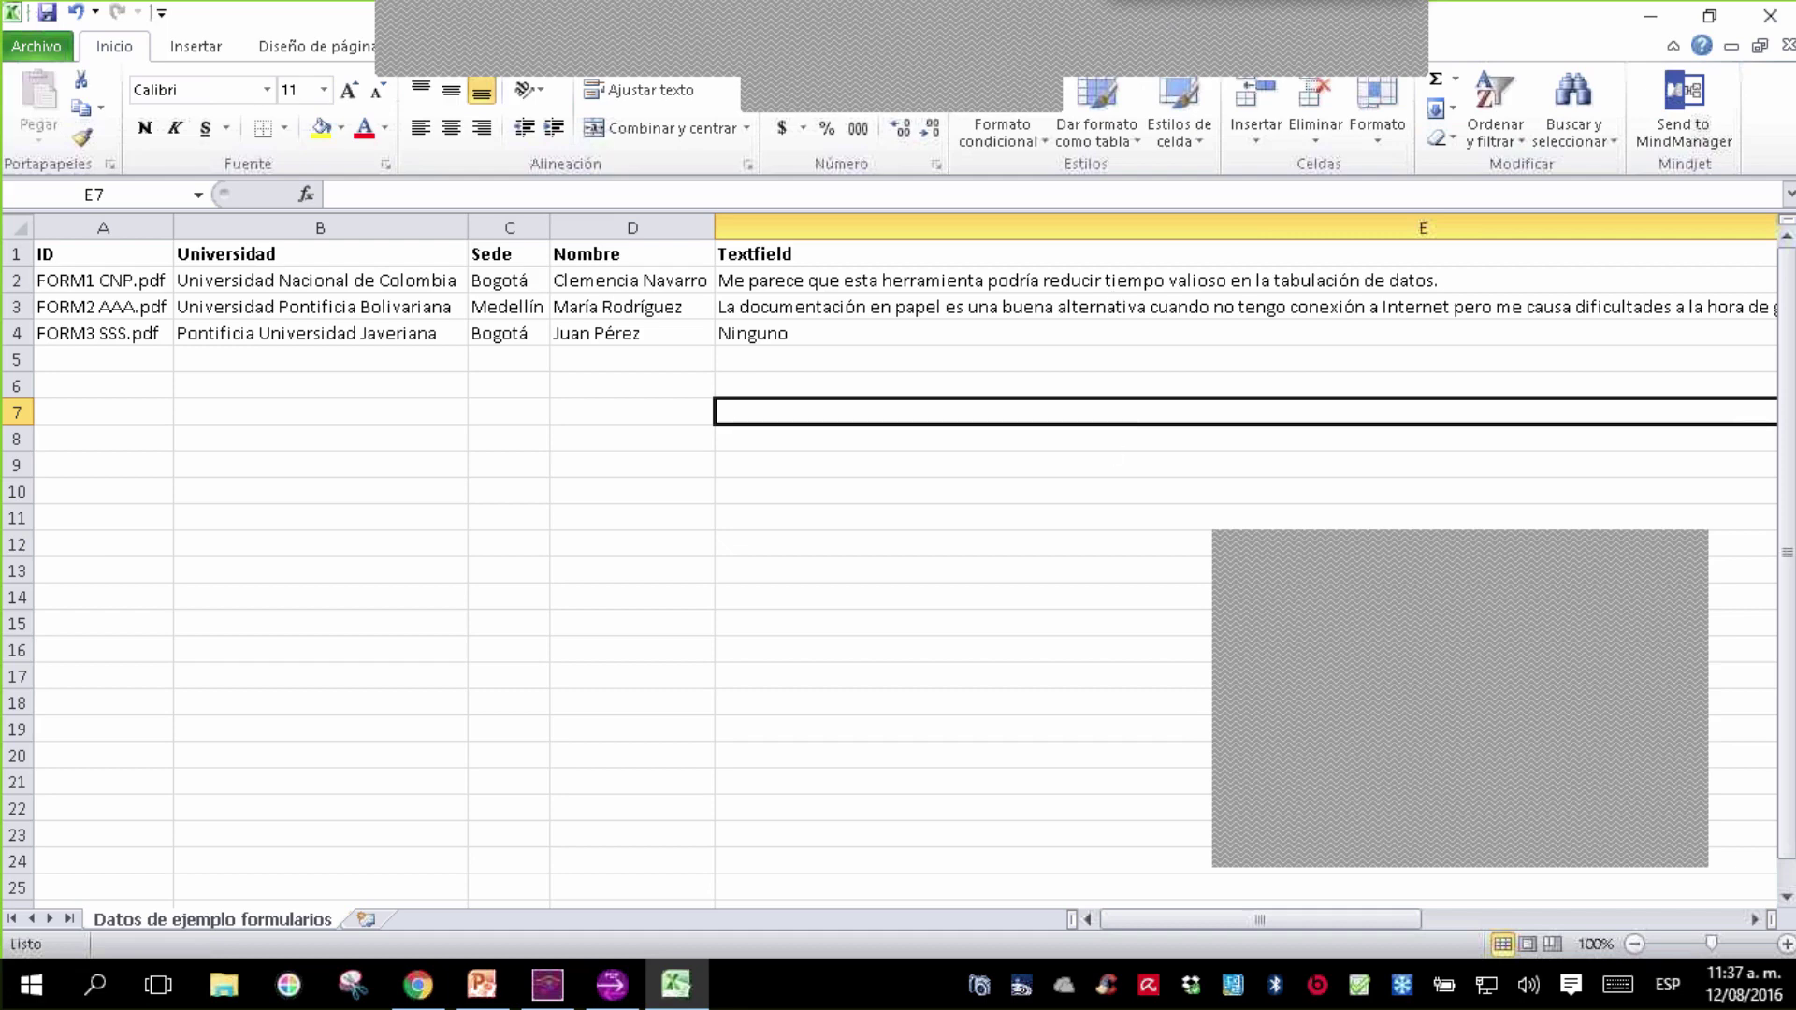
pyautogui.click(1410, 39)
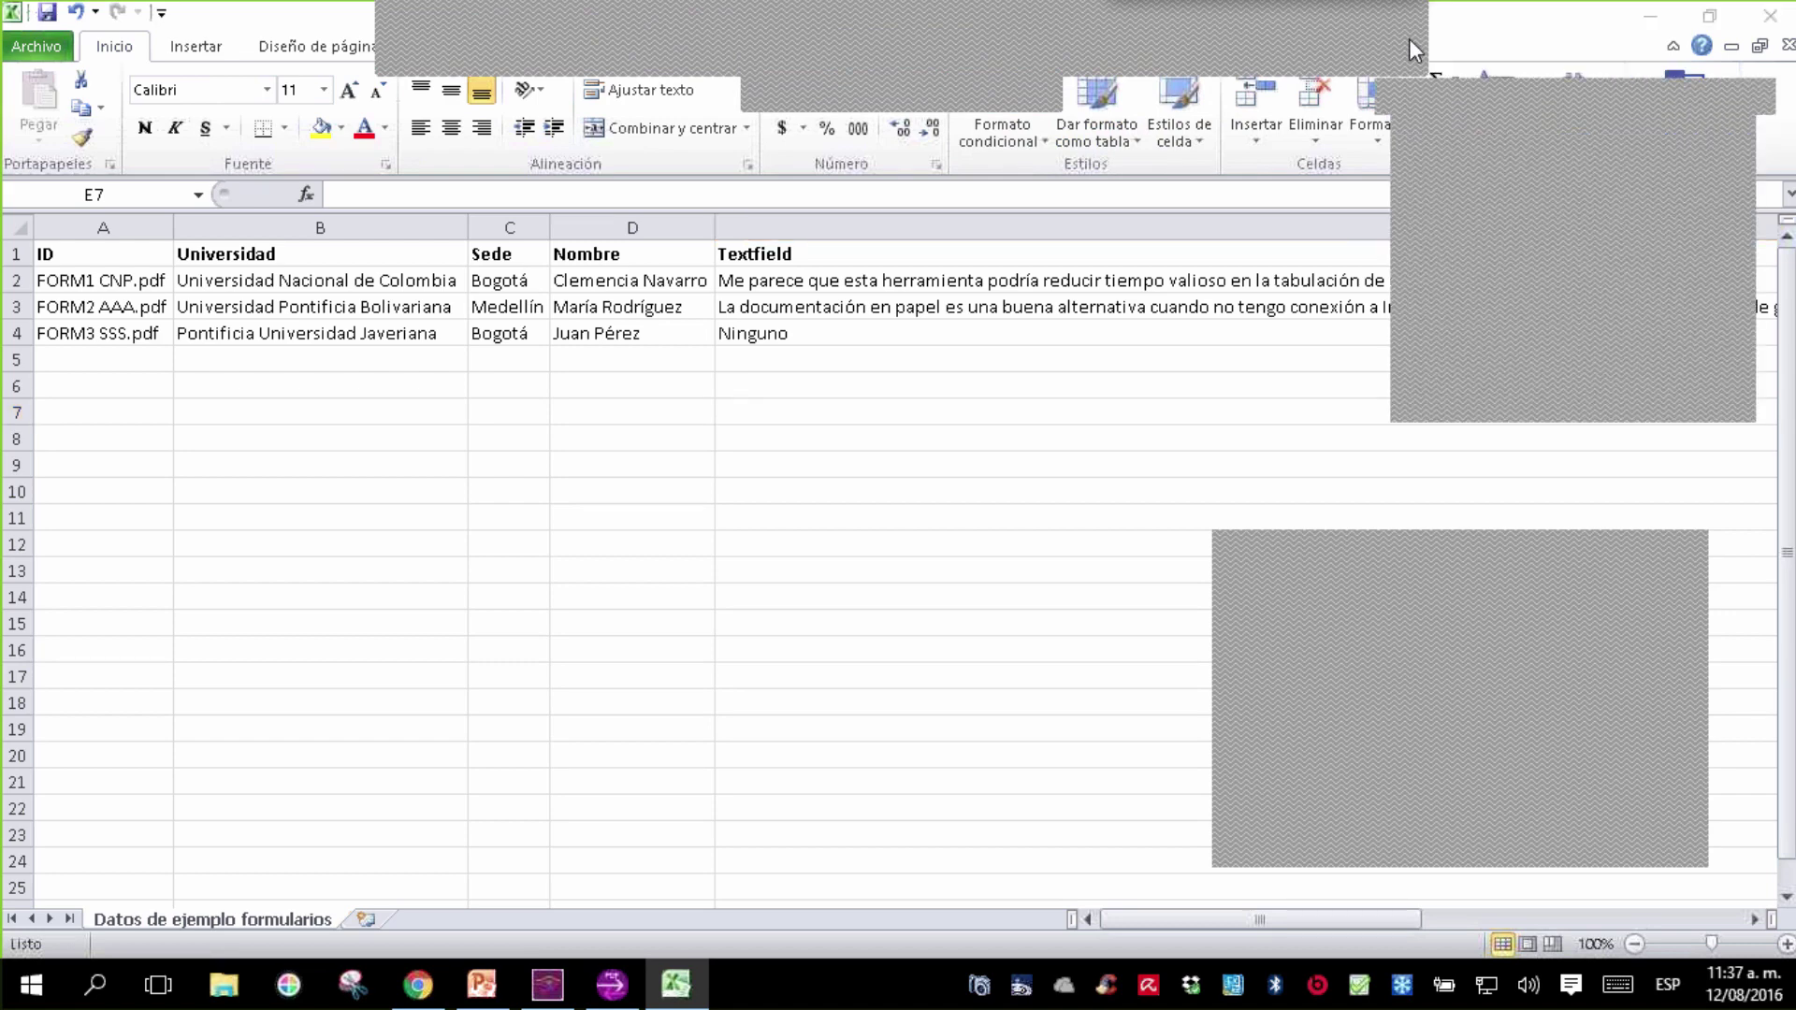
pyautogui.click(1447, 103)
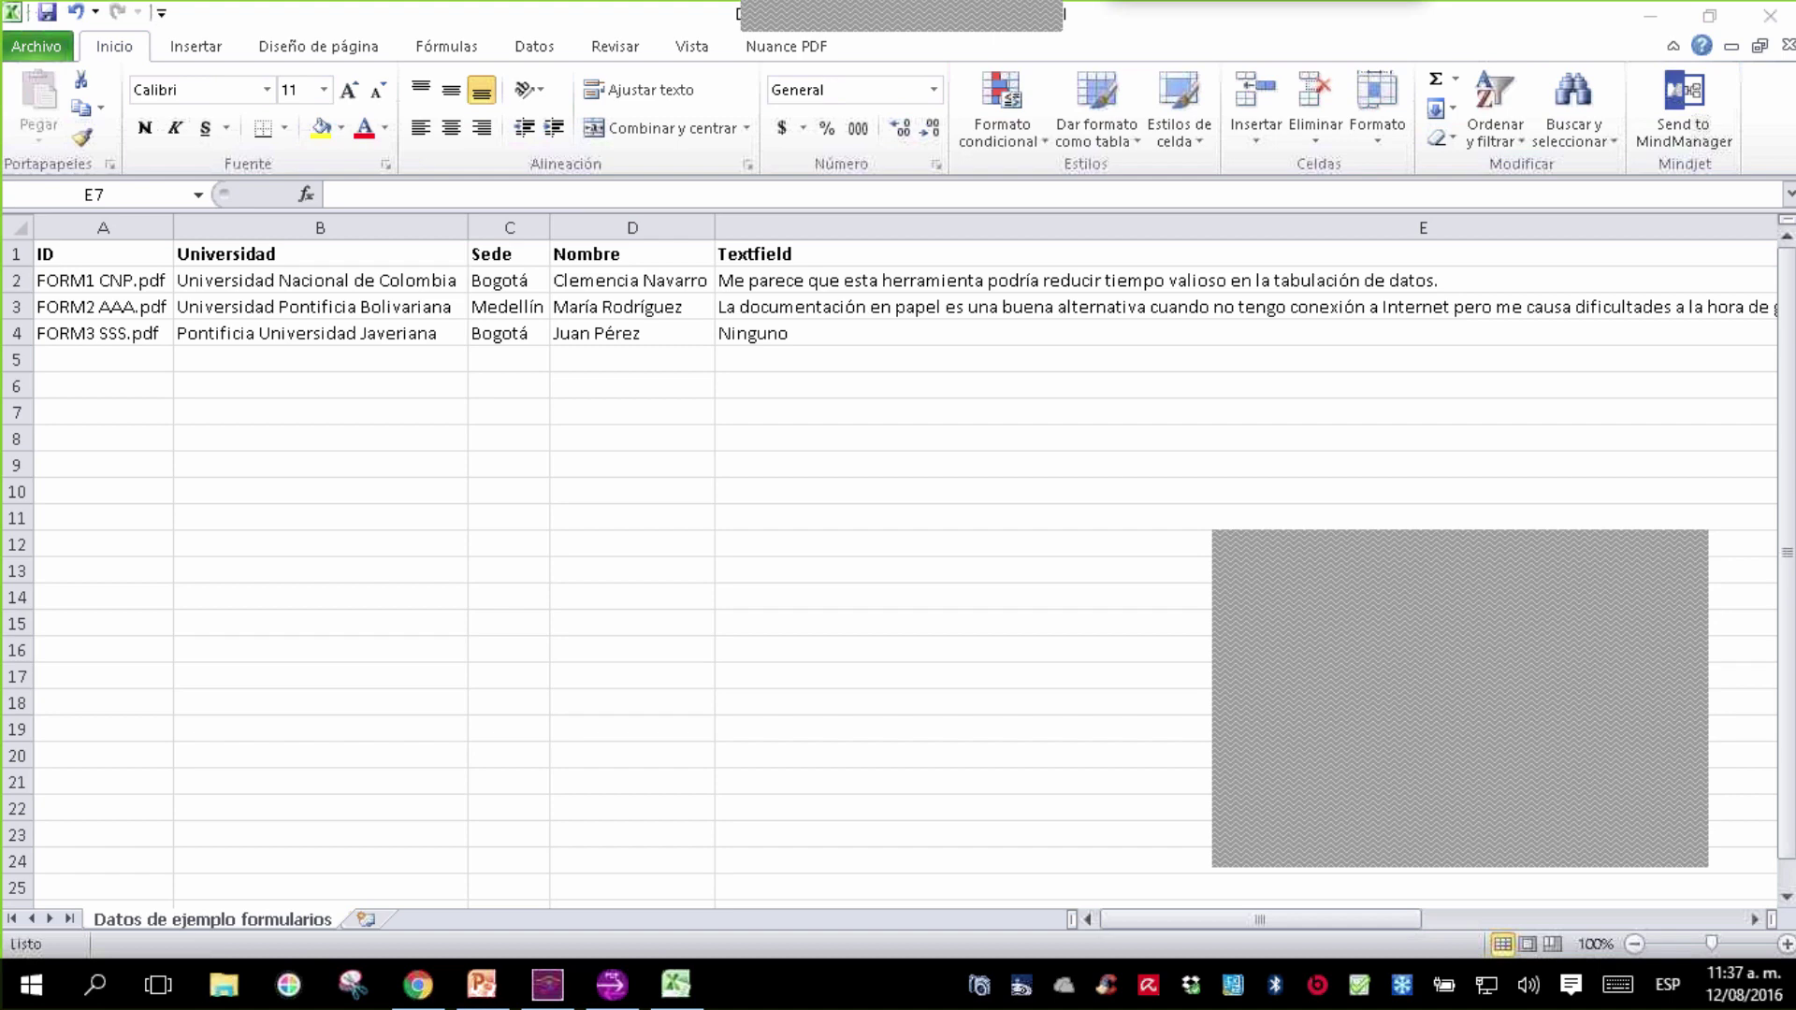
# - Review the headers and three records with the arrow keys, then switch to the PowerPoint presentation
pyautogui.click(1692, 561)
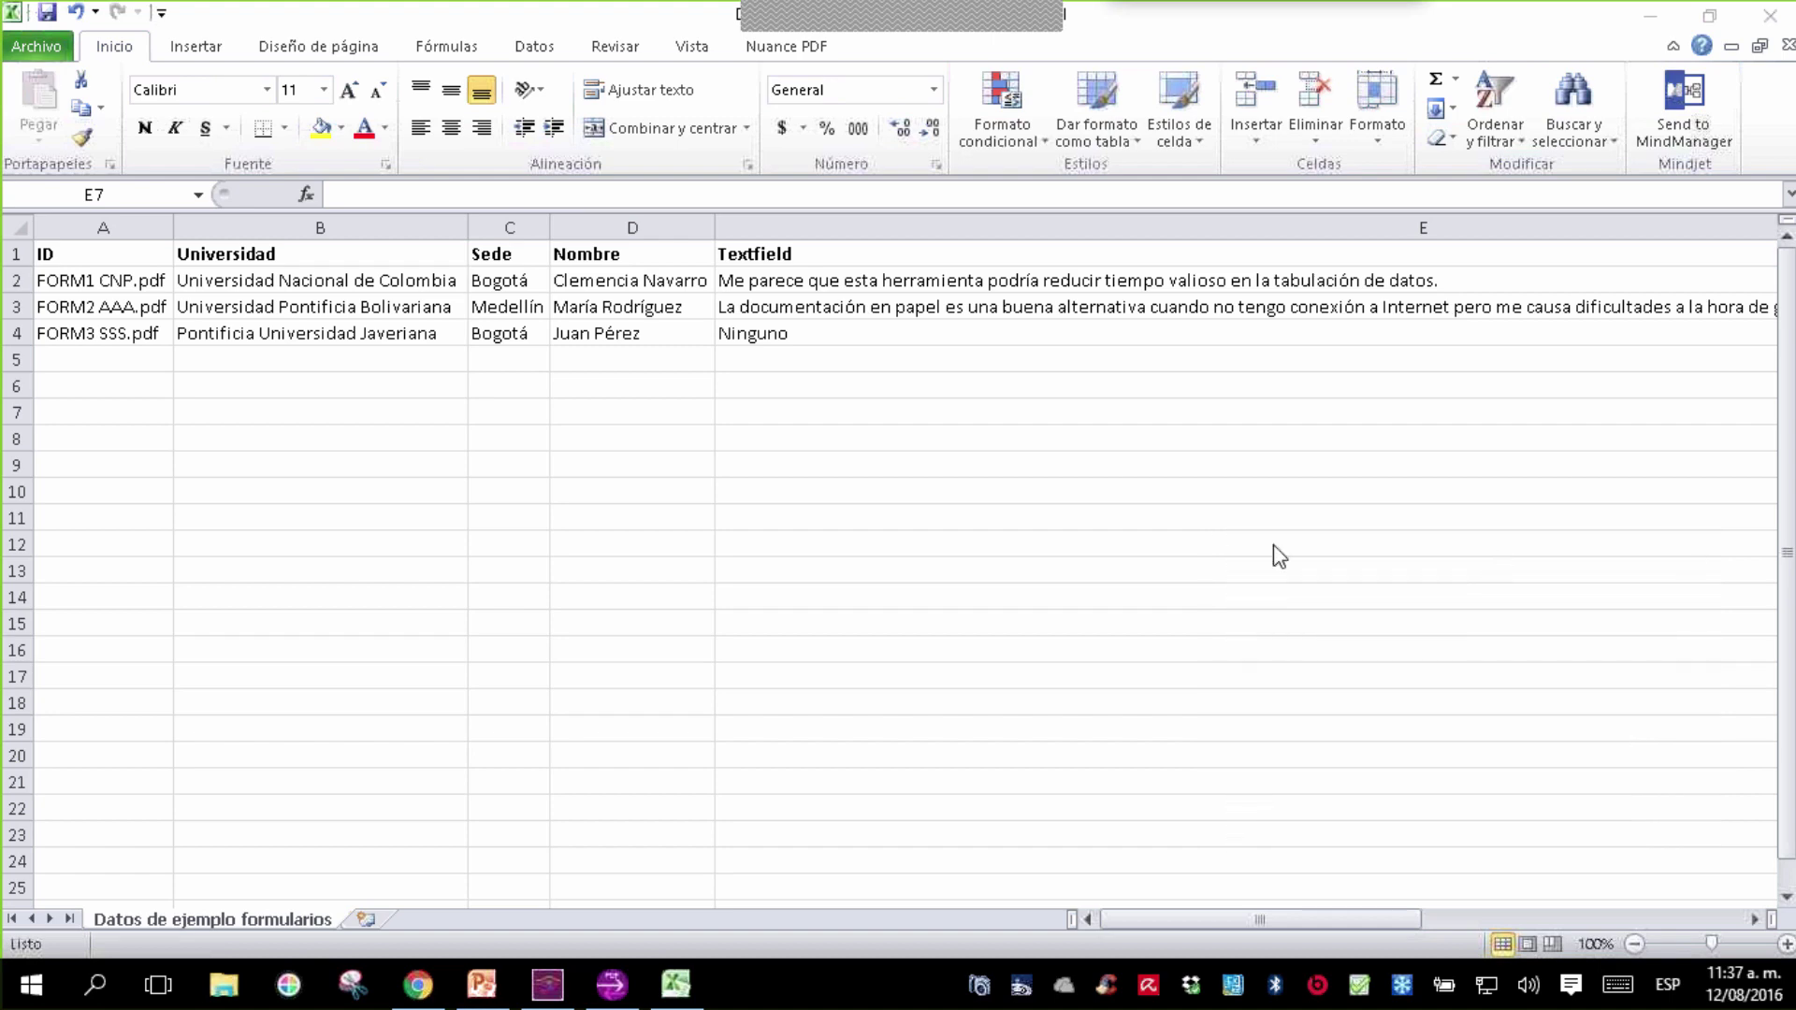
pyautogui.press('Left')
pyautogui.press('Left')
pyautogui.press('Left')
pyautogui.press('Left')
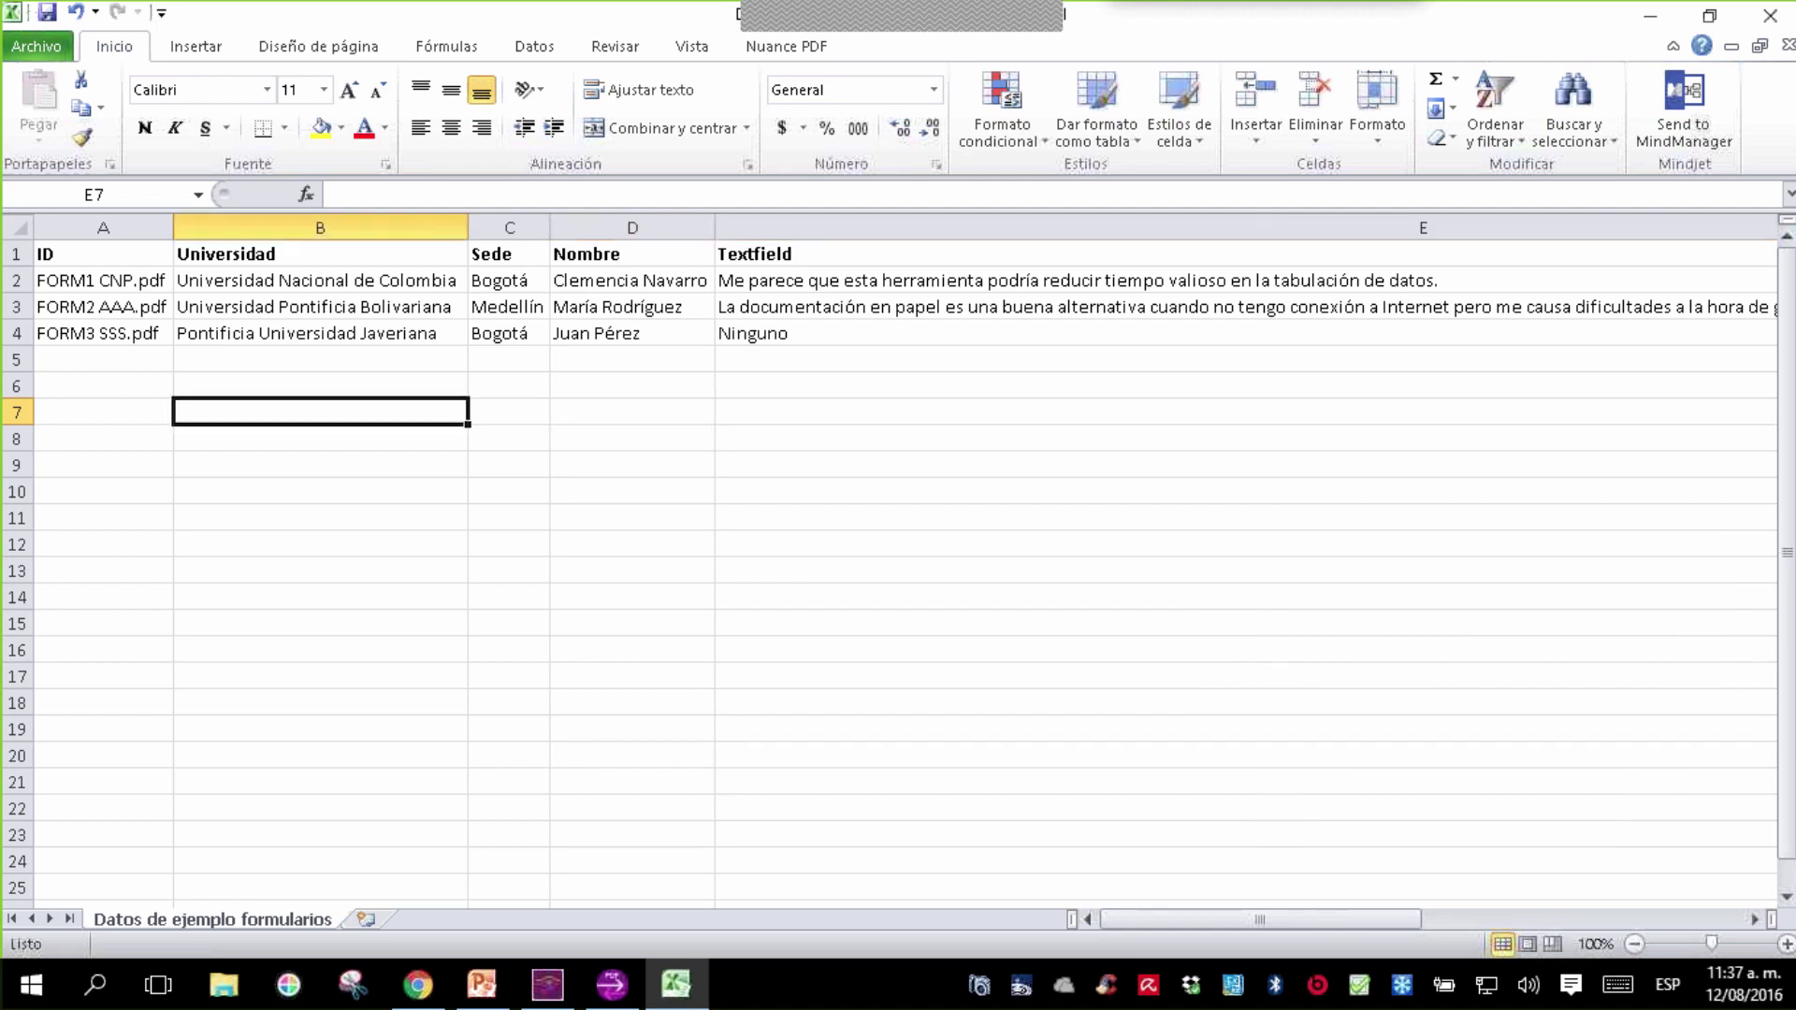
pyautogui.press('Up')
pyautogui.press('Up')
pyautogui.press('Up')
pyautogui.press('Up')
pyautogui.press('Up')
pyautogui.press('Up')
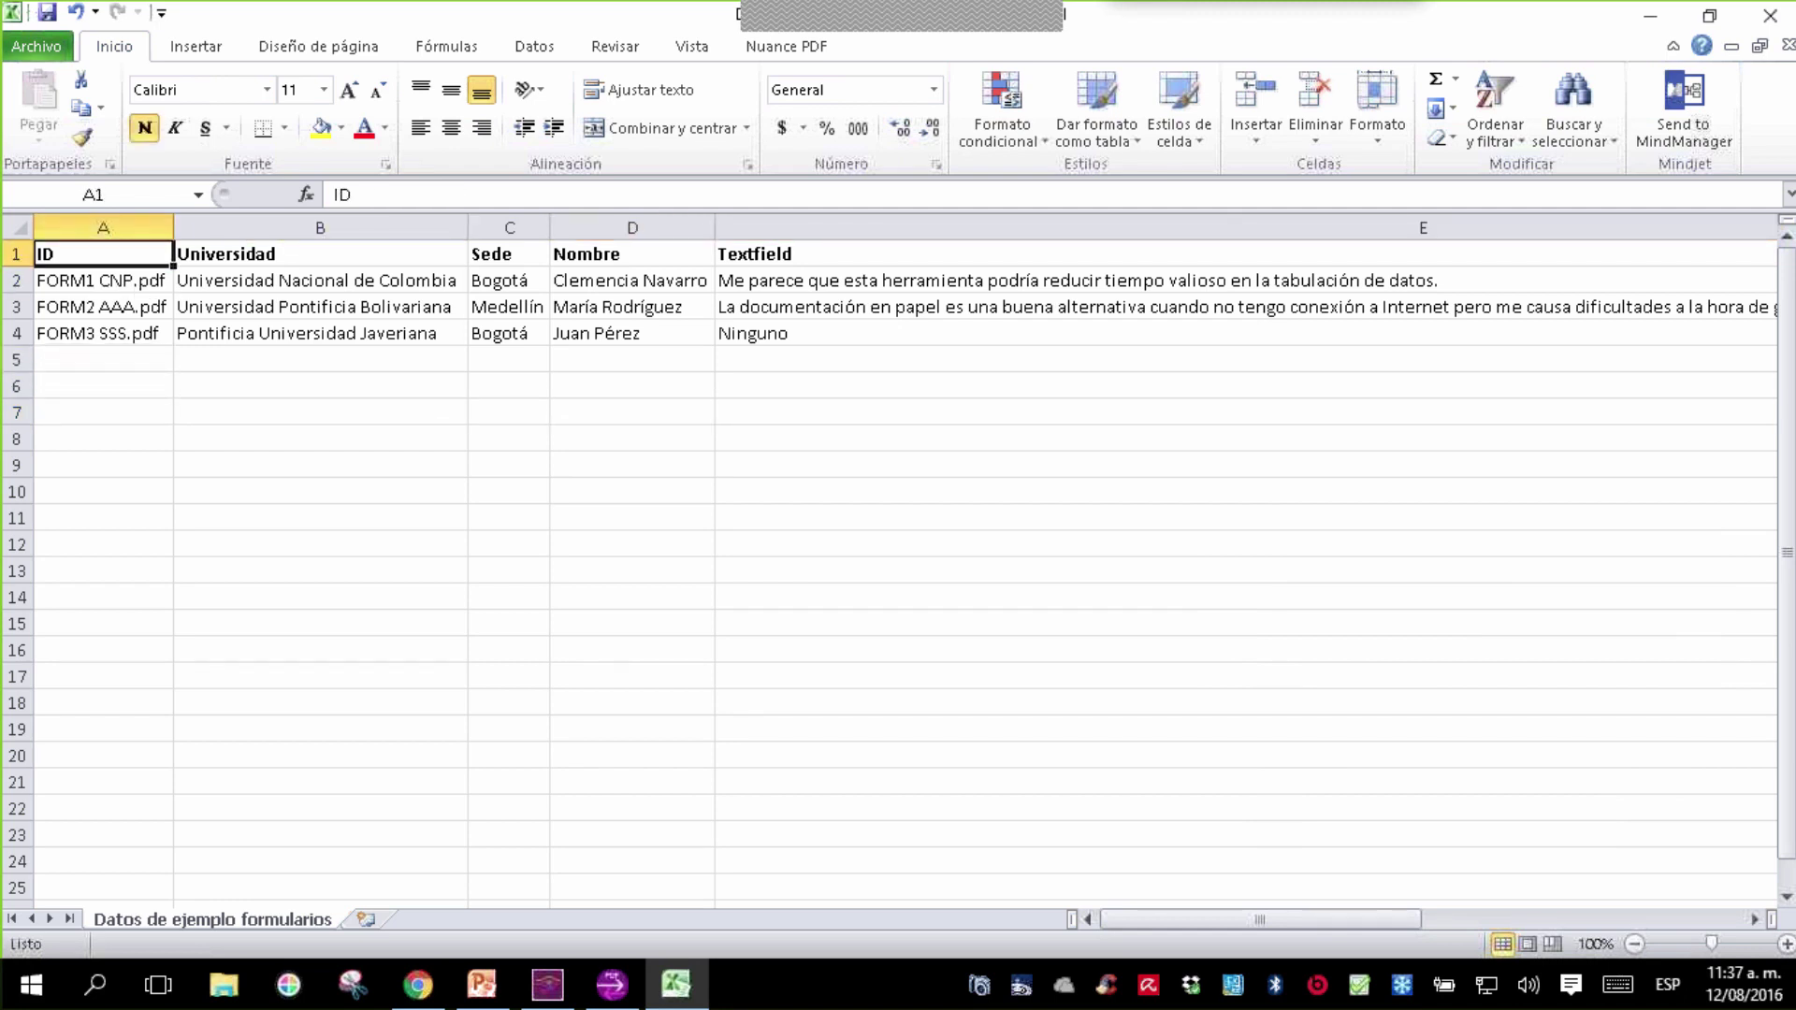
pyautogui.press('Right')
pyautogui.press('Right')
pyautogui.press('Right')
pyautogui.press('Right')
pyautogui.press('Right')
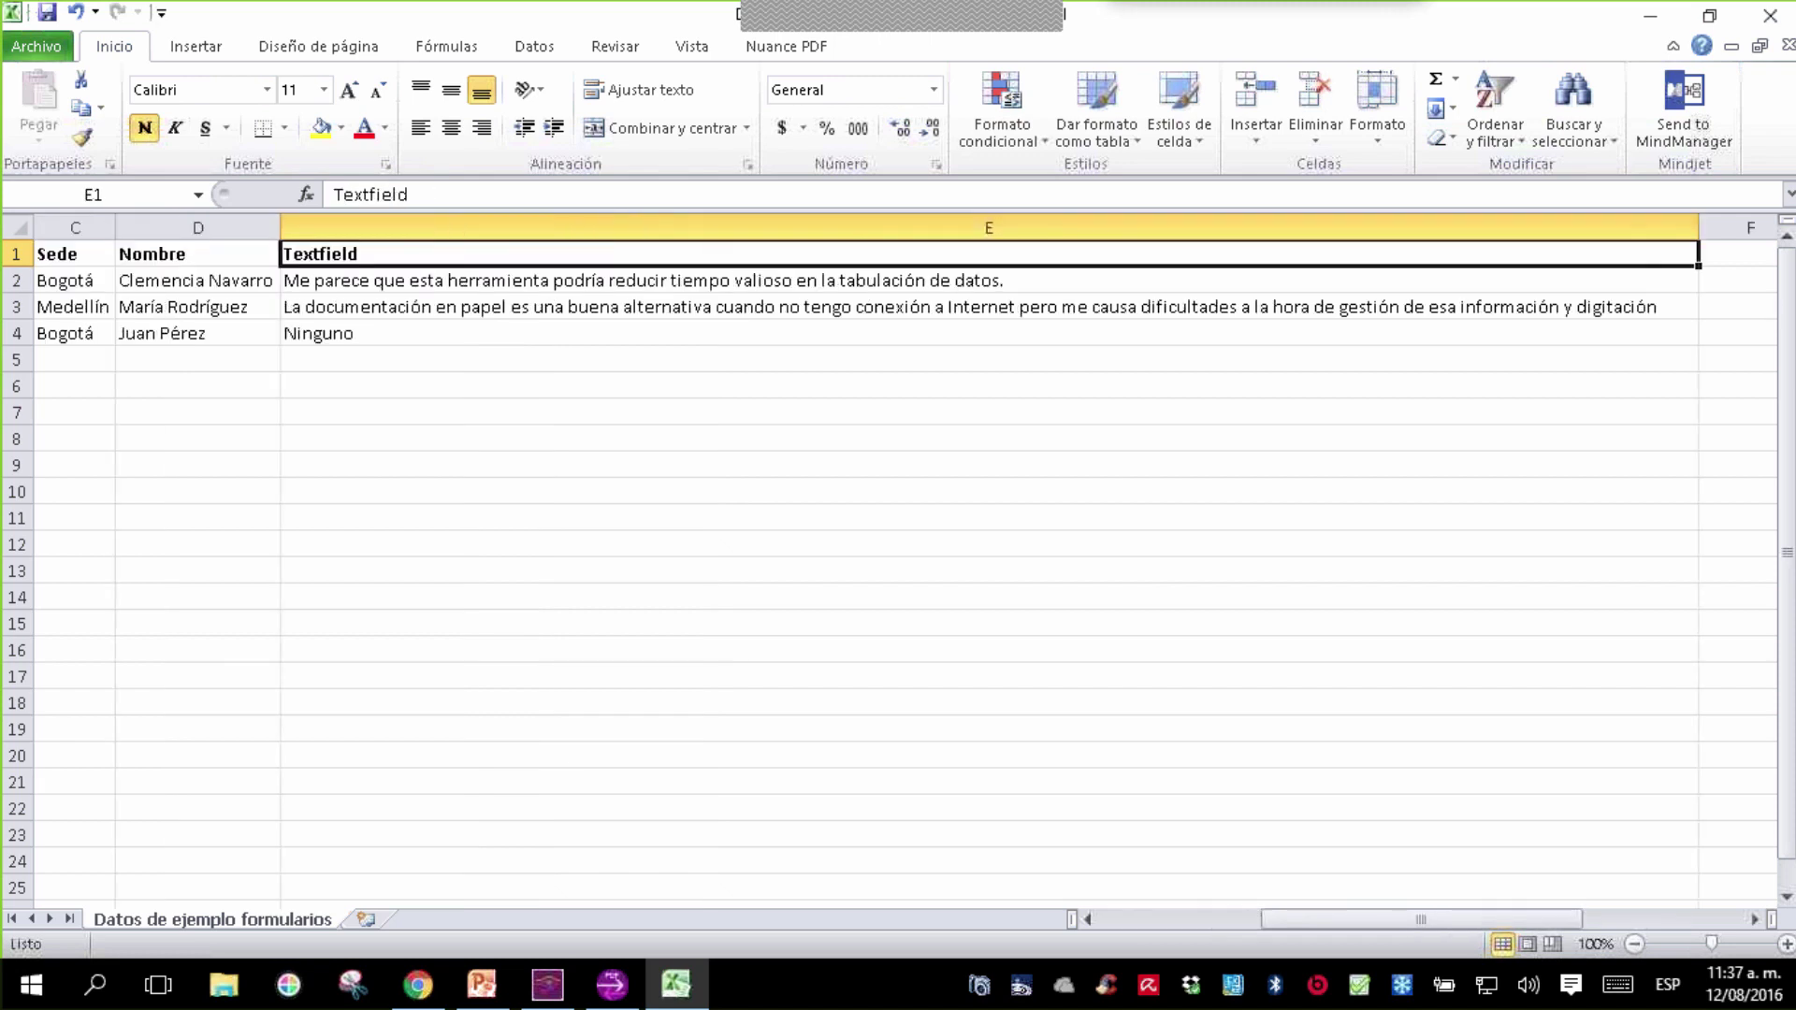
pyautogui.press('Left')
pyautogui.press('Left')
pyautogui.press('Home')
pyautogui.press('Down')
pyautogui.press('Down')
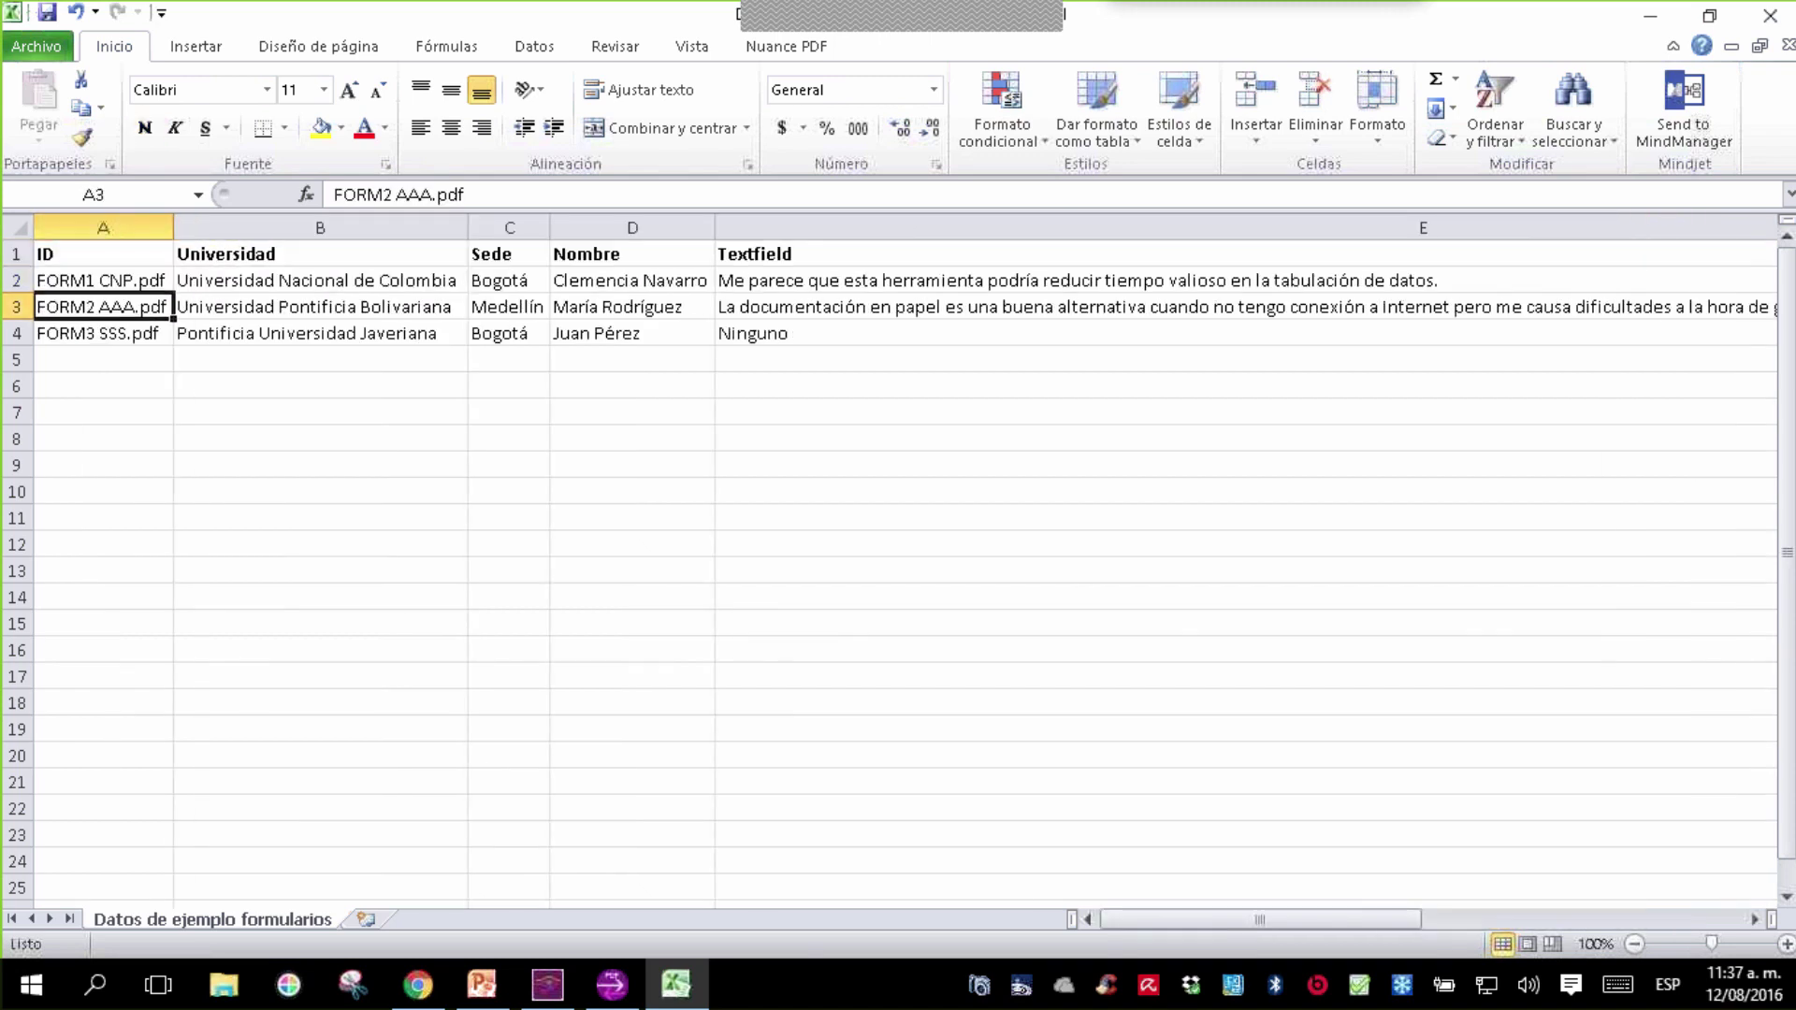
pyautogui.press('Down')
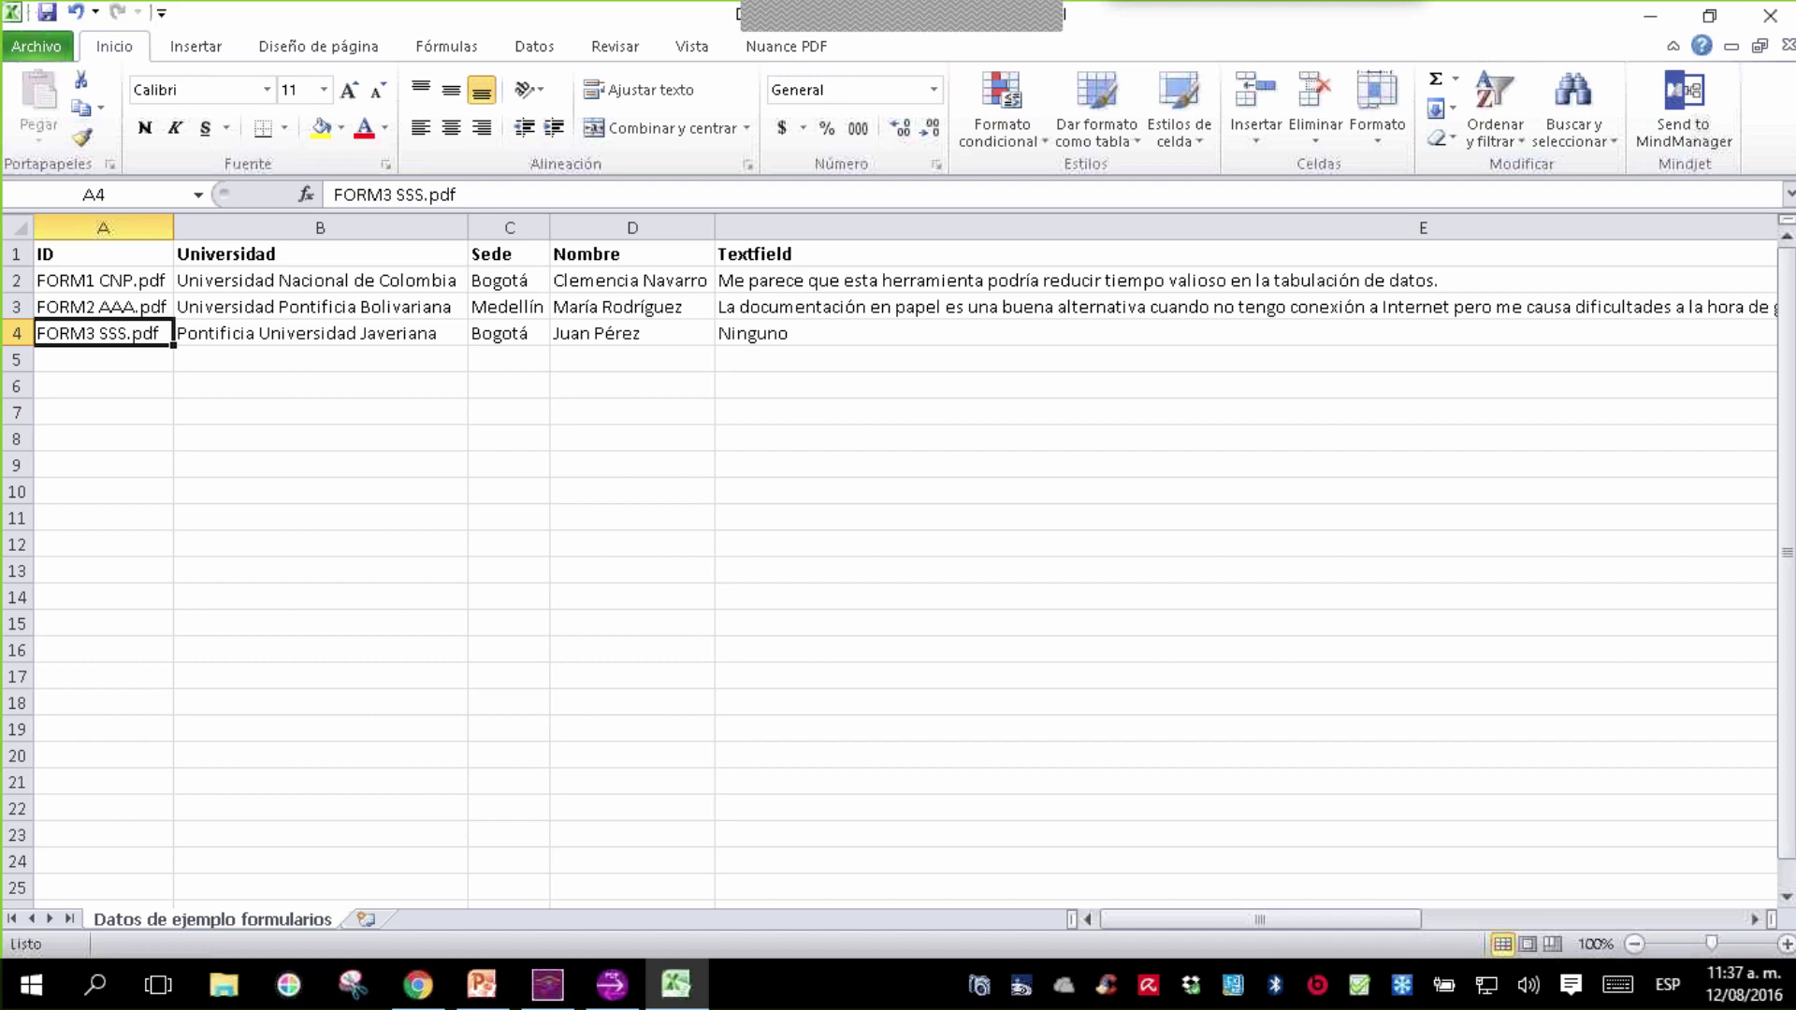
pyautogui.press('Down')
pyautogui.press('Right')
pyautogui.press('Right')
pyautogui.press('Right')
pyautogui.press('Right')
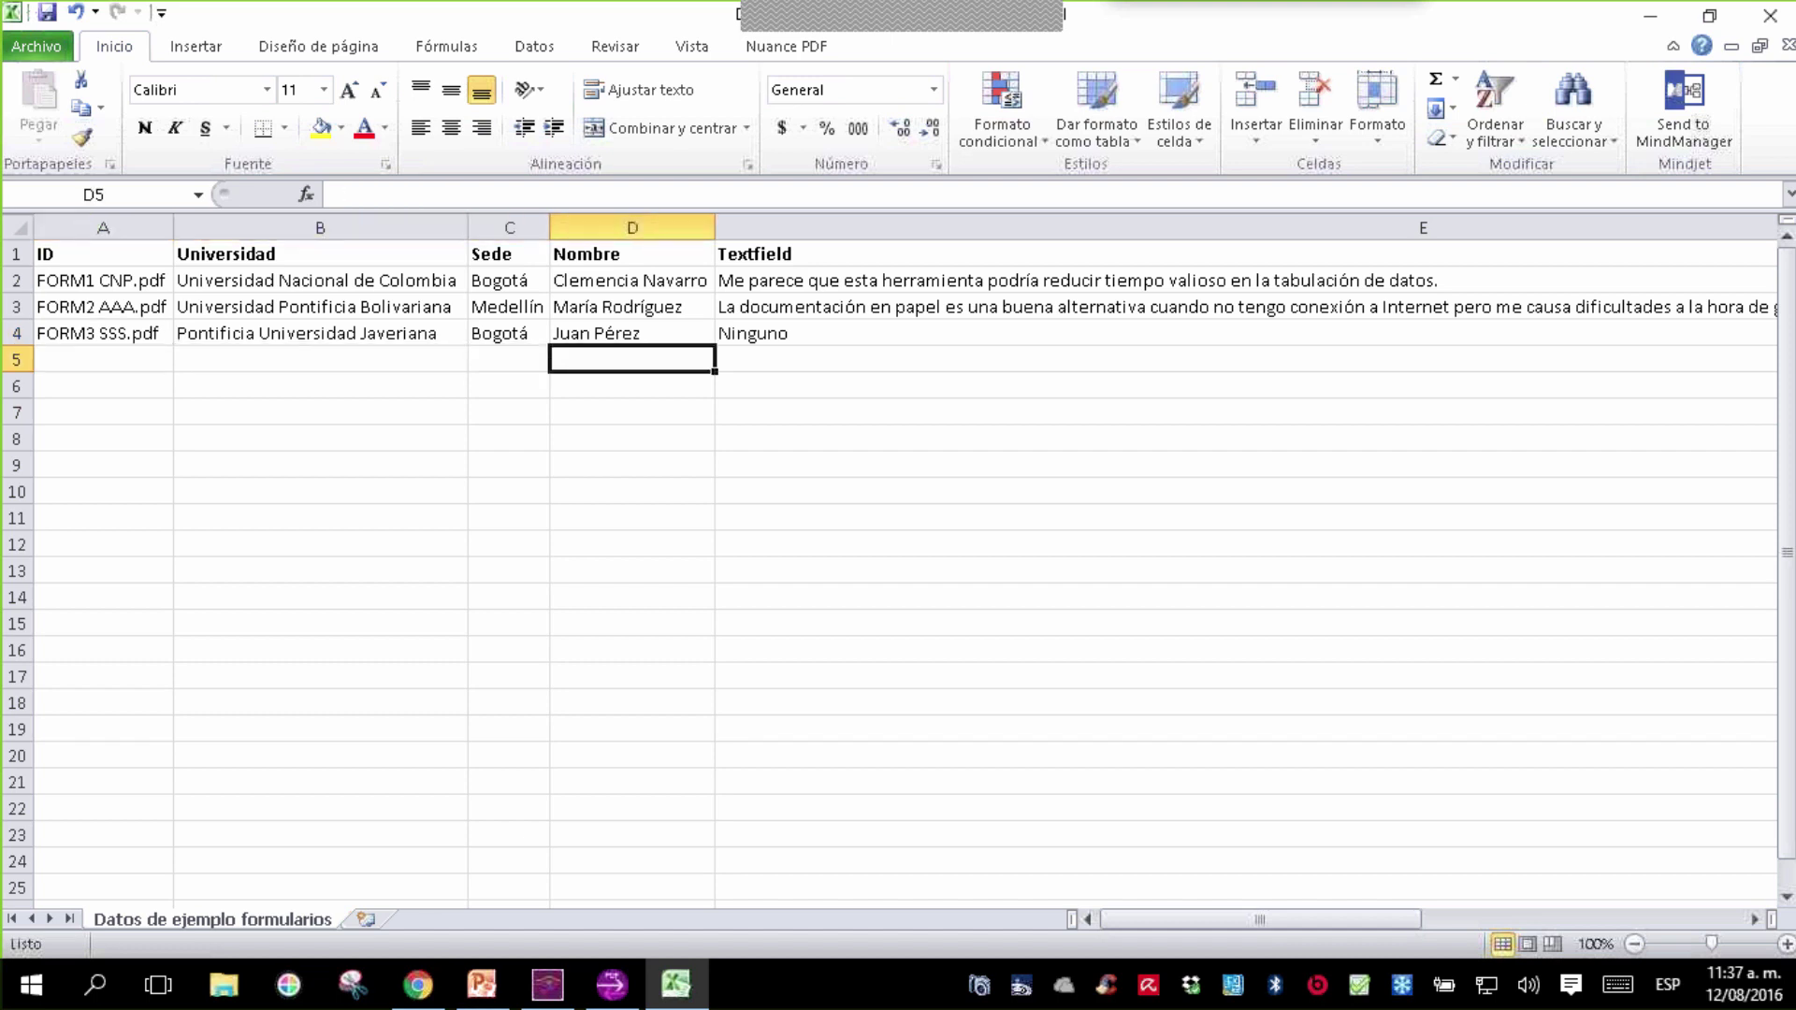
pyautogui.press('Left')
pyautogui.press('Left')
pyautogui.press('Left')
pyautogui.press('Left')
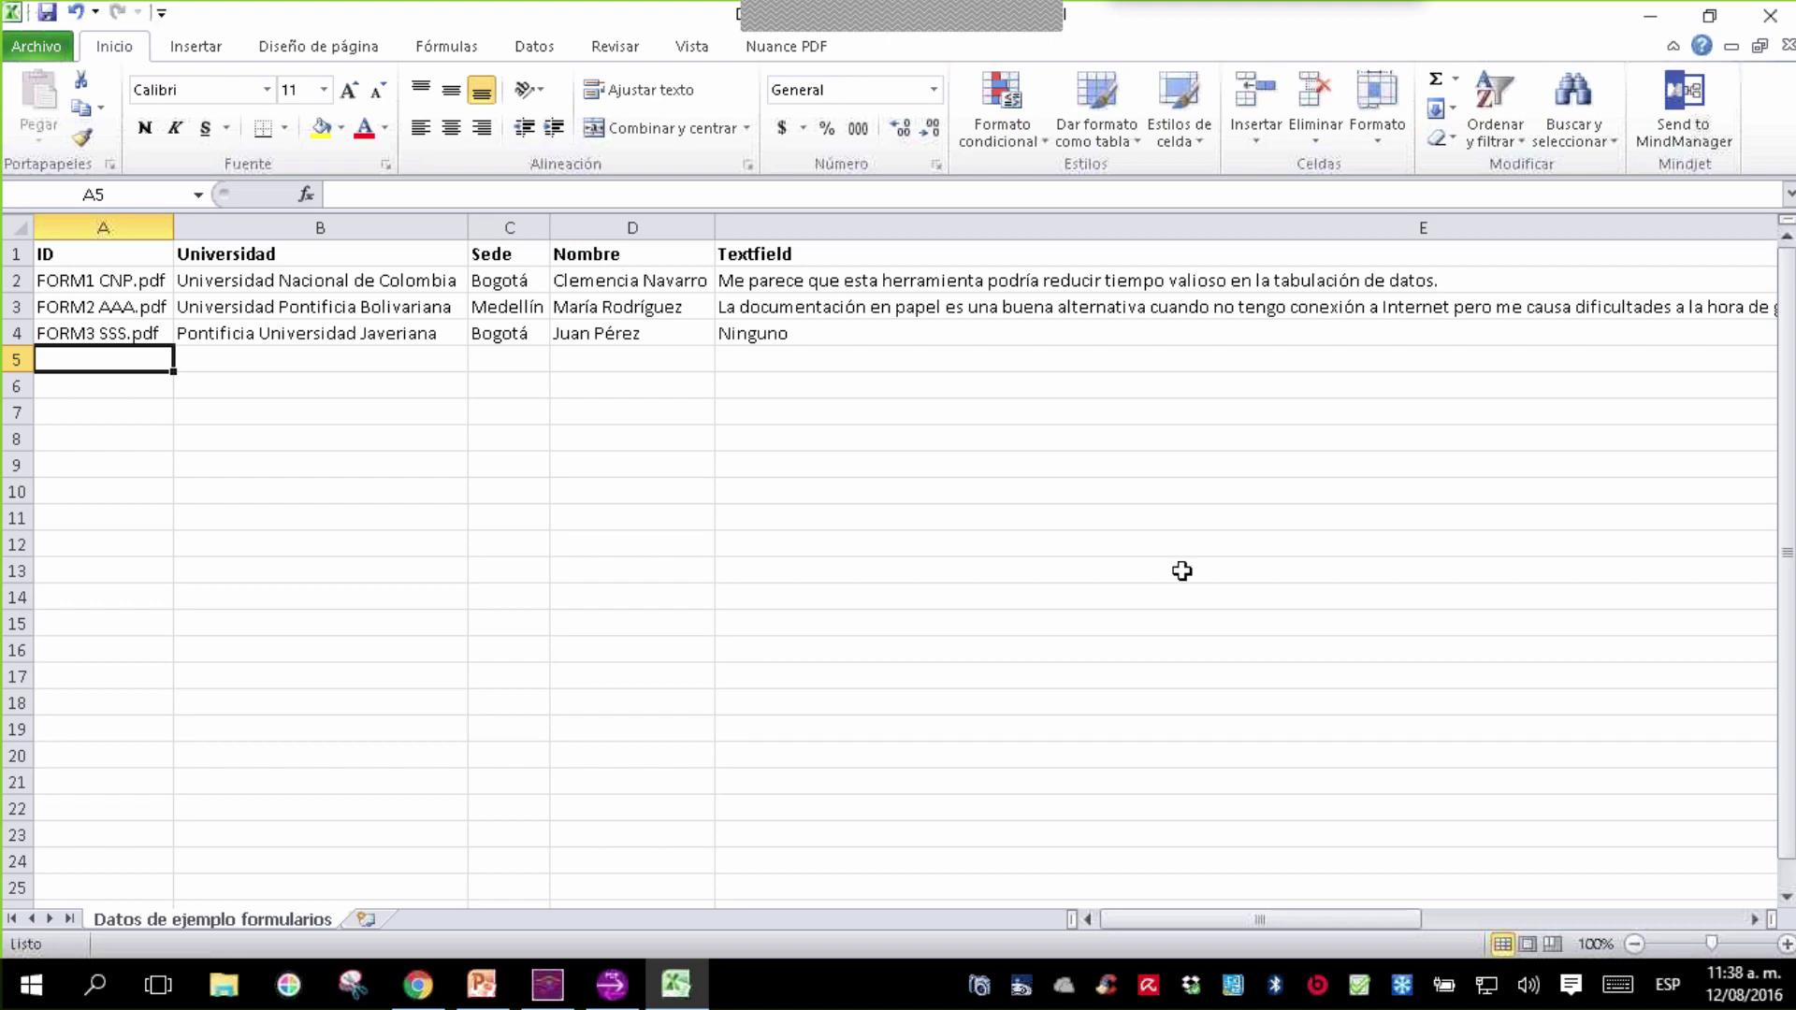
pyautogui.click(1182, 570)
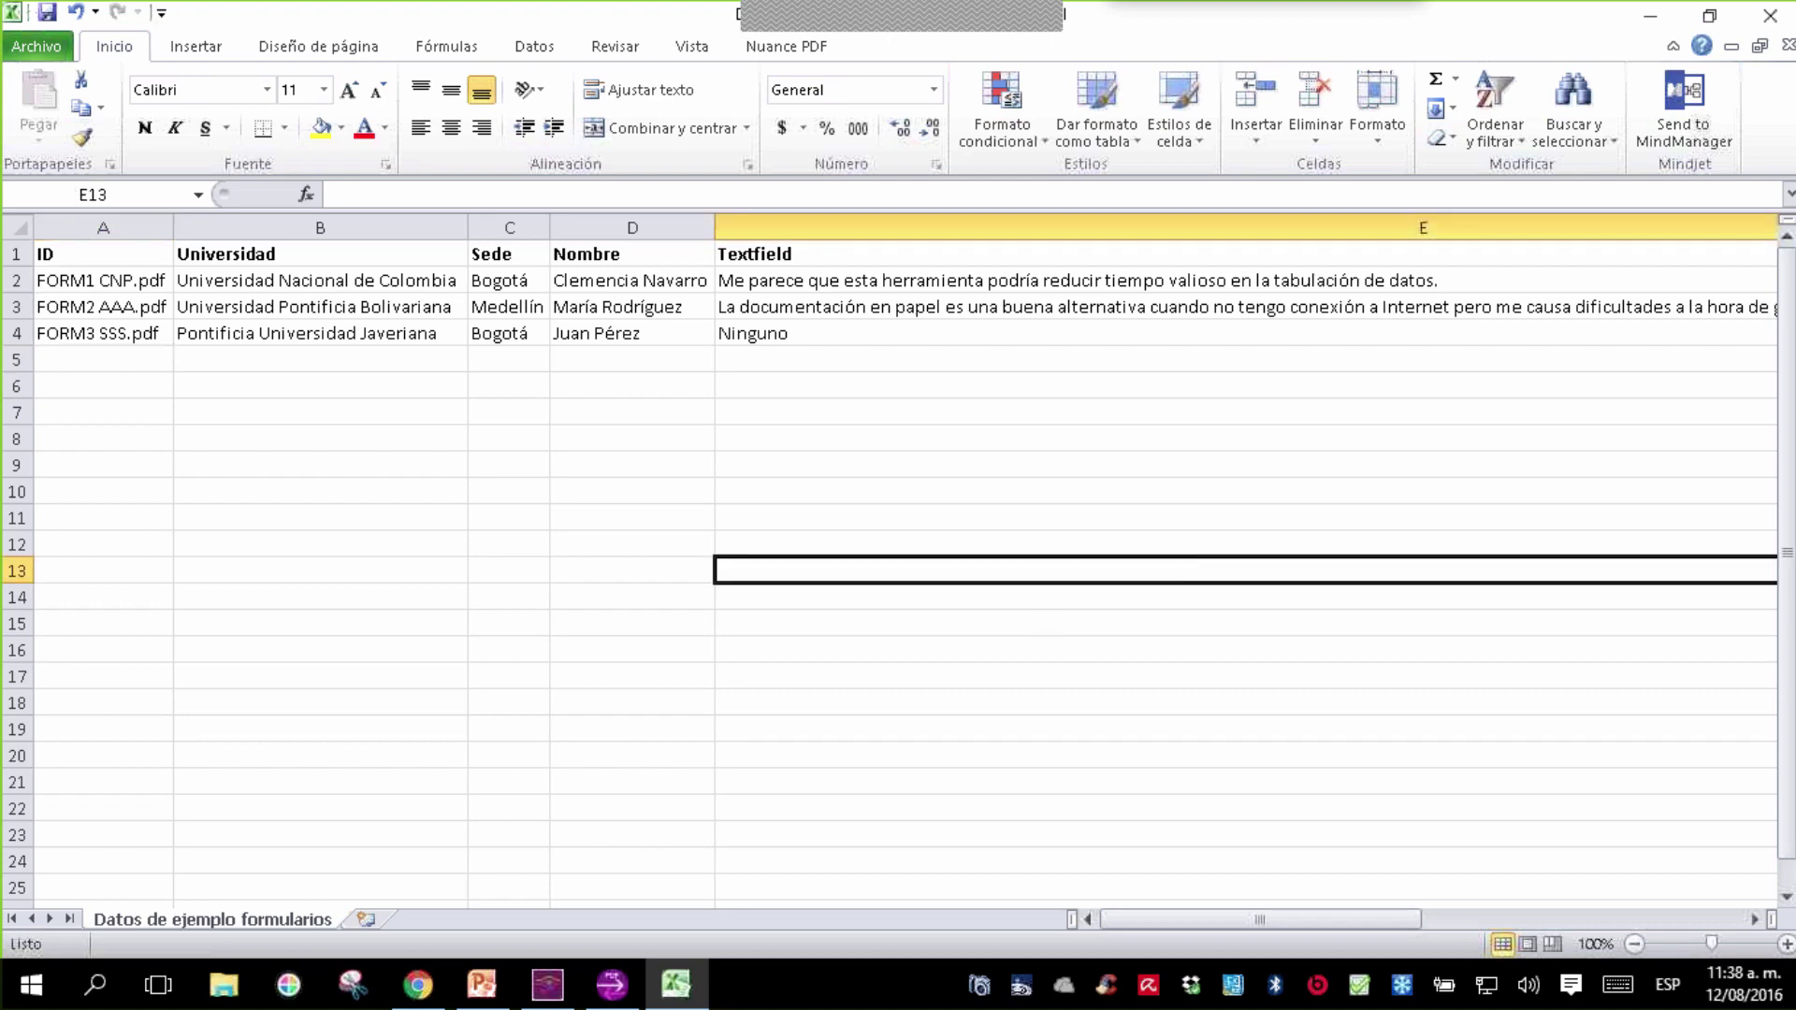
pyautogui.click(482, 984)
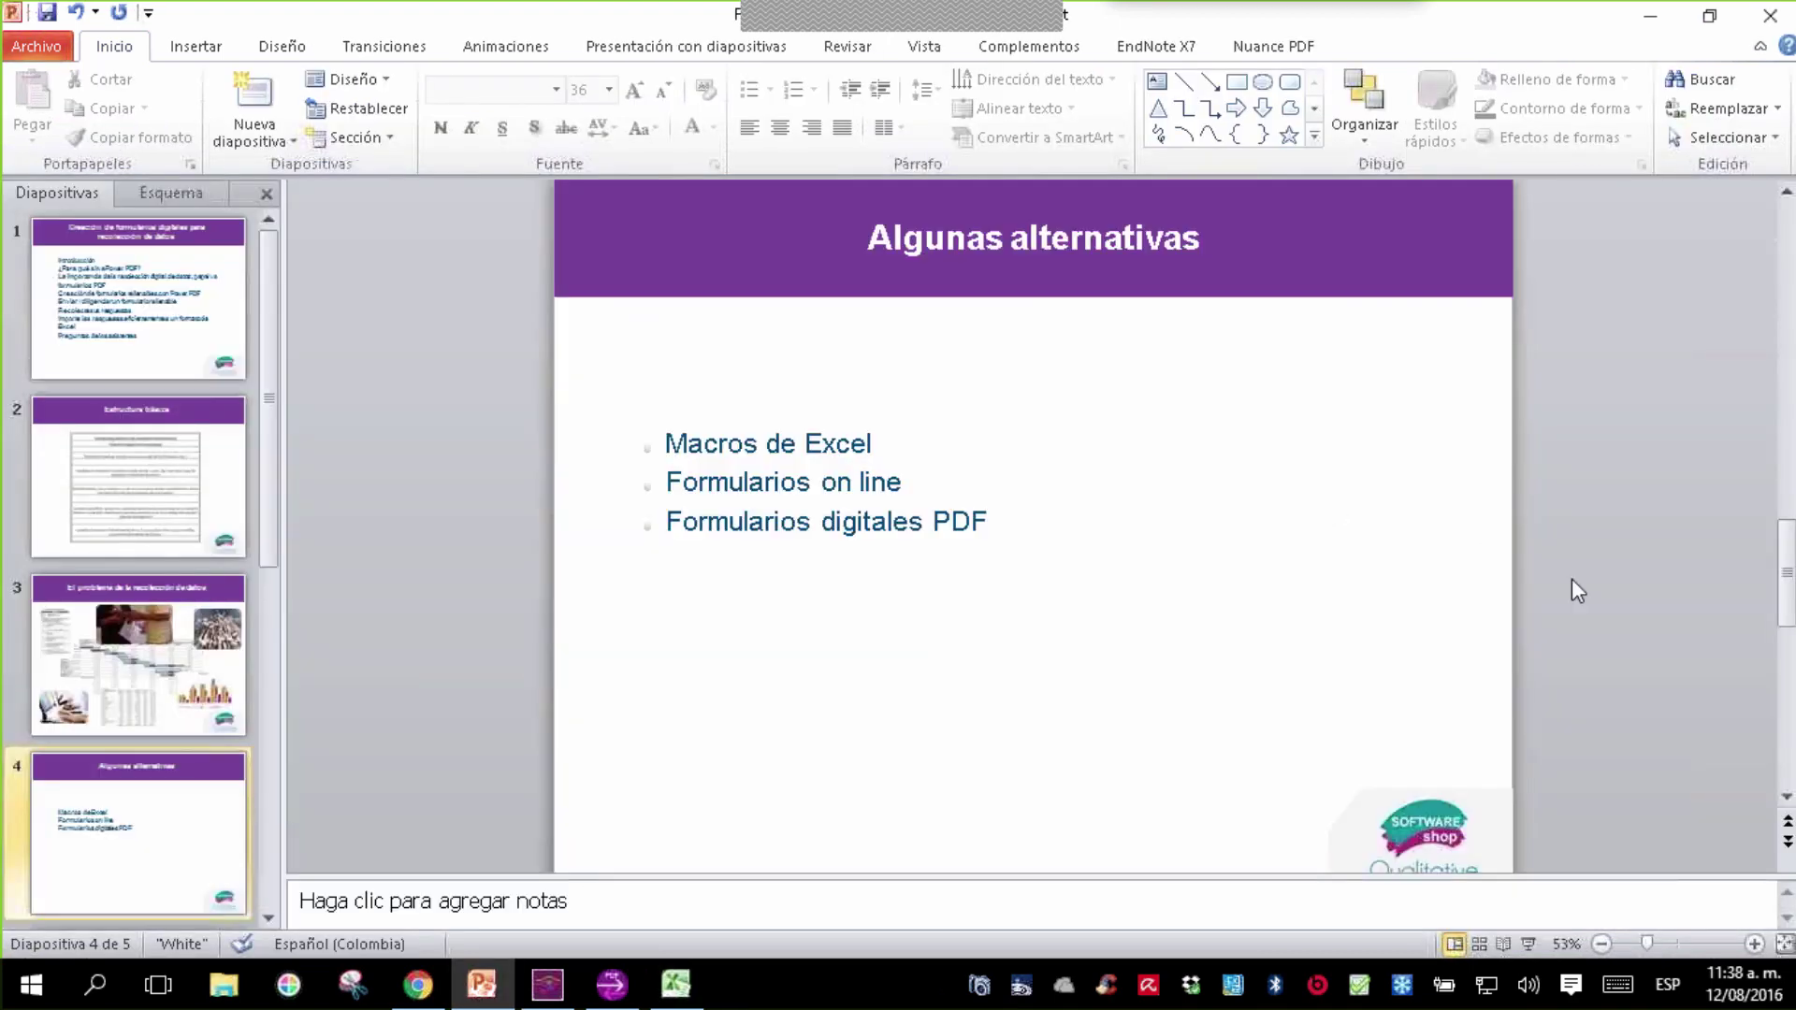